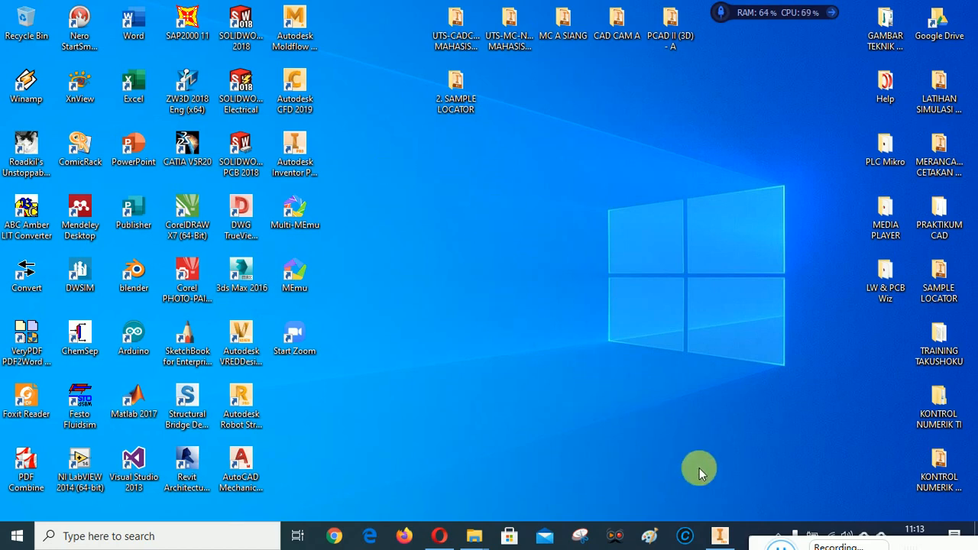
- Switch to Autodesk Inventor and check in the project list that CAD CAM A is the active project
click(720, 535)
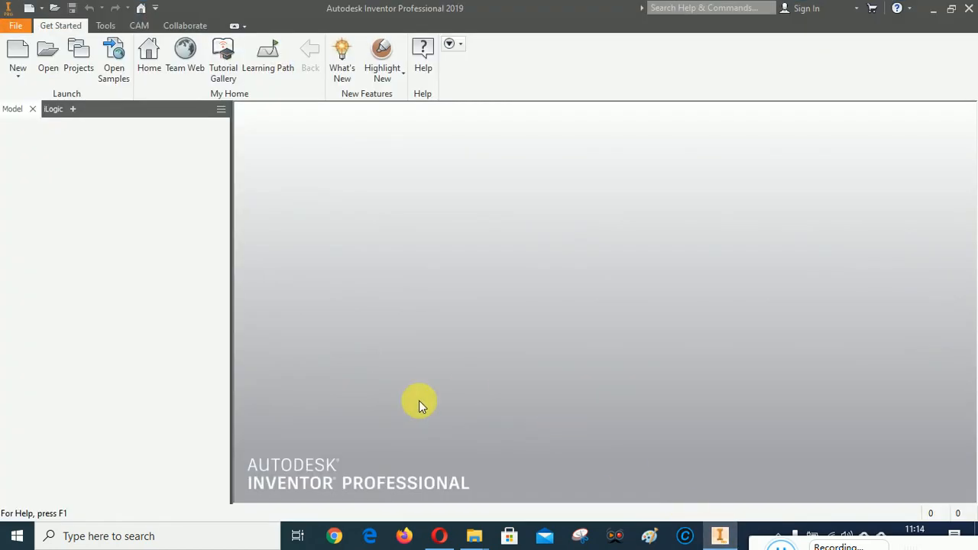
click(77, 53)
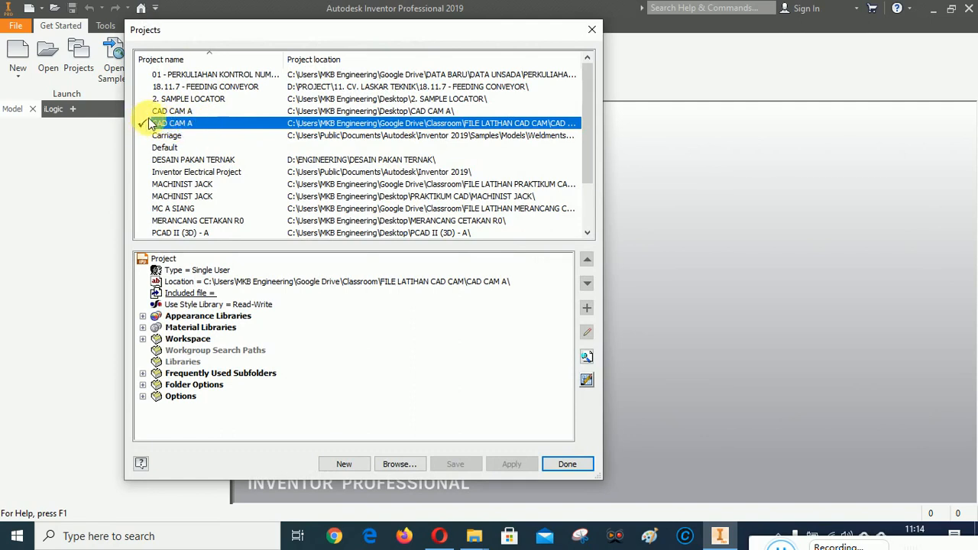
click(569, 465)
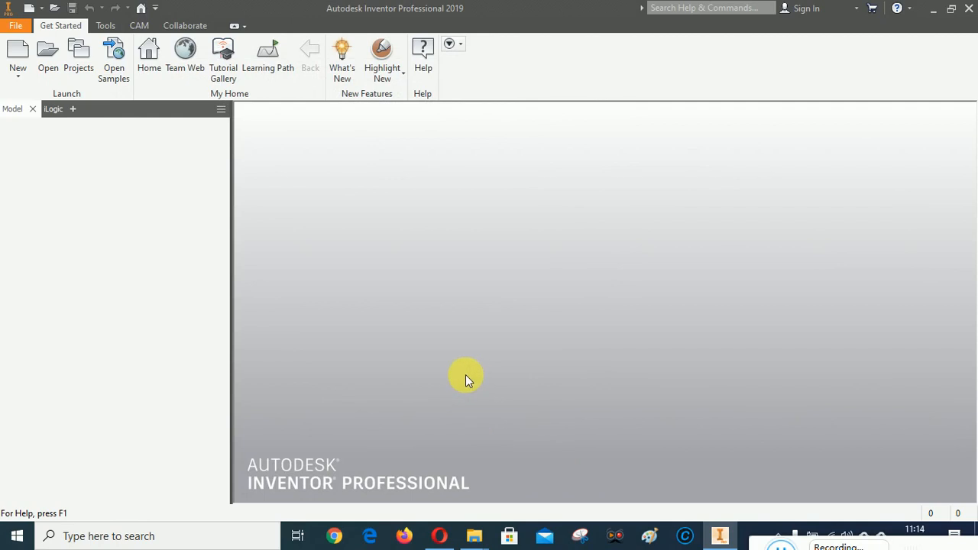
- Create a new part from the Standard.ipt template and save it as CUTTING - WATER JET in the KOMPONEN folder
click(18, 52)
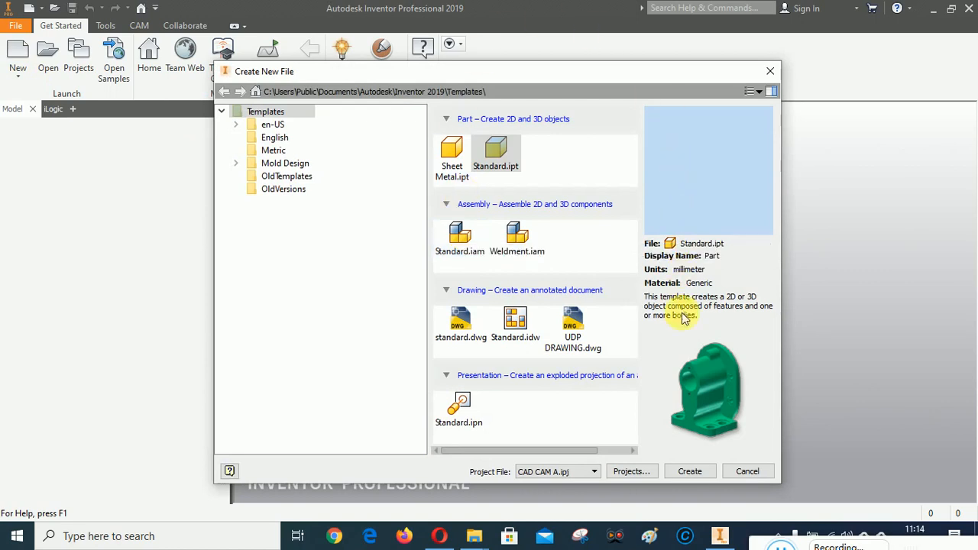
click(688, 472)
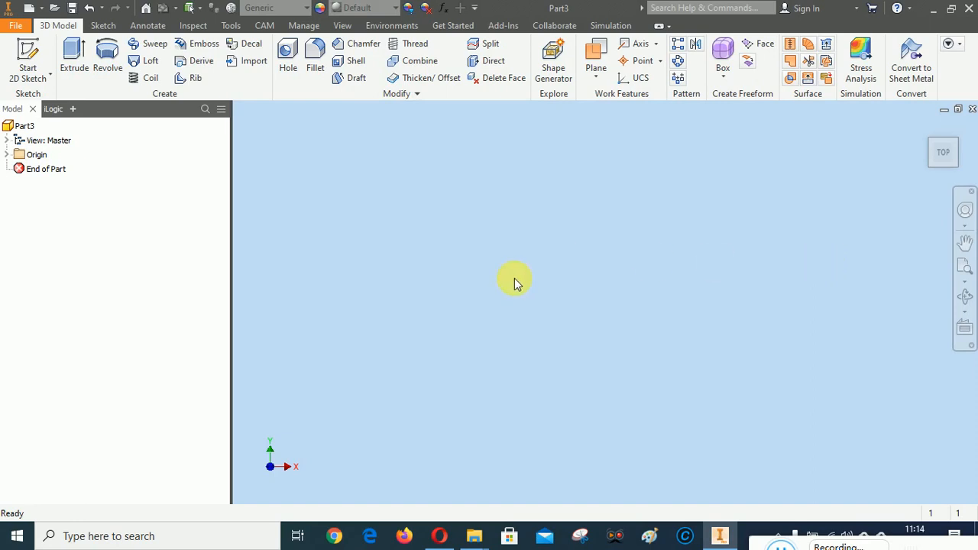
click(71, 7)
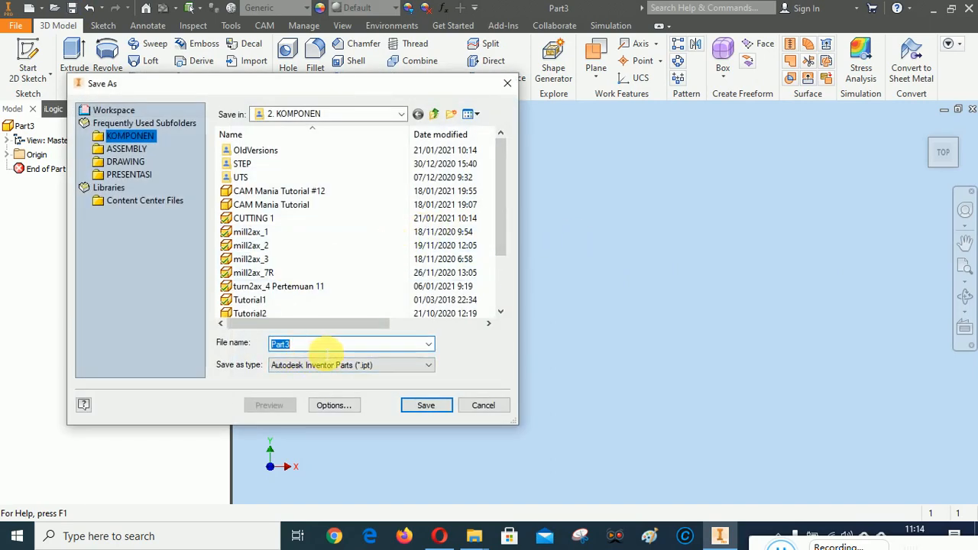
text(CUTTI)
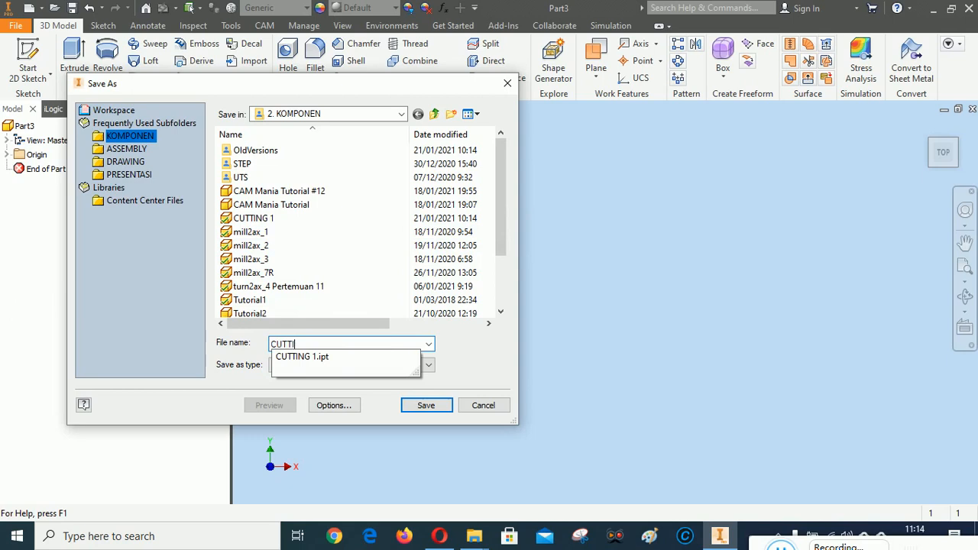
text(NG - )
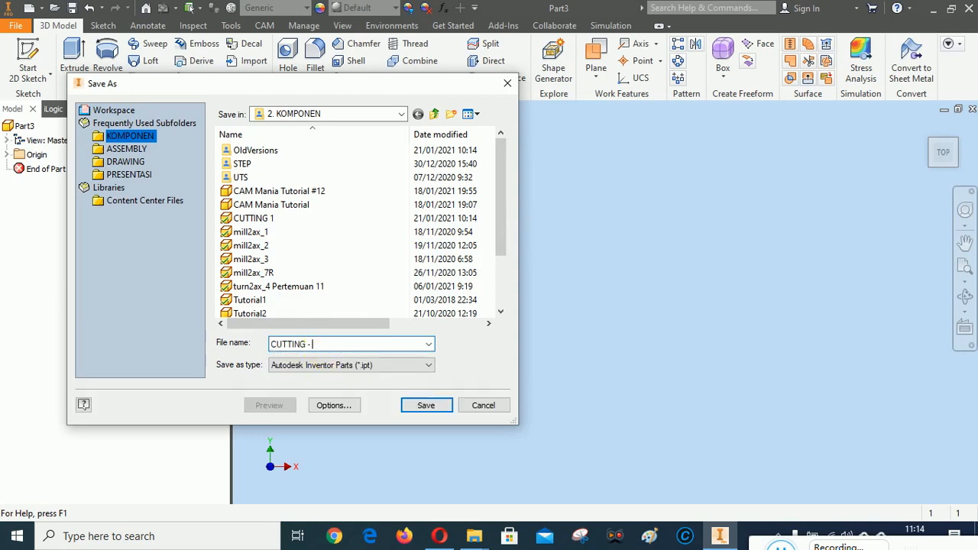
text(WATER JET)
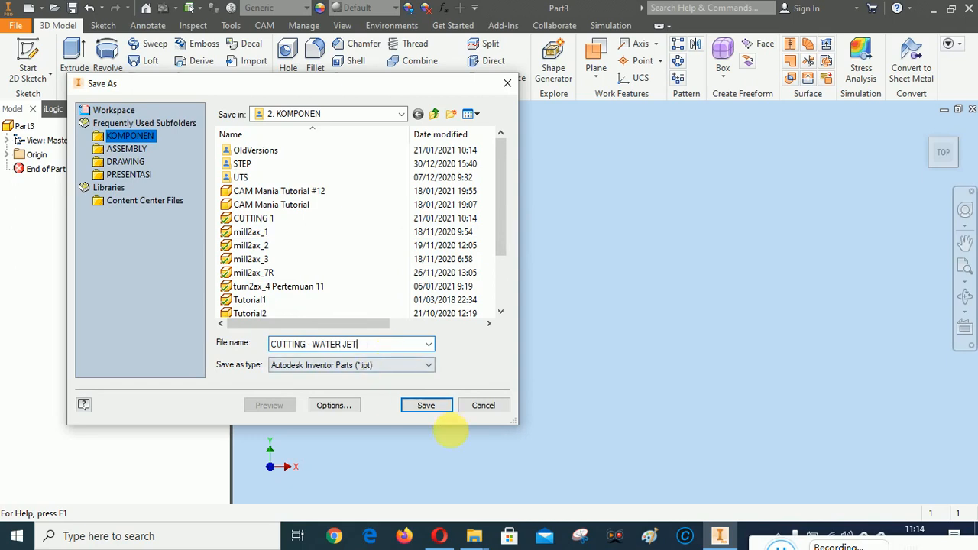
click(425, 405)
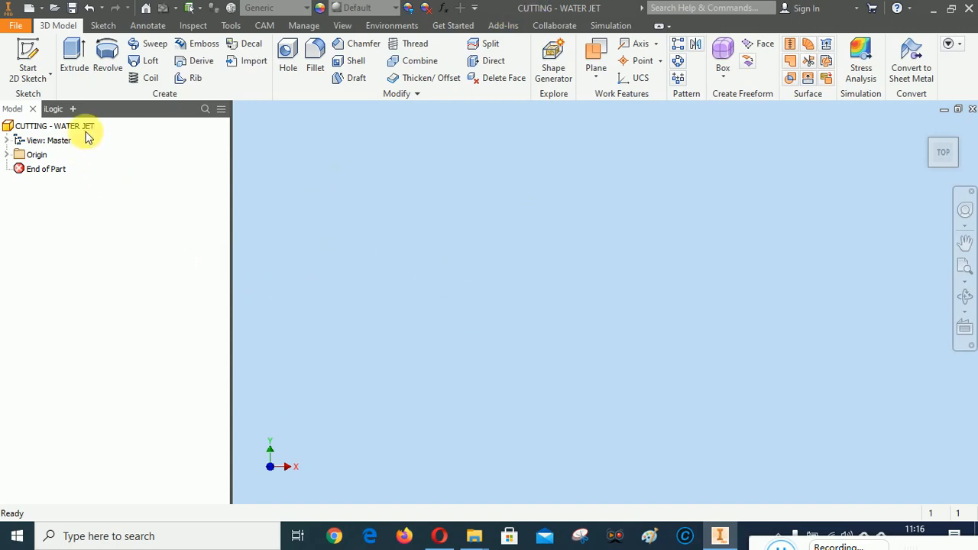
- Start a 2D sketch on the horizontal XY origin plane
click(27, 46)
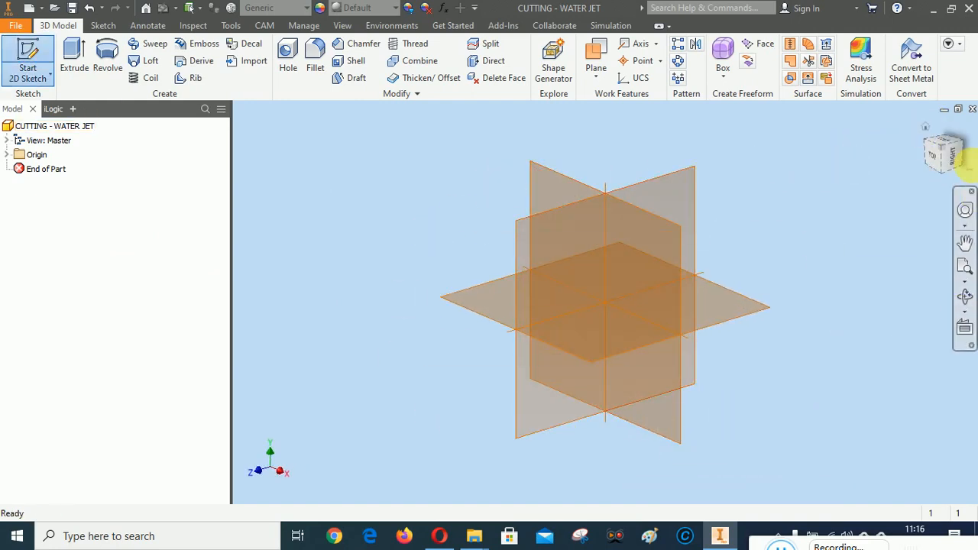
click(929, 130)
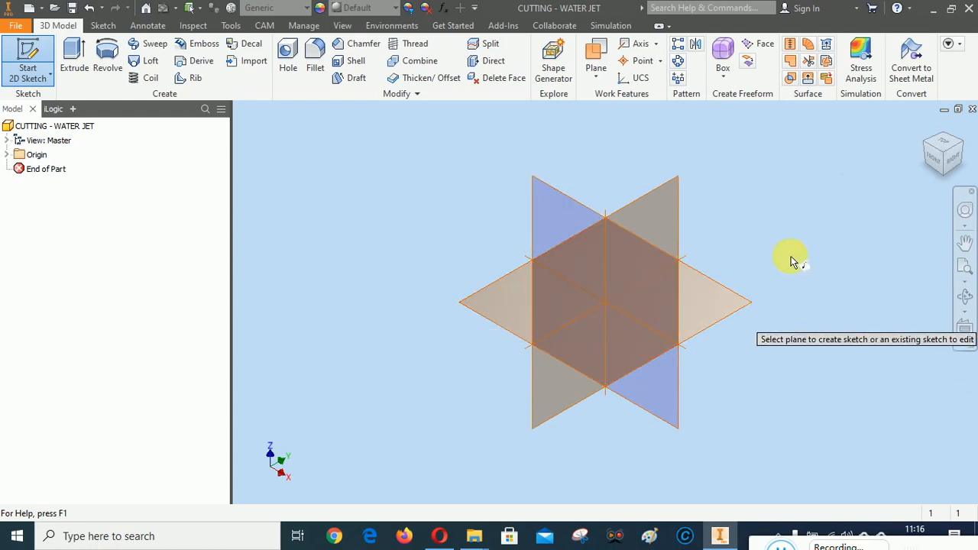
click(711, 308)
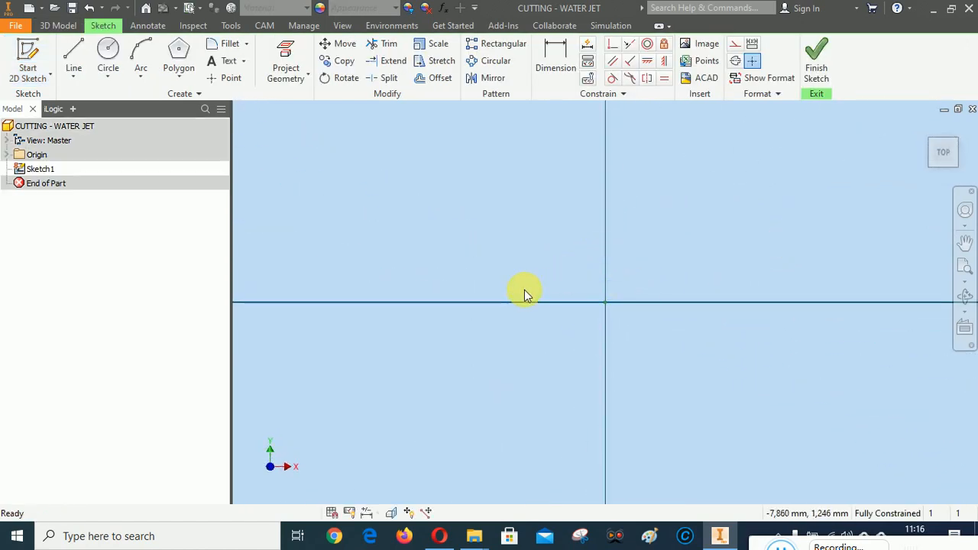
- Sketch a two-point center rectangle about 81 mm wide, centered on the origin
scroll(393, 234, up, 4)
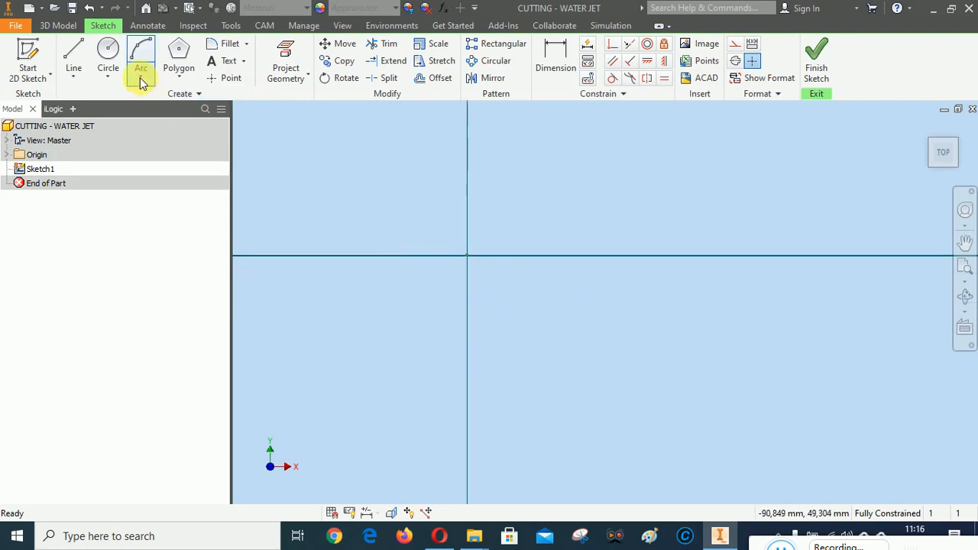
click(184, 83)
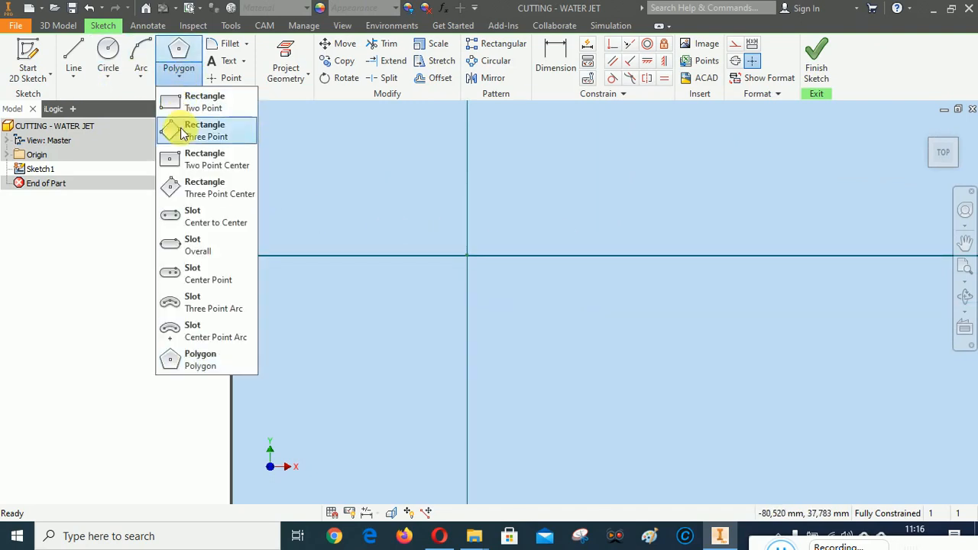
click(197, 159)
click(468, 255)
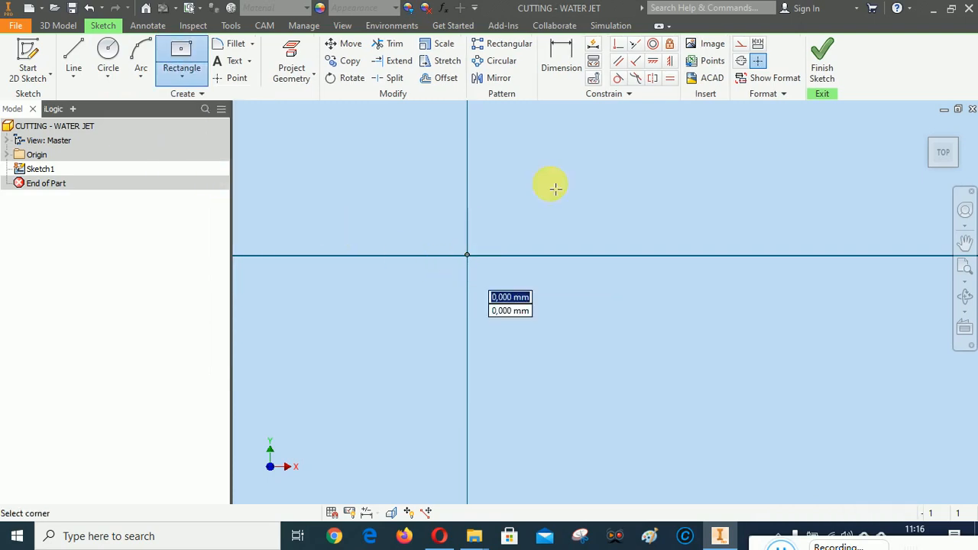
click(613, 153)
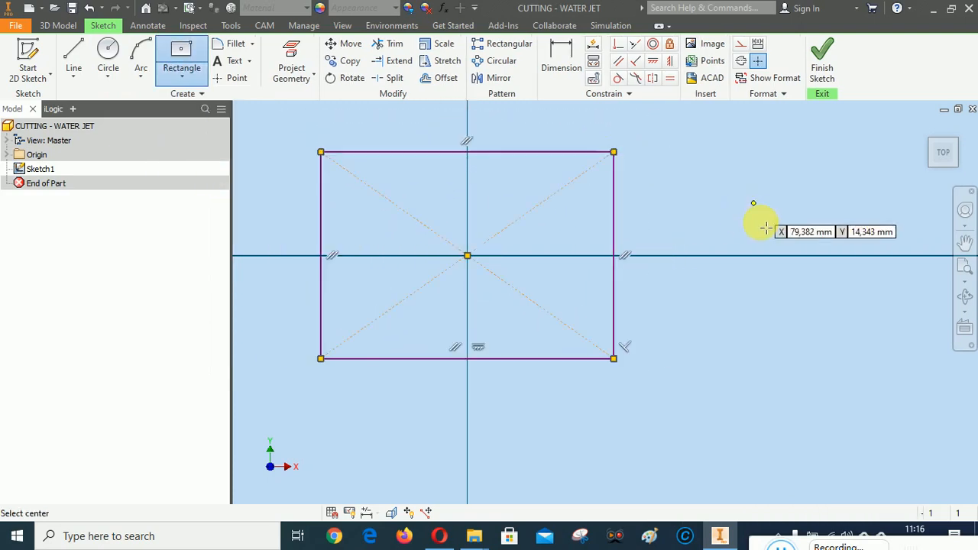
- Dimension the rectangle's horizontal edge and set its width to 1200 mm
click(965, 266)
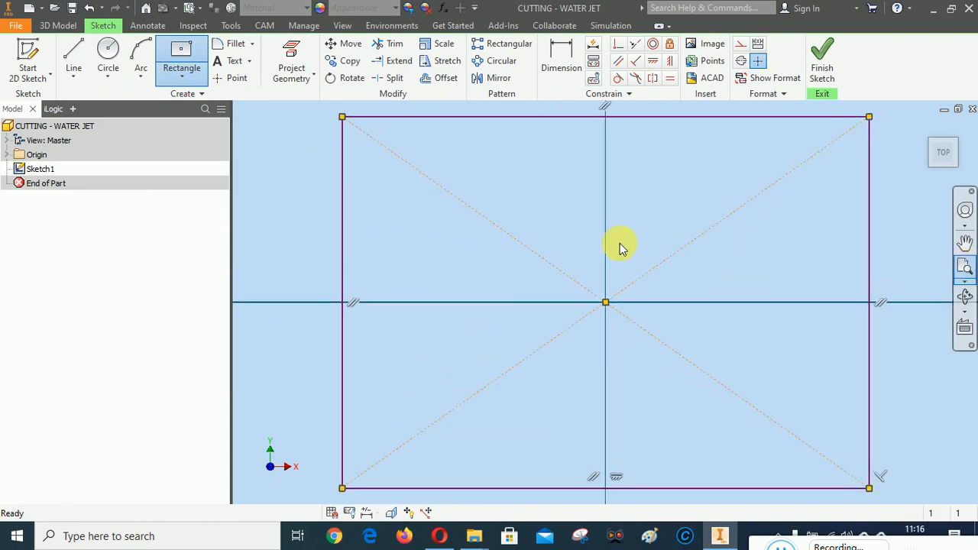
scroll(485, 289, down, 3)
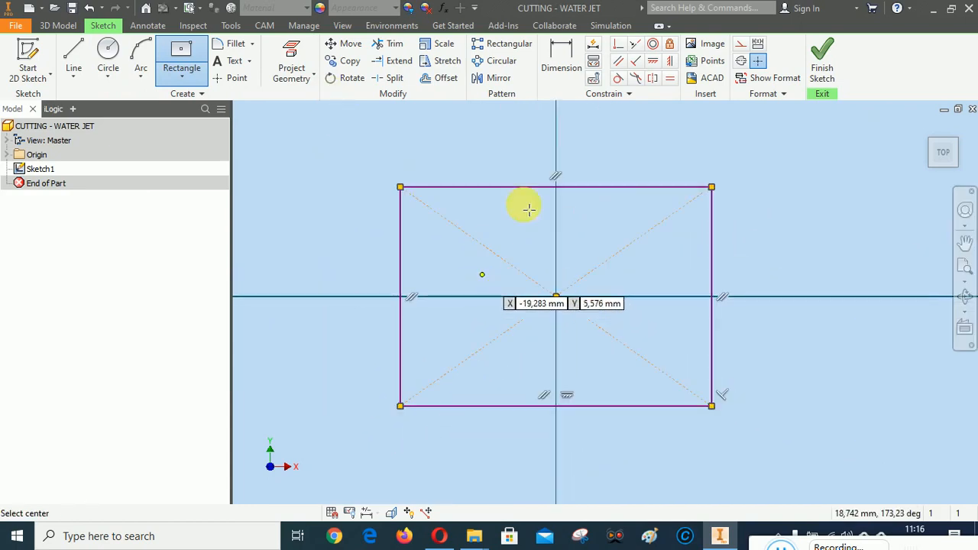
click(562, 59)
click(558, 188)
click(555, 161)
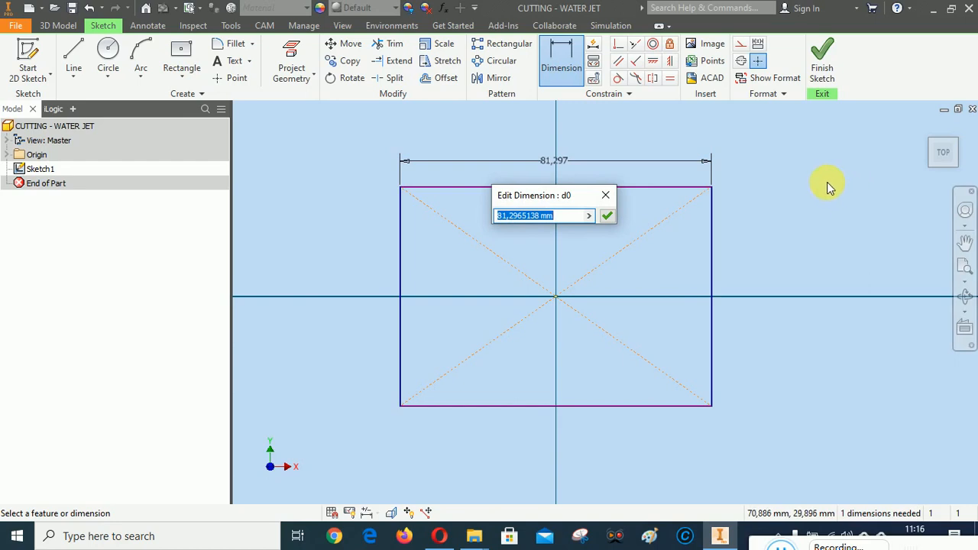
text(1200)
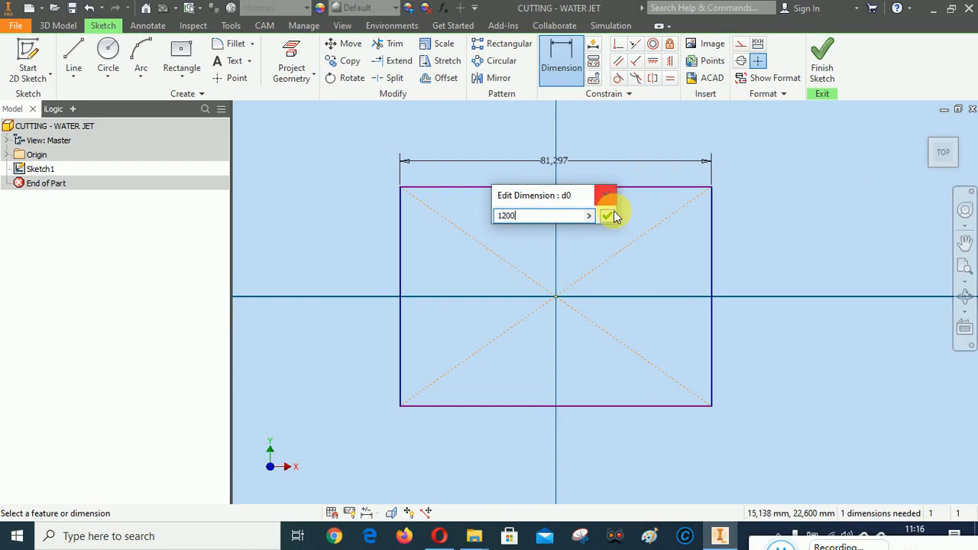
click(607, 217)
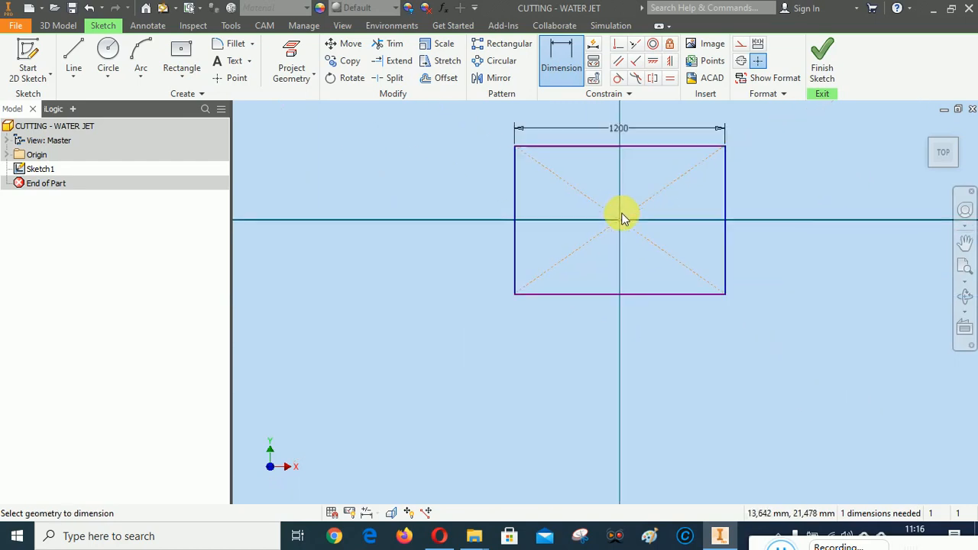
- Dimension the rectangle's vertical edge and set its height to 600 mm
click(513, 193)
click(485, 206)
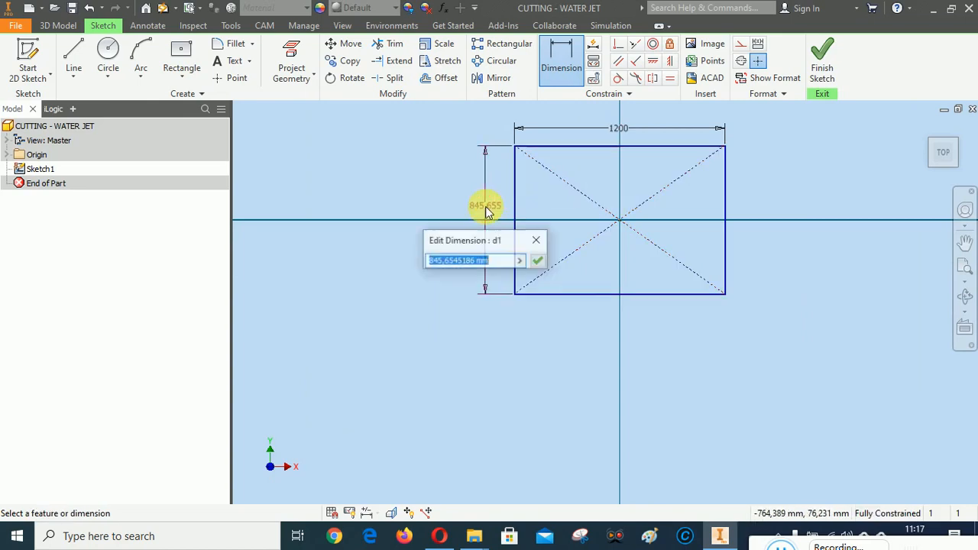
text(600)
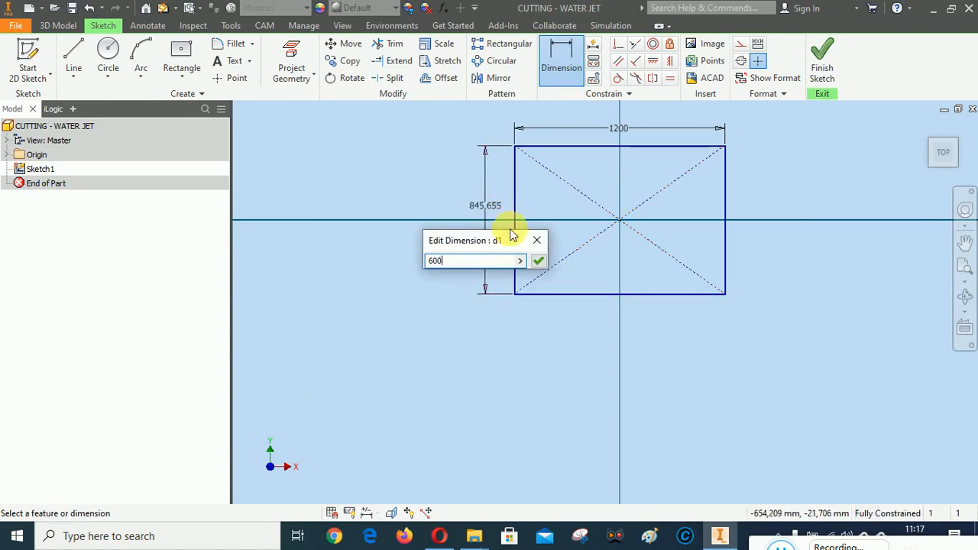
click(538, 261)
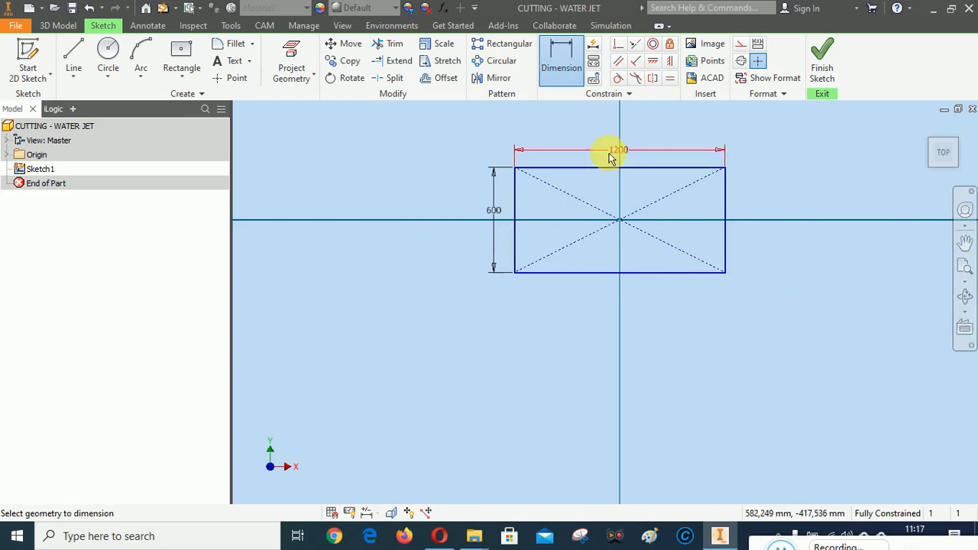
scroll(609, 152, up, 3)
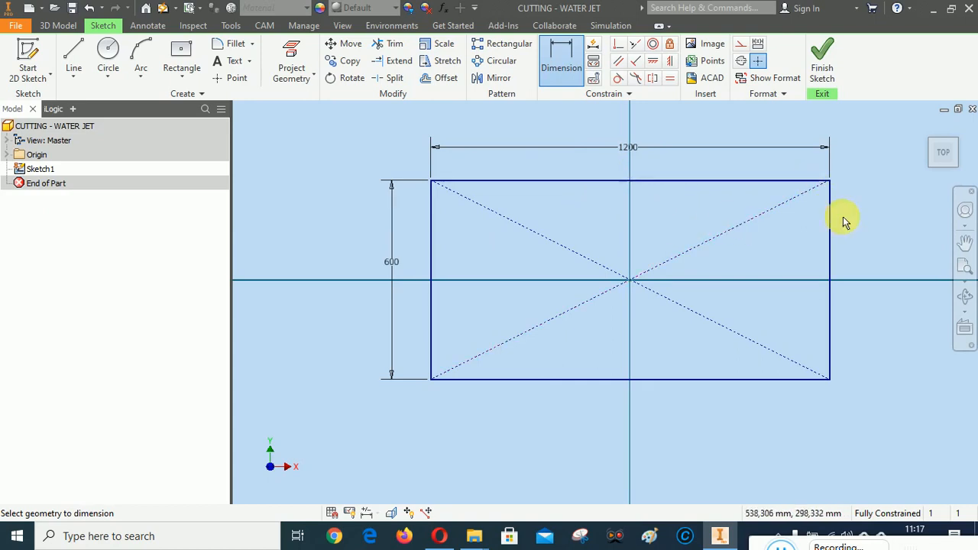
click(964, 287)
click(889, 240)
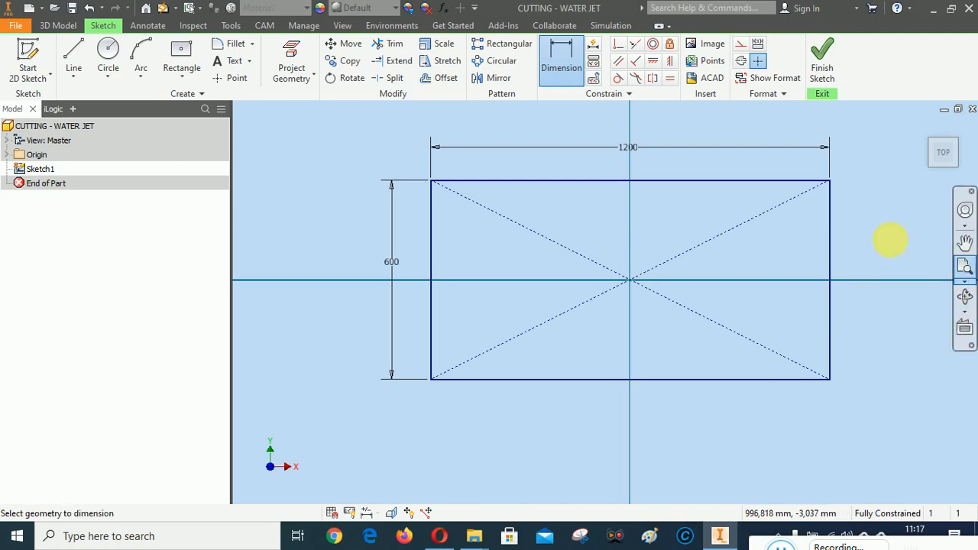
click(181, 53)
scroll(467, 200, up, 3)
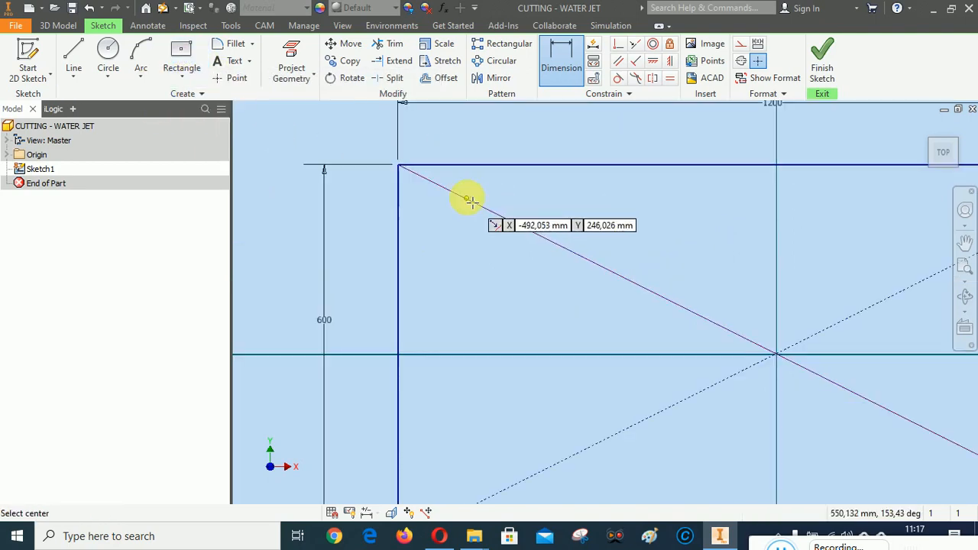
click(413, 180)
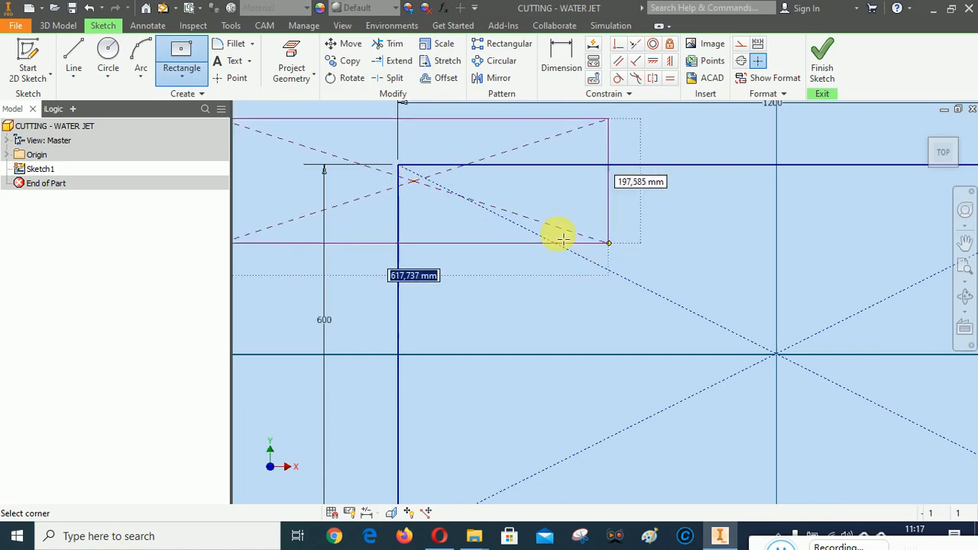
key(Escape)
- Sketch a two-point rectangle inside the plate outline near its upper-left corner, about 23 mm below the outline's top edge
click(182, 83)
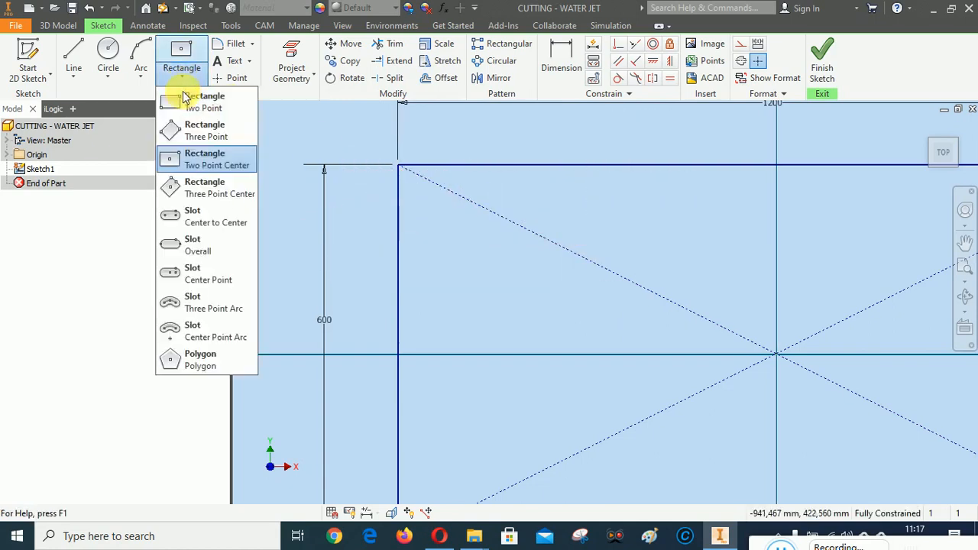
click(196, 98)
click(413, 180)
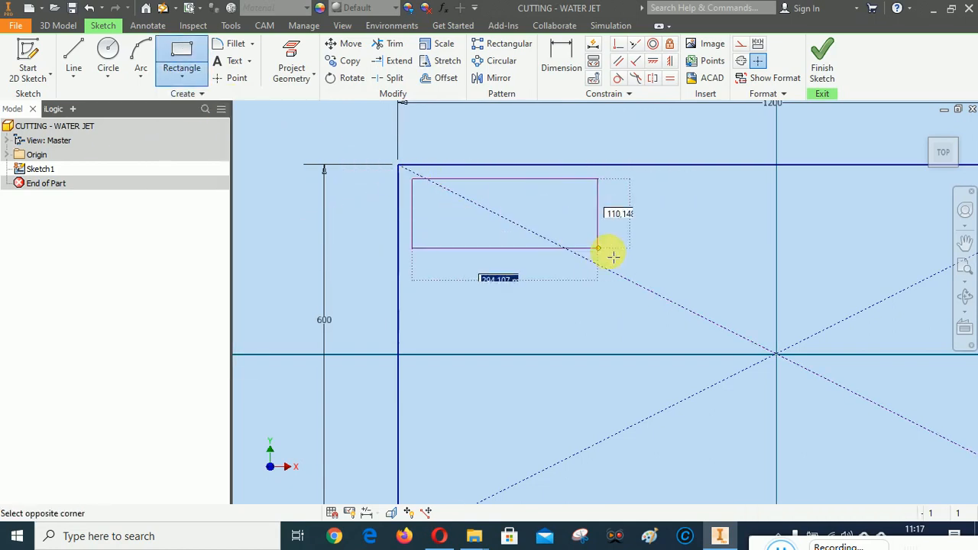
click(640, 314)
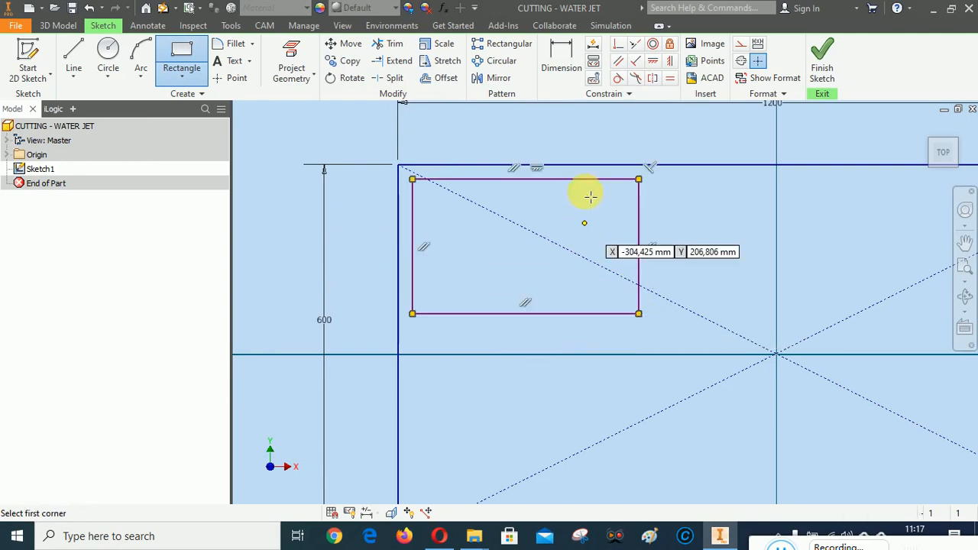
- Dimension the gap between the outline's top edge and the inner rectangle's top edge as 10 mm
click(562, 61)
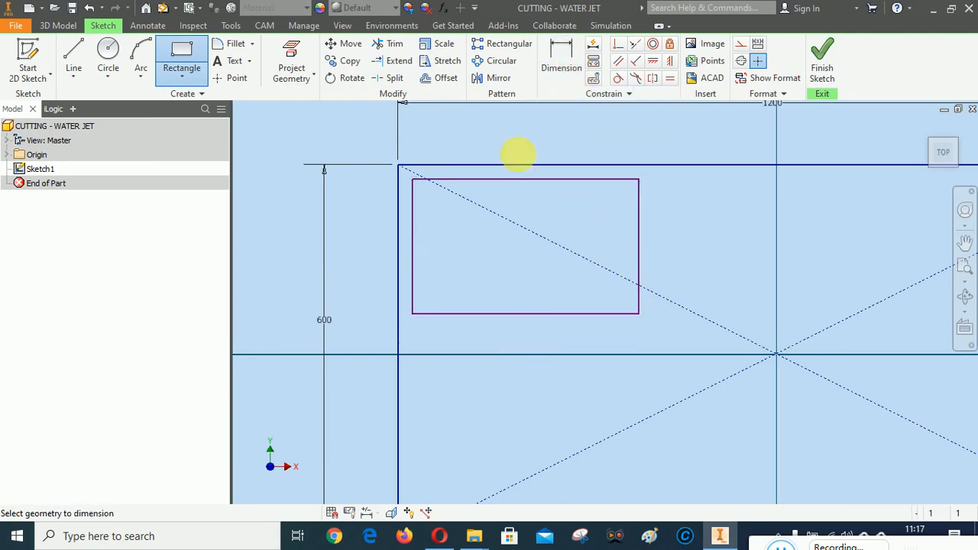
click(512, 164)
click(497, 149)
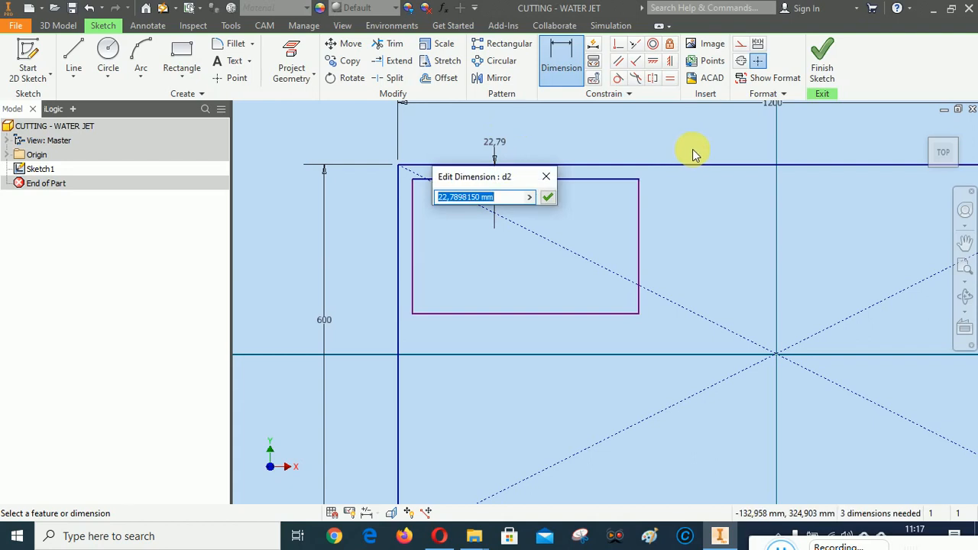
text(10)
click(548, 197)
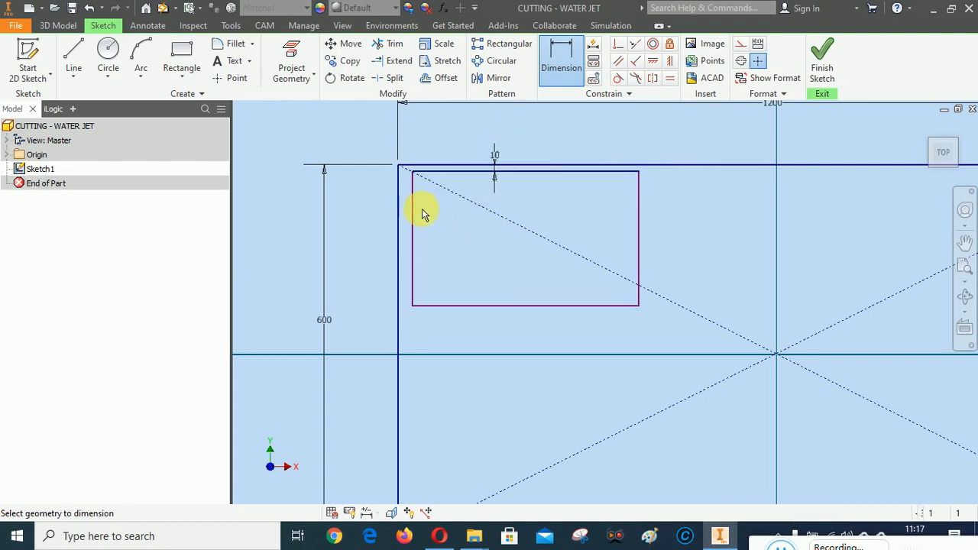
- Dimension the gap between the outline's left edge and the inner rectangle's left edge as 10 mm
click(399, 214)
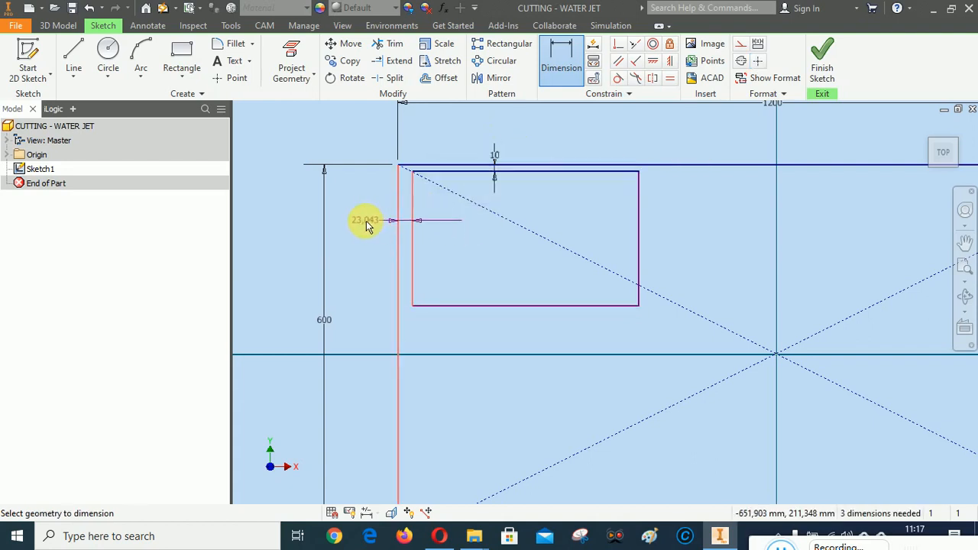
click(366, 221)
text(10)
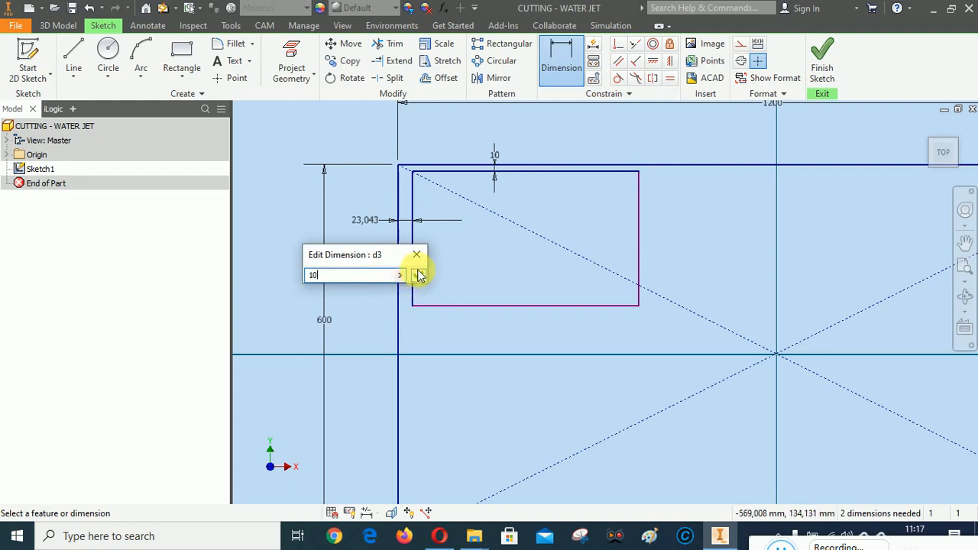
click(418, 275)
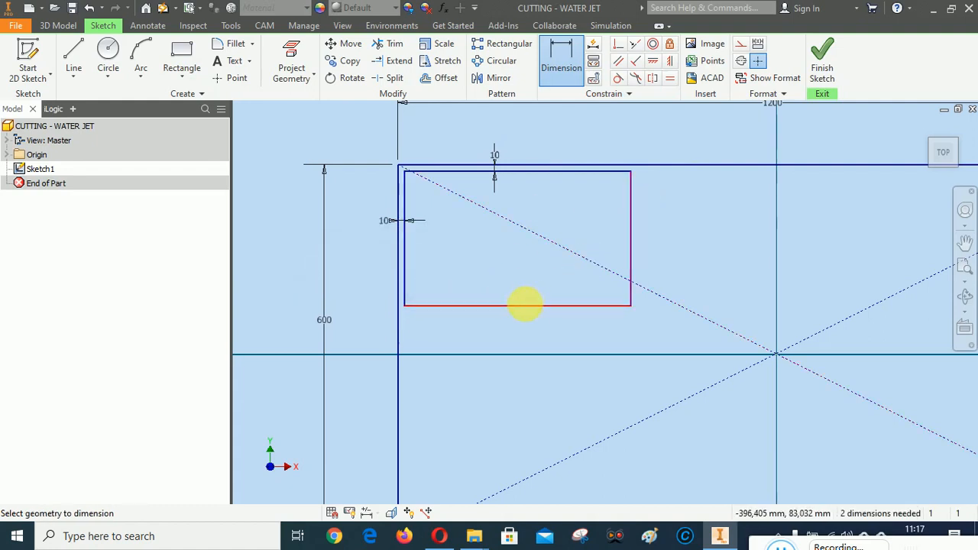
- Dimension the inner rectangle's lower horizontal edge and set its width to 280 mm
click(526, 310)
click(525, 332)
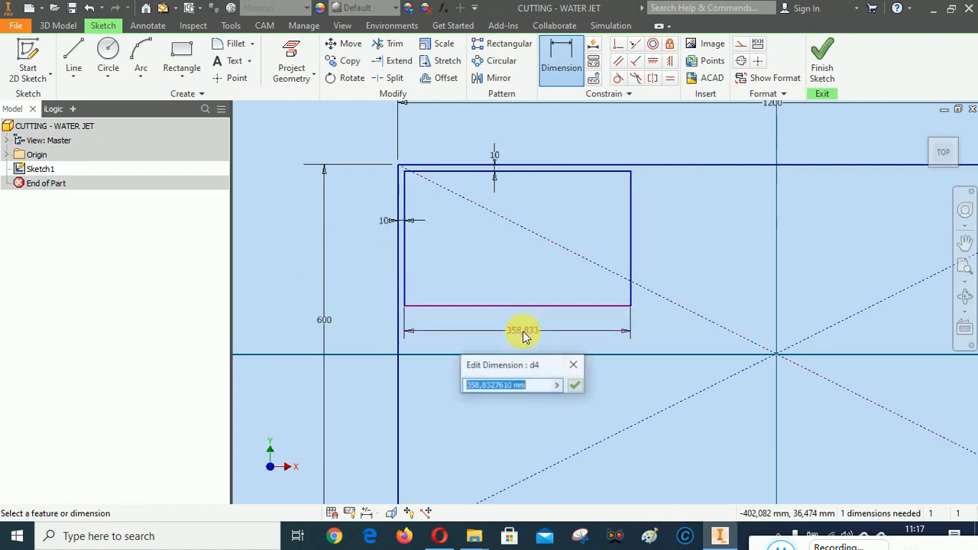
click(720, 377)
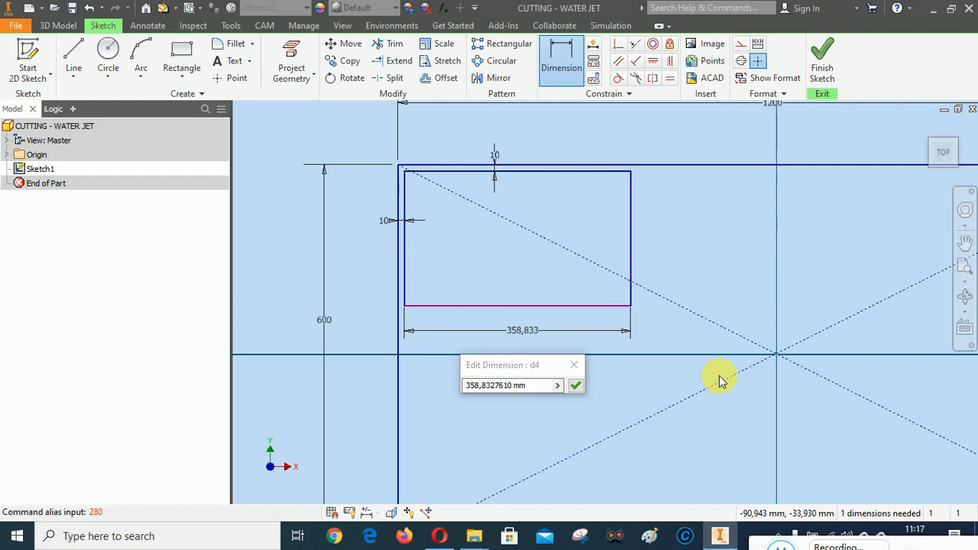
click(505, 385)
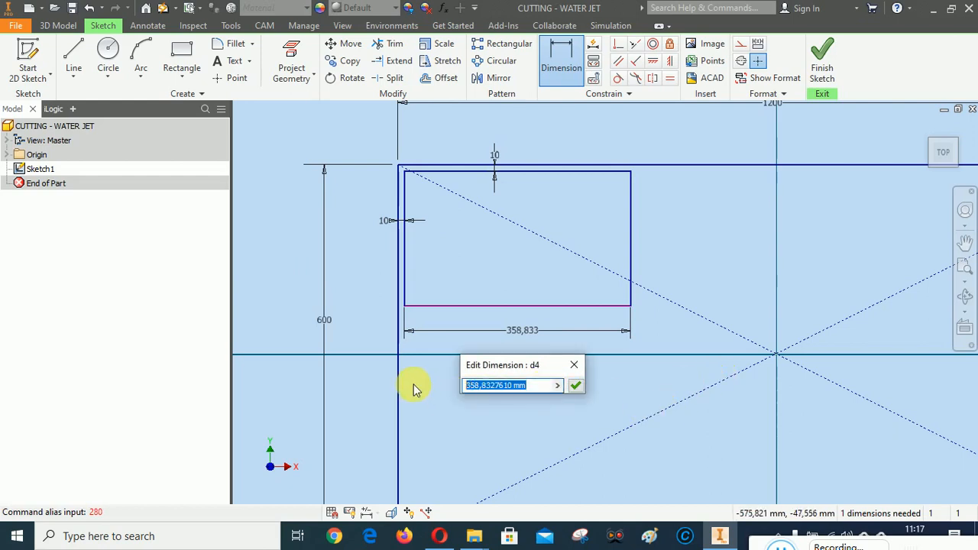
text(280)
click(576, 386)
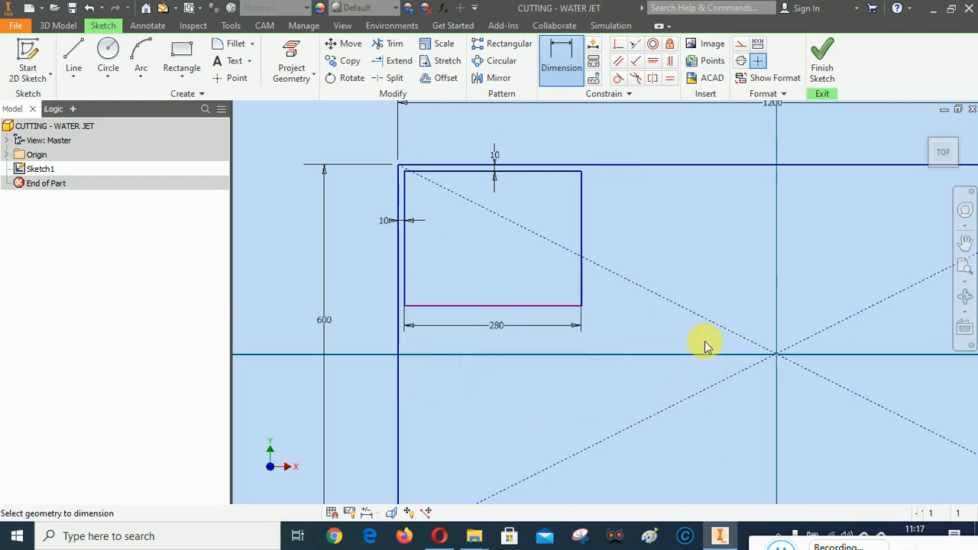
- Dimension the inner rectangle's right vertical edge and set its height to 200 mm
click(583, 235)
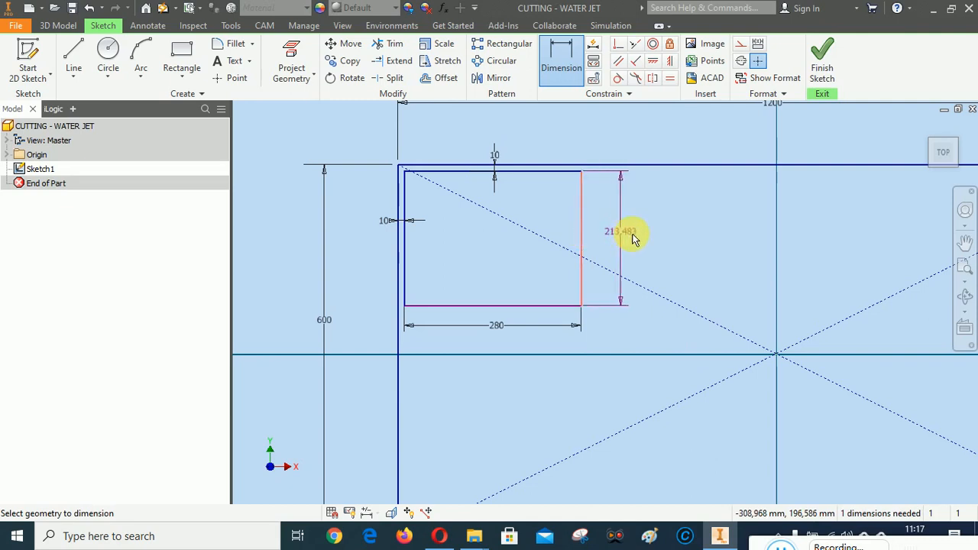
click(631, 234)
text(200)
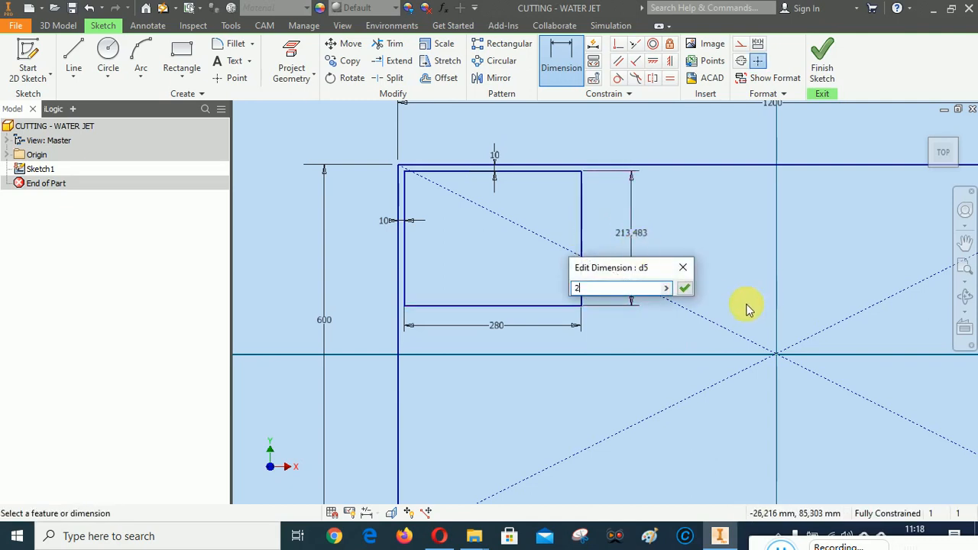
click(685, 290)
scroll(472, 214, up, 4)
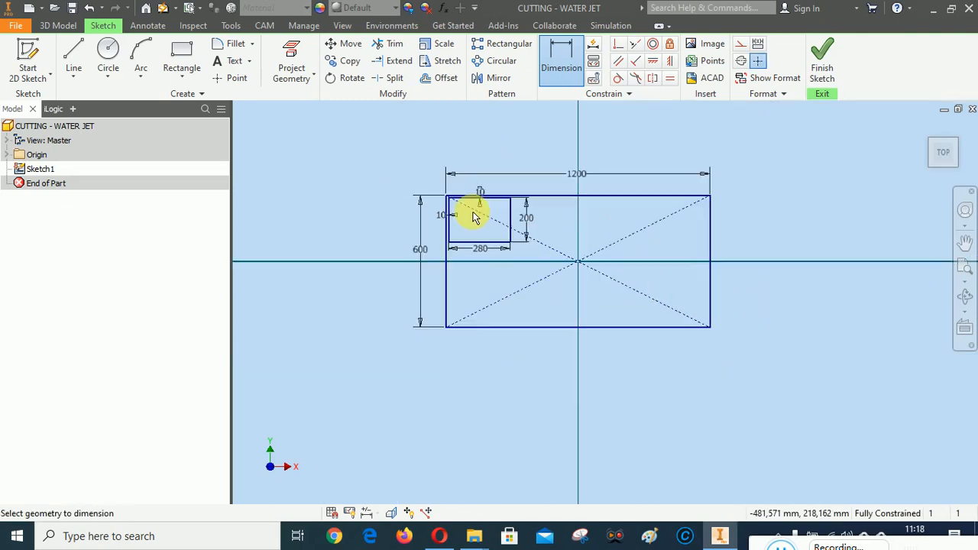
scroll(489, 255, down, 3)
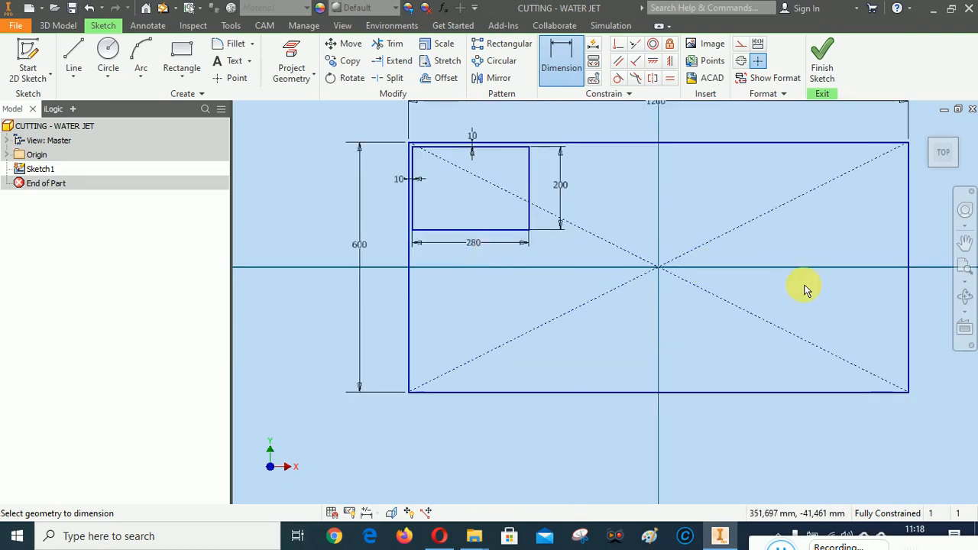
click(182, 52)
scroll(442, 243, down, 3)
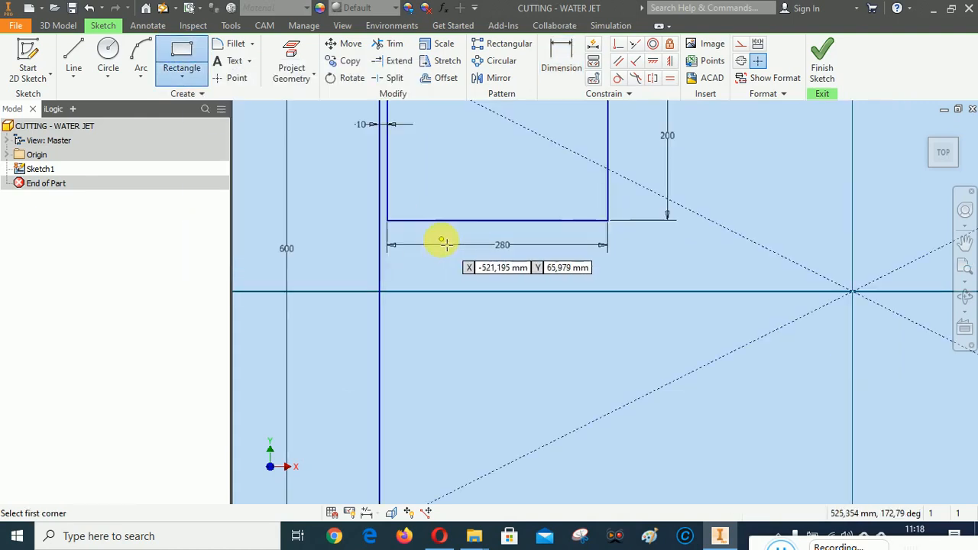
click(386, 237)
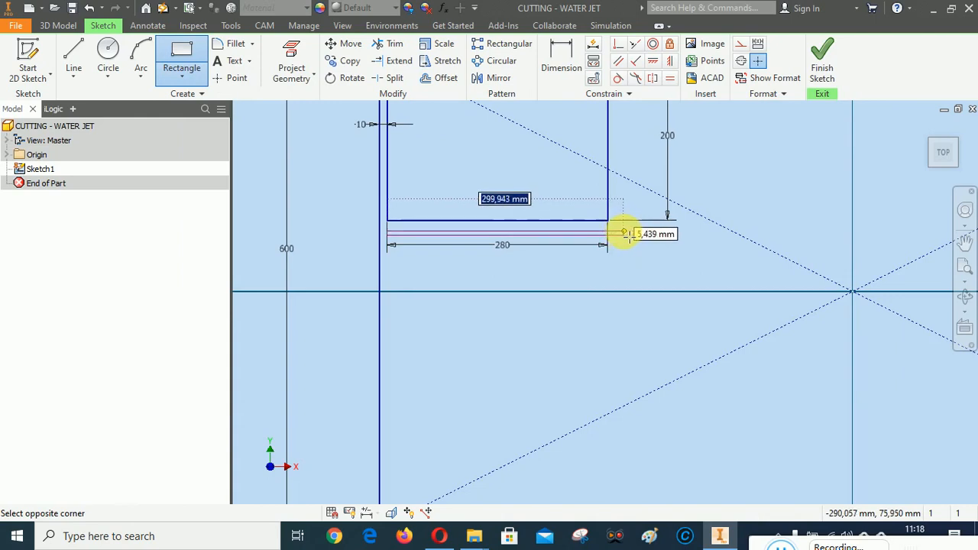
key(Escape)
- Sketch a closed seven-sided line profile wrapping below and right of the inner rectangle, with a sloped right side and a base about 529 mm long
click(73, 52)
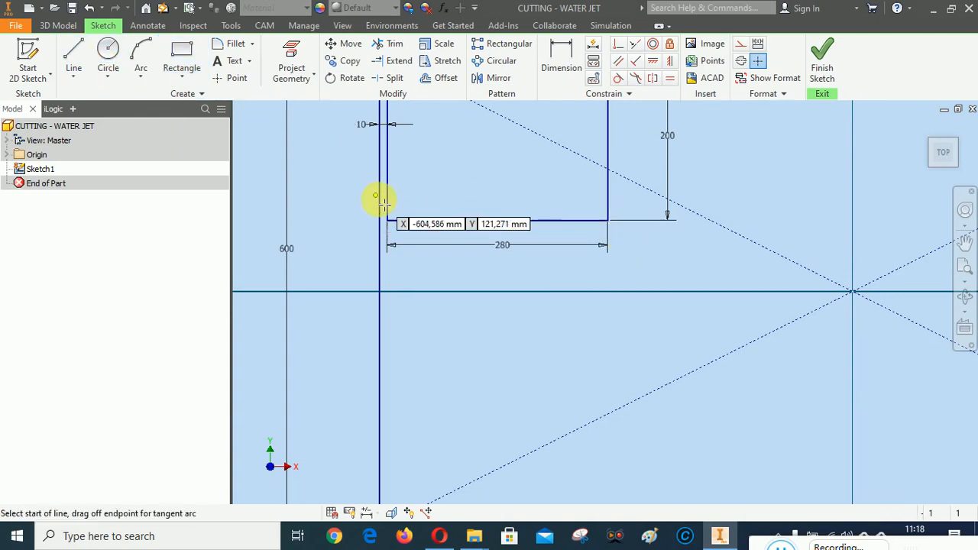
click(387, 237)
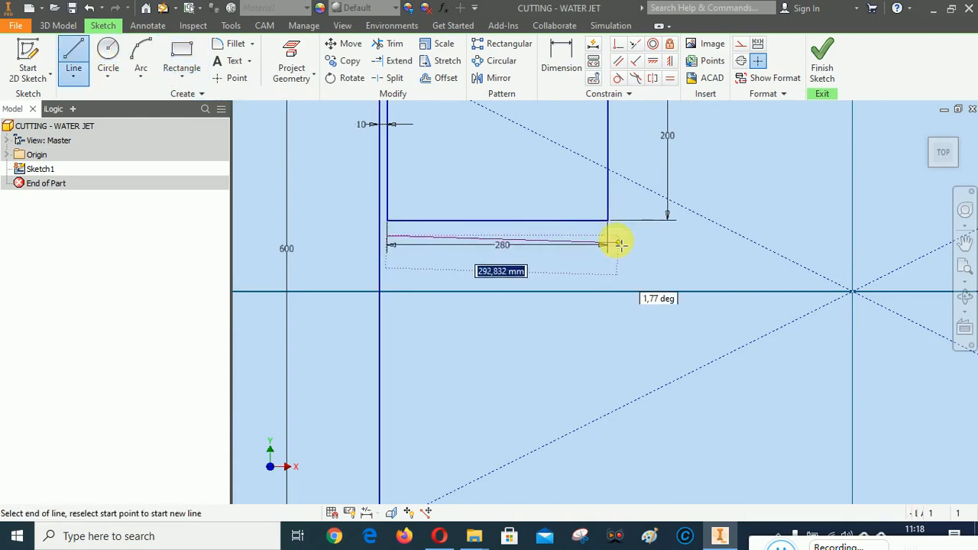
click(620, 237)
scroll(622, 238, down, 4)
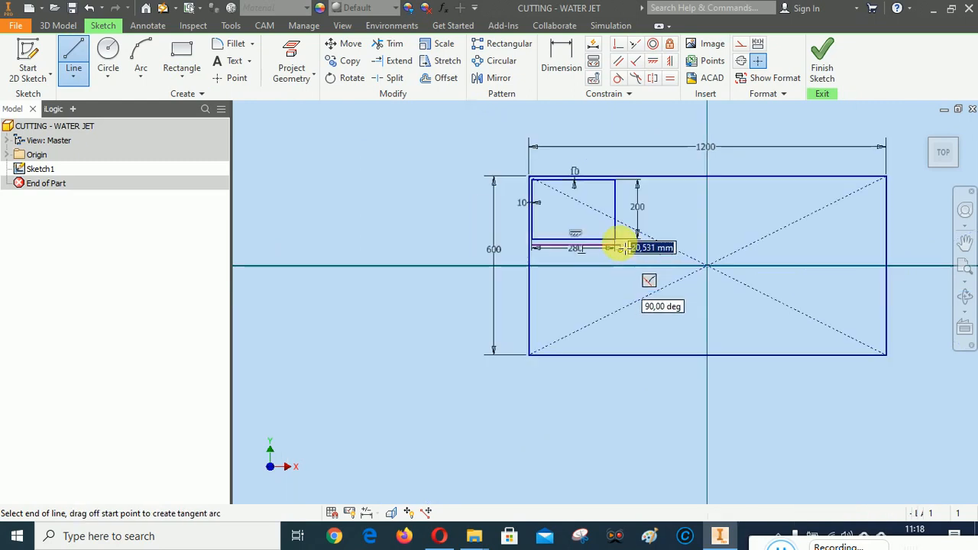
click(622, 188)
click(657, 180)
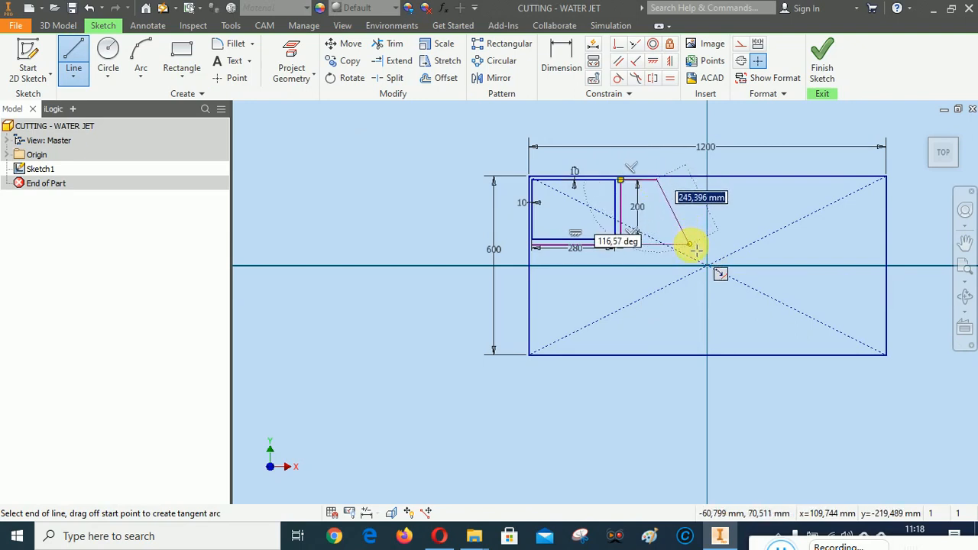
key(Escape)
click(690, 244)
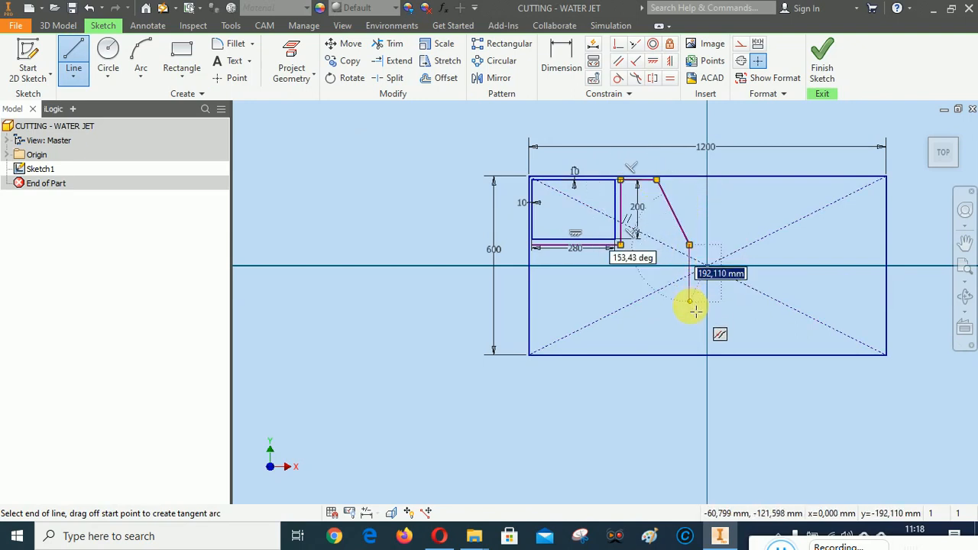
click(690, 303)
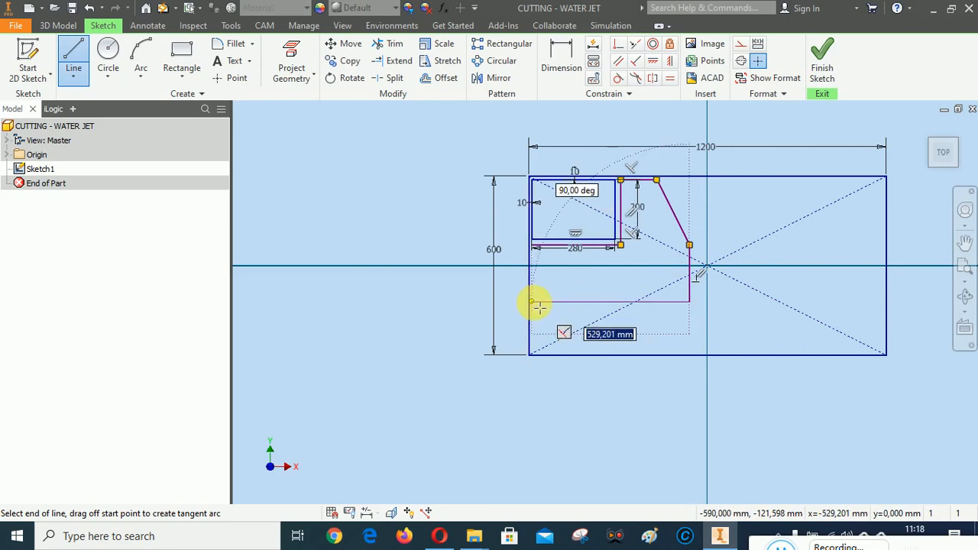
click(533, 303)
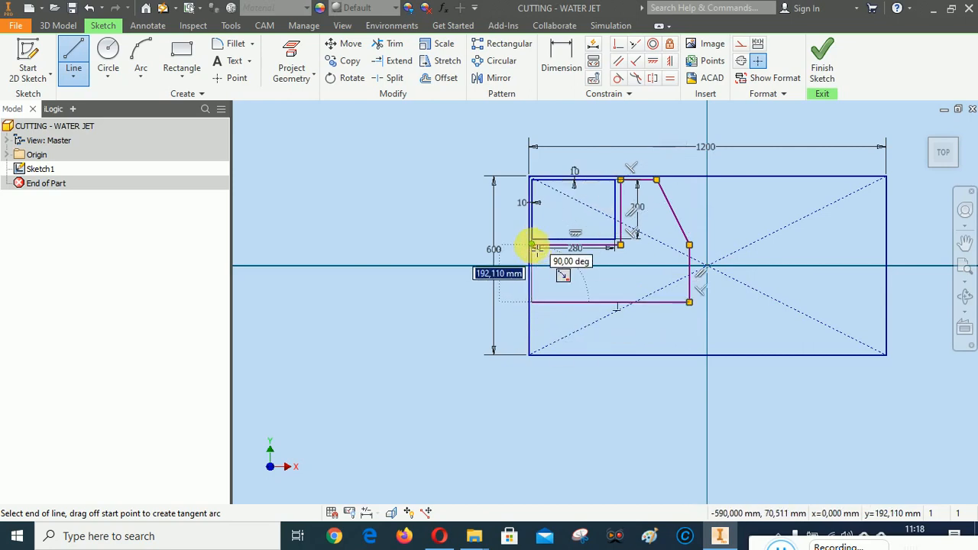
click(533, 246)
right_click(707, 212)
click(637, 203)
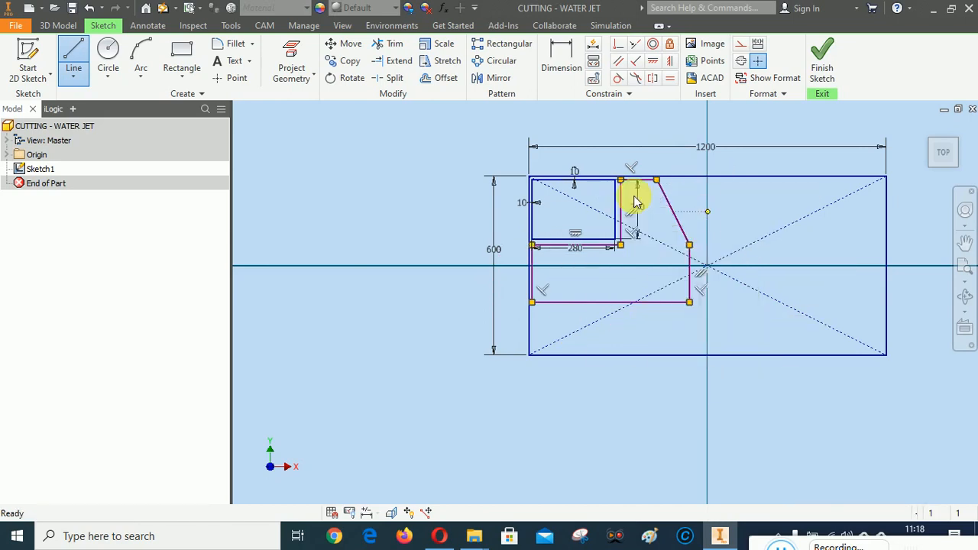
- Make the new profile's top and left edges collinear with the inner rectangle's top and left edges
scroll(581, 200, down, 3)
click(635, 44)
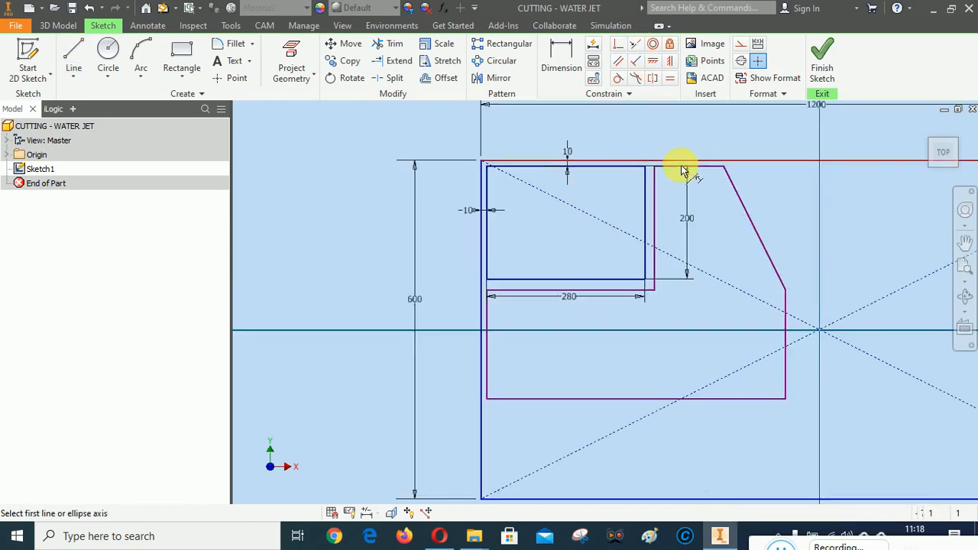
click(683, 166)
click(623, 167)
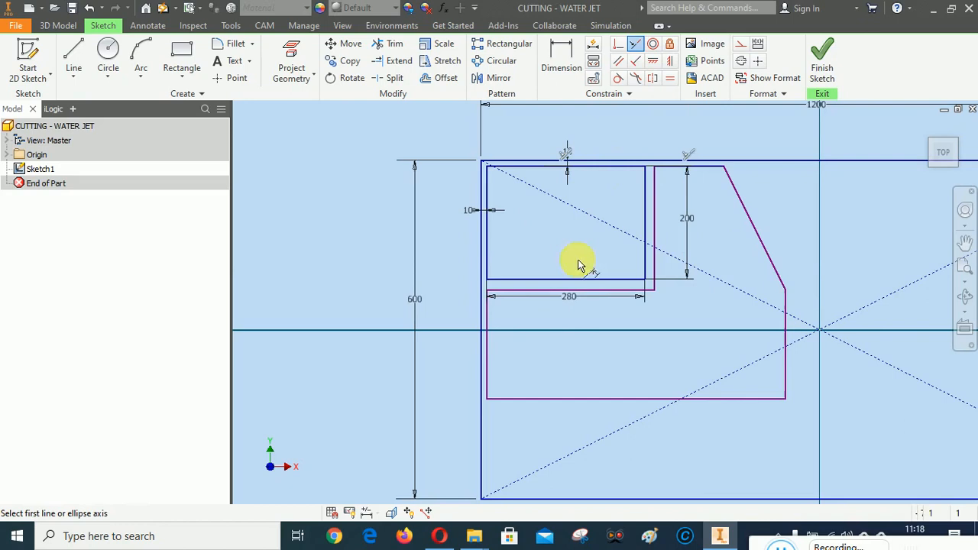
click(487, 324)
click(486, 272)
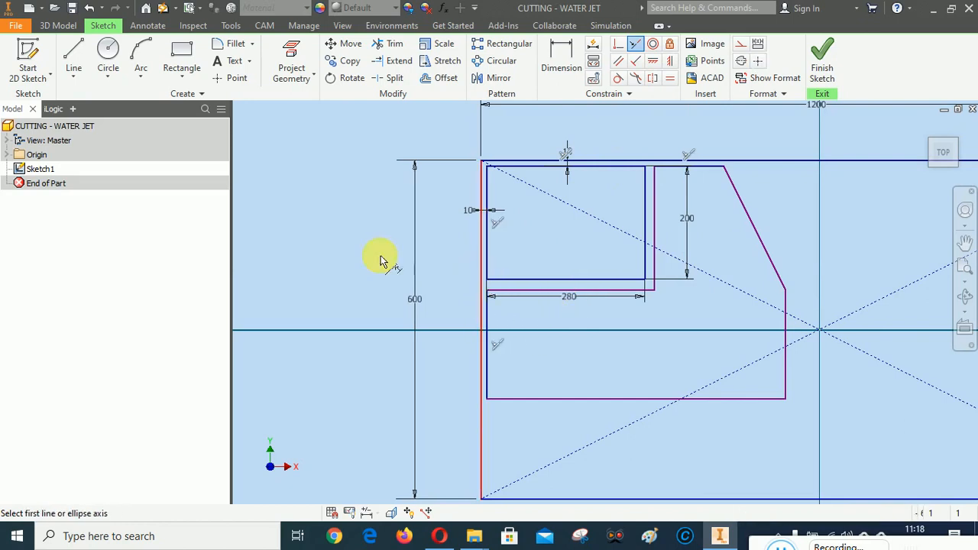
- Dimension the gaps between the inner rectangle and the adjoining profile edges below and to its right as 5 mm each
click(559, 61)
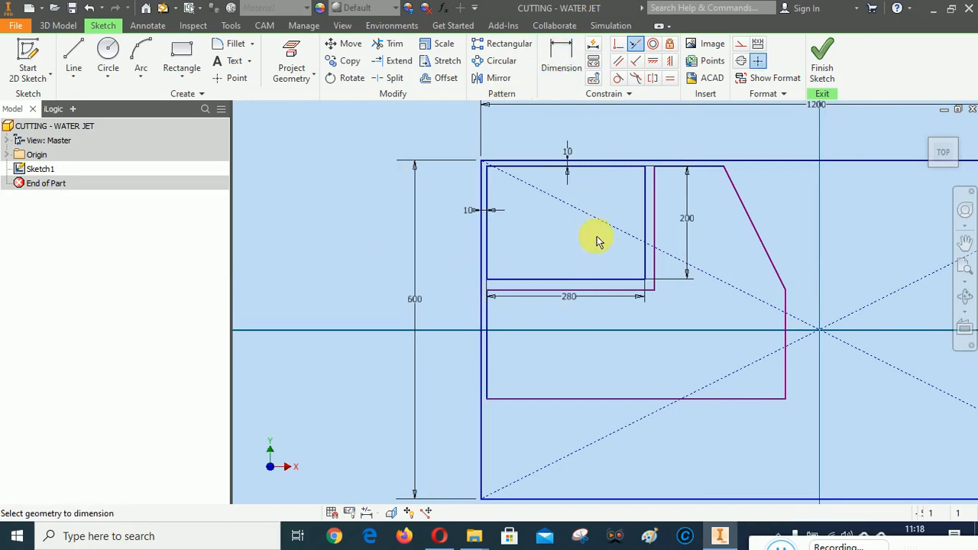
click(597, 278)
click(551, 256)
text(5)
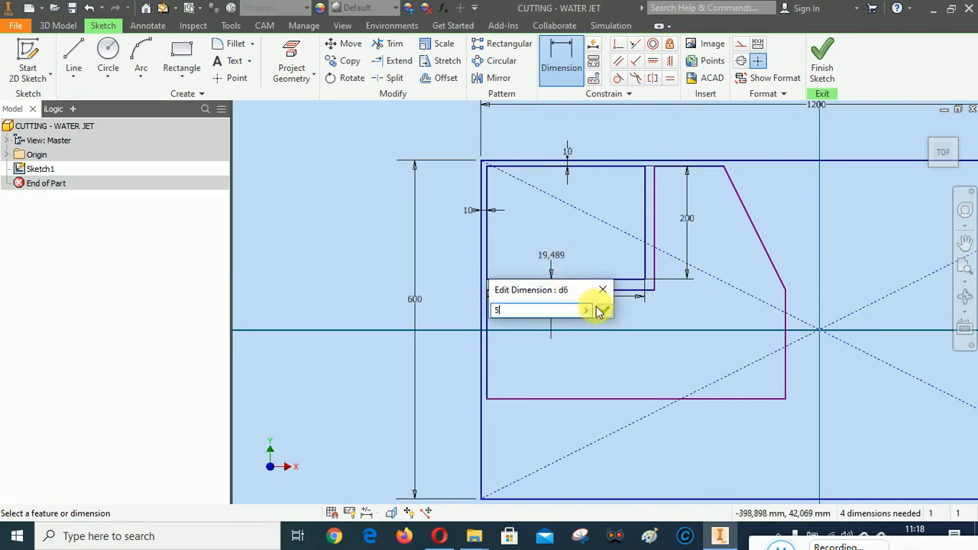
click(605, 309)
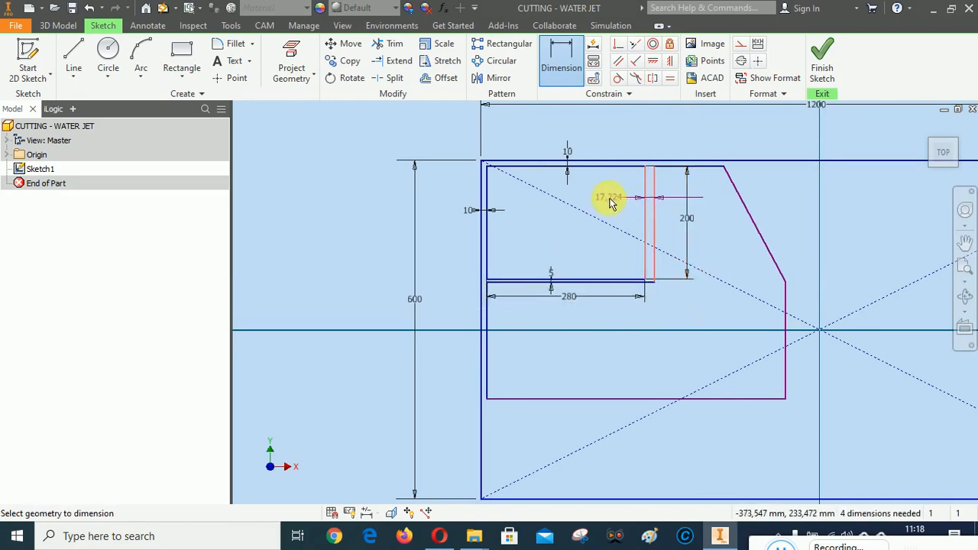
click(611, 201)
text(5)
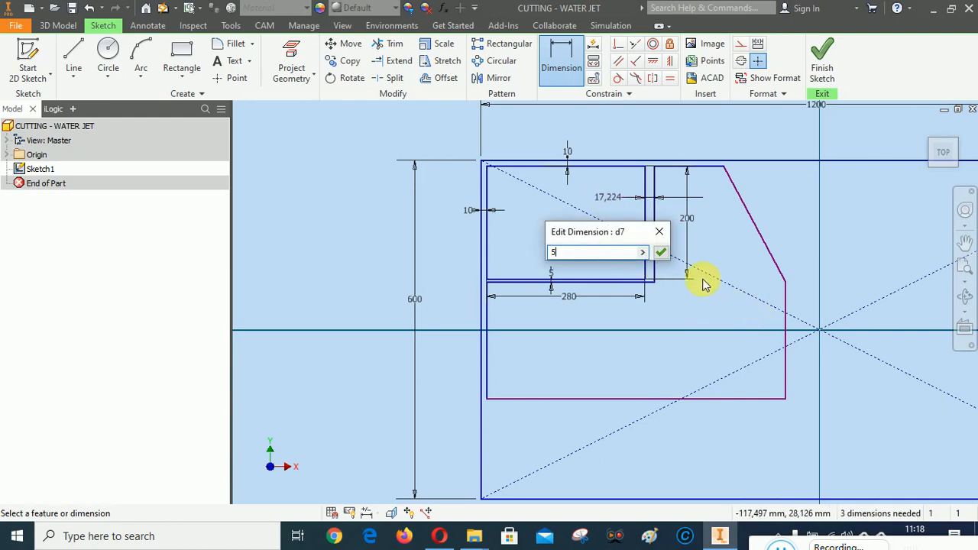
click(661, 253)
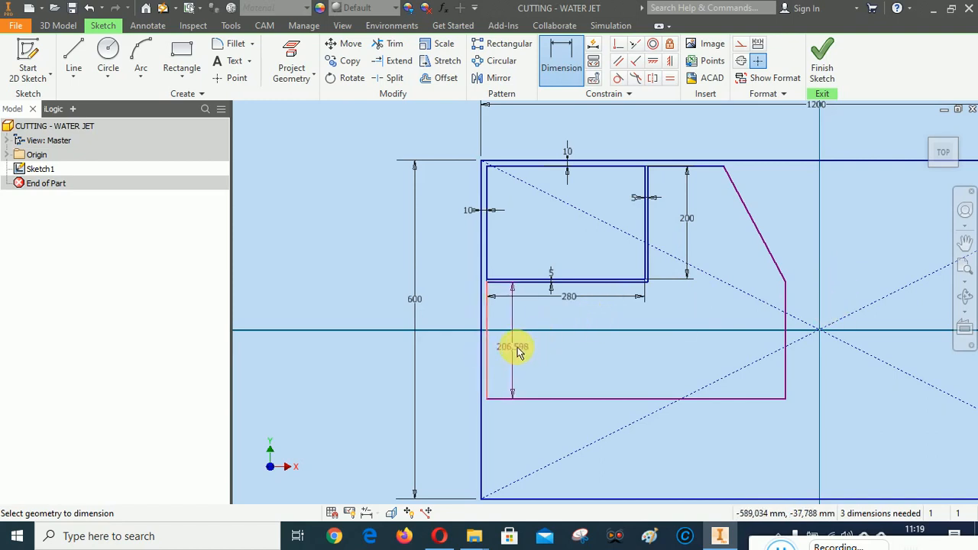
- Dimension the new profile's left vertical edge and set its height to 200 mm
click(522, 338)
text(2)
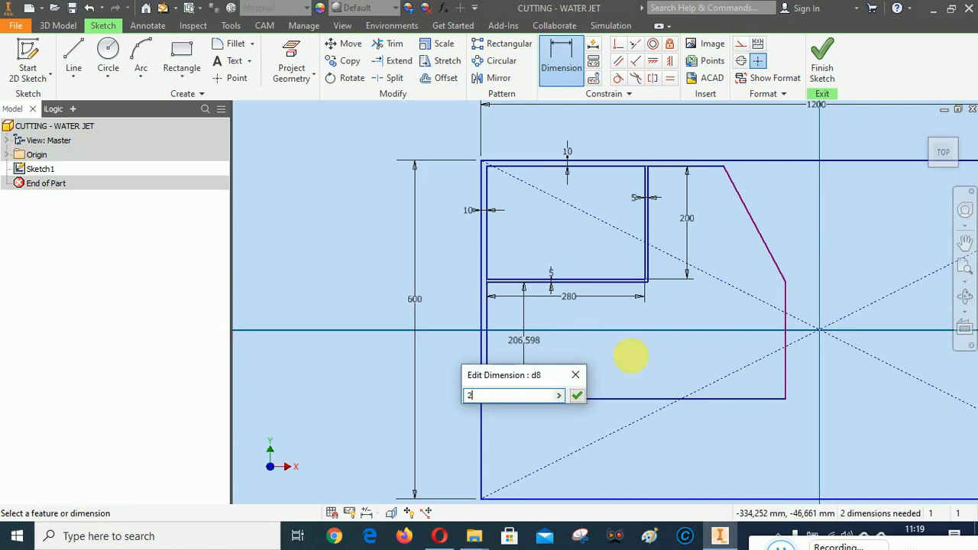
text(00)
click(577, 397)
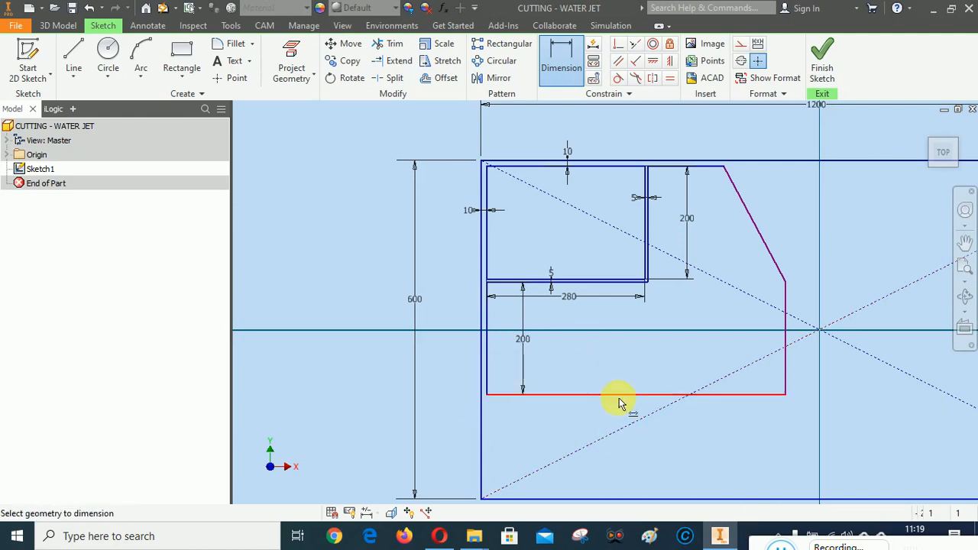
- Dimension the new profile's bottom edge and set its length to 550 mm
click(634, 429)
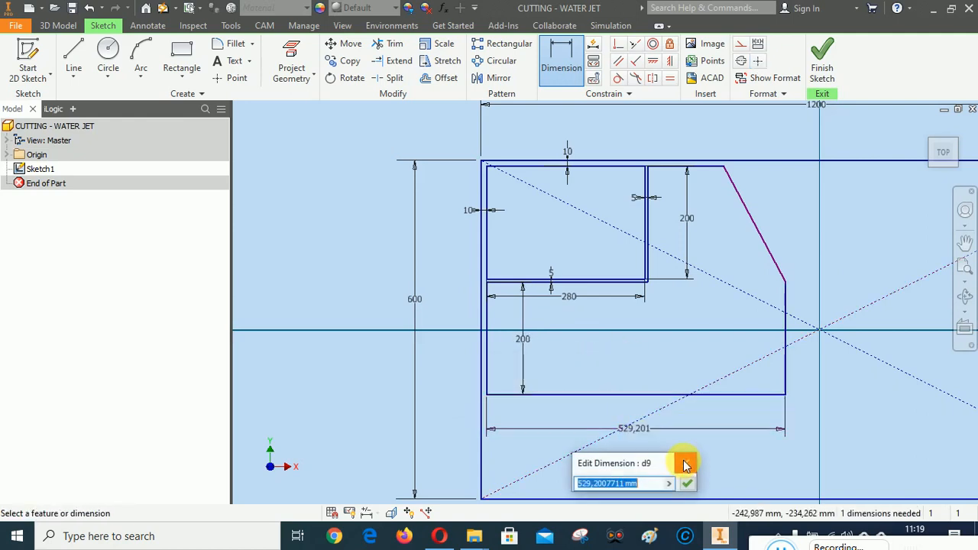
text(55)
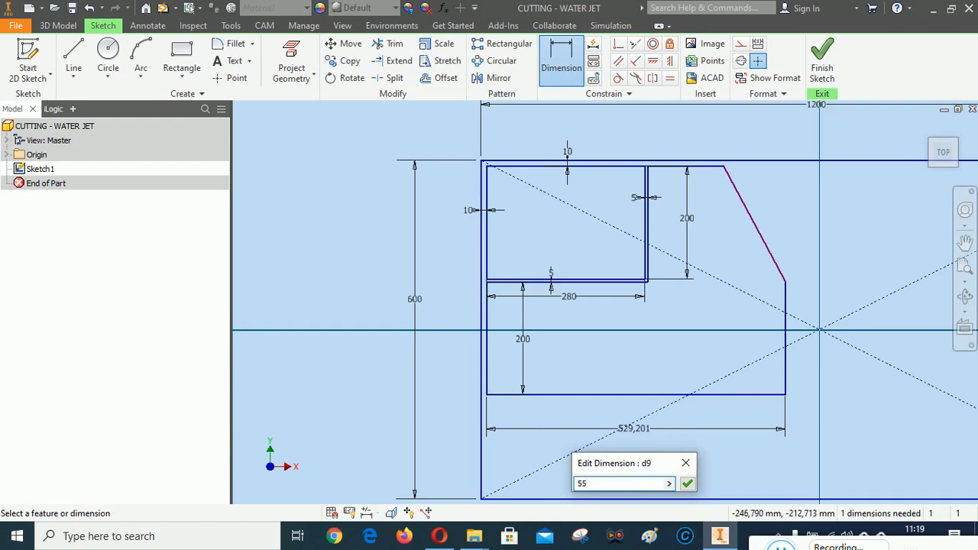
text(0)
click(688, 483)
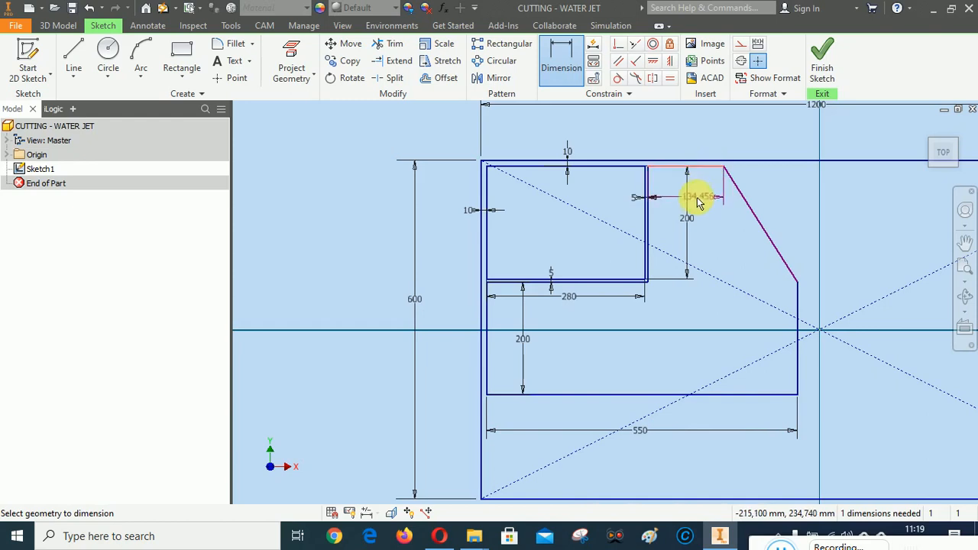
- Dimension the angled profile's short top edge and set its length to 120 mm
click(694, 188)
text(12)
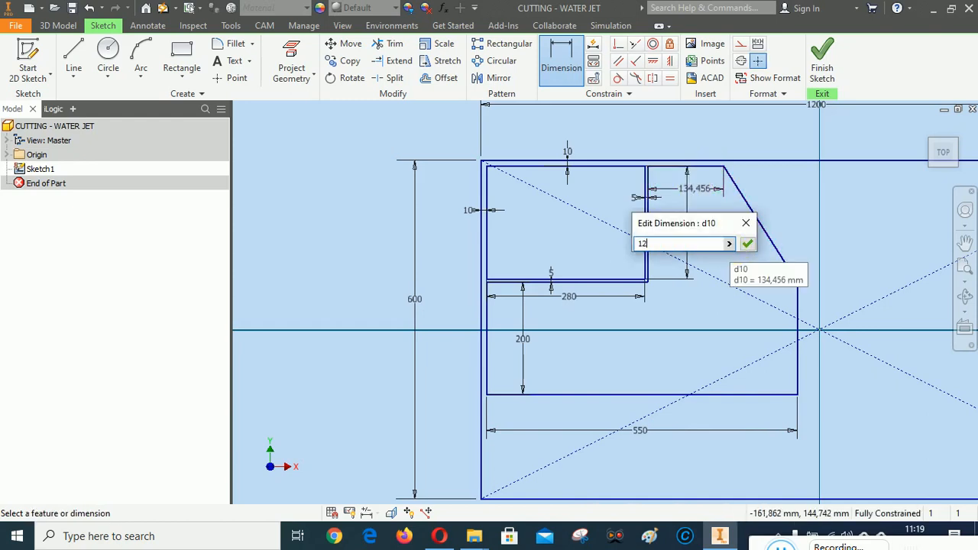
text(0)
click(747, 243)
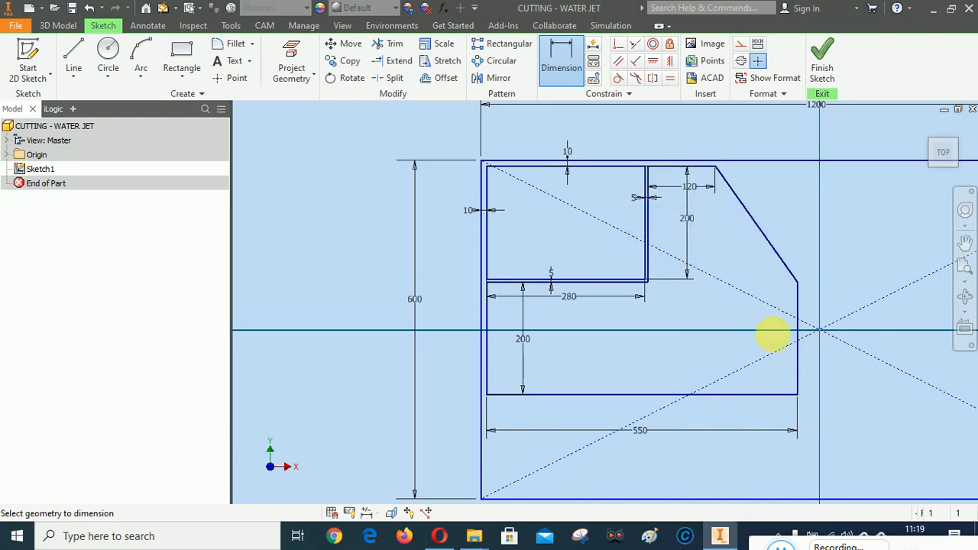
- Sketch two side-by-side rectangles about 165 mm tall below the angled profile, starting near the plate's lower-left corner, the first about 115 mm wide
scroll(654, 203, up, 3)
scroll(711, 359, down, 3)
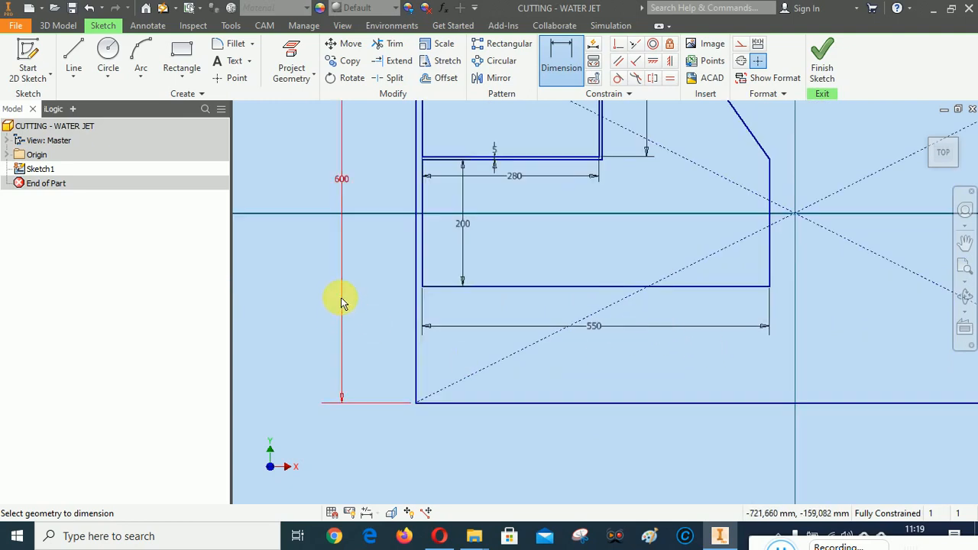
click(182, 53)
scroll(537, 368, down, 3)
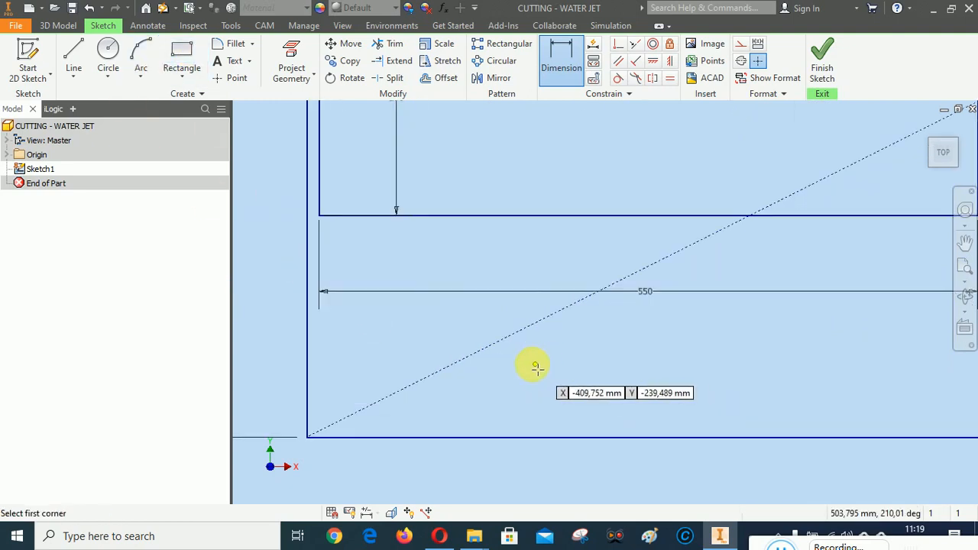
click(319, 229)
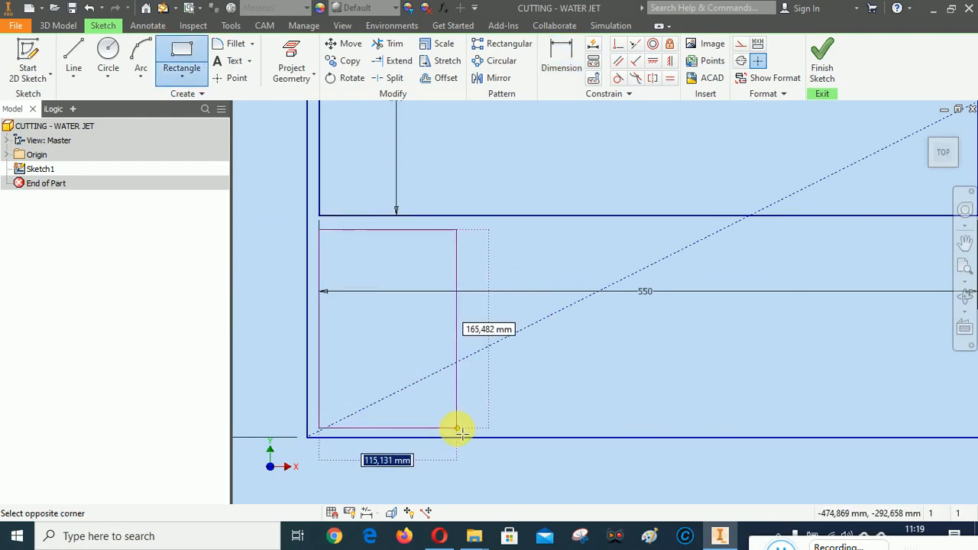
click(458, 431)
click(473, 229)
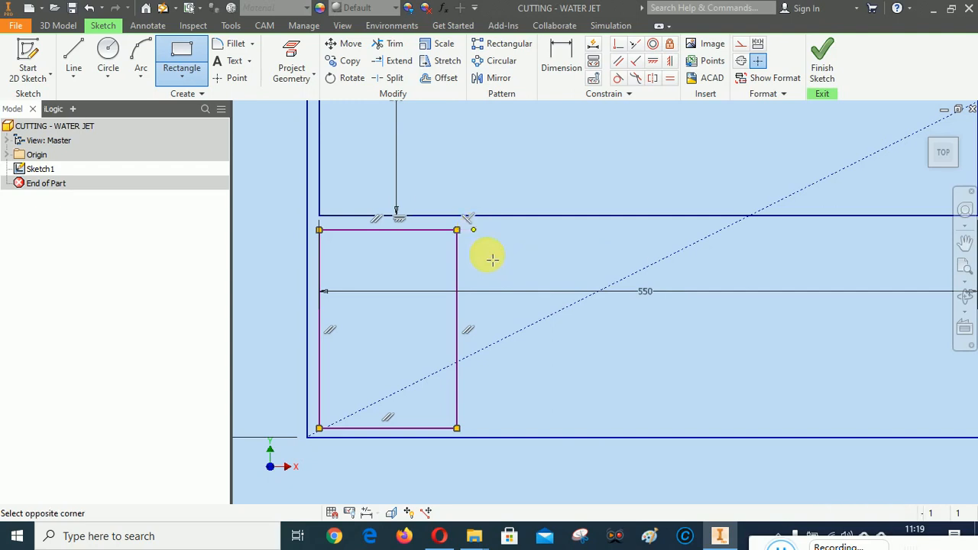
click(597, 428)
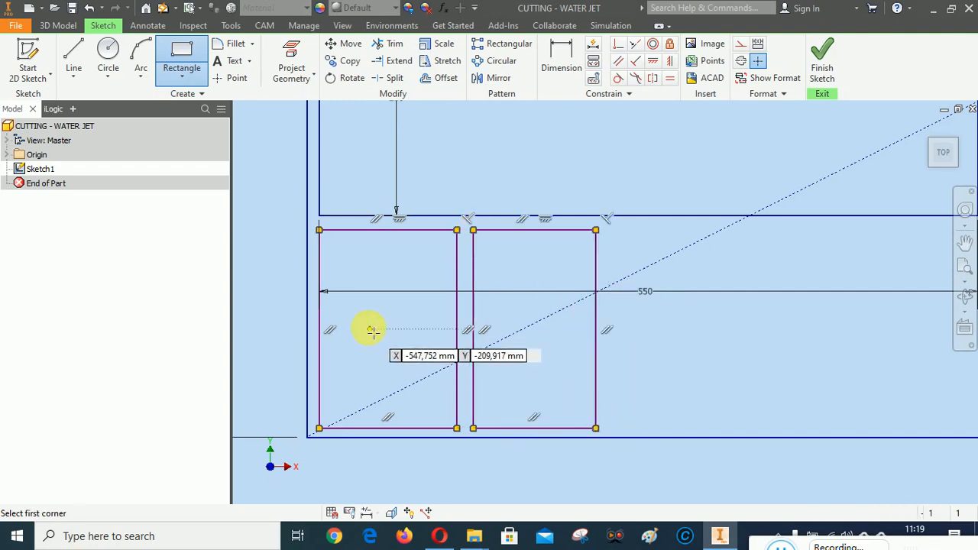
- Sketch three more rectangles about 165 mm tall to continue the row, ending level with the angled profile's right edge
scroll(504, 316, down, 3)
scroll(476, 321, up, 6)
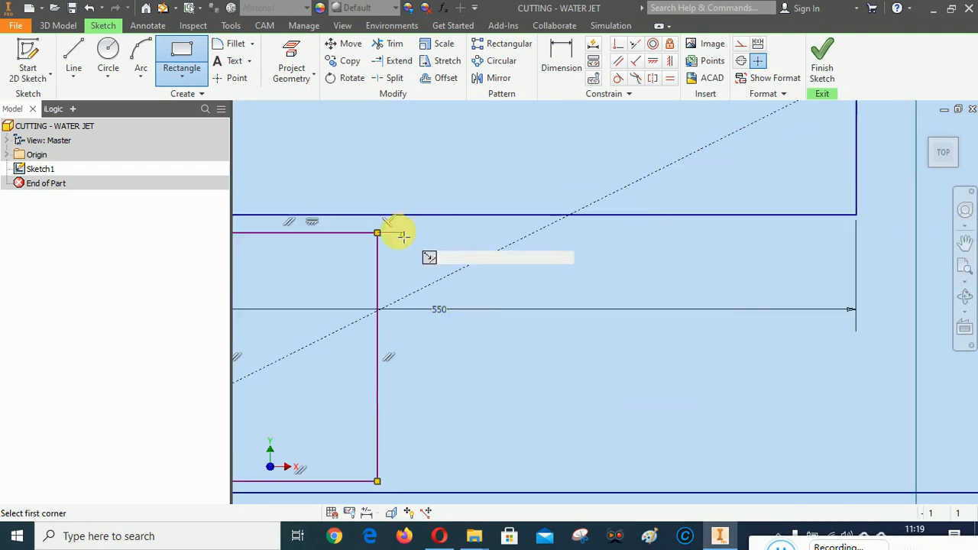
click(392, 232)
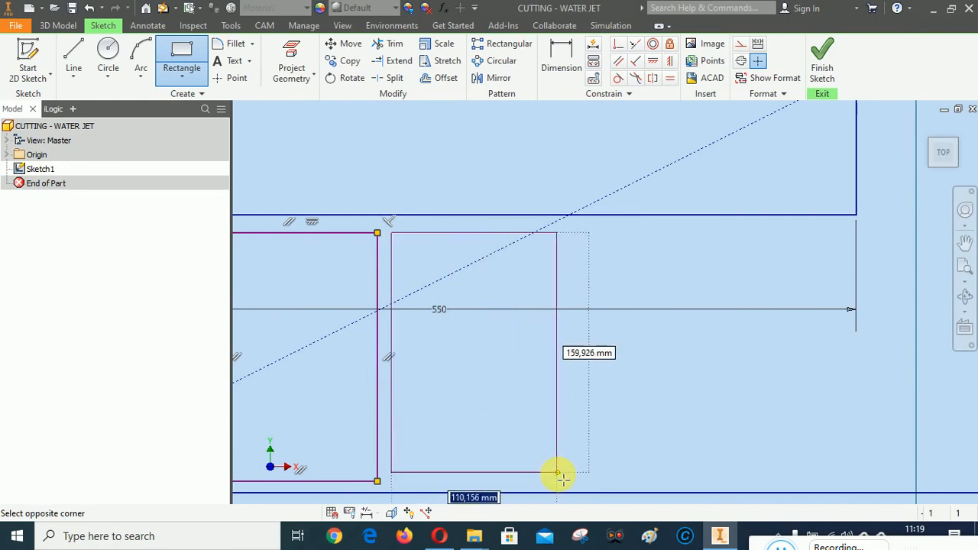
click(557, 481)
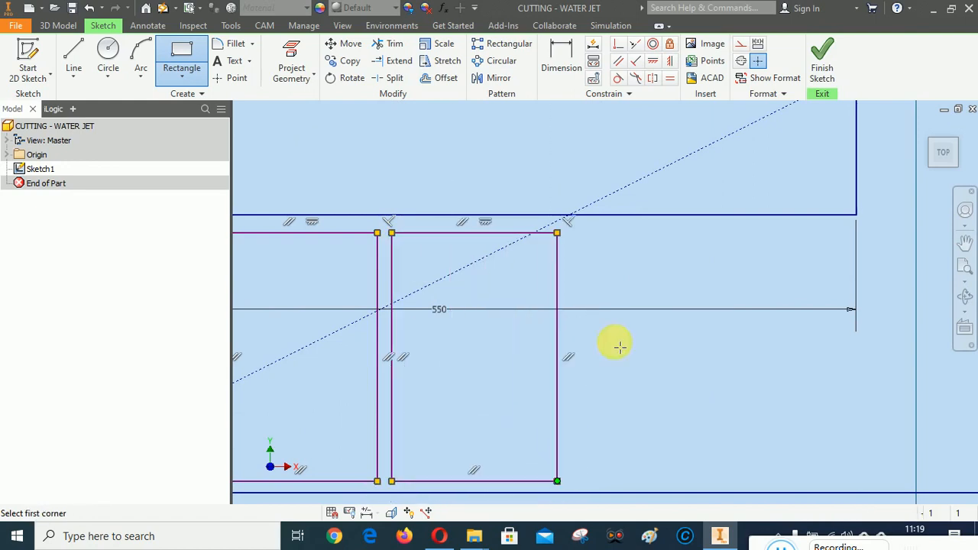
click(580, 232)
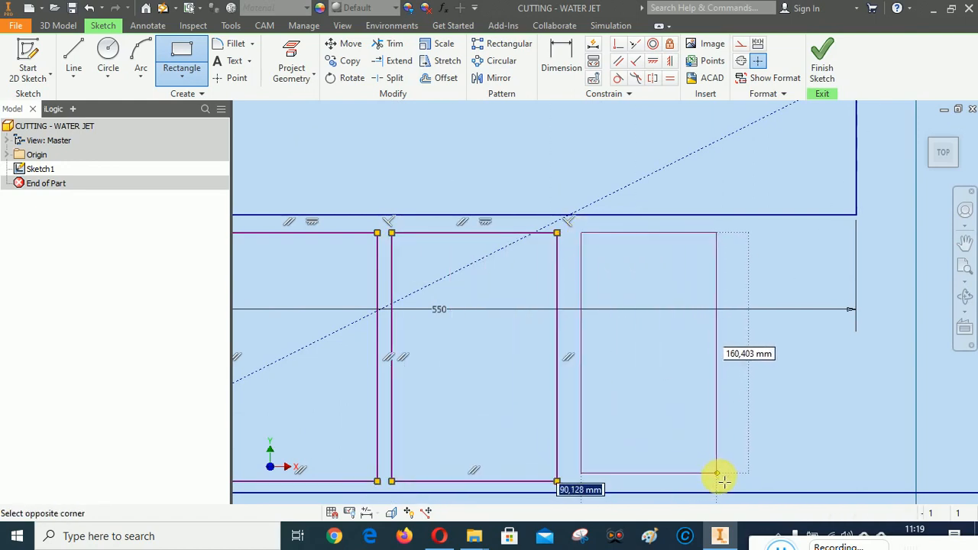
click(725, 480)
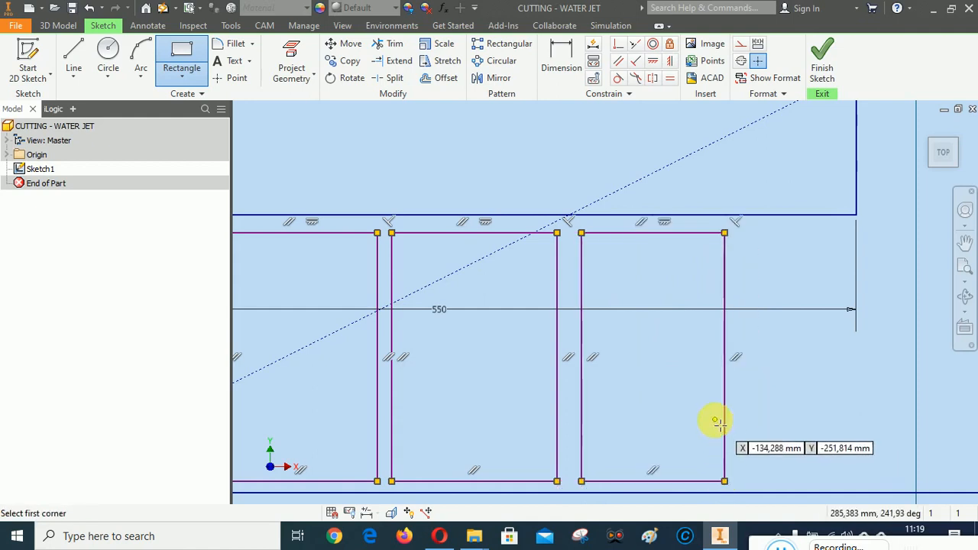
click(747, 233)
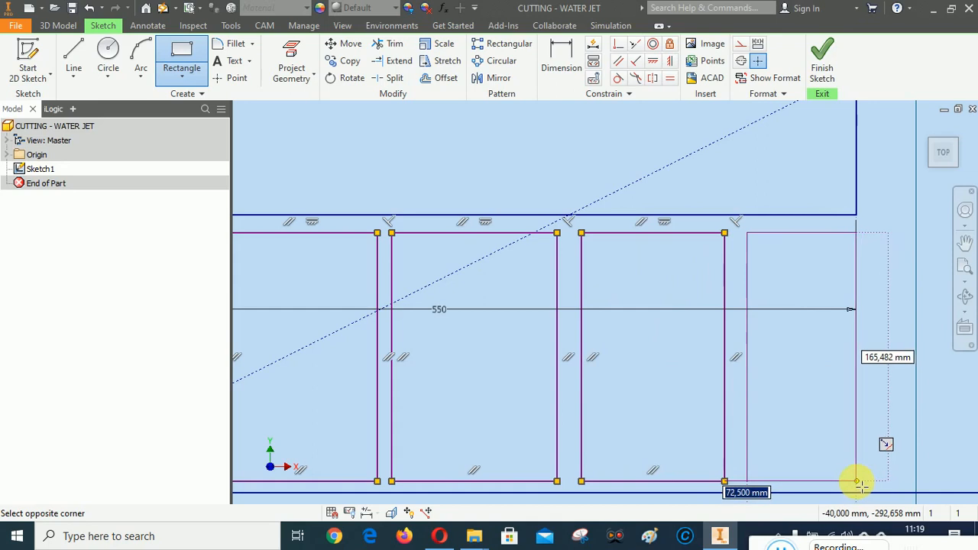
click(856, 482)
- Make the row's outer left and right edges collinear with the angled profile's left and right edges
scroll(808, 343, up, 3)
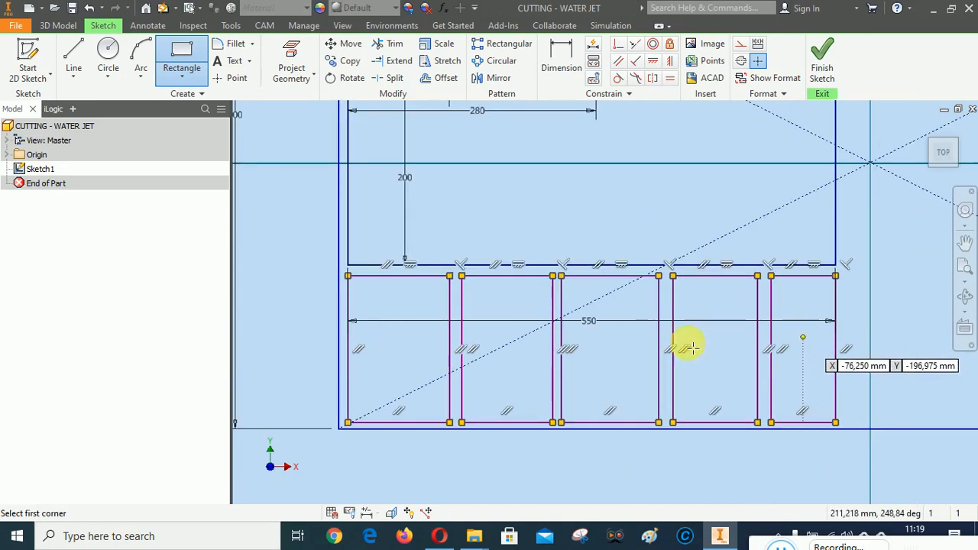
click(634, 44)
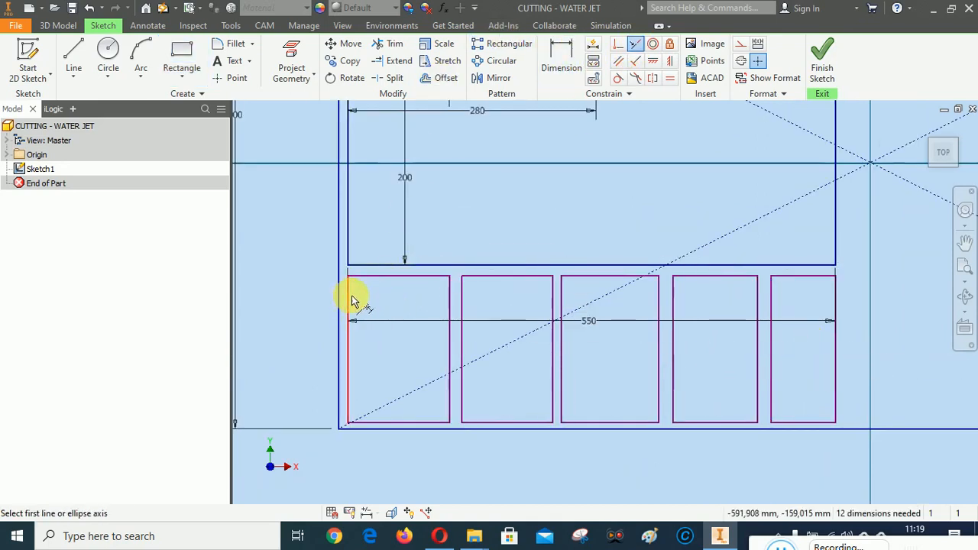
click(348, 300)
click(348, 240)
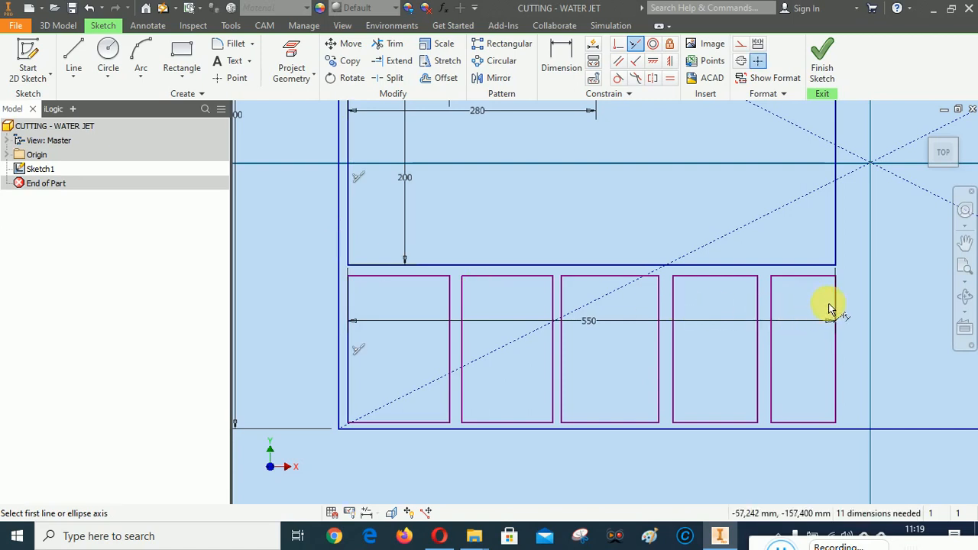
click(836, 307)
click(837, 247)
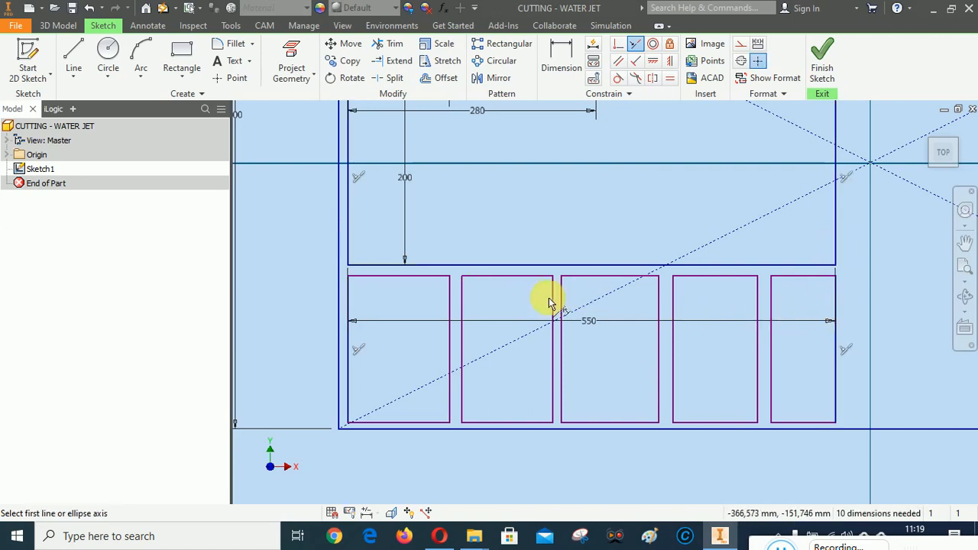
- Dimension the gap between the first rectangle's bottom edge and the plate's bottom edge as 10 mm
click(561, 55)
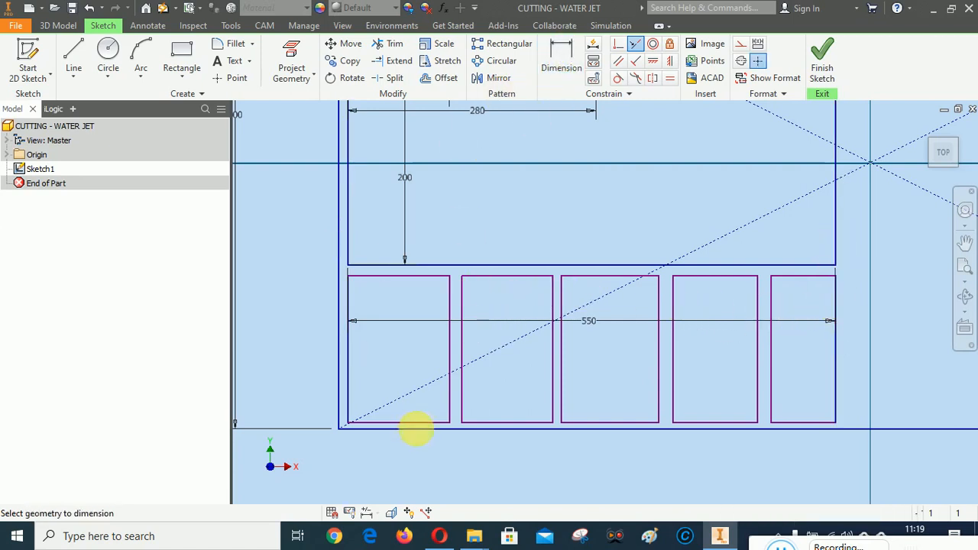
click(405, 422)
click(405, 428)
click(395, 454)
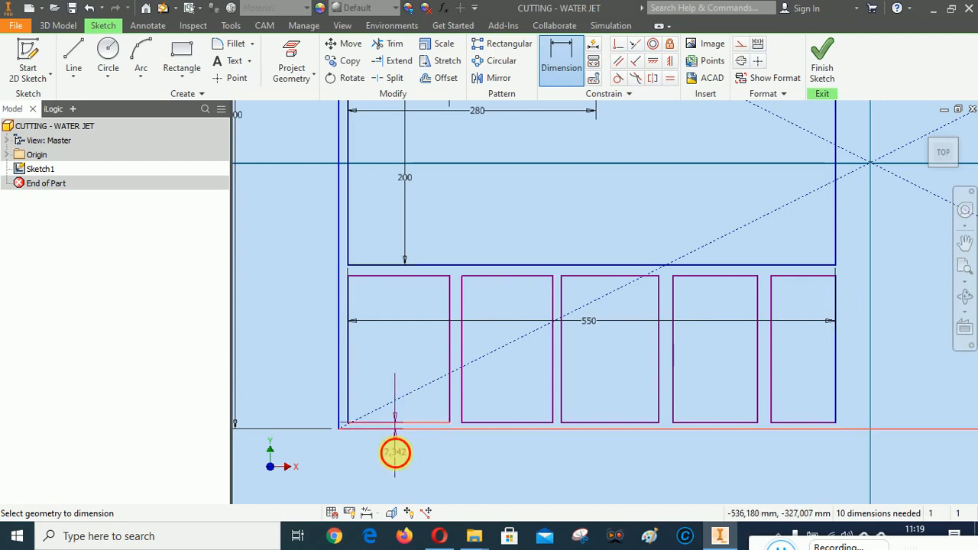
text(10)
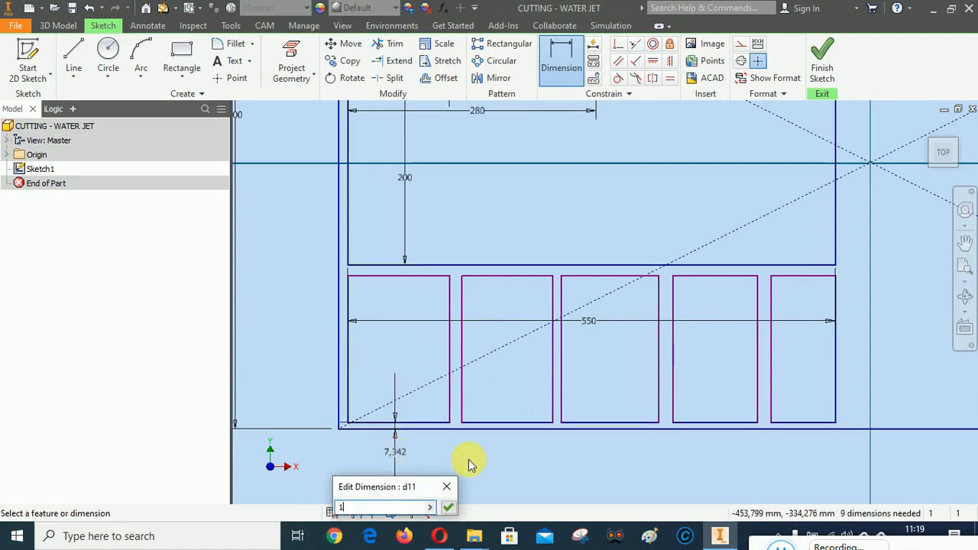
click(449, 508)
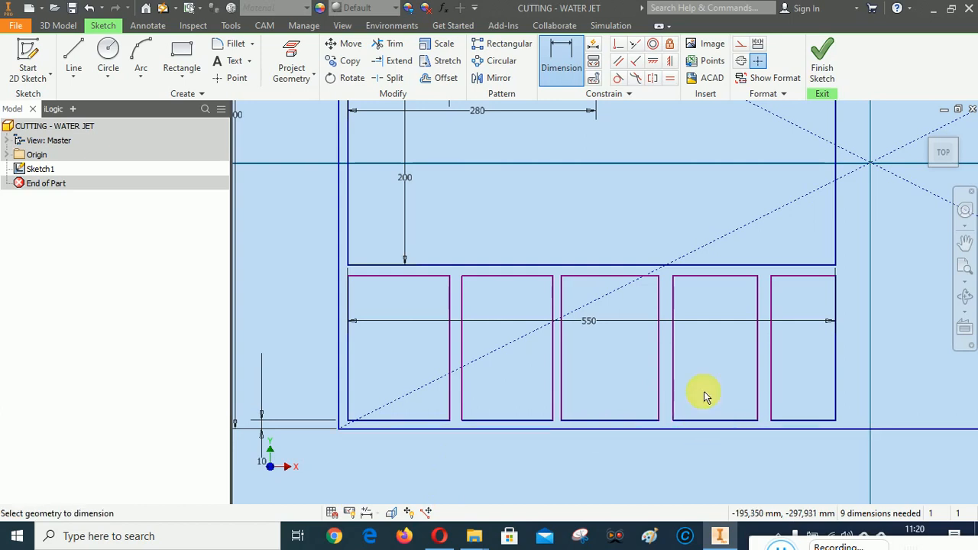
- Dimension the gap between the first rectangle's top edge and the angled profile's bottom edge as 5 mm
click(424, 276)
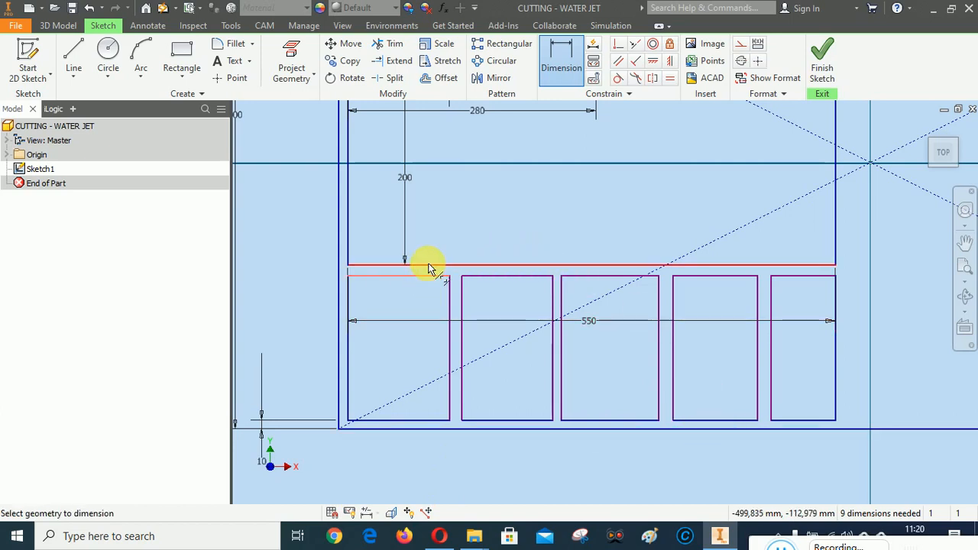
click(429, 265)
click(429, 243)
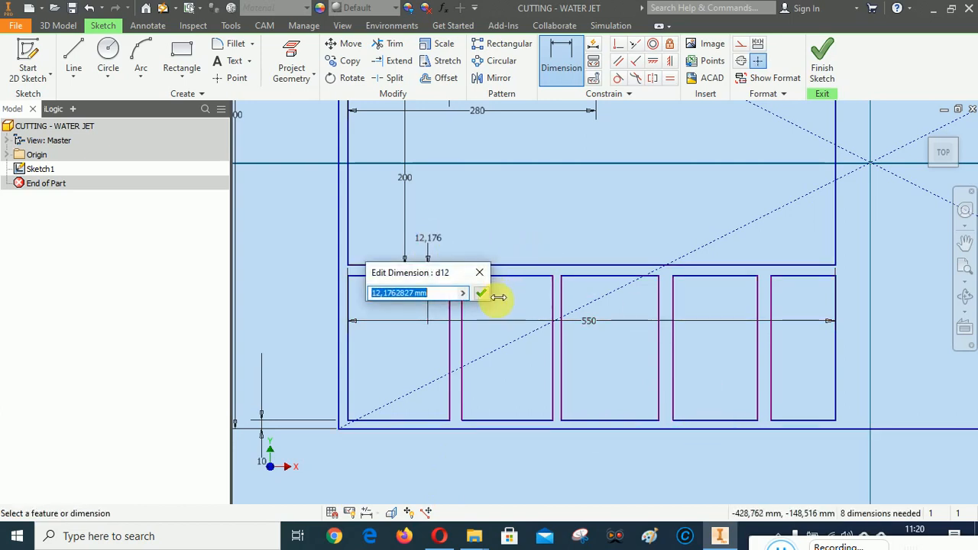
text(5)
click(479, 295)
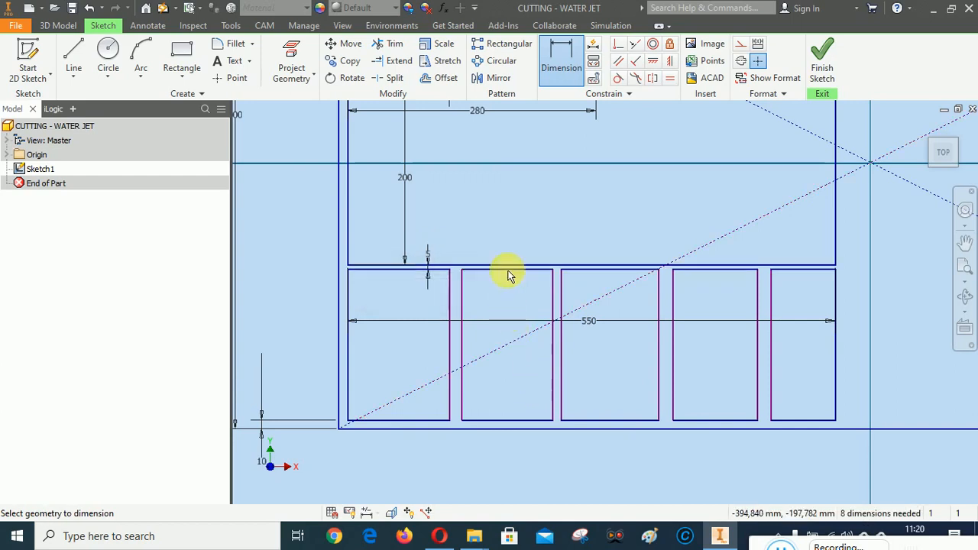
- Dimension the gaps between the first and second and the second and third rectangles, linking both to the existing 5 mm gap dimension
click(464, 306)
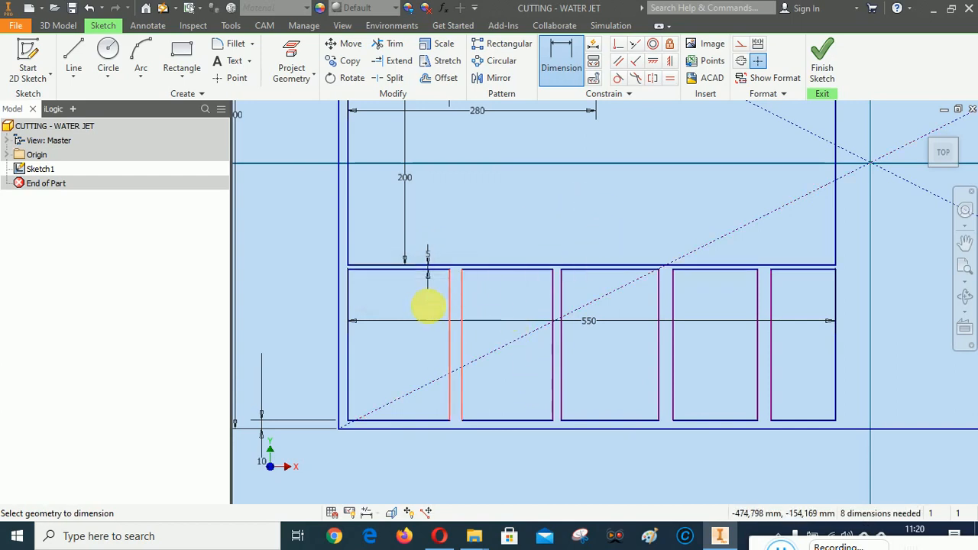
click(420, 306)
click(428, 256)
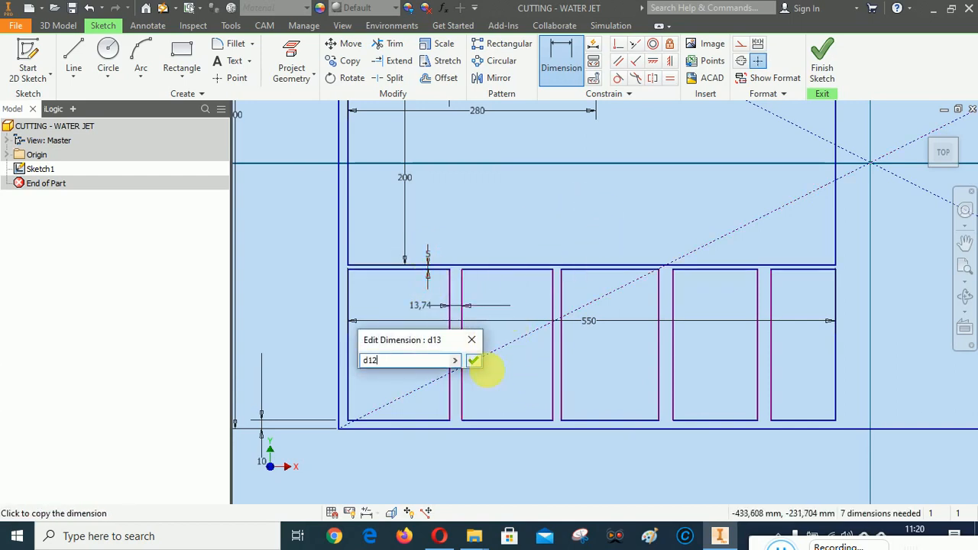
key(Return)
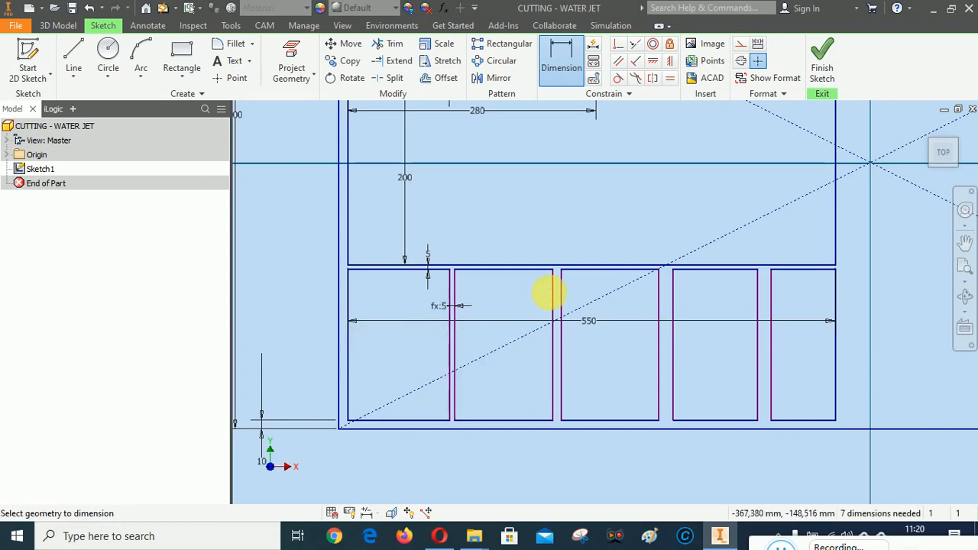
click(562, 291)
click(526, 302)
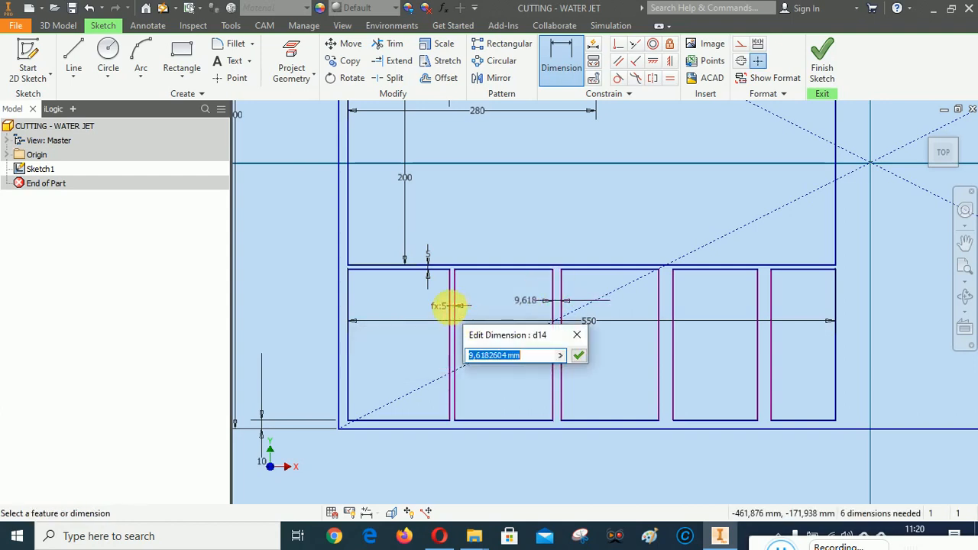
click(579, 354)
- Dimension the gaps between the third and fourth and the fourth and fifth rectangles, linking both to the existing 5 mm gaps
click(660, 305)
click(673, 299)
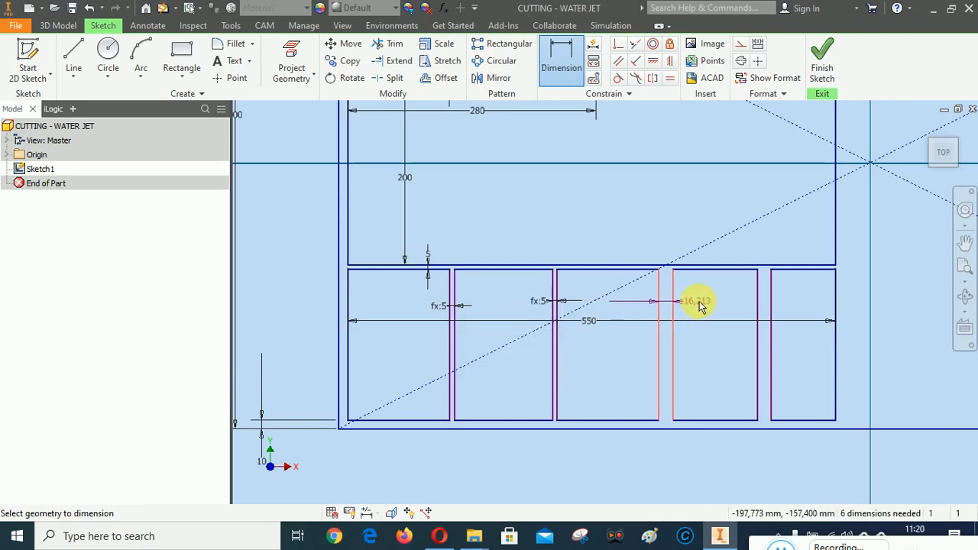
click(701, 300)
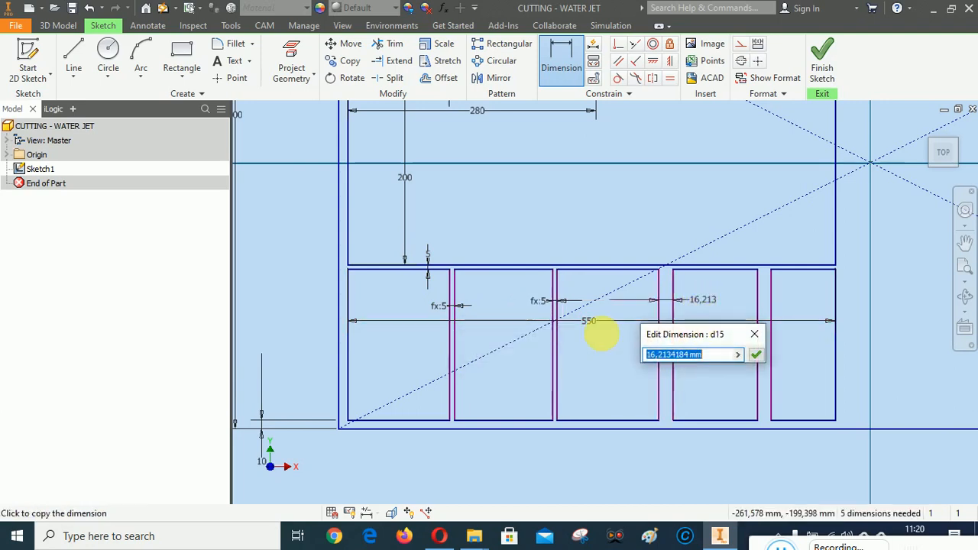
click(438, 305)
click(756, 356)
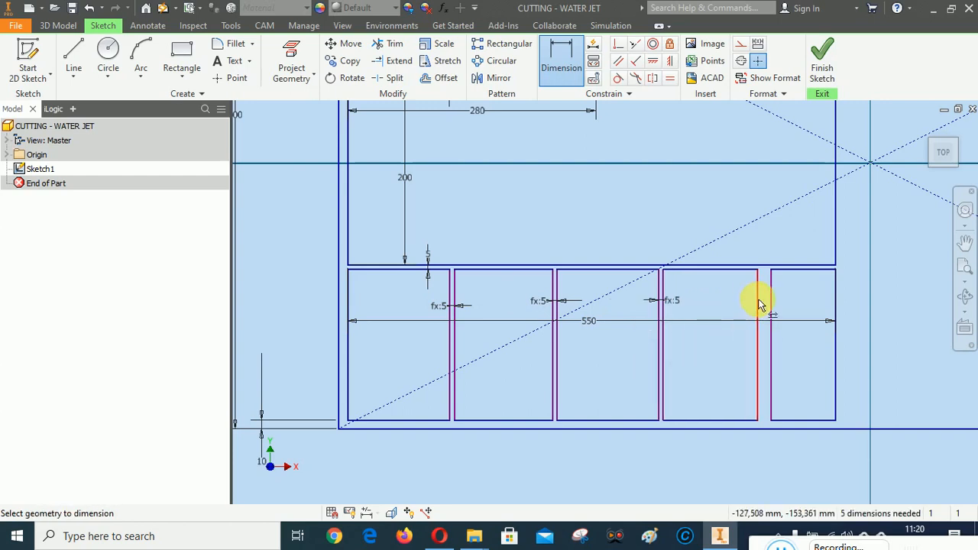
click(746, 306)
click(730, 299)
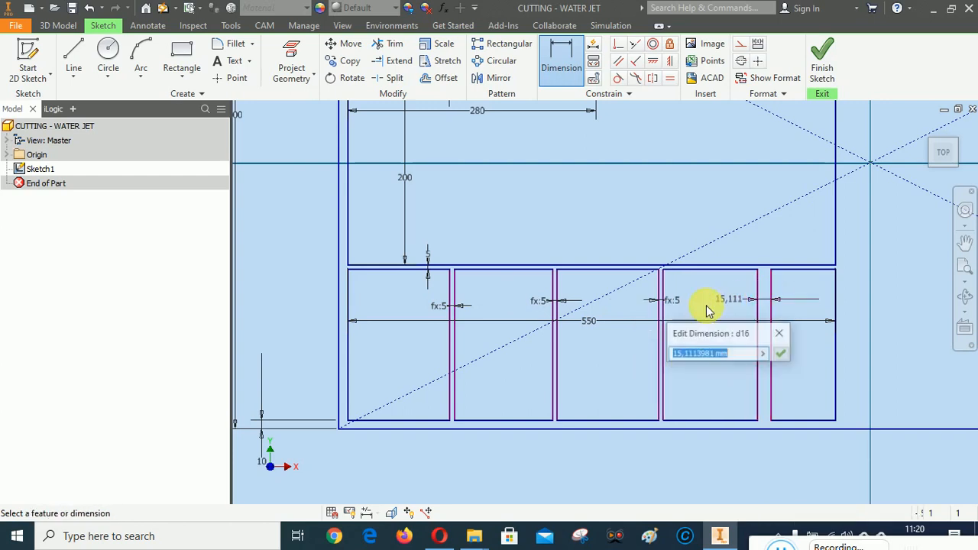
click(671, 300)
click(782, 357)
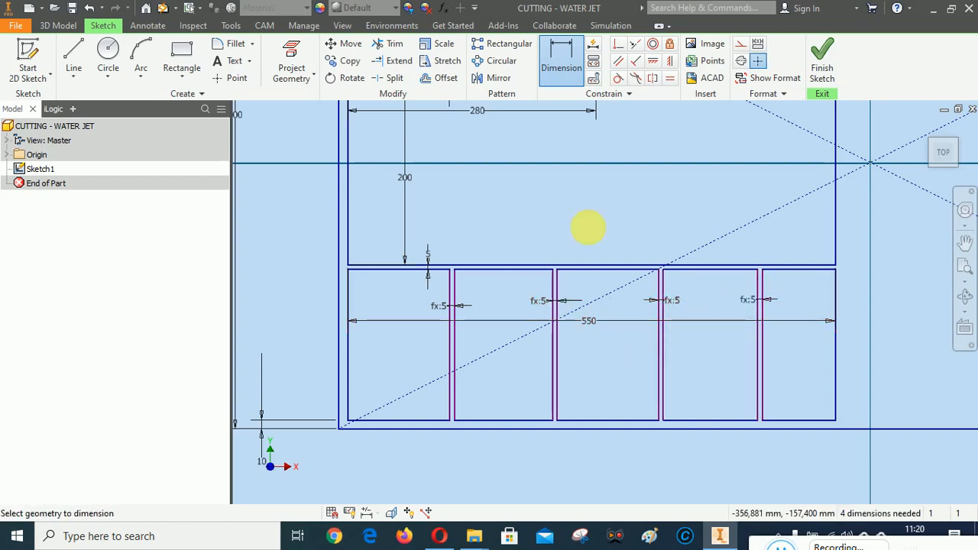
- Apply Equal constraints between the top edges of the five neighbouring rectangles so all share the same width
click(669, 78)
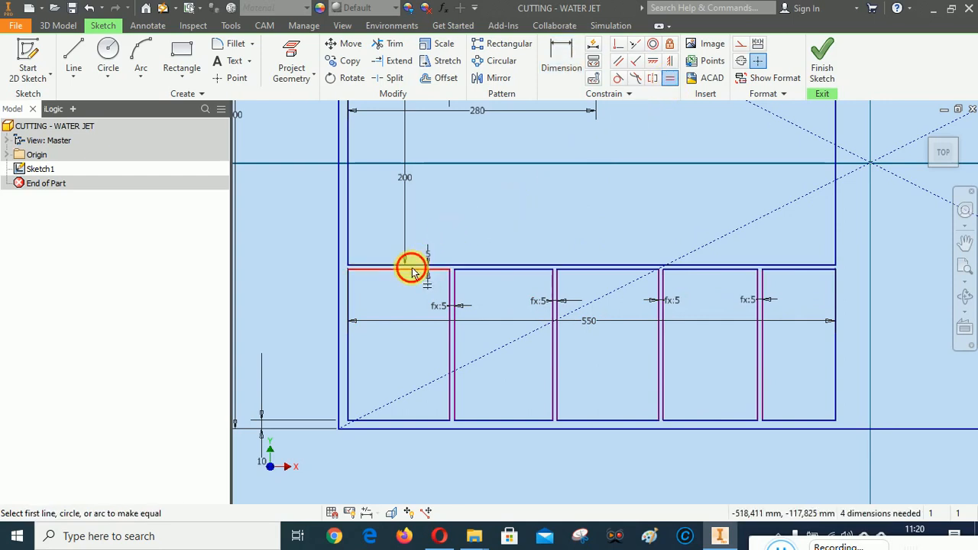
click(413, 269)
click(480, 269)
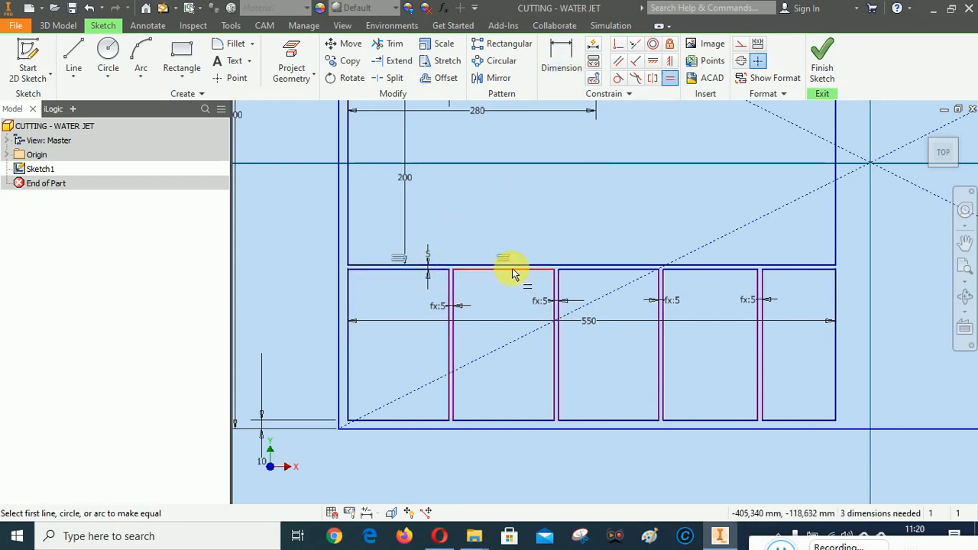
click(512, 268)
click(614, 270)
click(614, 270)
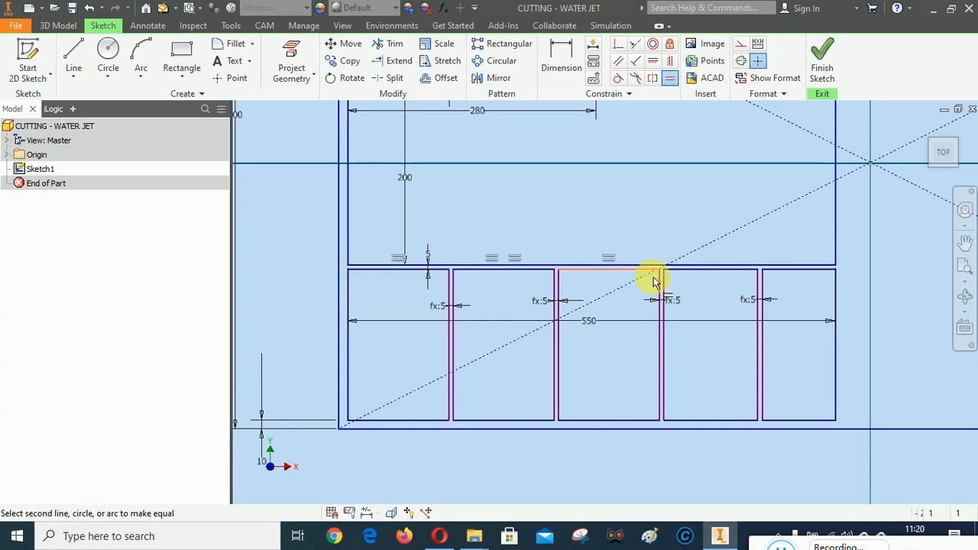
click(709, 271)
click(711, 271)
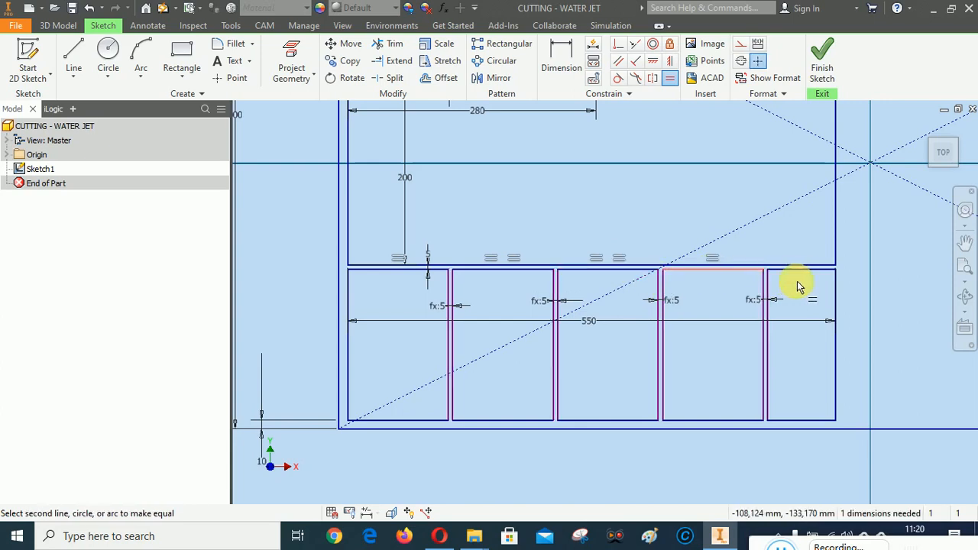
click(802, 270)
- Examine the nested profiles in the plate's left half, including the gaps between the rectangles, the angled shape and the plate edges
scroll(535, 321, down, 5)
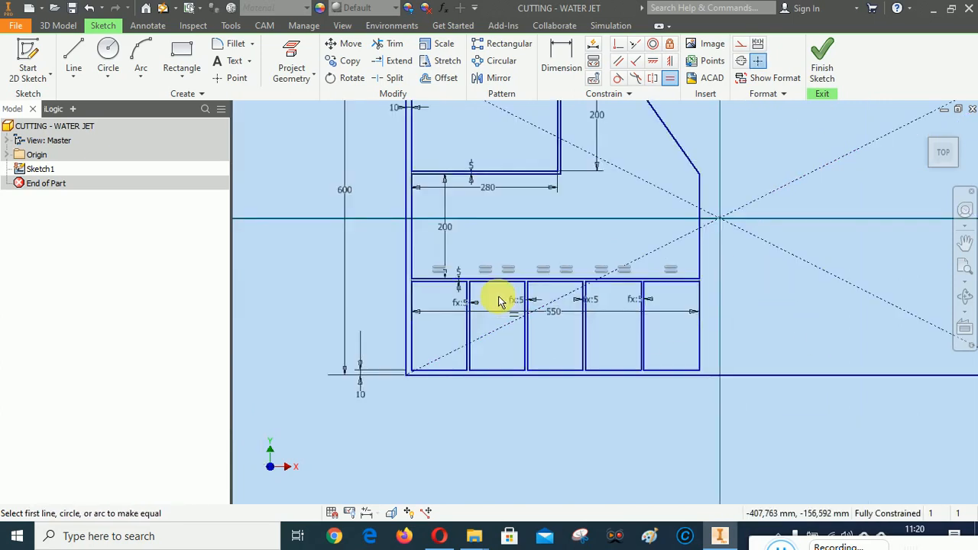
scroll(568, 269, up, 2)
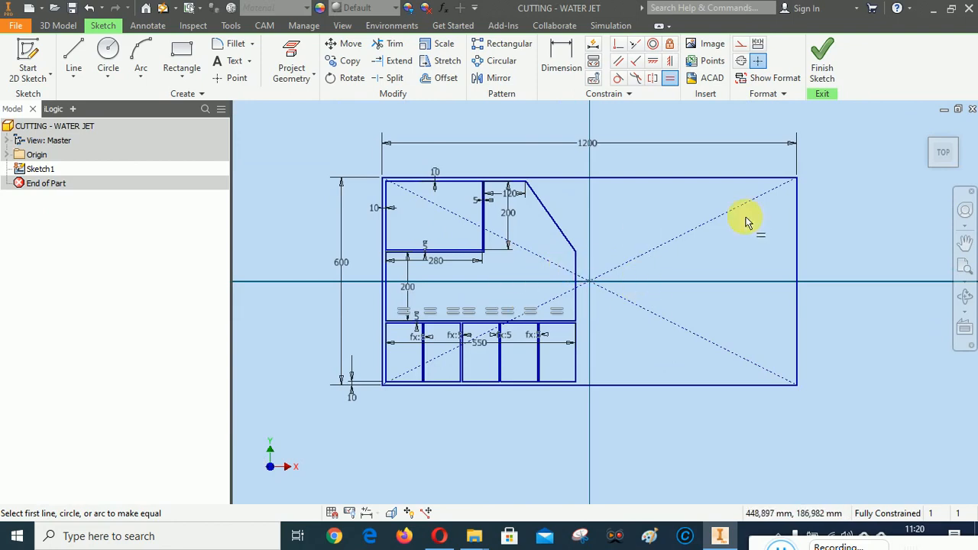
scroll(470, 283, up, 3)
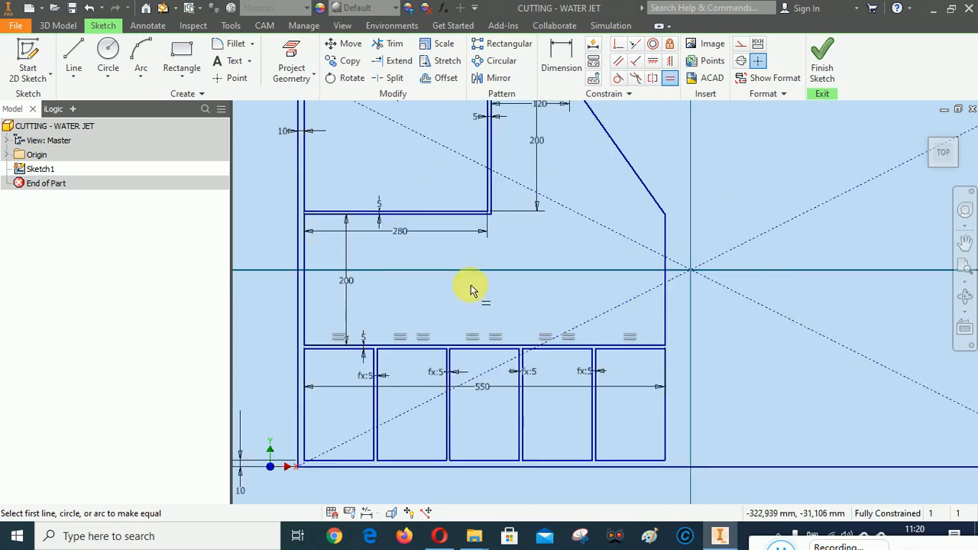
scroll(433, 278, down, 2)
scroll(388, 351, up, 4)
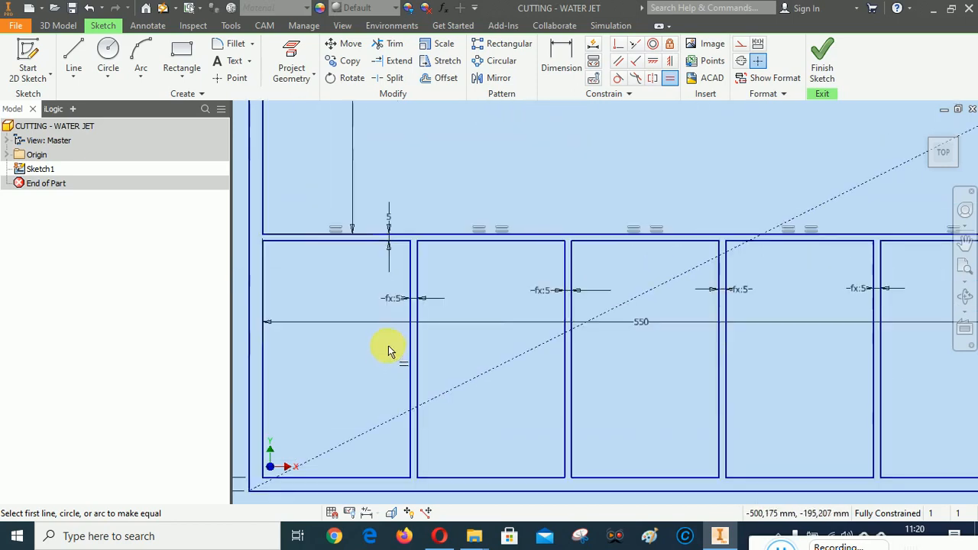
scroll(369, 336, down, 4)
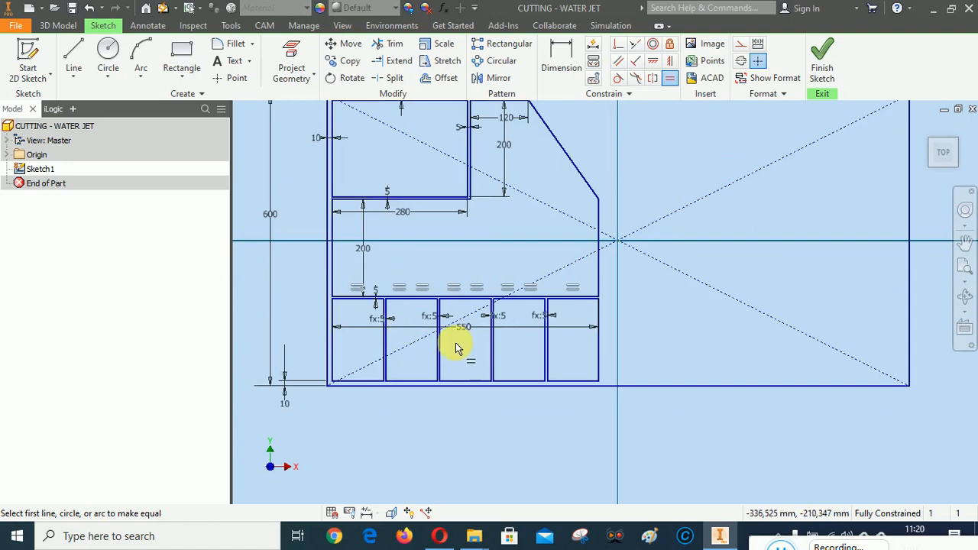
scroll(454, 343, down, 2)
scroll(400, 204, up, 3)
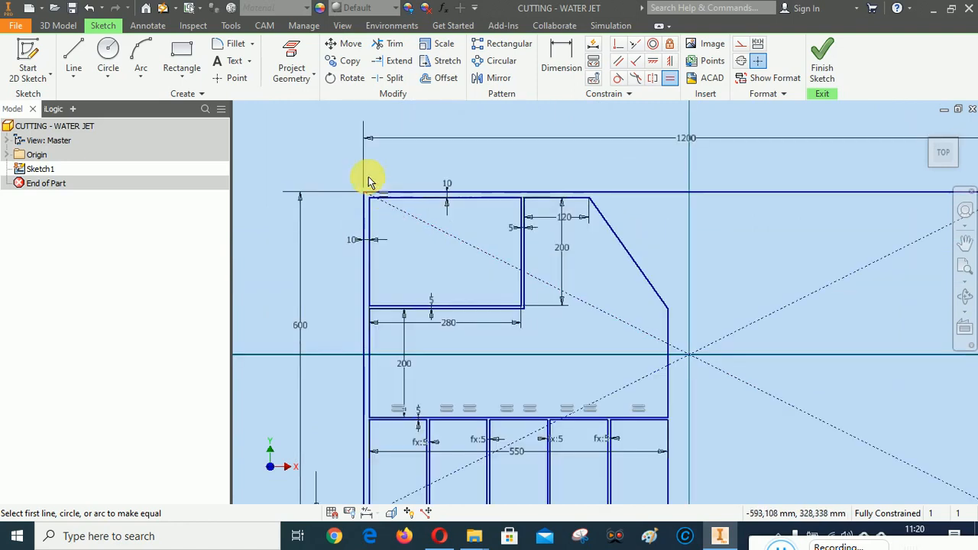
scroll(371, 181, down, 2)
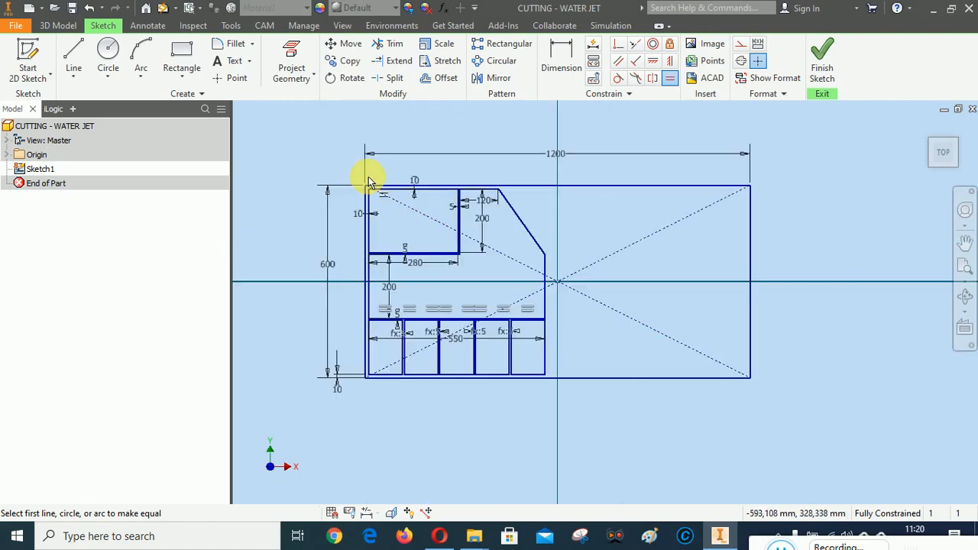
scroll(402, 205, up, 3)
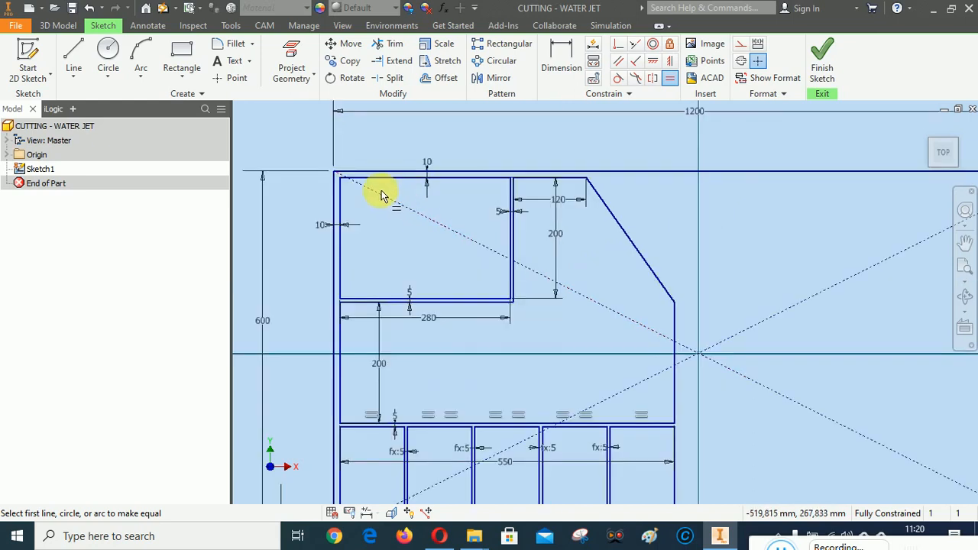
scroll(376, 191, down, 2)
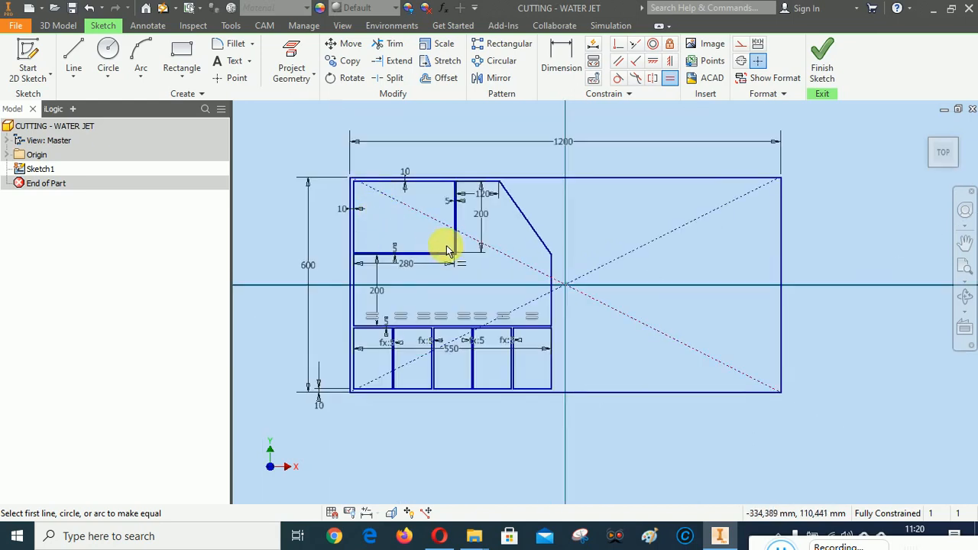
scroll(448, 251, up, 3)
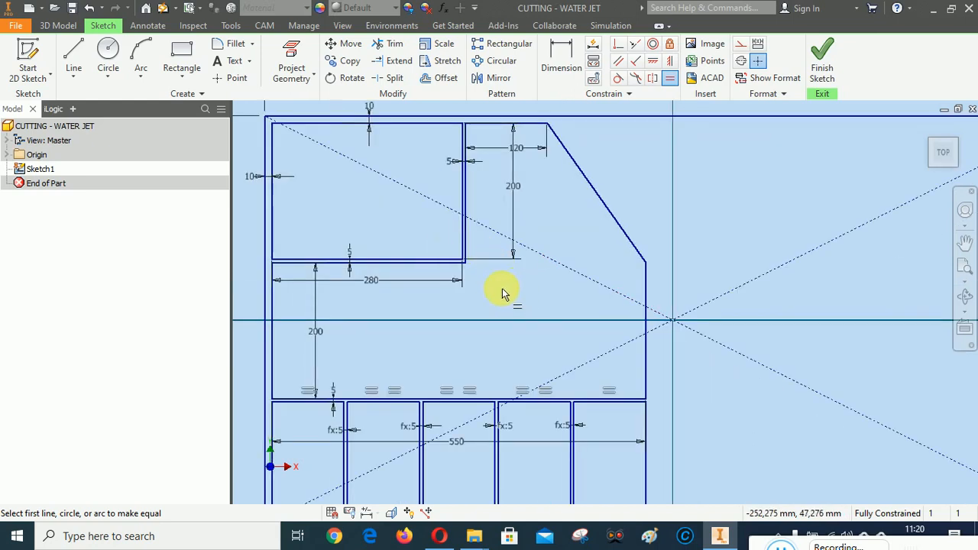
scroll(405, 221, down, 2)
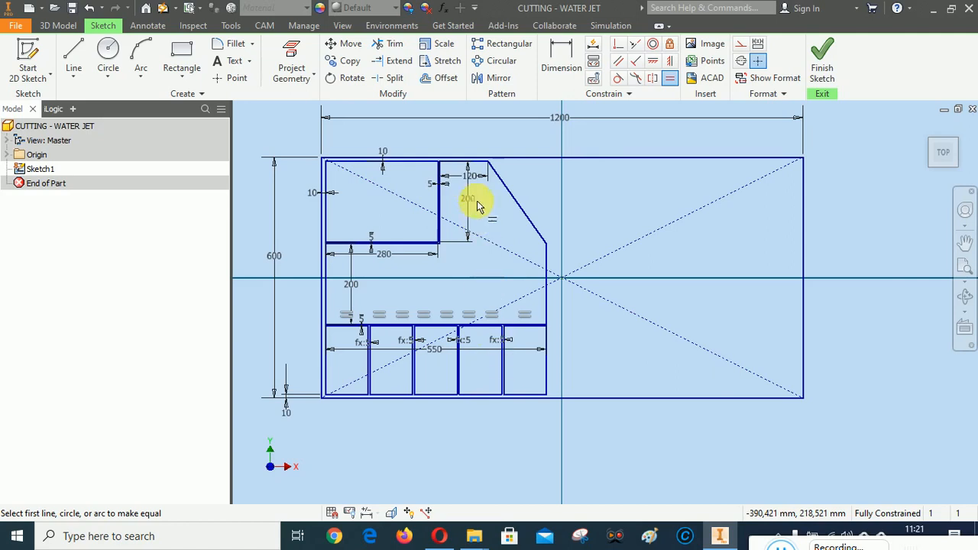
click(965, 281)
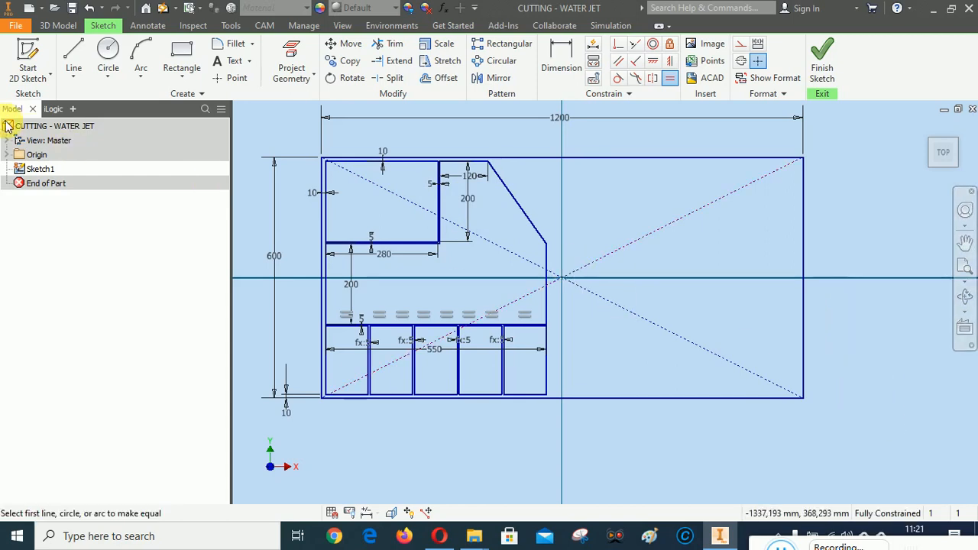
- Sketch a closed teardrop profile beside the angled shape, using a horizontal top line, a large tangent arc and a slanted closing line
click(108, 51)
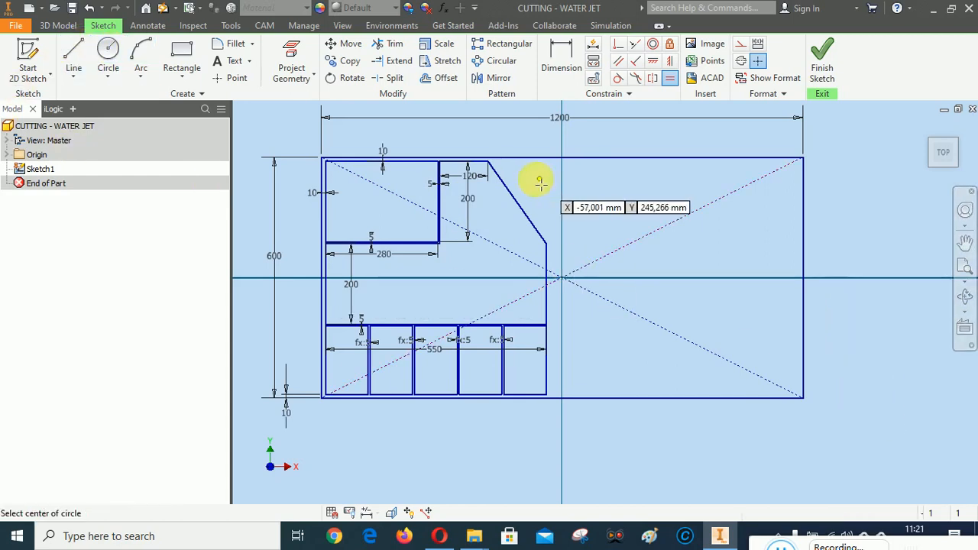
scroll(537, 177, up, 2)
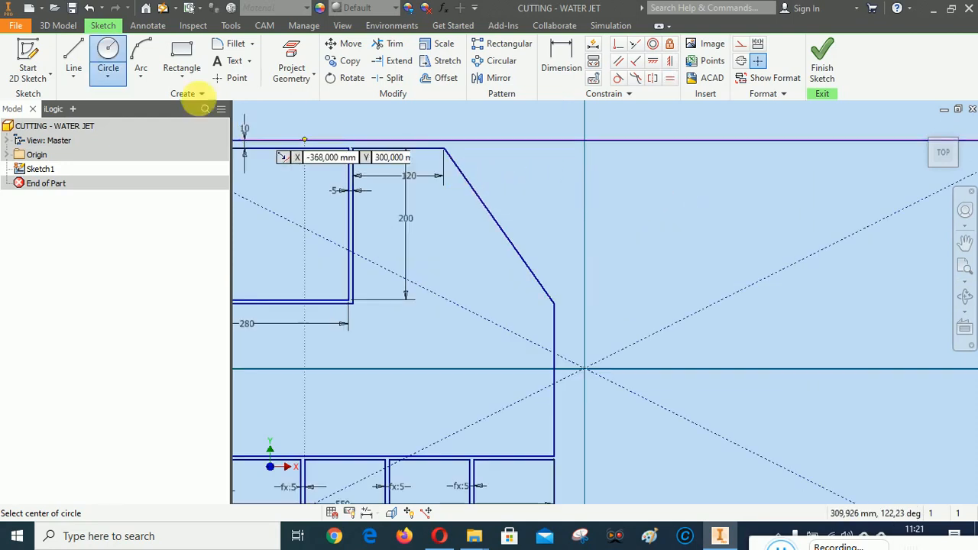
click(73, 51)
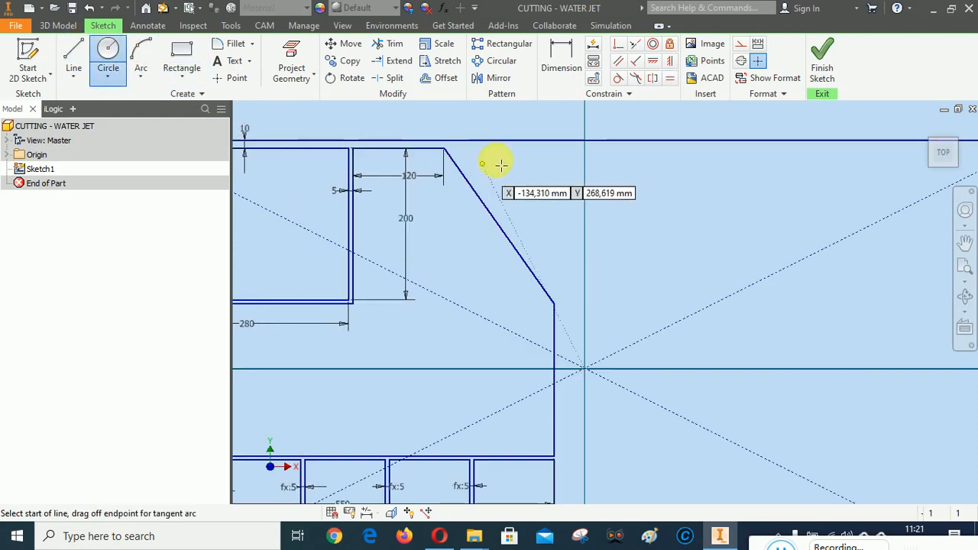
click(469, 148)
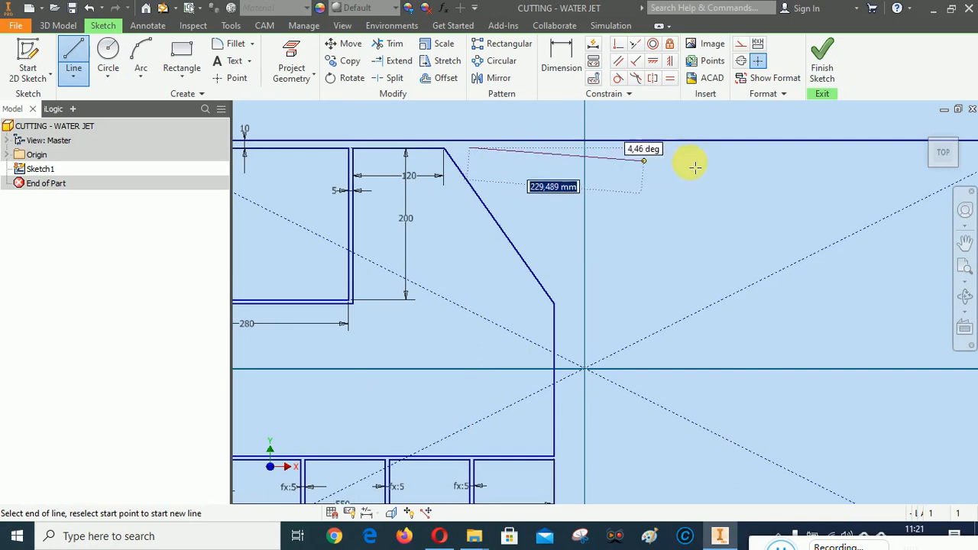
click(662, 147)
drag(662, 148, 599, 293)
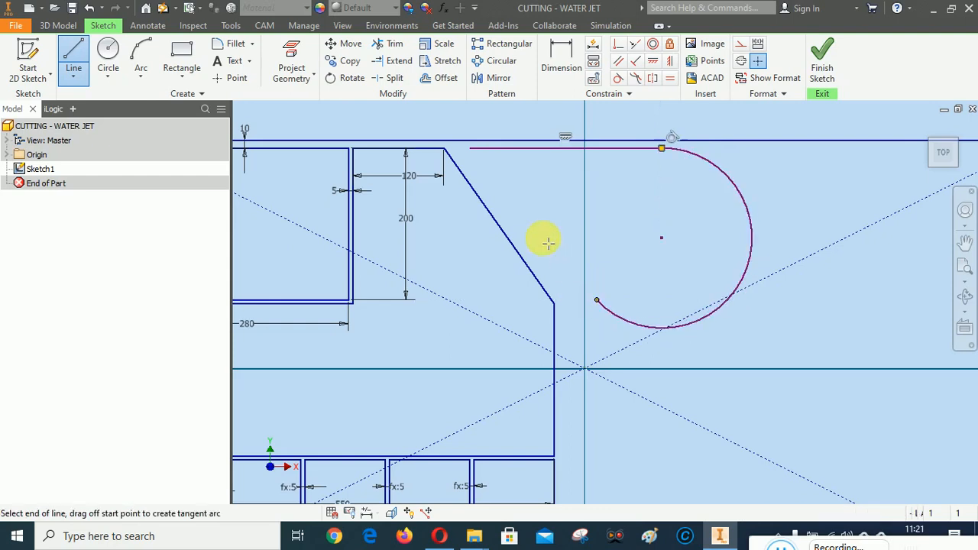
click(470, 148)
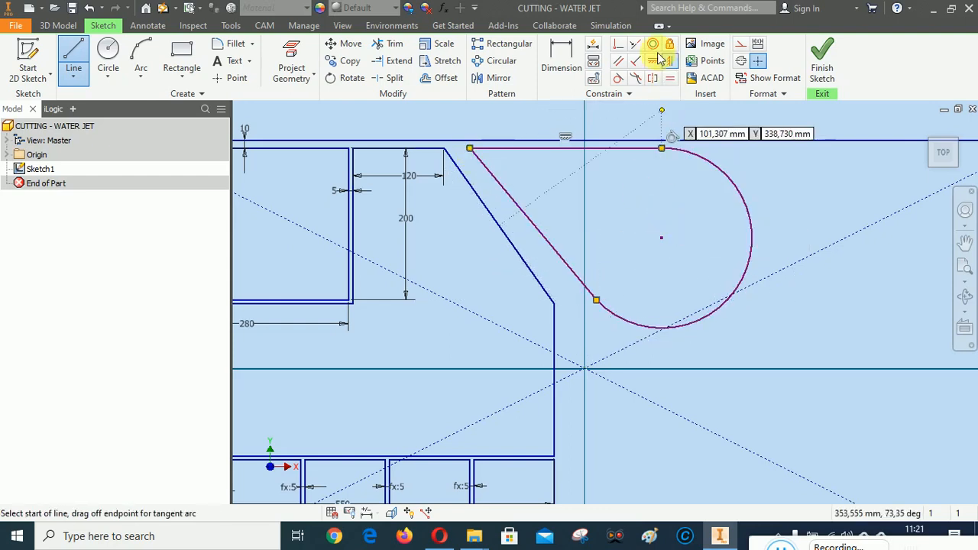
- Make the teardrop's slanted line tangent to its arc and parallel to the angled profile's slanted edge
click(618, 78)
click(608, 314)
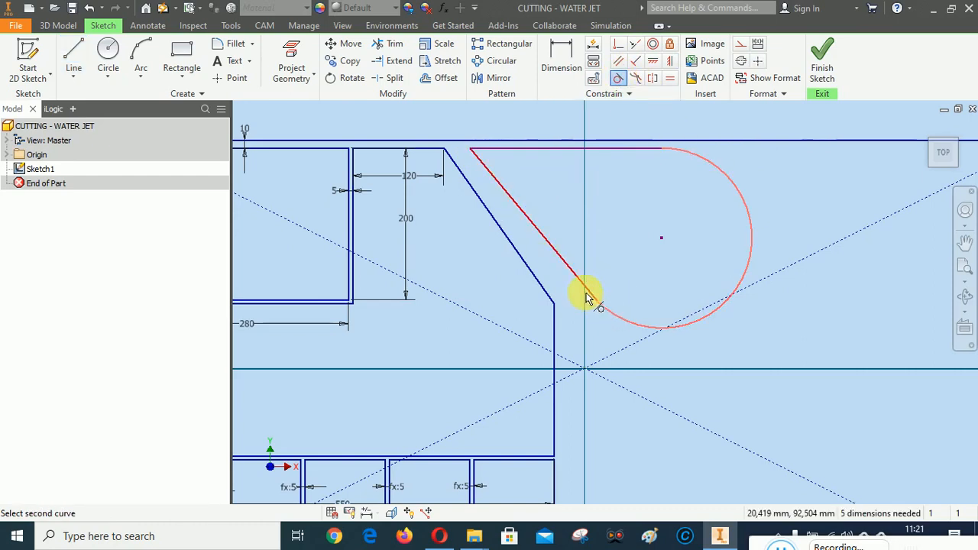
click(586, 286)
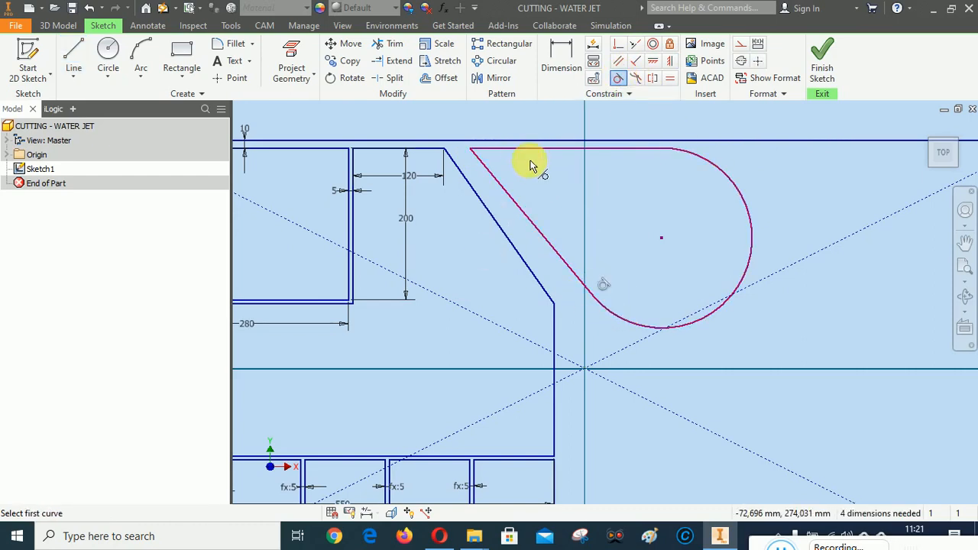
click(617, 60)
click(524, 214)
click(505, 231)
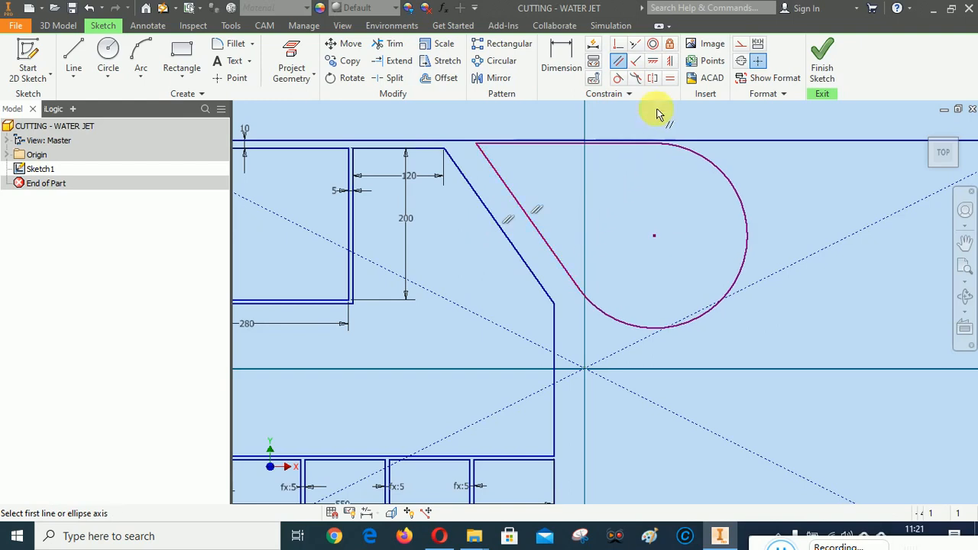
- Make the teardrop's top line collinear with the angled profile's top edge
click(635, 43)
click(504, 143)
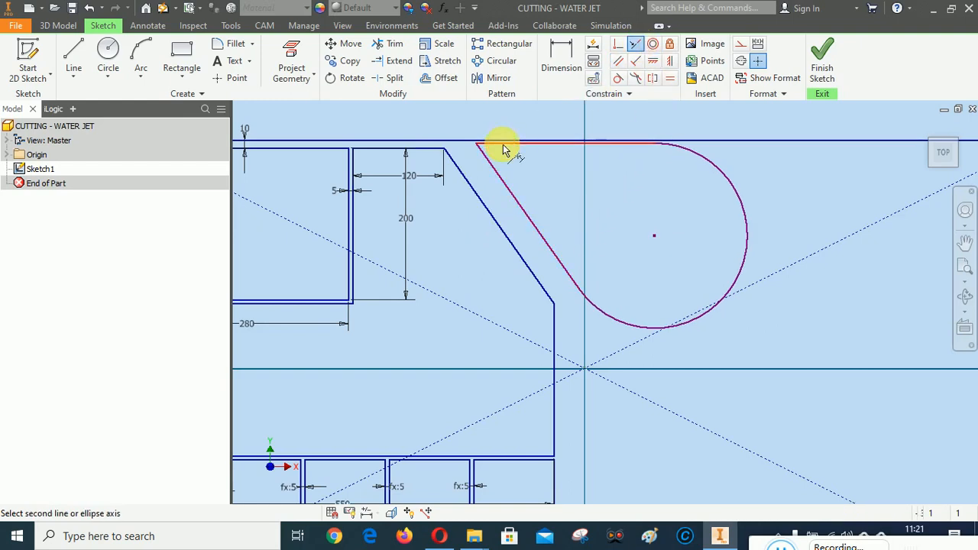
click(429, 148)
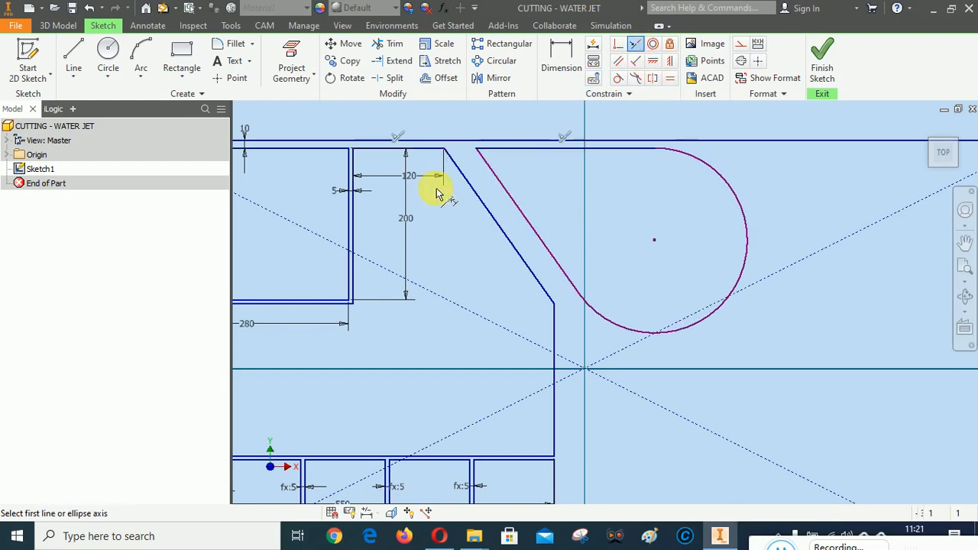
- Dimension the gap between the two parallel slanted edges as 5 mm
click(561, 55)
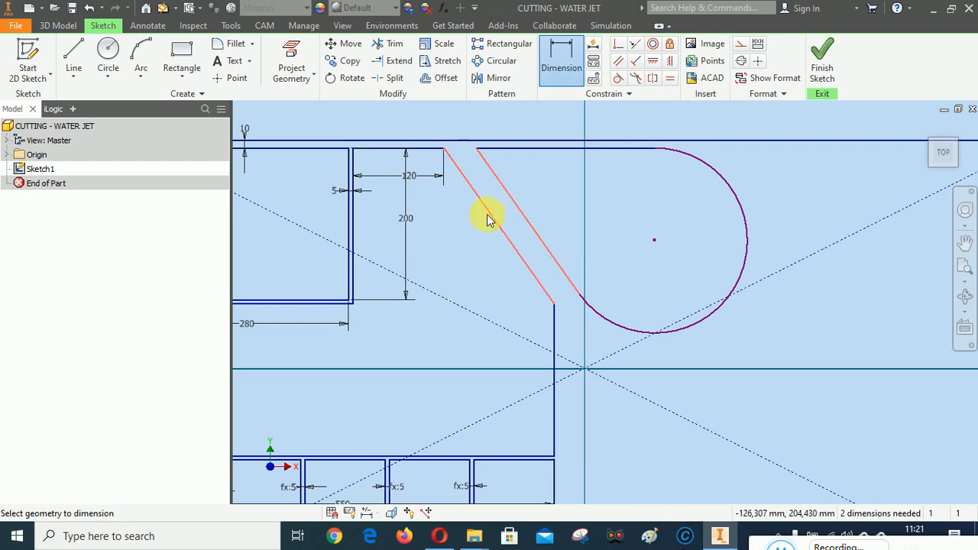
click(491, 215)
click(474, 237)
text(5)
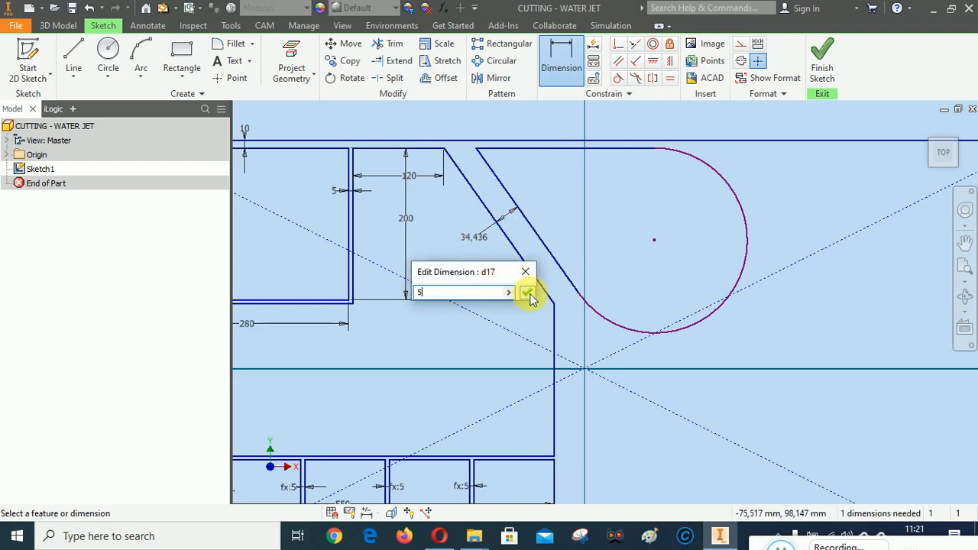
click(527, 293)
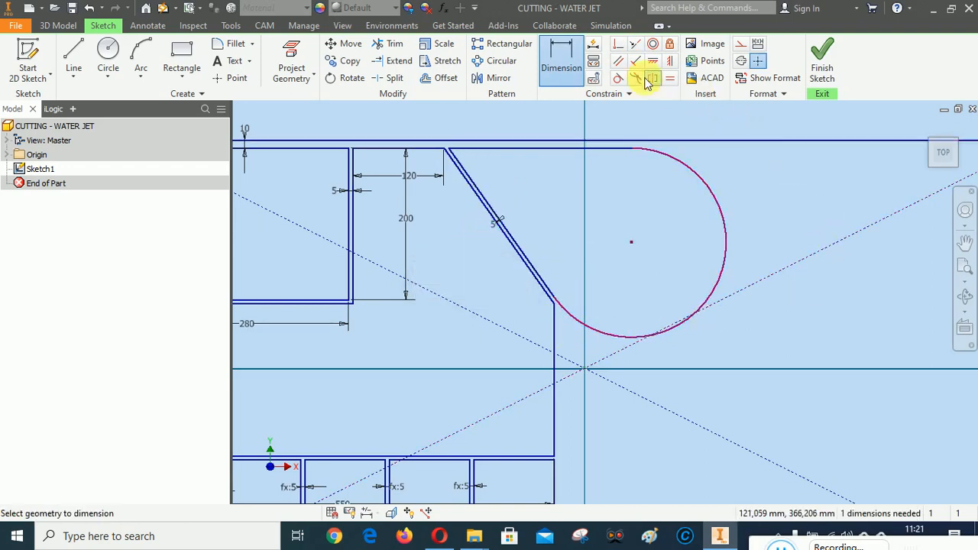
- Dimension the radius of the teardrop's arc as 80 mm
click(714, 196)
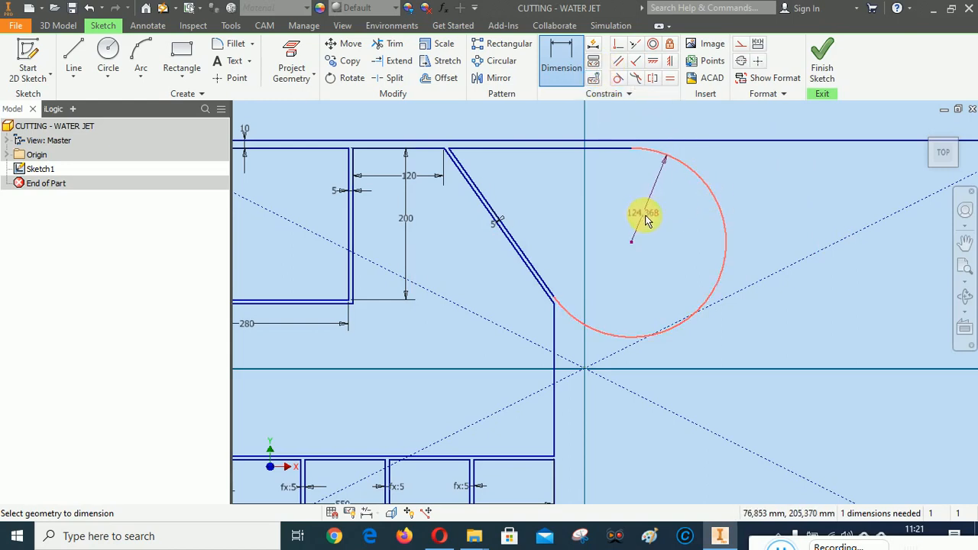
click(656, 212)
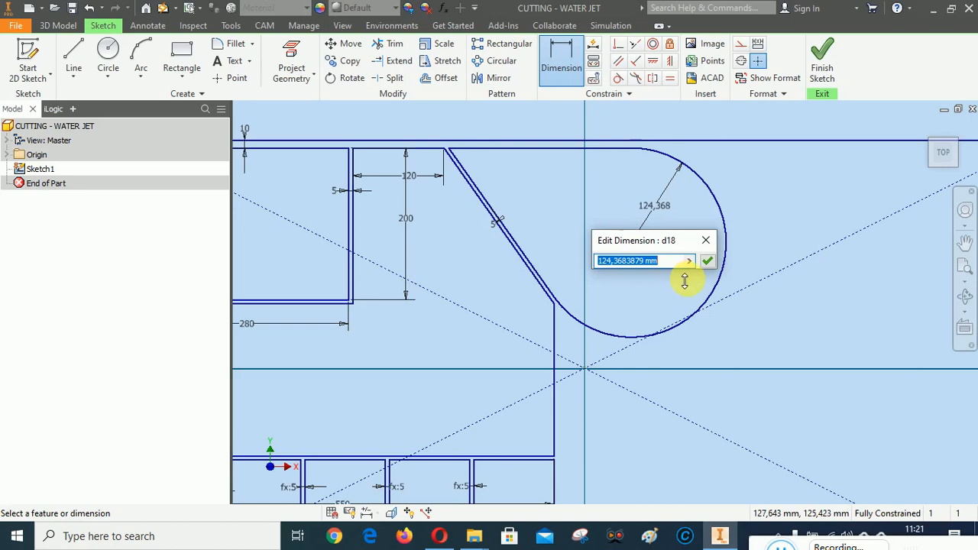
text(80)
click(708, 261)
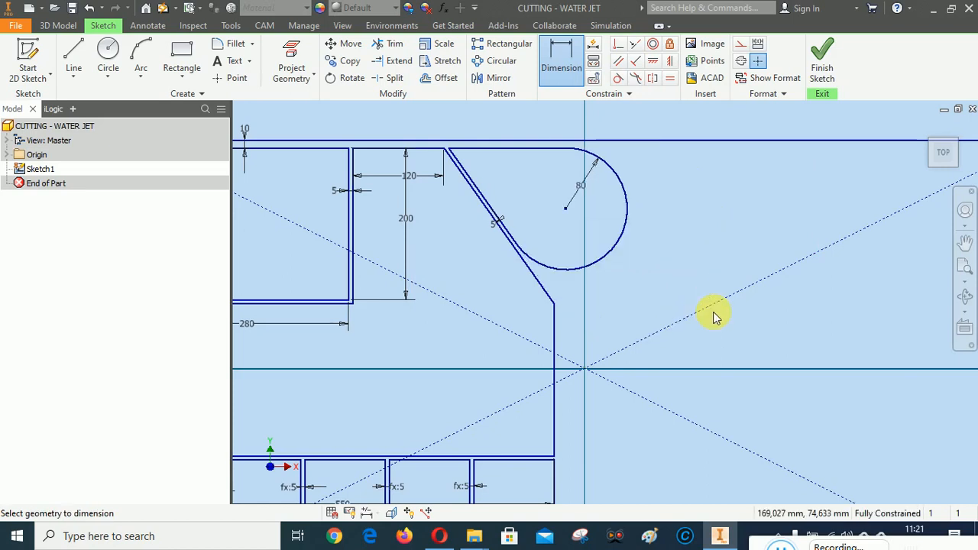
- Set the teardrop arc's radius dimension to 100 mm
click(583, 190)
text(1)
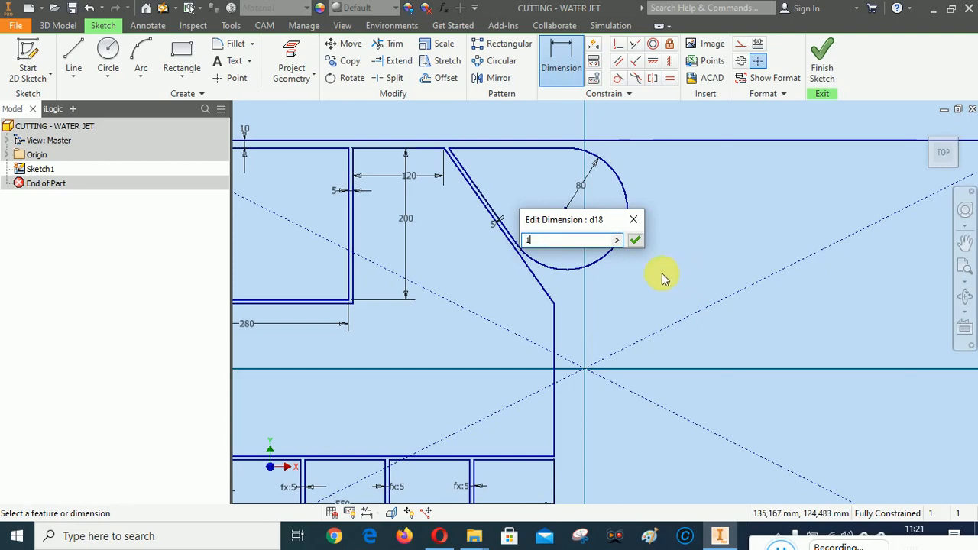
text(00)
click(636, 240)
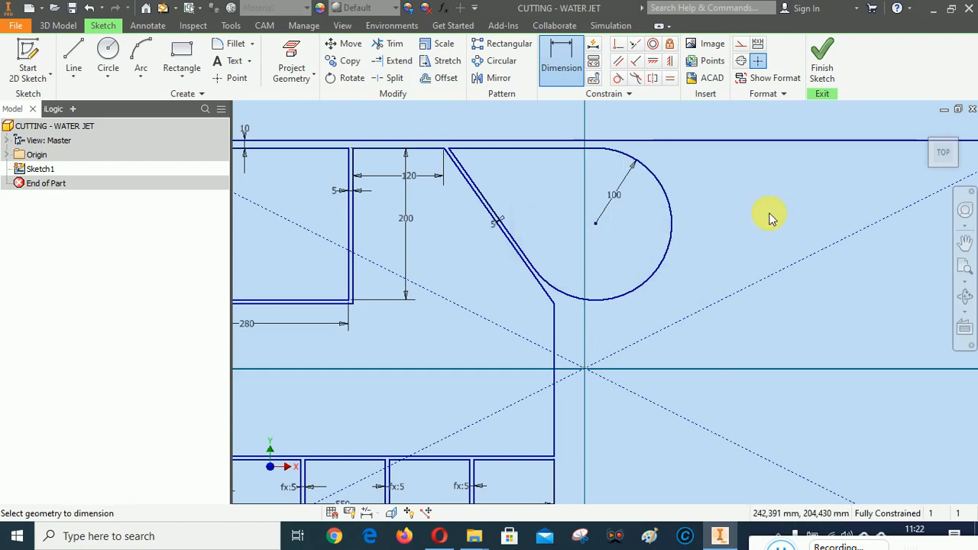
scroll(559, 222, down, 5)
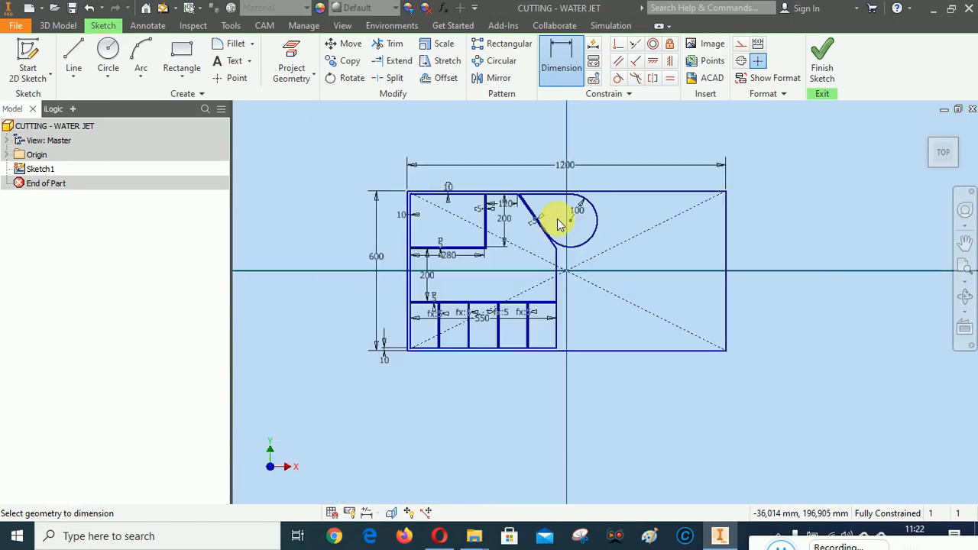
scroll(581, 305, up, 3)
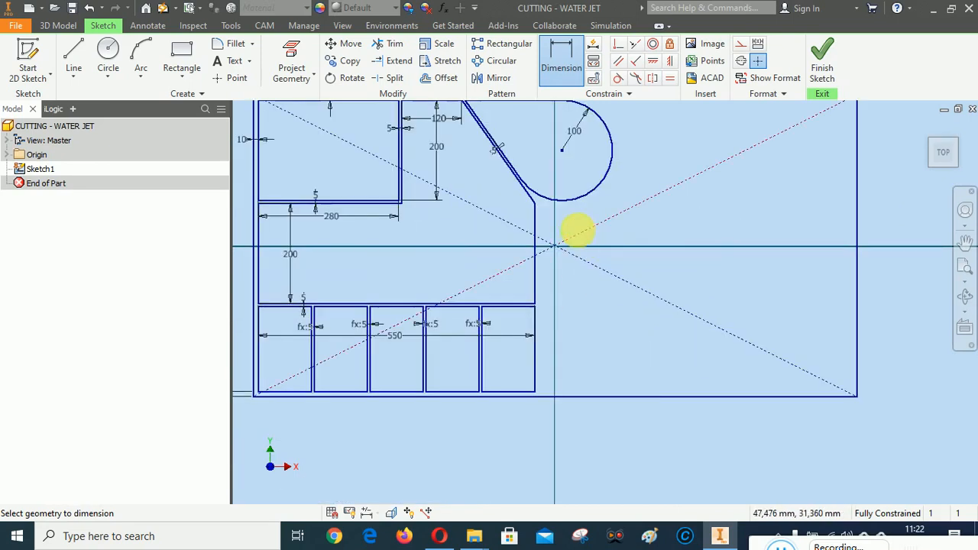
scroll(574, 249, up, 2)
scroll(573, 254, down, 3)
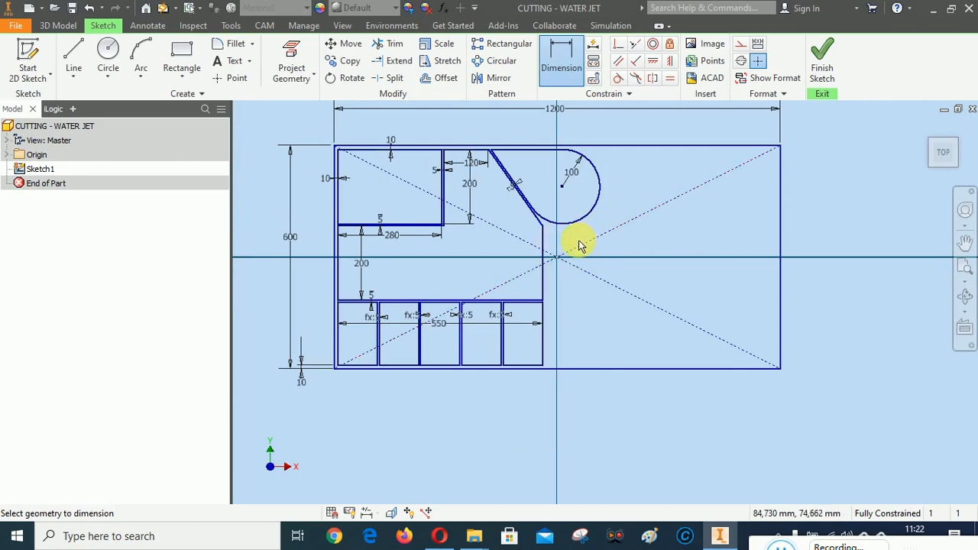
scroll(579, 244, up, 2)
scroll(579, 245, down, 2)
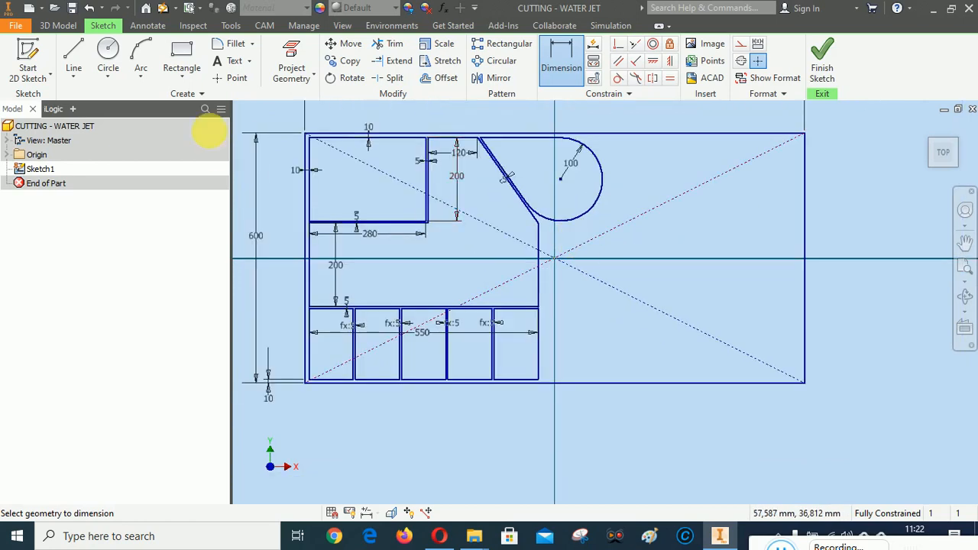
- Draw a closed L-shaped profile about 609 mm wide and 537 mm high in the plate's empty area, notched around the teardrop
click(73, 52)
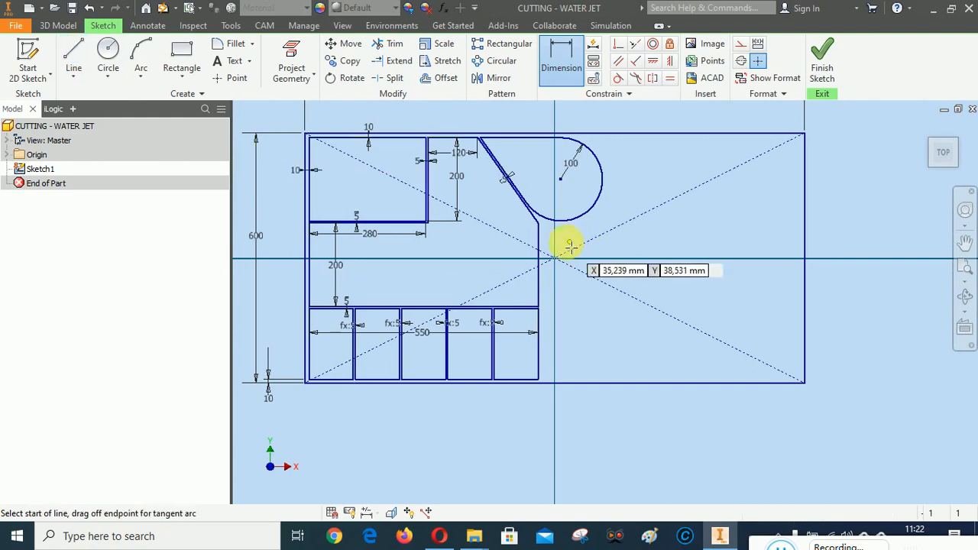
scroll(570, 245, up, 2)
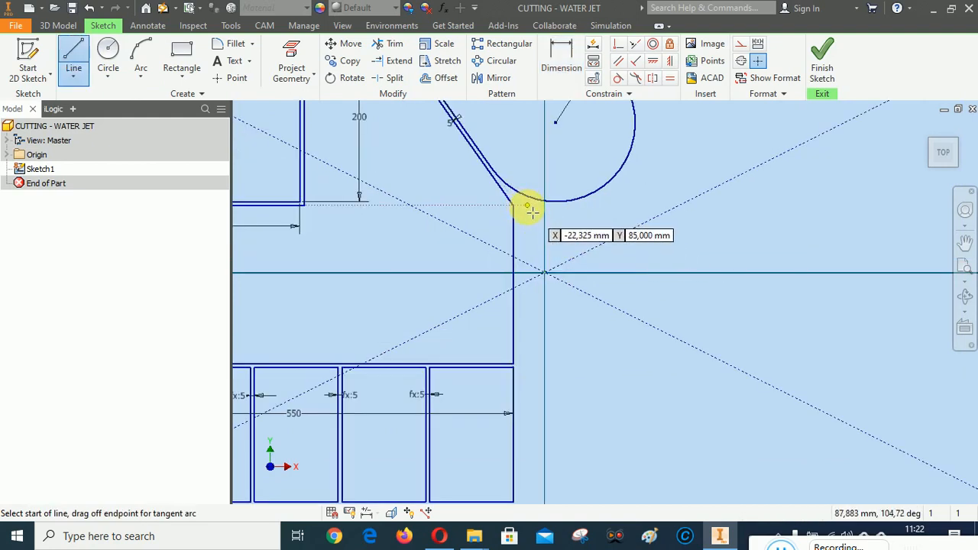
scroll(533, 216, up, 2)
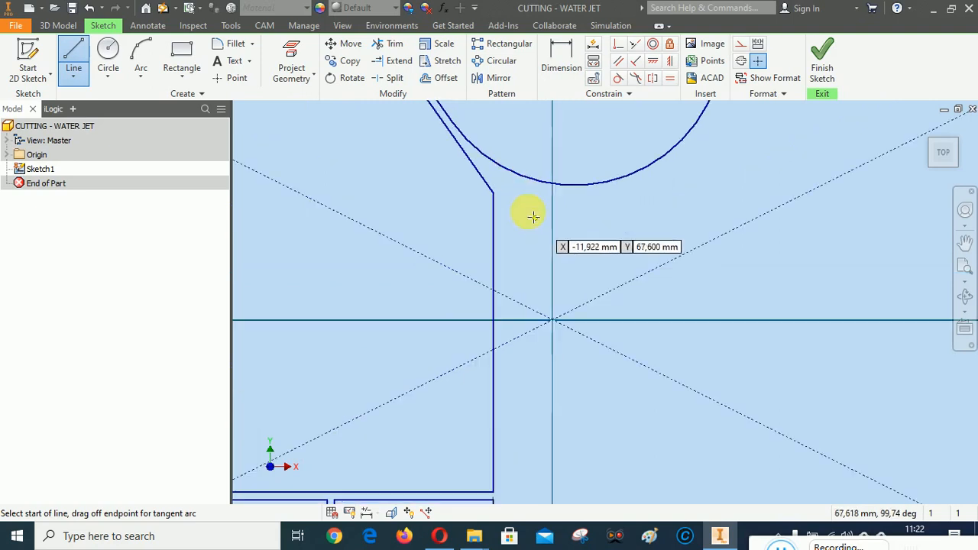
click(513, 206)
scroll(681, 216, down, 2)
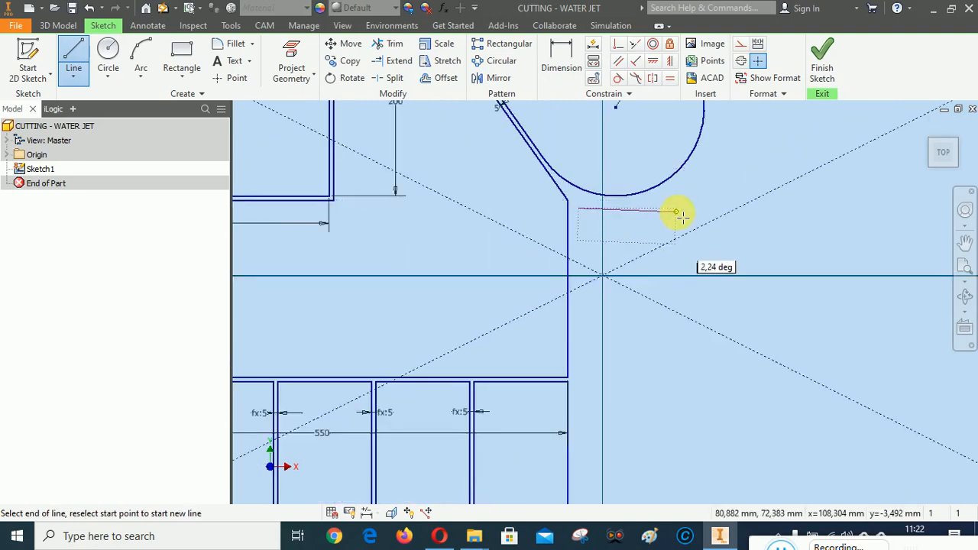
scroll(680, 216, down, 2)
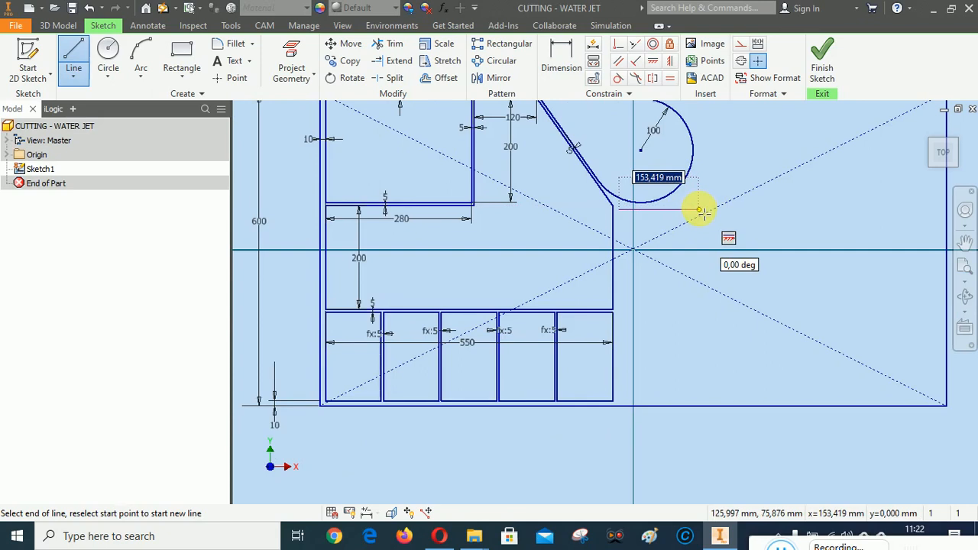
click(700, 210)
scroll(700, 210, down, 2)
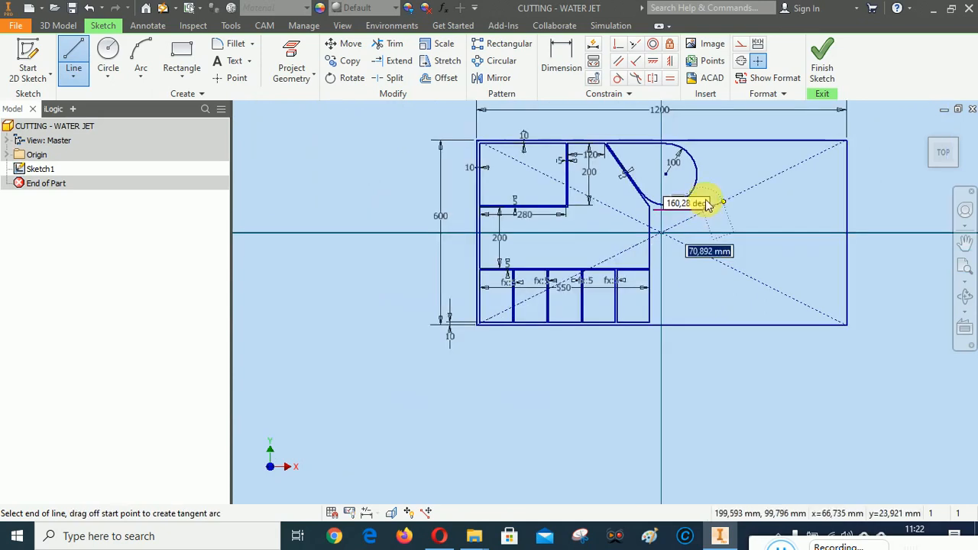
click(702, 149)
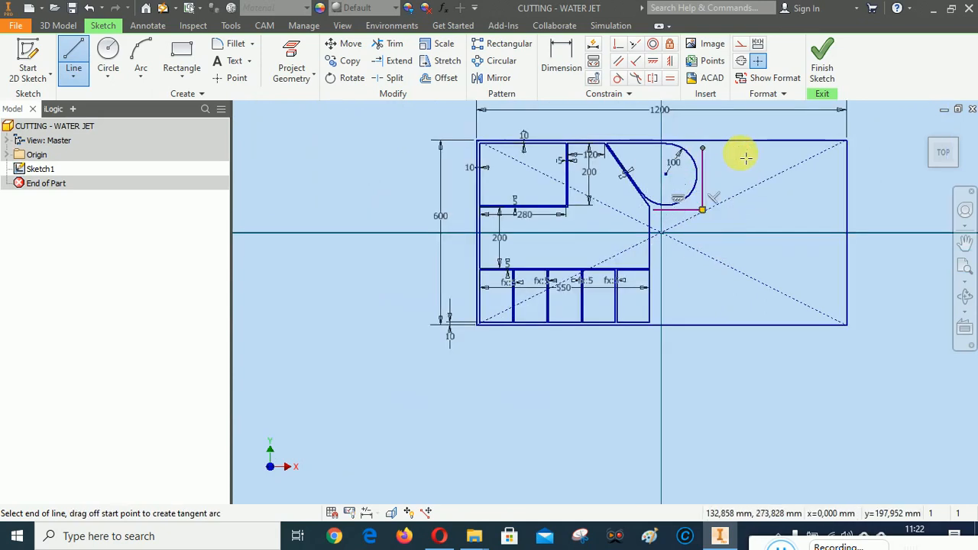
click(841, 146)
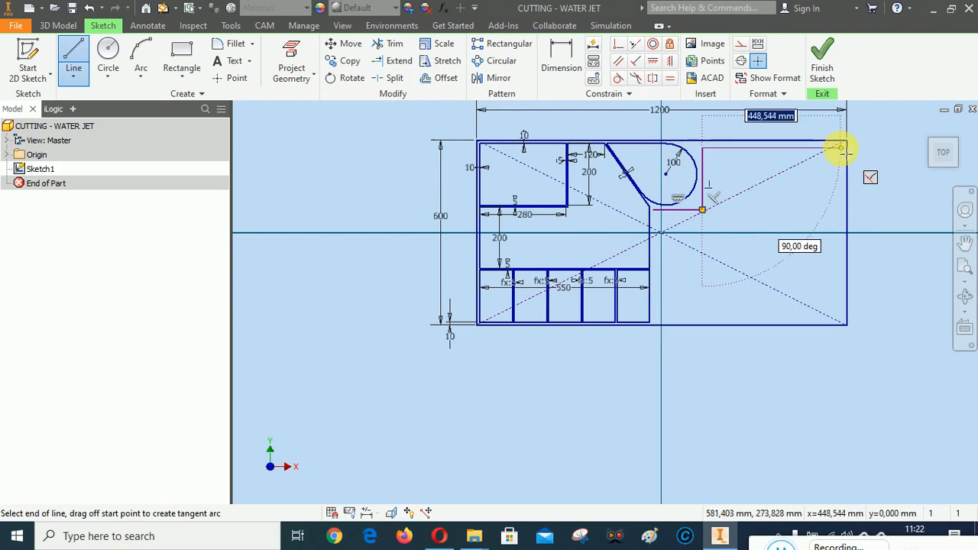
click(841, 311)
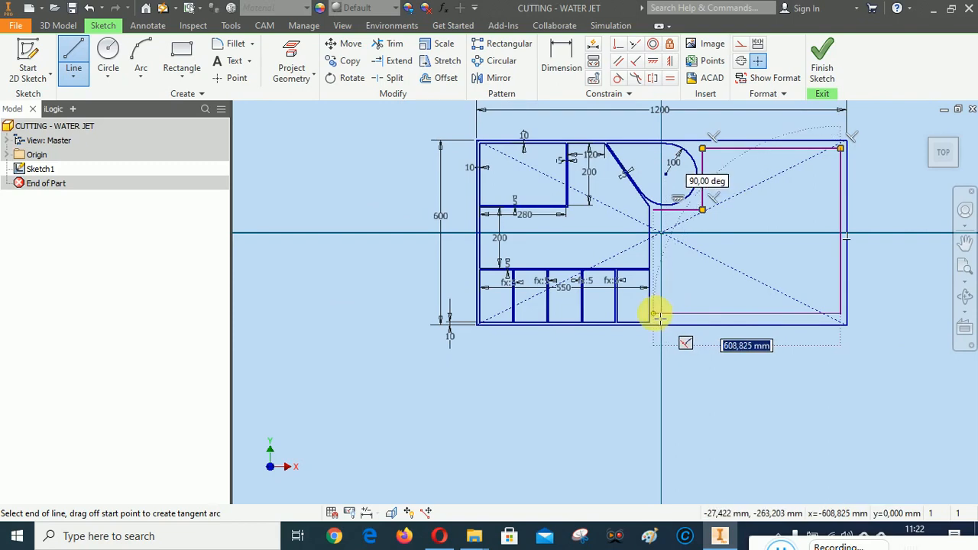
click(655, 314)
click(655, 210)
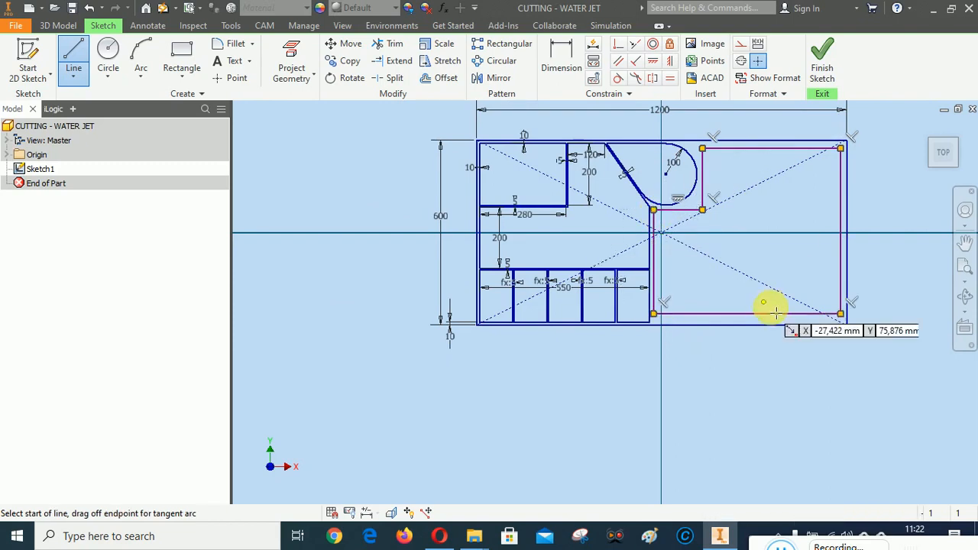
- Make the L-shaped profile's top edge collinear with the teardrop's top line
scroll(738, 174, up, 3)
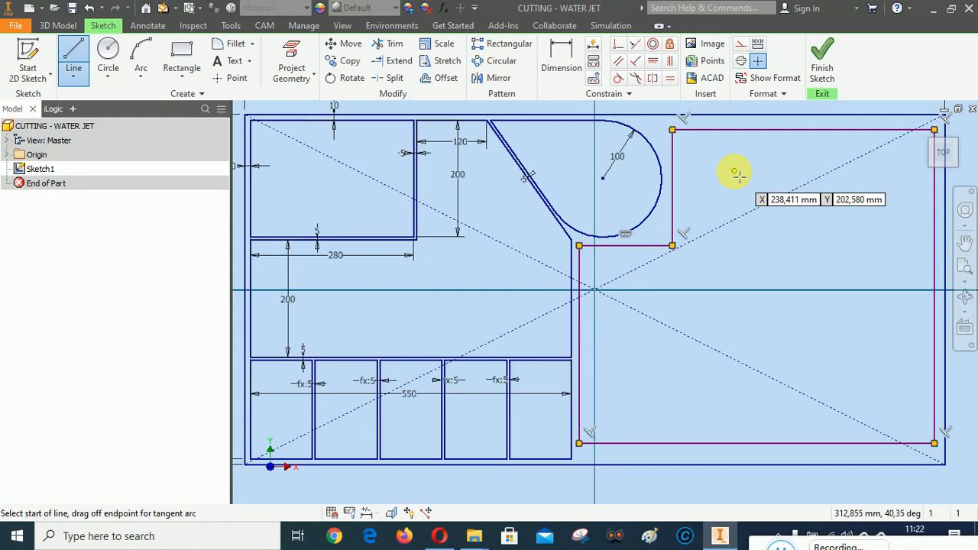
click(635, 44)
click(765, 131)
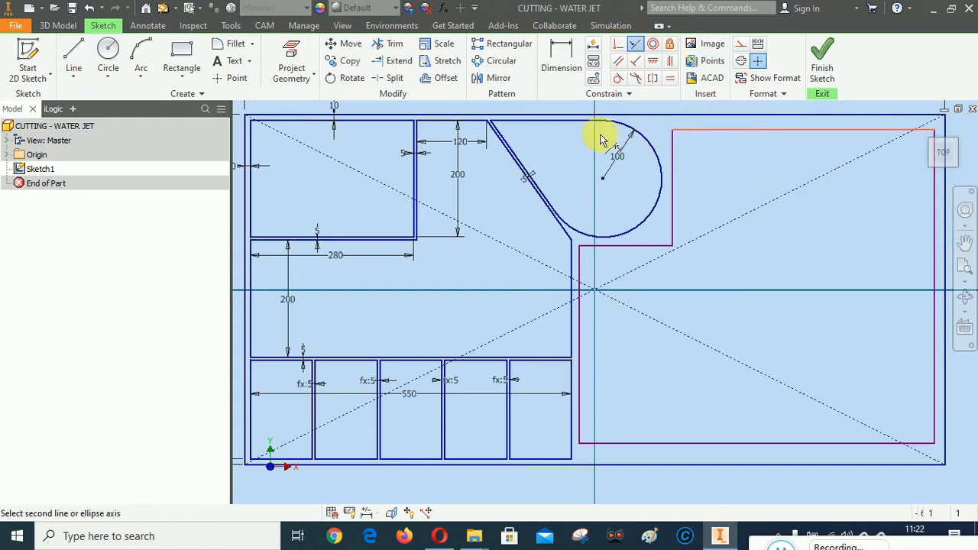
click(586, 122)
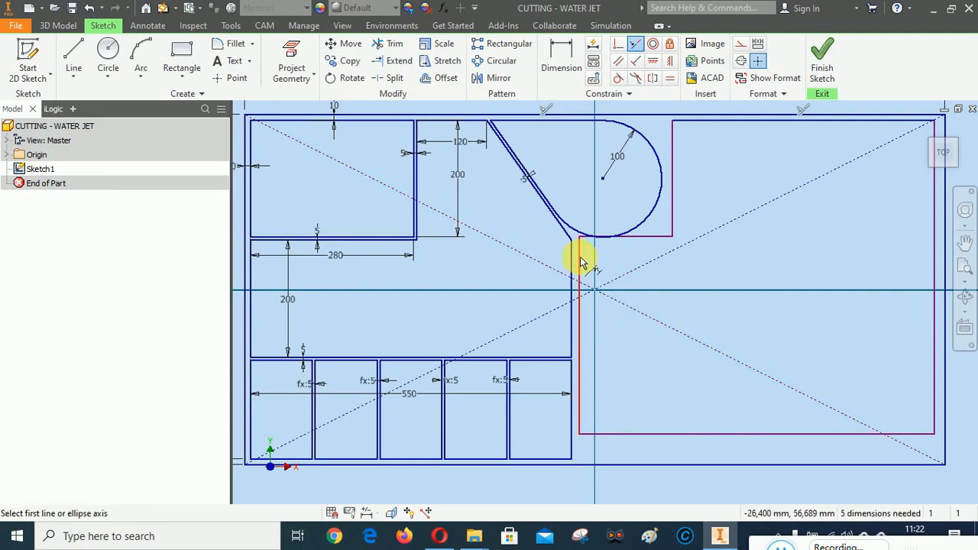
scroll(580, 262, up, 2)
right_click(622, 190)
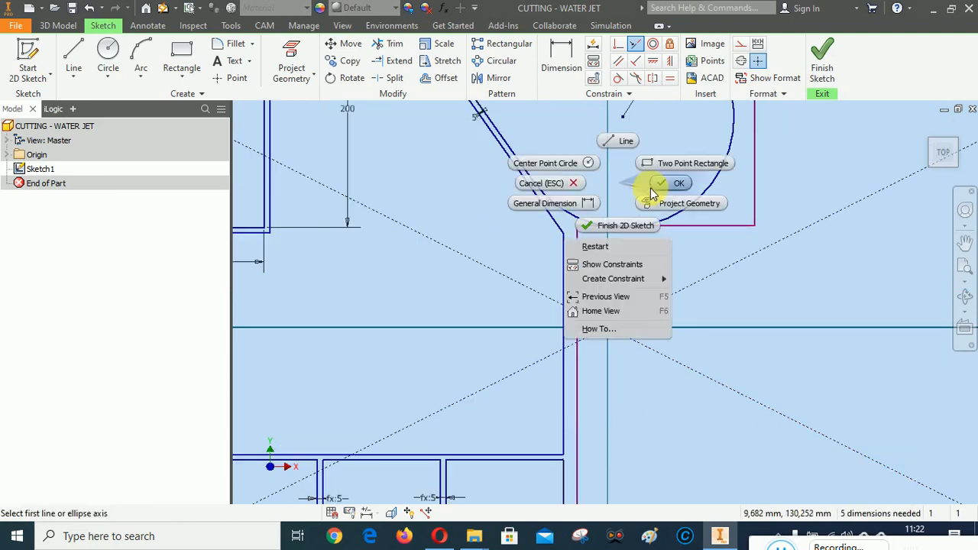
click(651, 190)
- Move the notch's horizontal edge below the teardrop and dimension its distance from the arc's centre as 105 mm
mouse_move(666, 229)
mouse_down()
mouse_move(659, 255)
mouse_move(656, 243)
mouse_up()
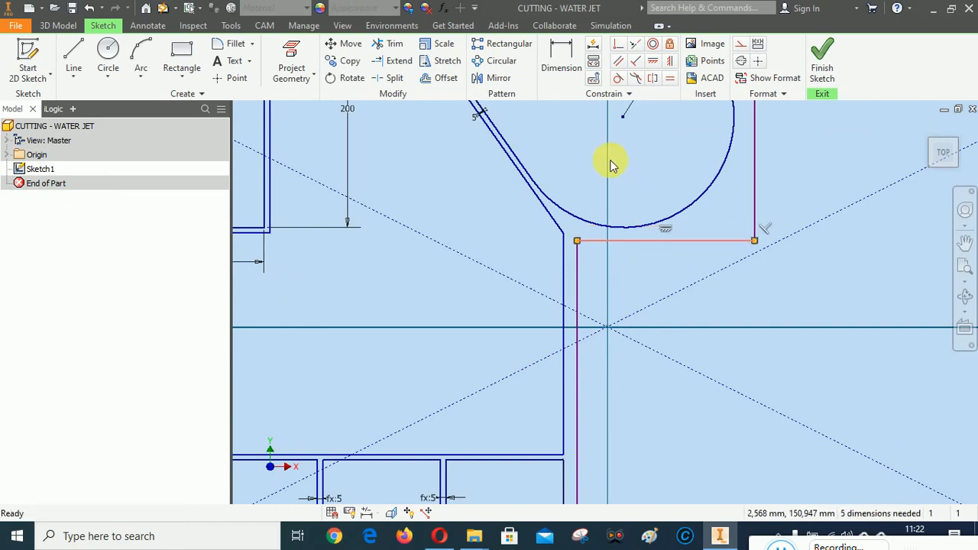
click(561, 57)
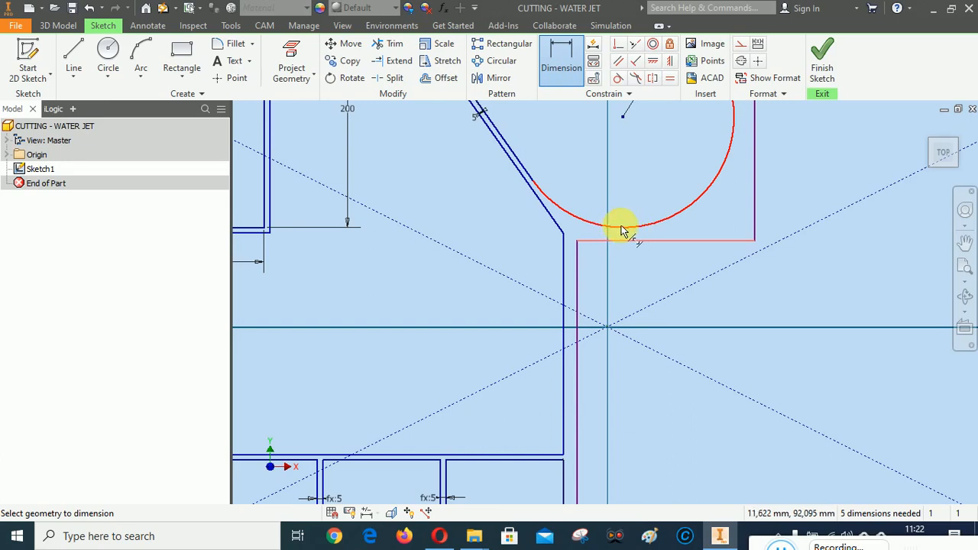
click(706, 196)
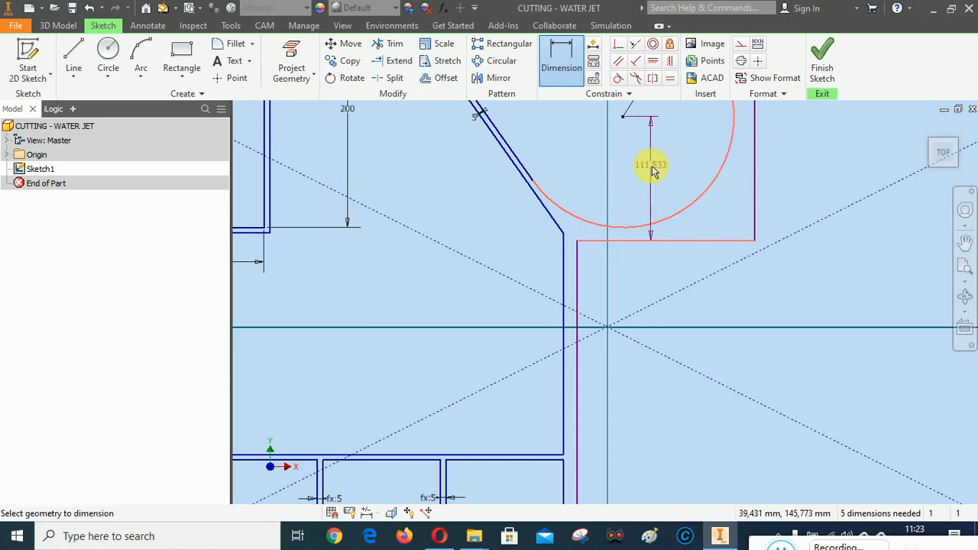
click(660, 166)
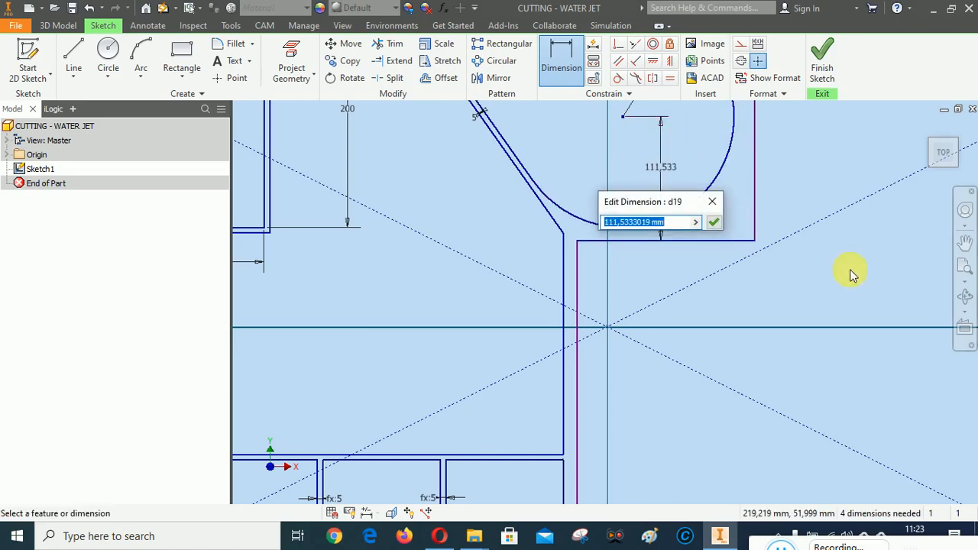
text(1)
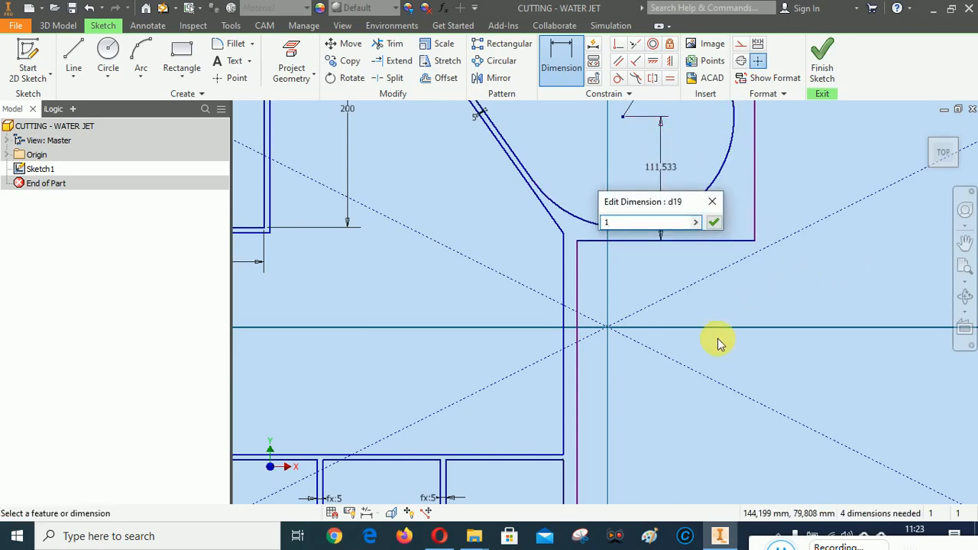
scroll(714, 341, down, 3)
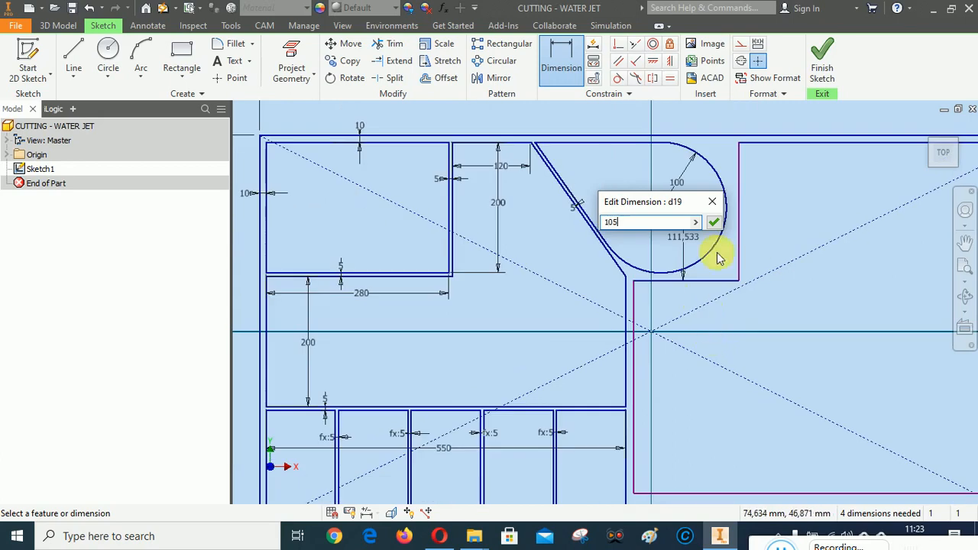
click(714, 222)
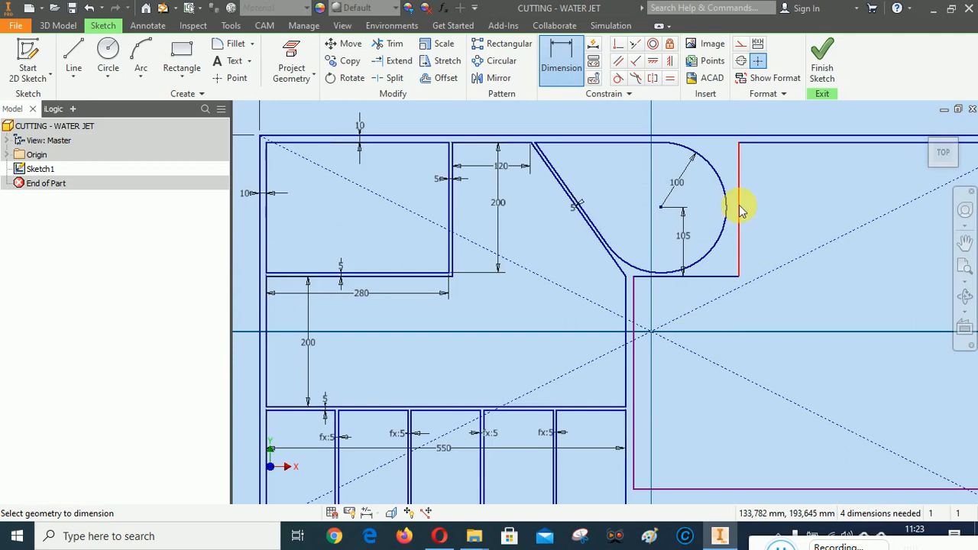
- Dimension the notch's vertical edge from the teardrop arc's centre, linking the value to the existing 105 mm dimension
click(719, 183)
click(698, 197)
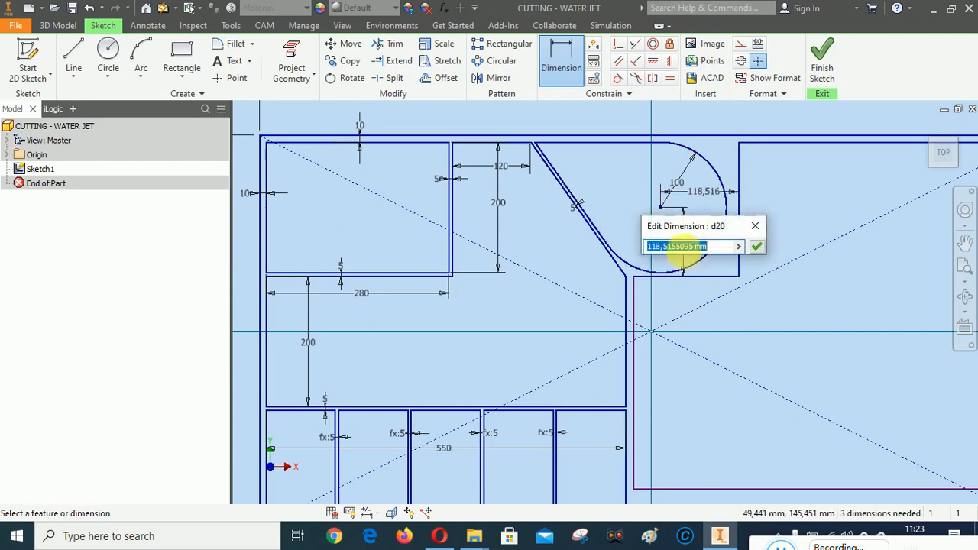
click(687, 266)
click(756, 246)
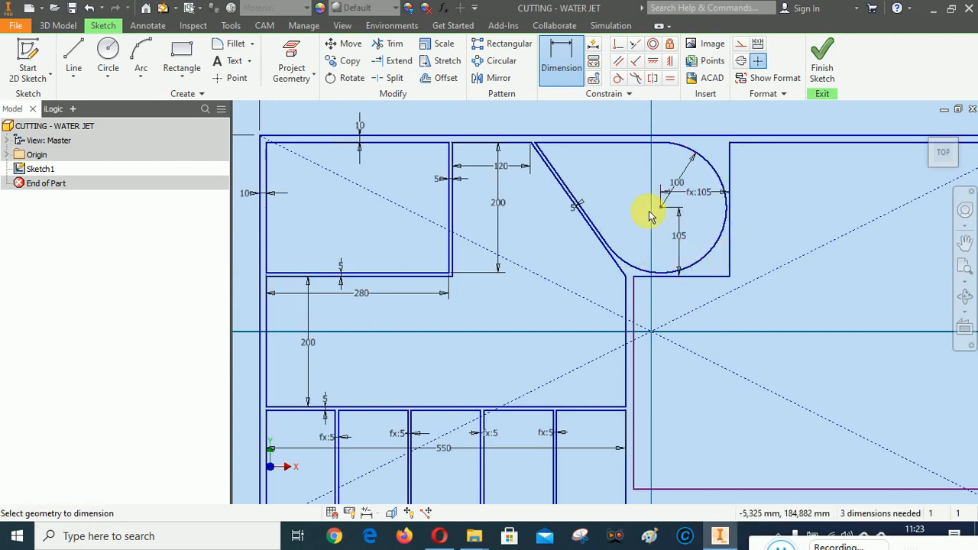
- Dimension the gap between the angled profile's vertical edge and the L-shaped profile, linking it to the rectangles' 5 mm spacing
scroll(647, 349, down, 3)
scroll(629, 273, up, 5)
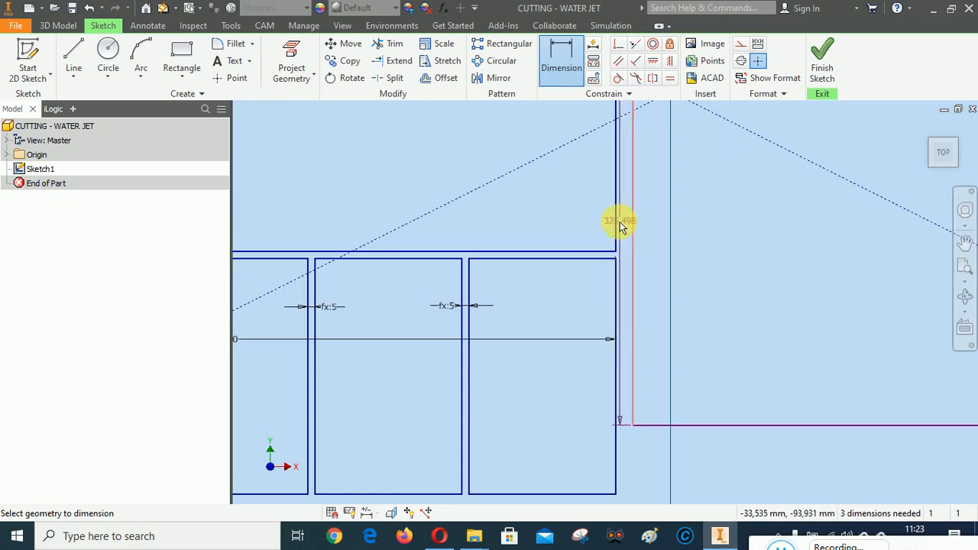
click(587, 226)
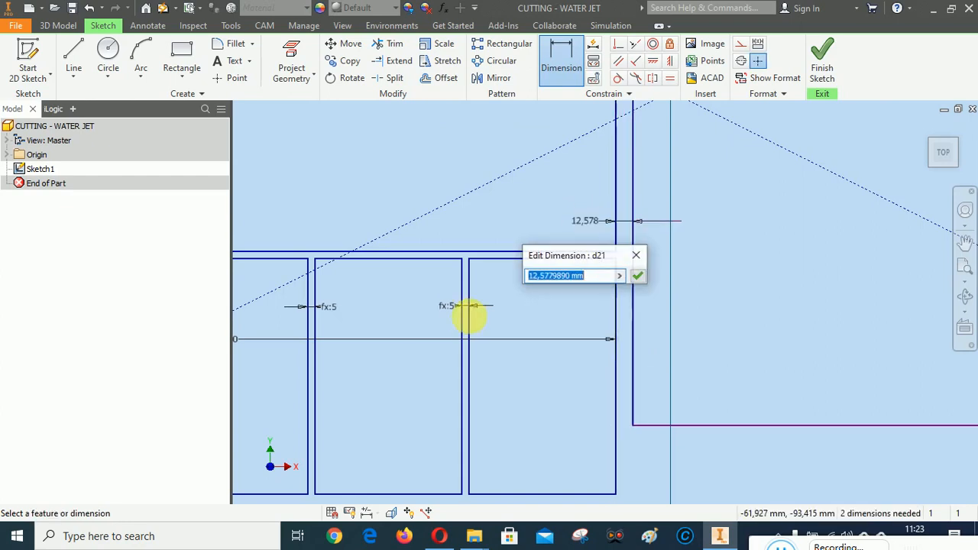
click(448, 305)
click(639, 276)
scroll(699, 229, down, 2)
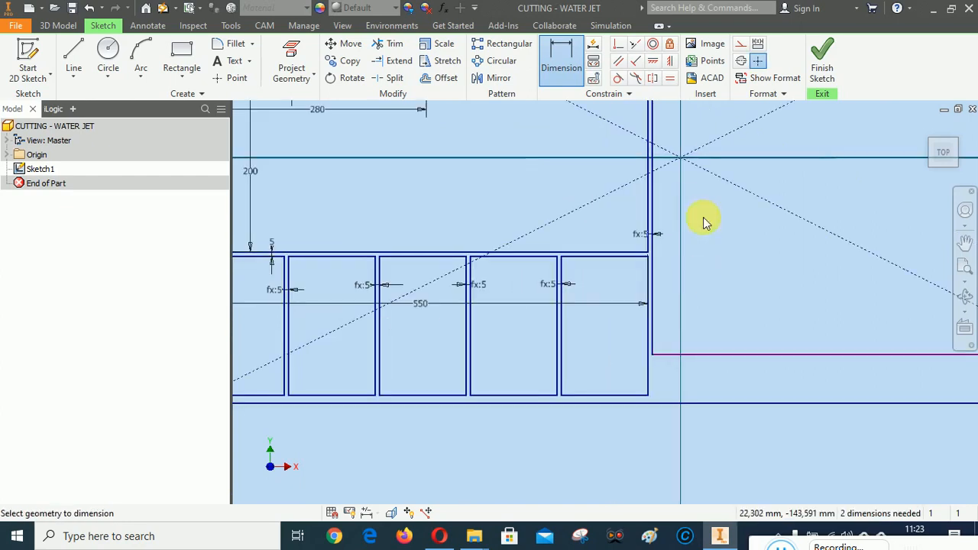
- Make the L-shaped profile's bottom edge collinear with the bottom edge of the small rectangles
click(635, 44)
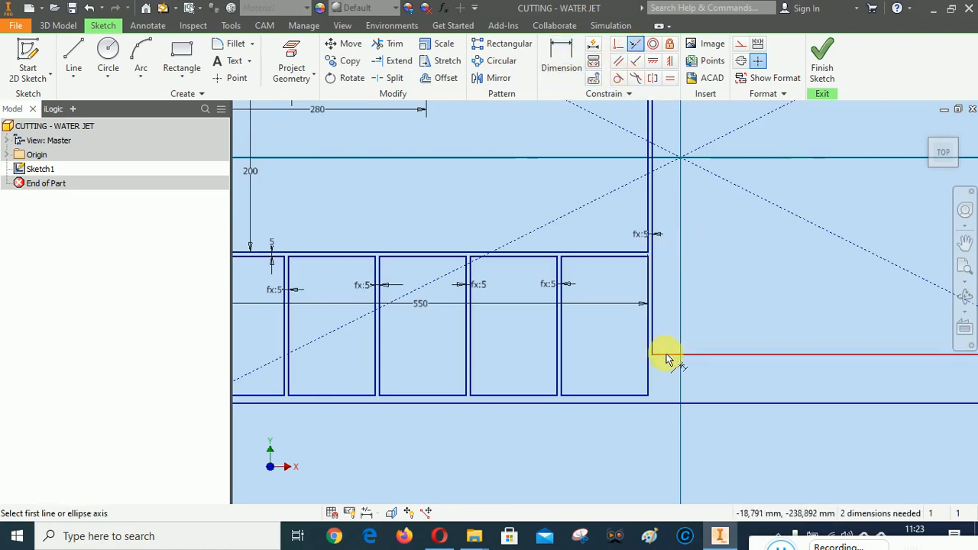
click(667, 356)
click(579, 403)
scroll(565, 407, down, 3)
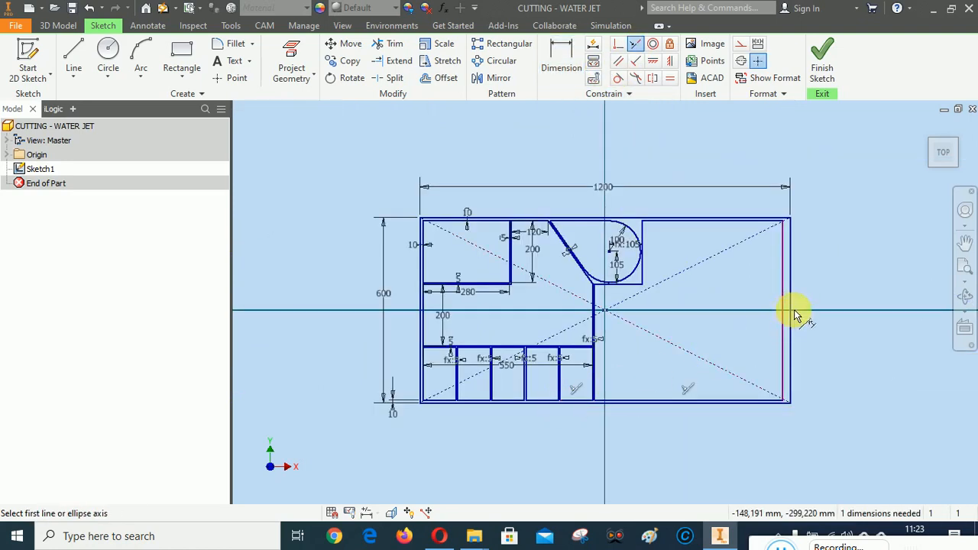
- Dimension the gap between the L-shaped profile's right edge and the plate's right edge, linking it to the plate's left 10 mm margin
scroll(799, 314, up, 3)
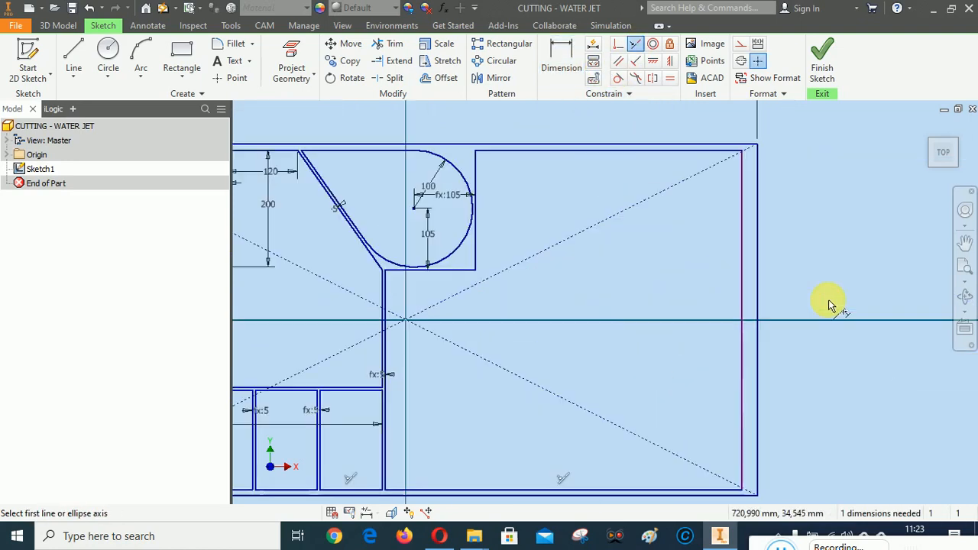
click(567, 53)
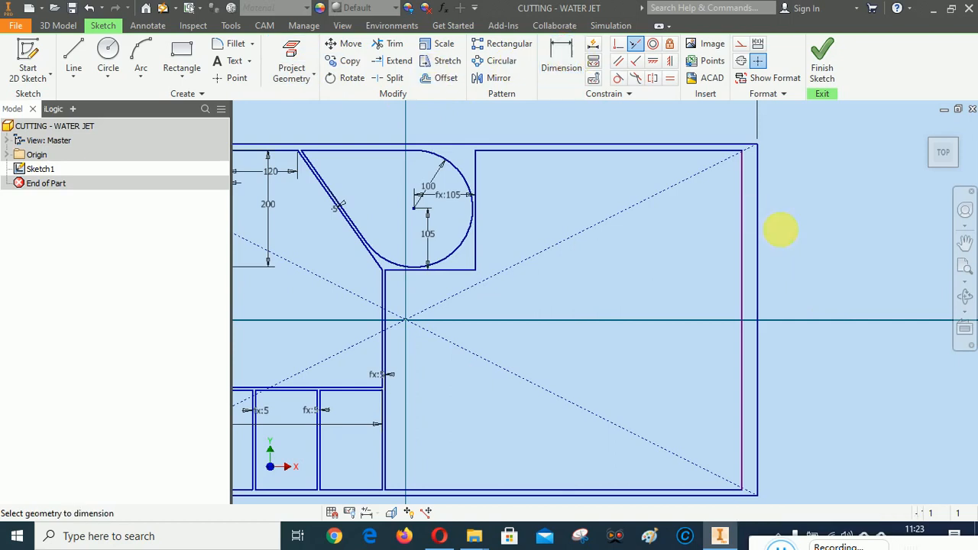
click(740, 242)
click(757, 238)
click(789, 245)
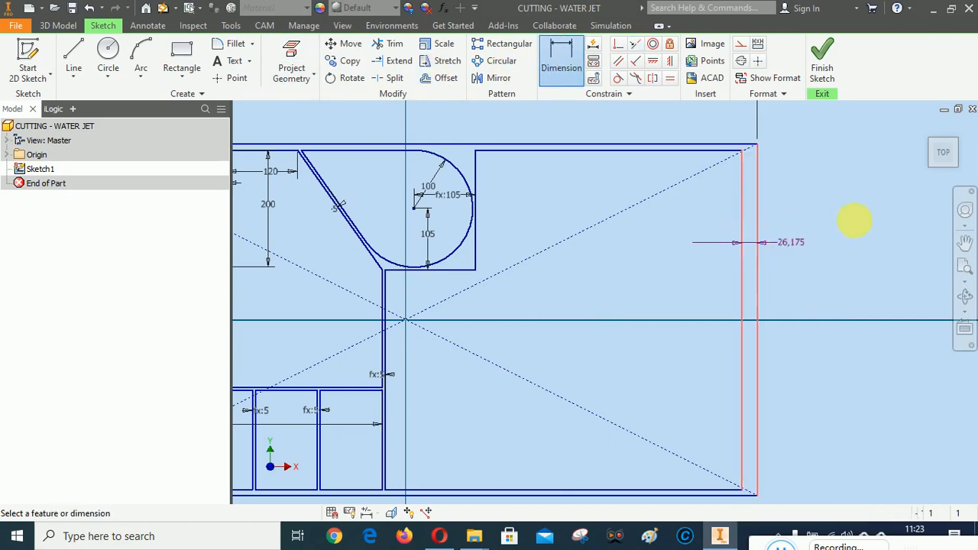
scroll(854, 221, down, 2)
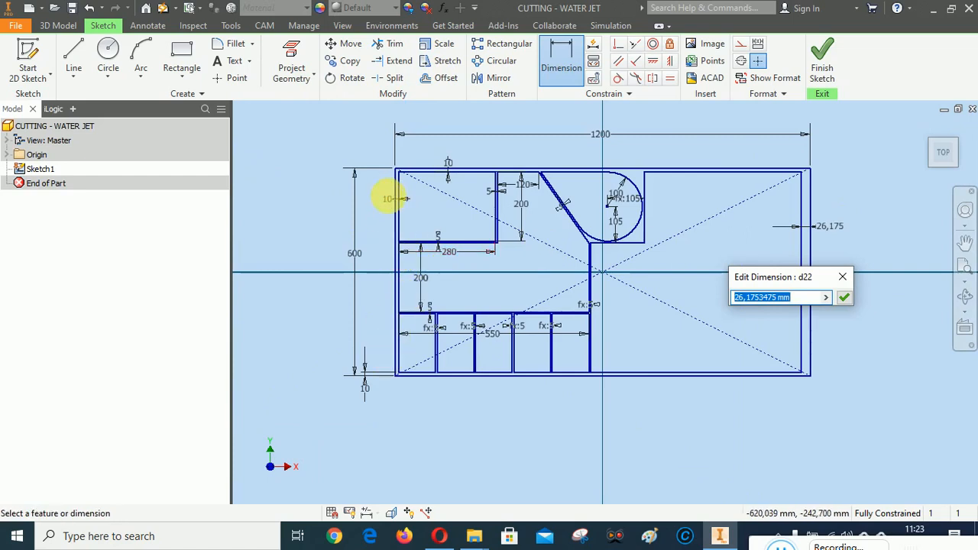
click(387, 199)
click(844, 296)
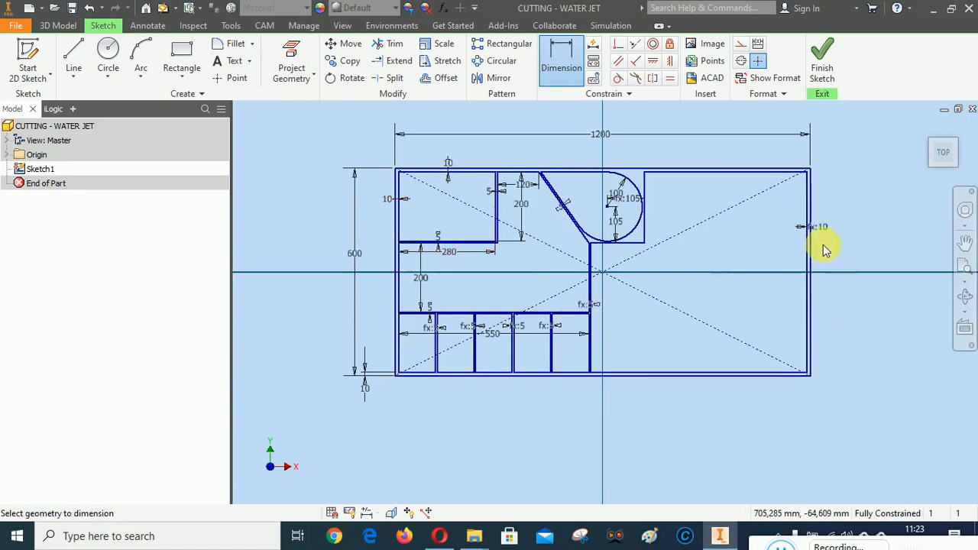
- Sketch three circles about 102 mm in diameter in a row across the upper part of the L-shaped profile
scroll(698, 279, up, 3)
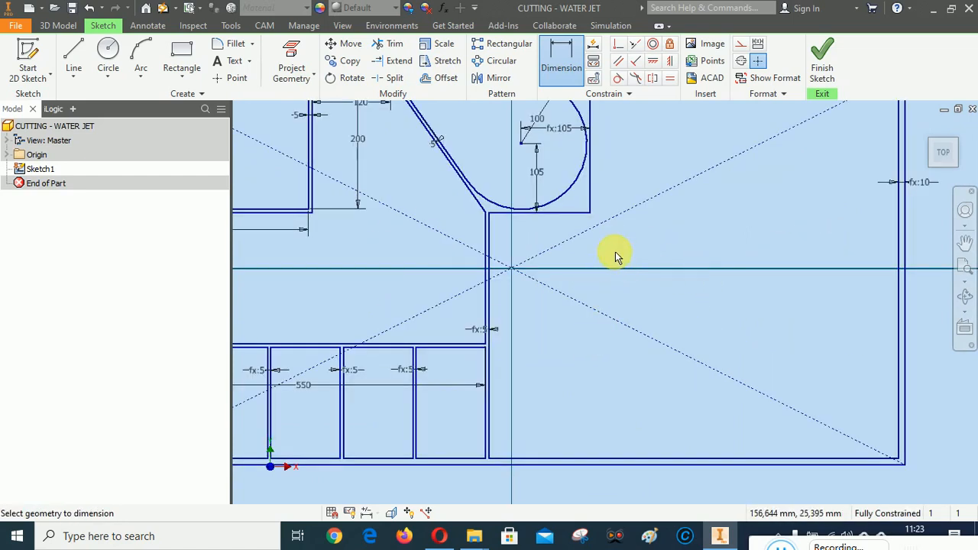
scroll(639, 235, down, 3)
scroll(652, 183, up, 3)
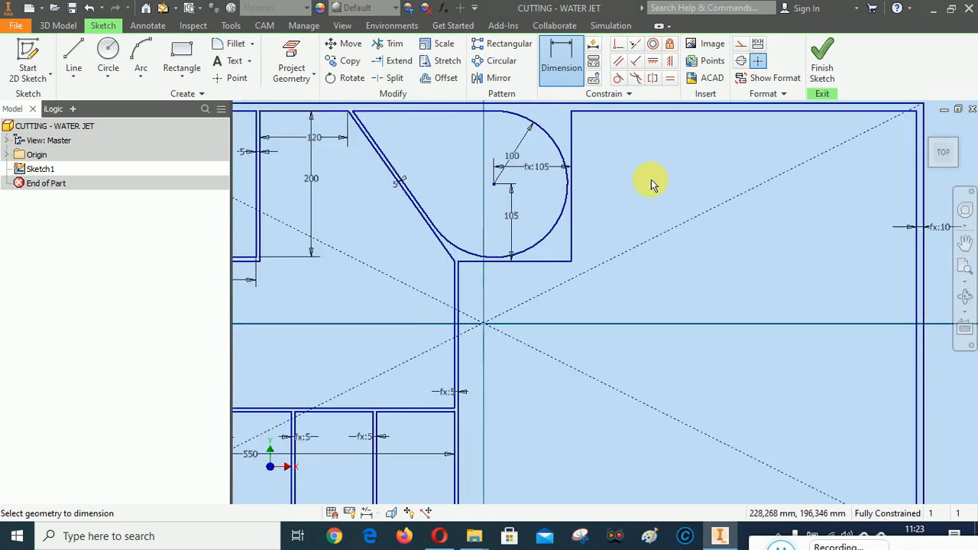
click(105, 52)
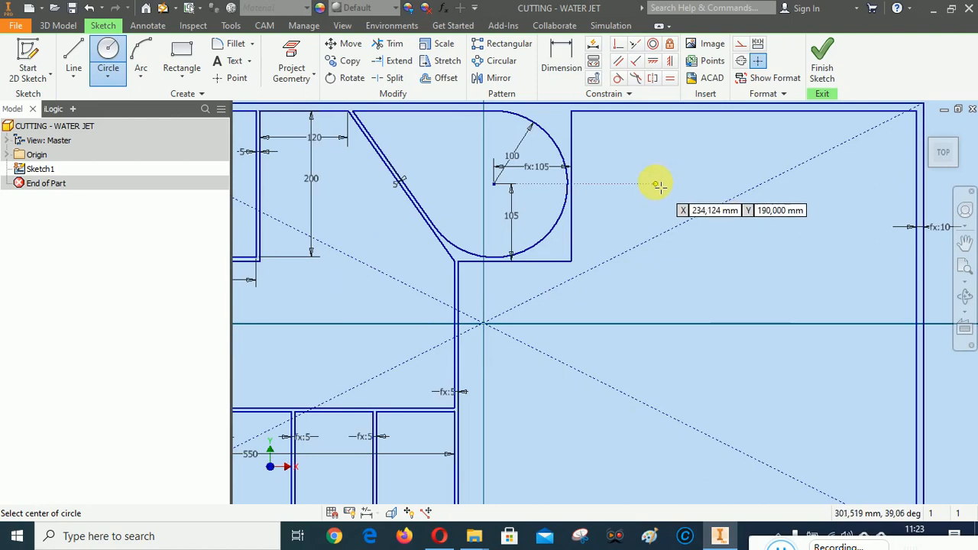
click(655, 184)
click(641, 149)
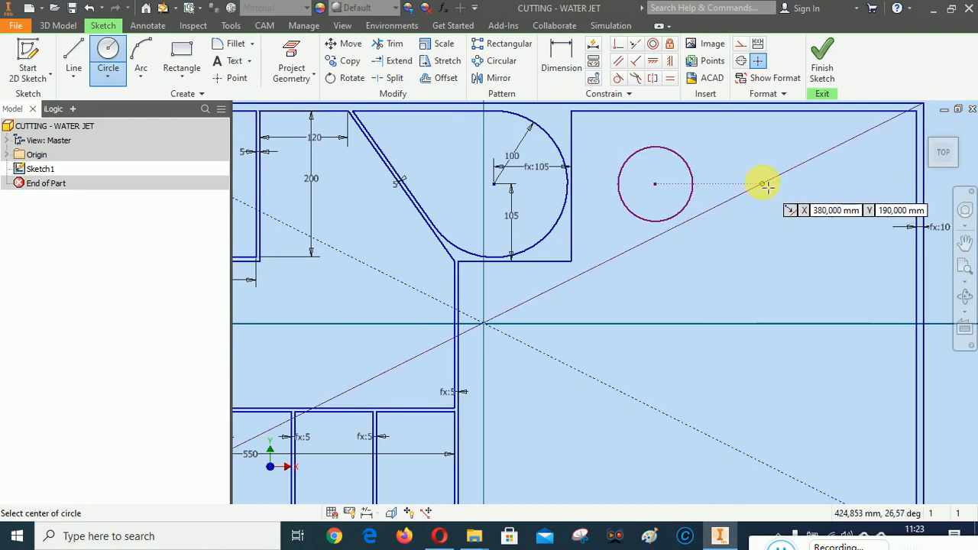
click(762, 184)
click(762, 145)
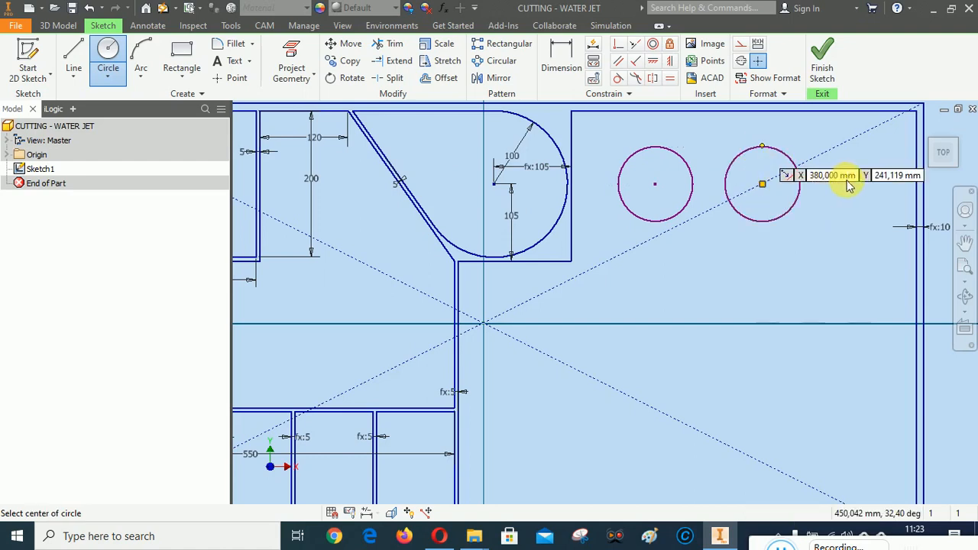
click(849, 183)
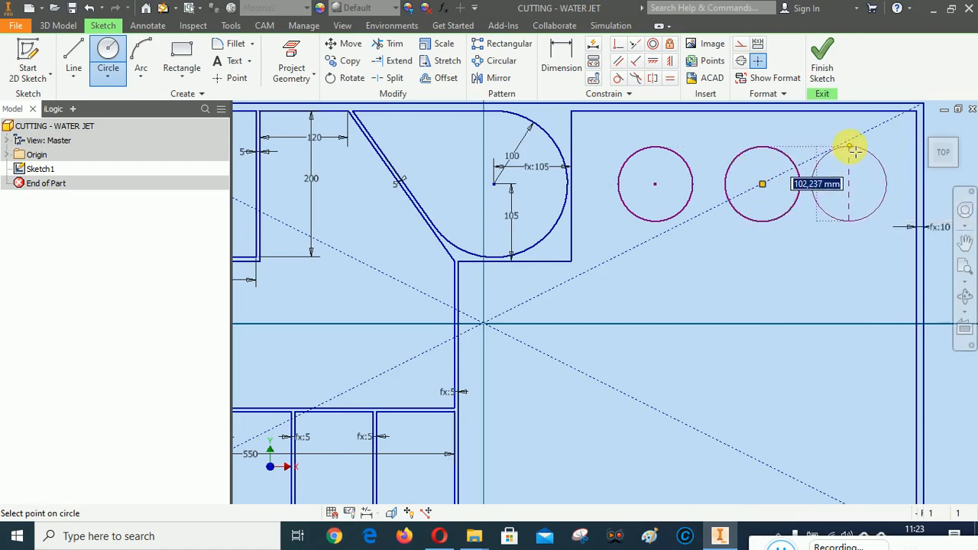
click(849, 147)
- Apply Equal constraints so the three circles share the same diameter
click(670, 78)
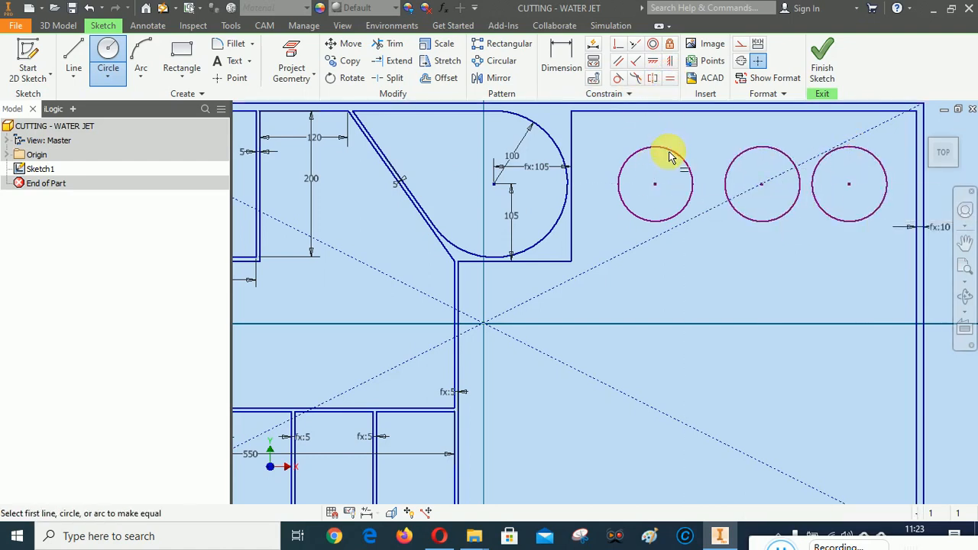
click(679, 154)
click(766, 148)
click(768, 152)
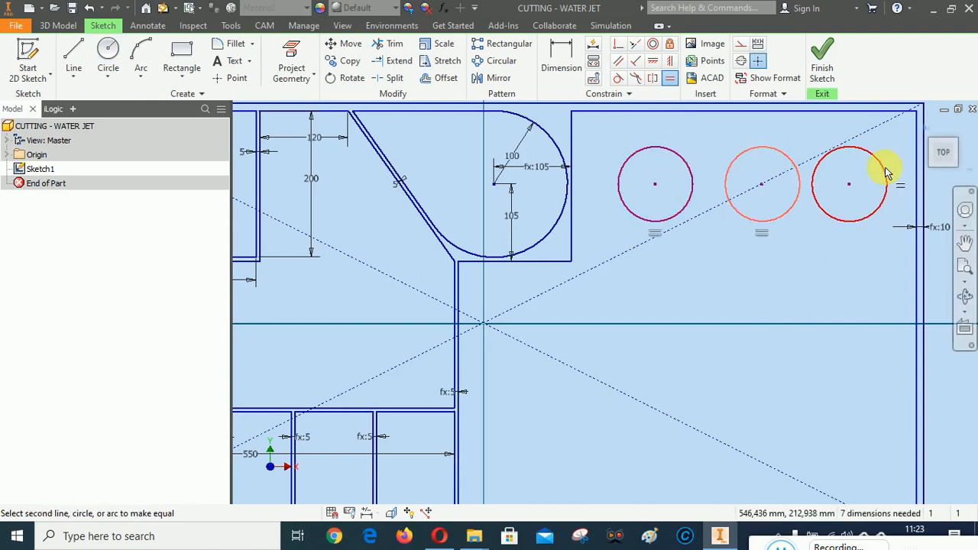
click(875, 158)
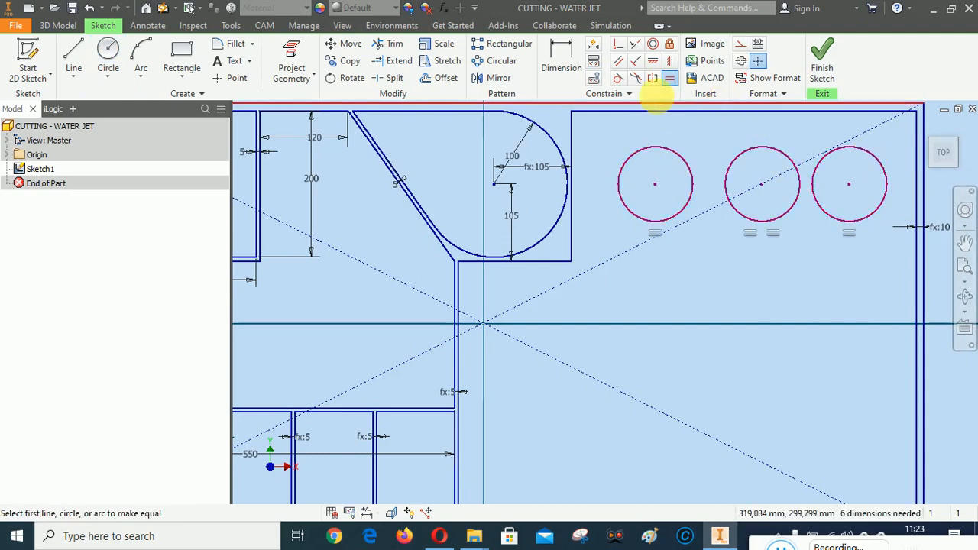
- Dimension the diameter of the circle nearest the notch as 100 mm
click(562, 58)
click(662, 223)
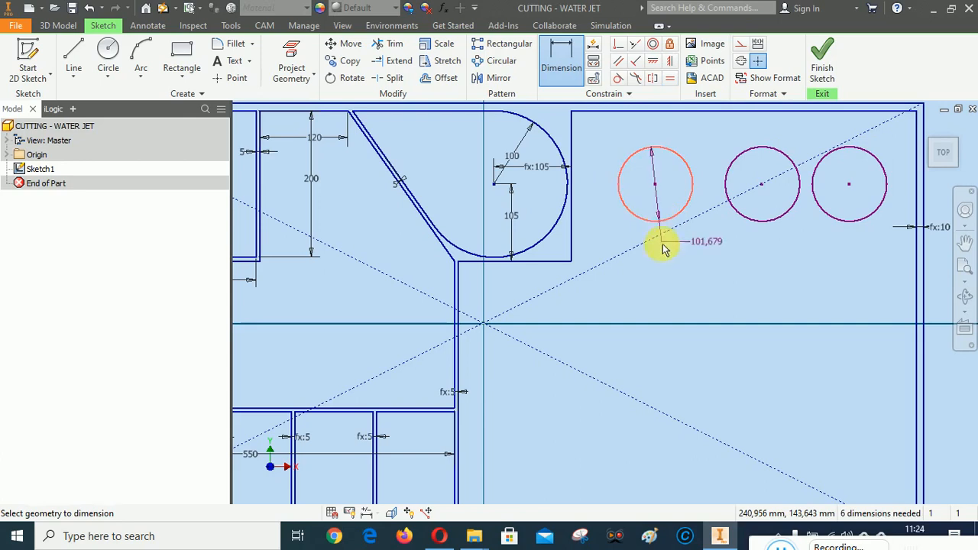
click(662, 261)
text(100)
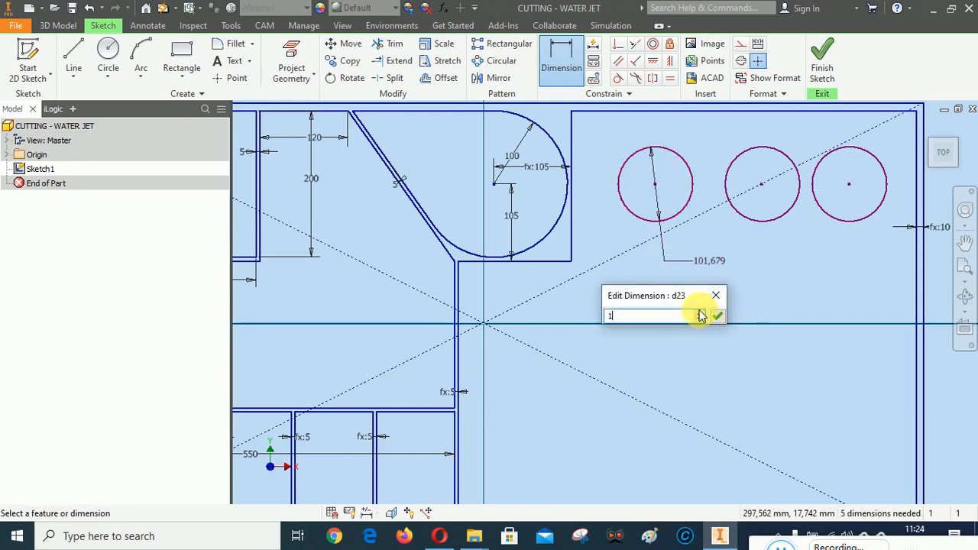
click(718, 316)
- Dimension the horizontal distance from the notch's vertical edge to the first circle's centre, keeping the distance as drawn
scroll(666, 278, up, 3)
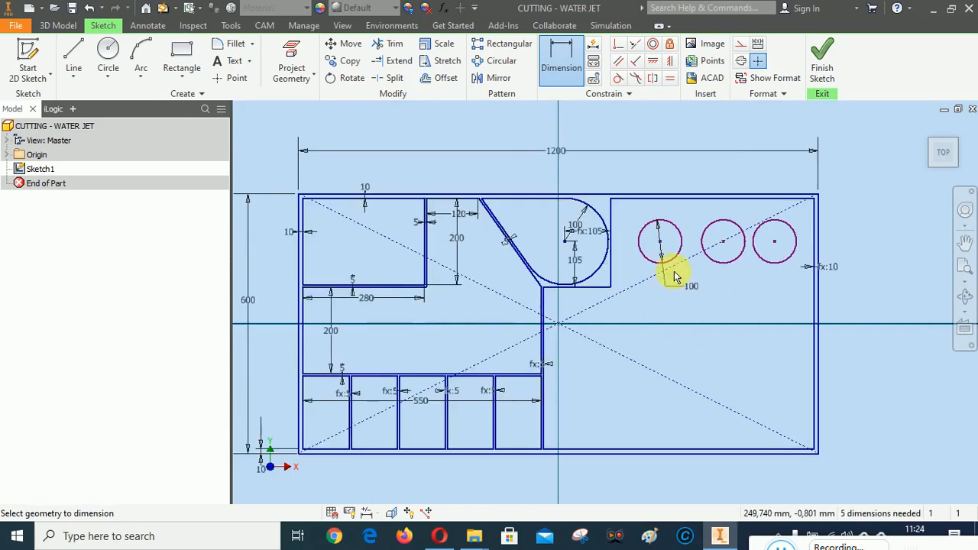
scroll(671, 249, down, 4)
click(672, 200)
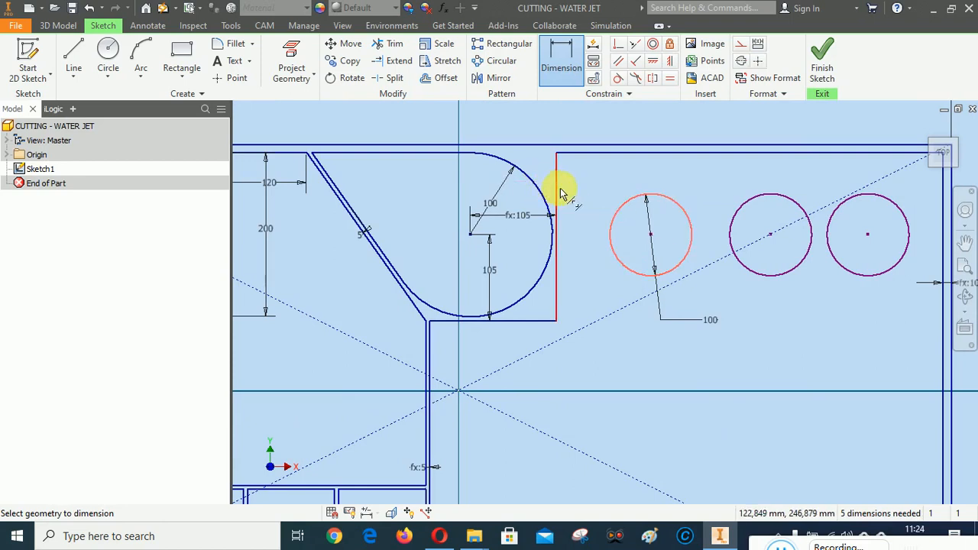
click(558, 191)
click(603, 174)
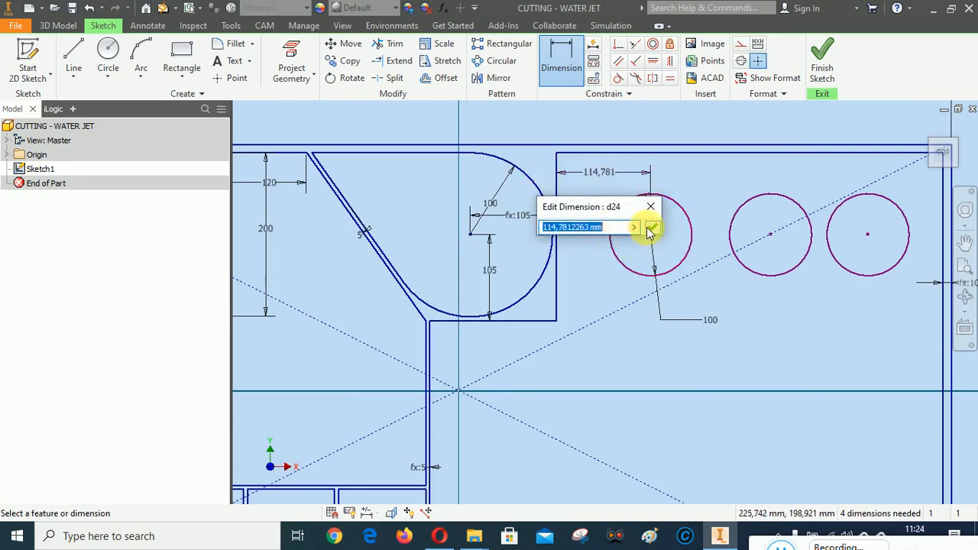
click(649, 225)
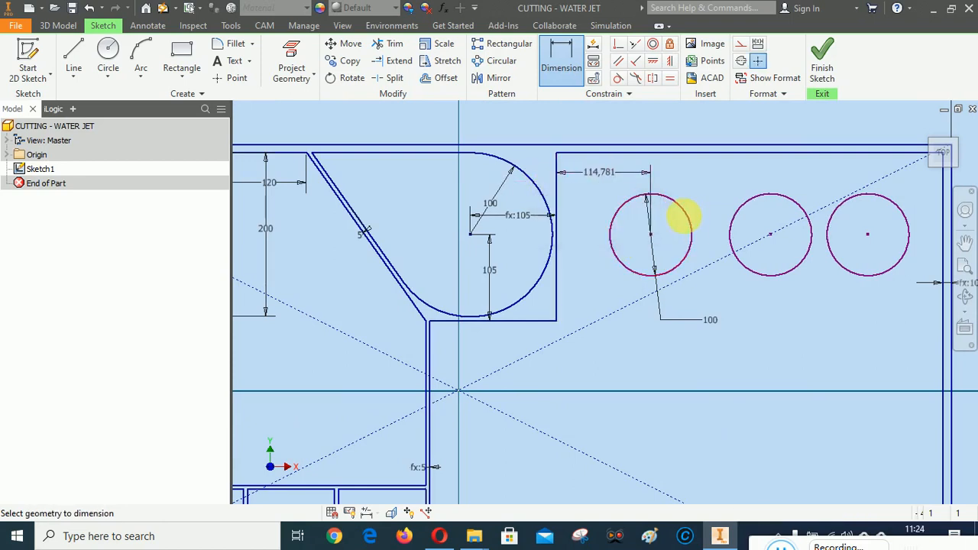
- Dimension the spacing between the first and second circles, linking it to the first circle's distance from the notch edge
click(734, 194)
click(710, 170)
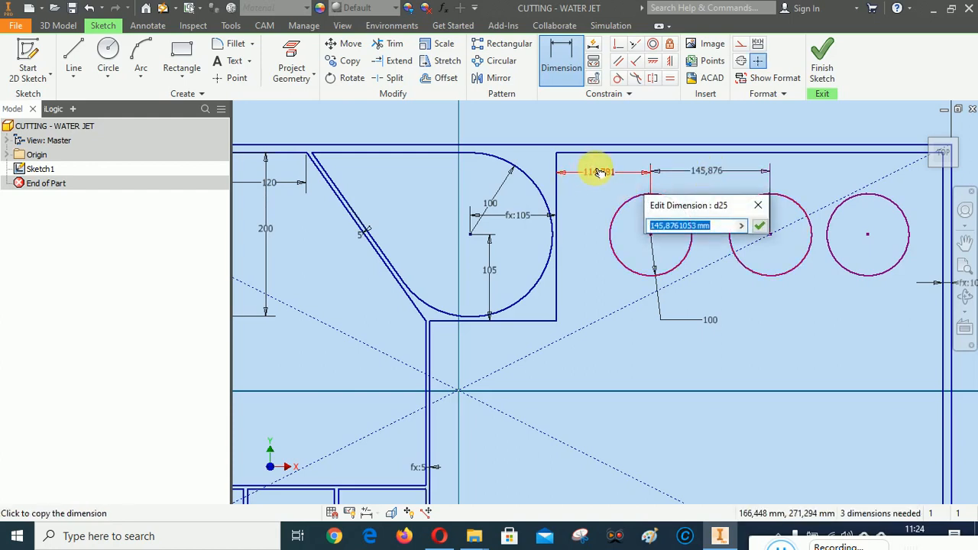
click(601, 173)
click(760, 226)
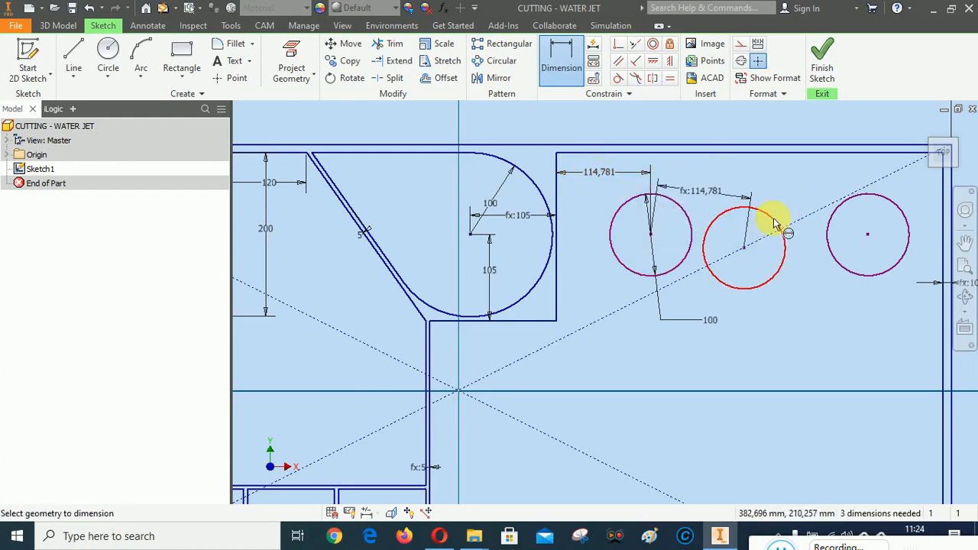
- Dimension the horizontal spacing between the second and third circles, linking it to the first circle's distance from the notch edge
click(774, 224)
click(882, 203)
click(812, 177)
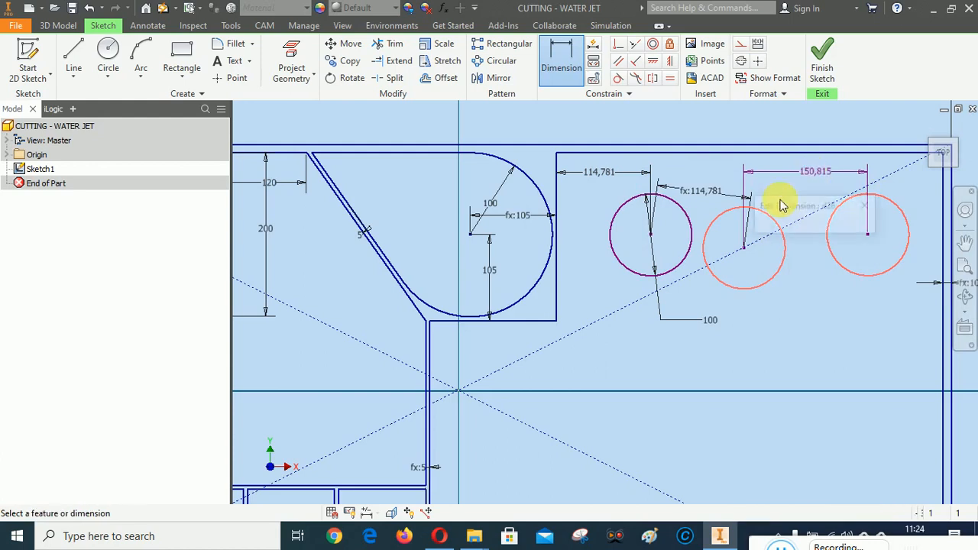
click(604, 171)
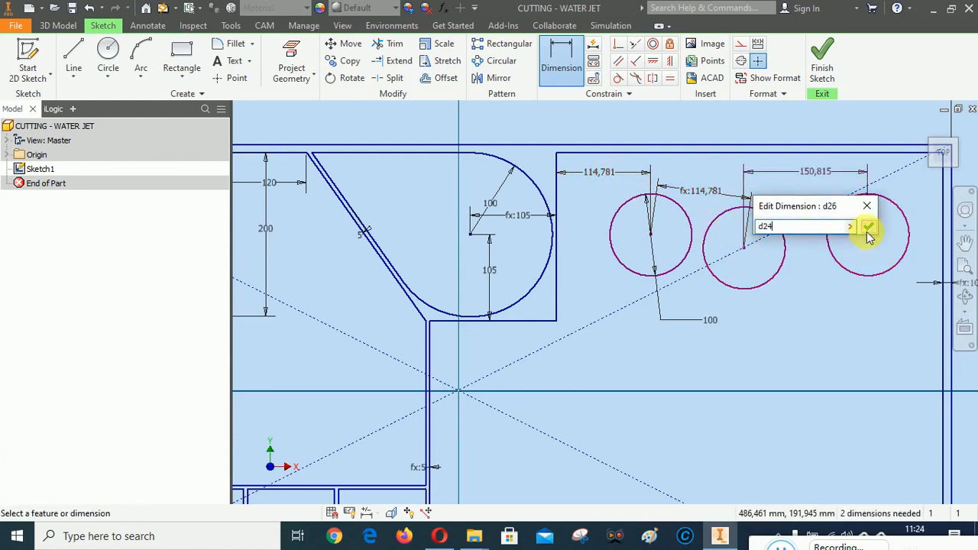
key(Return)
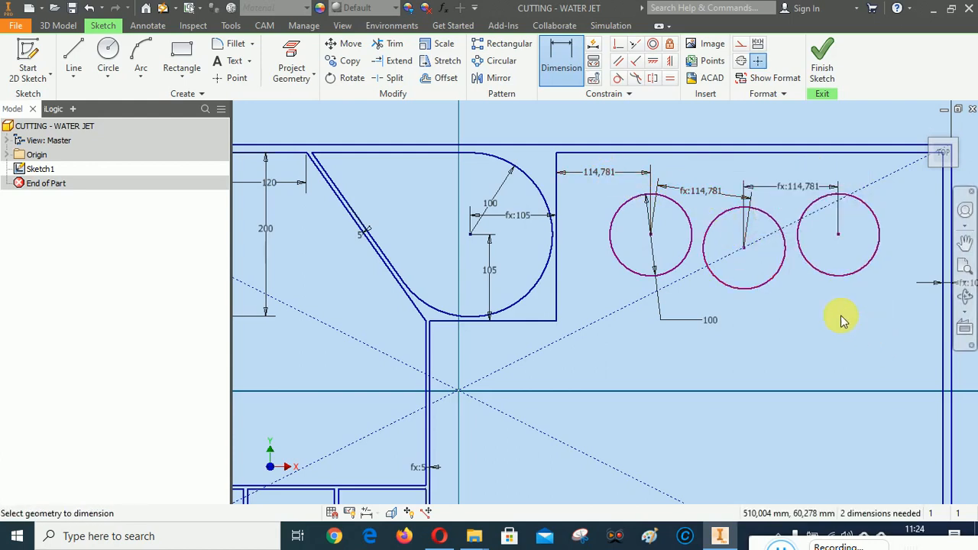
- Align the centres of the three circles with Horizontal constraints
click(653, 63)
click(650, 233)
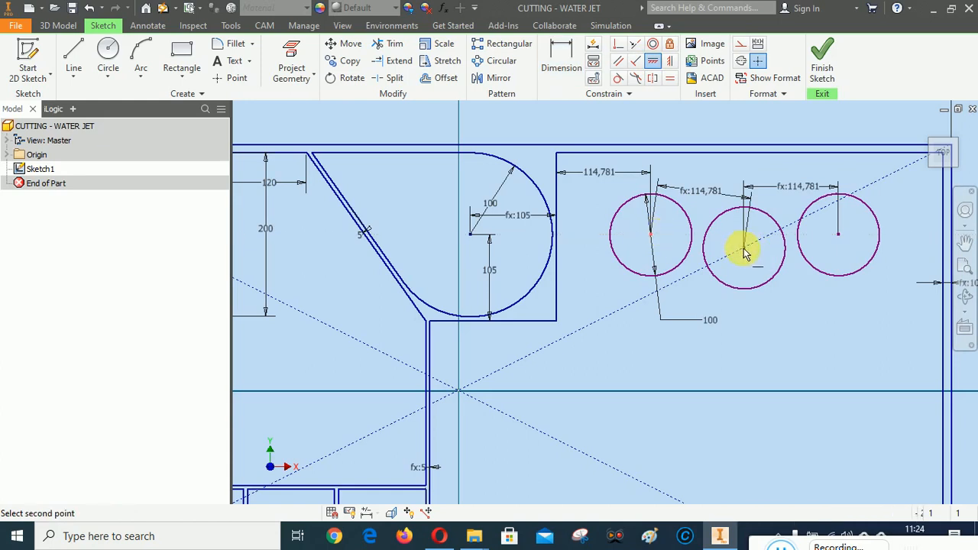
click(743, 246)
click(745, 247)
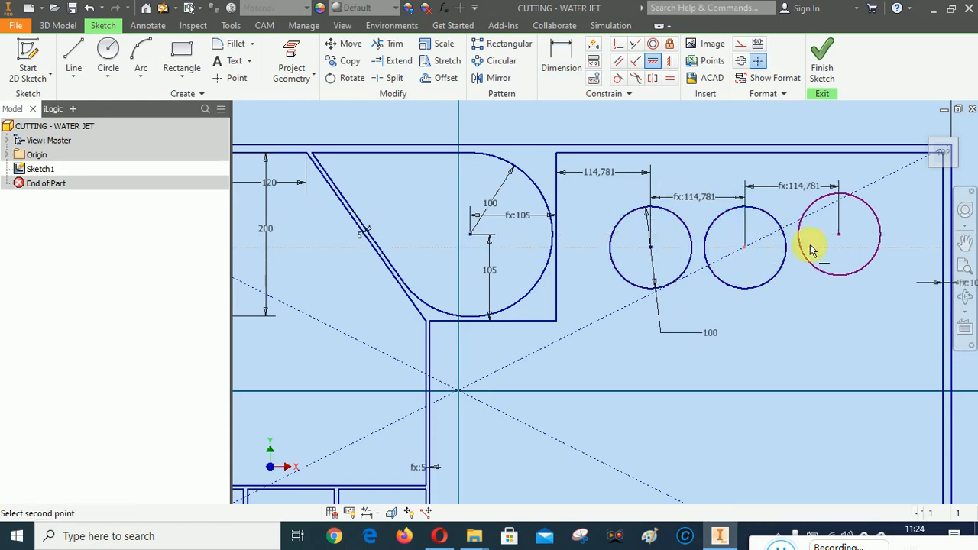
click(839, 239)
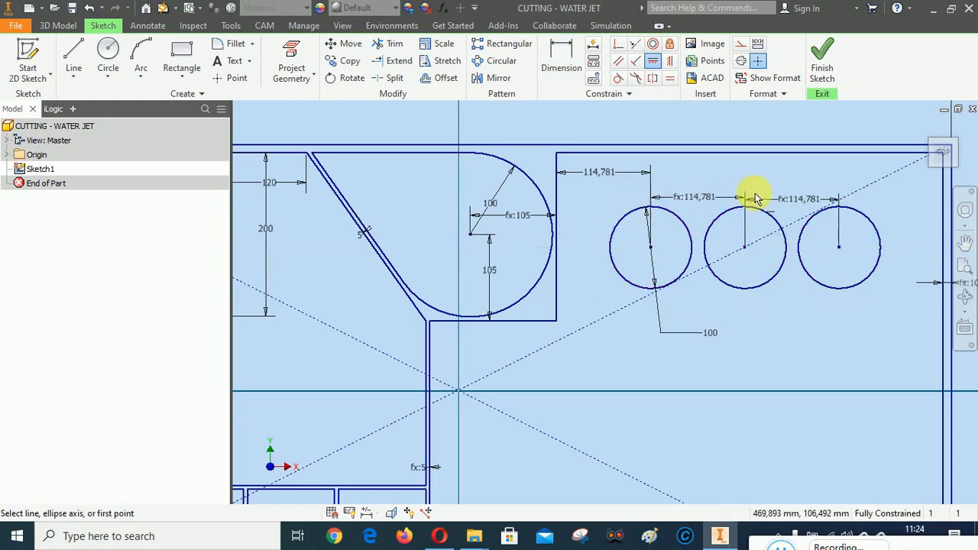
- Add a driven dimension from the third circle's centre to the L-shaped profile's right edge
click(562, 50)
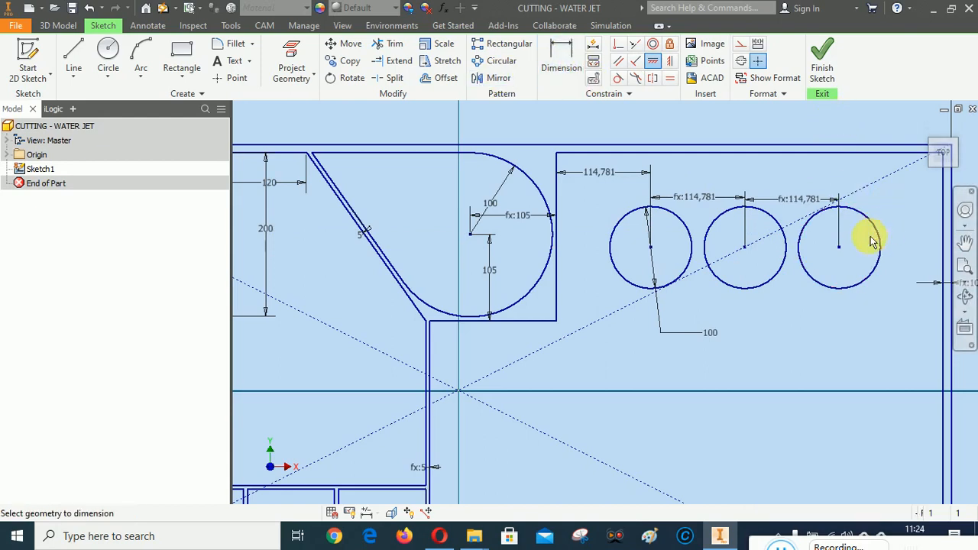
click(875, 232)
click(942, 220)
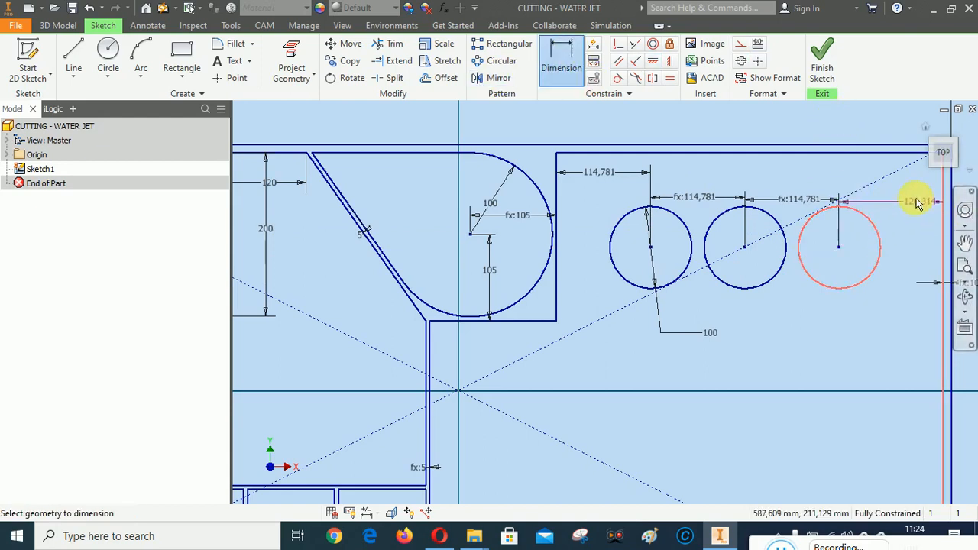
click(900, 188)
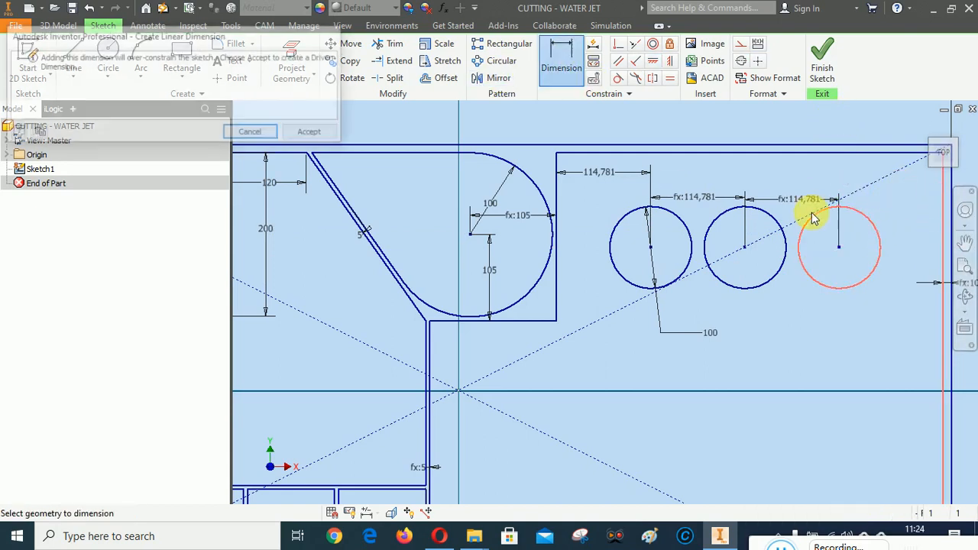
click(309, 132)
right_click(699, 169)
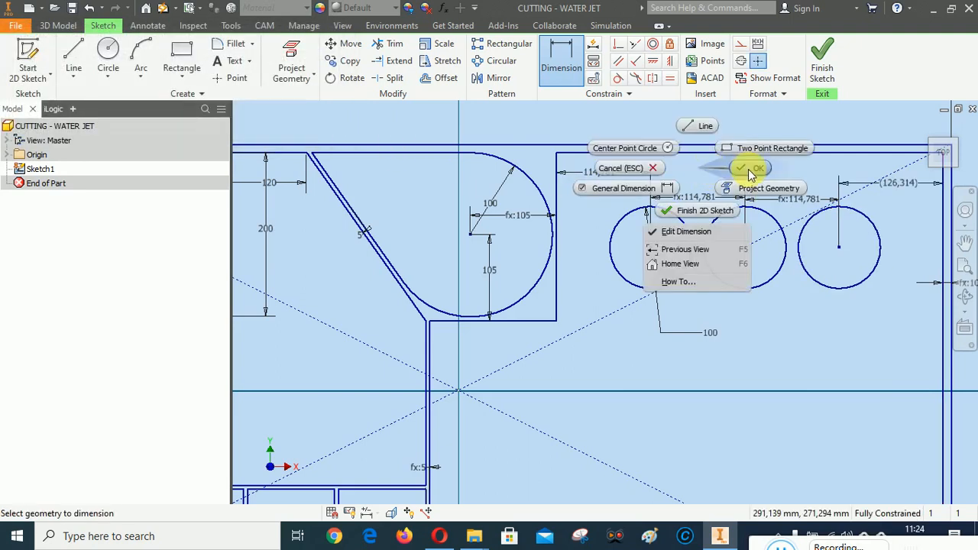
click(749, 170)
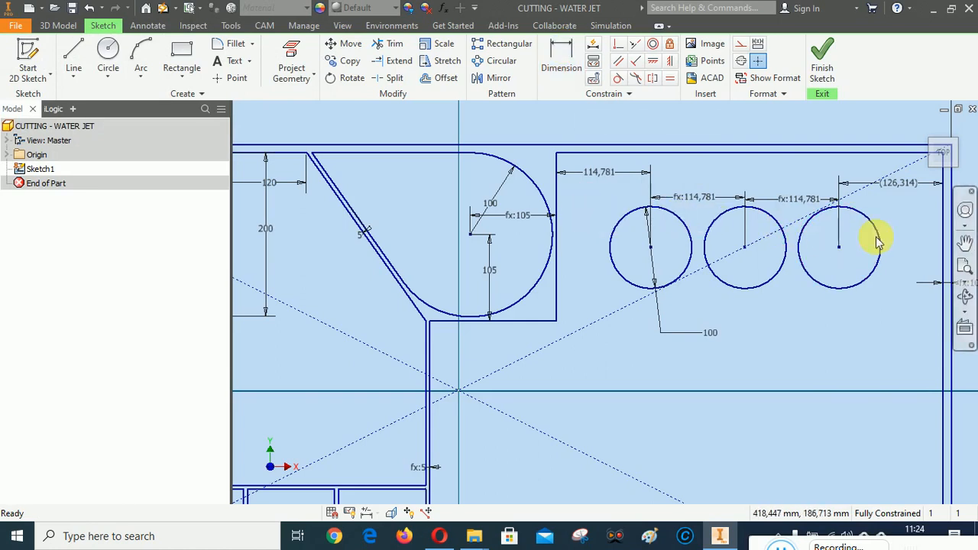
- Add a driven dimension for the length of the L-shaped profile's top edge
click(559, 50)
click(747, 161)
click(743, 156)
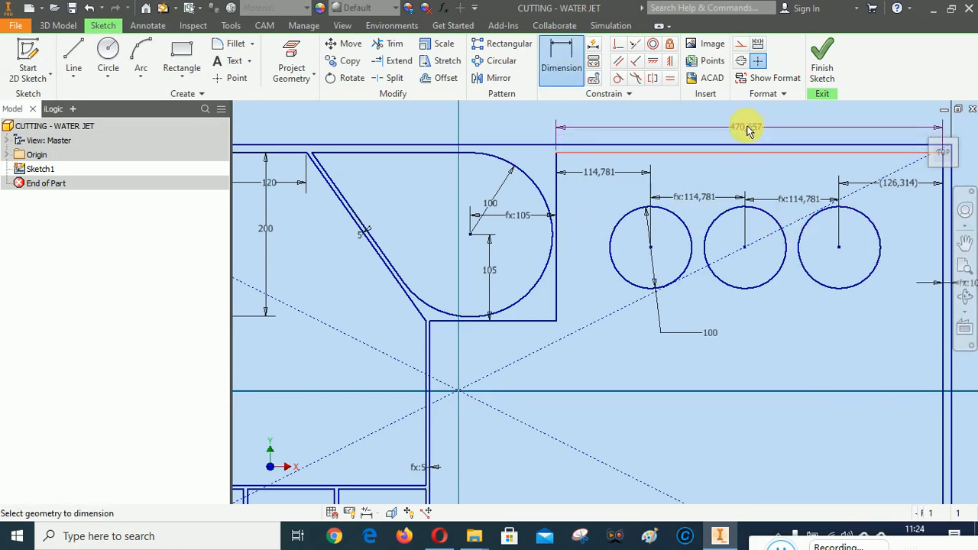
click(749, 121)
click(313, 134)
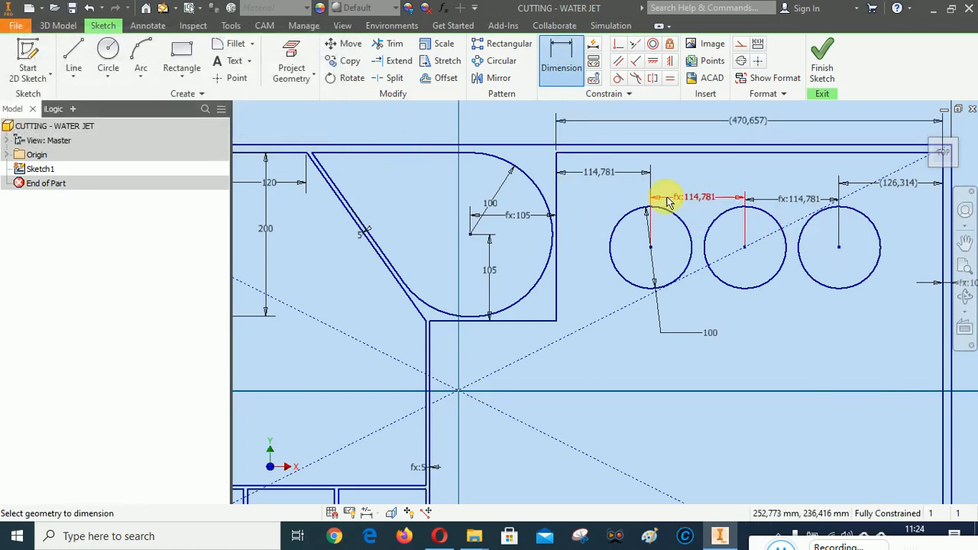
- Set the first circle's distance from the notch edge to one quarter of the L-shaped profile's top edge length (d28/4)
double_click(601, 173)
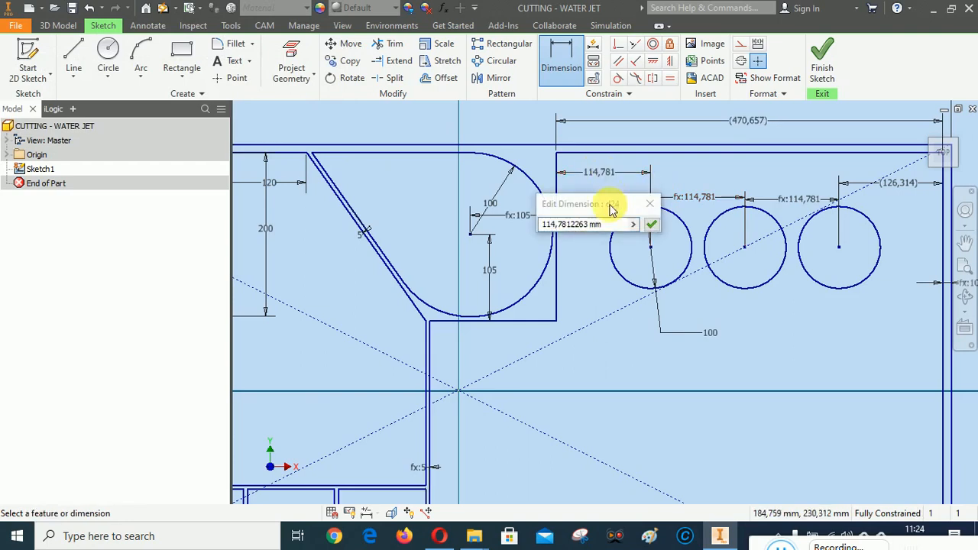
click(749, 121)
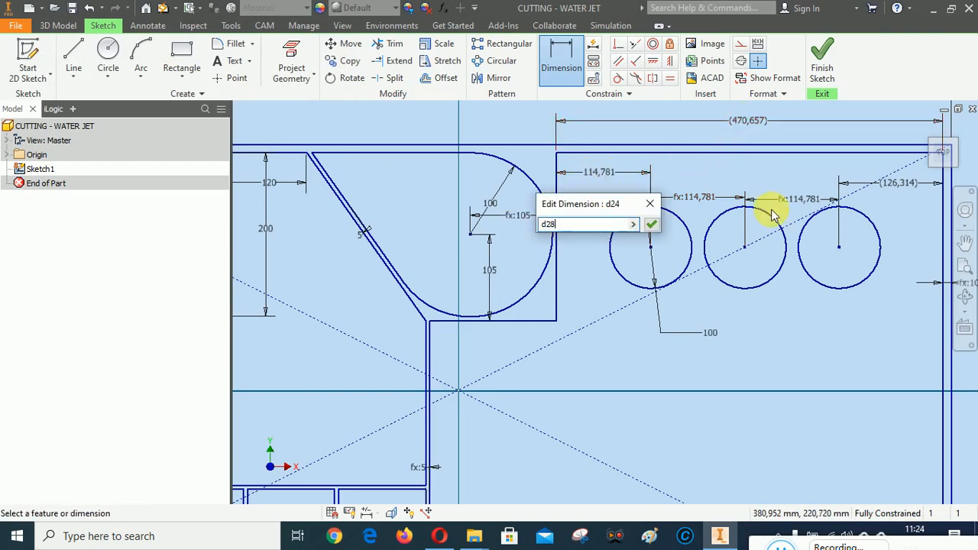
text(/4)
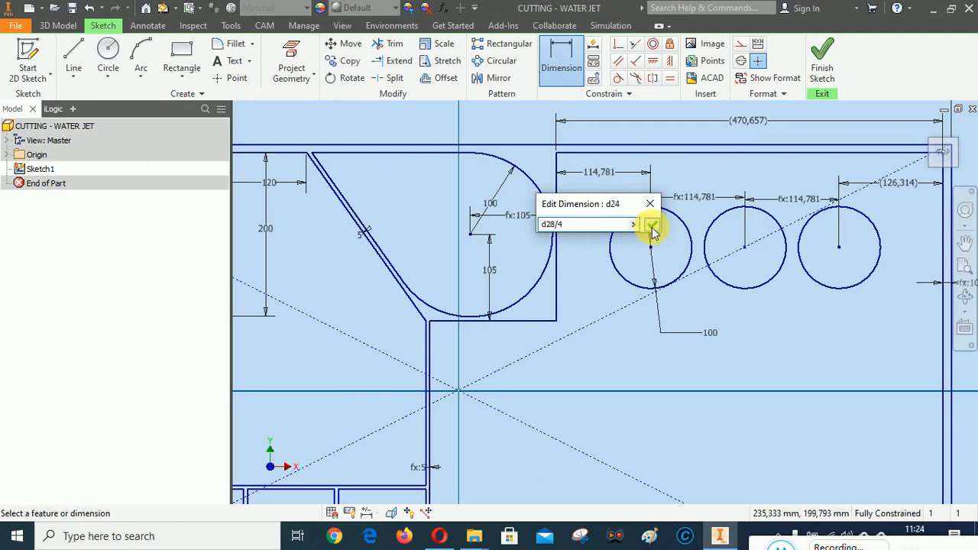
click(651, 224)
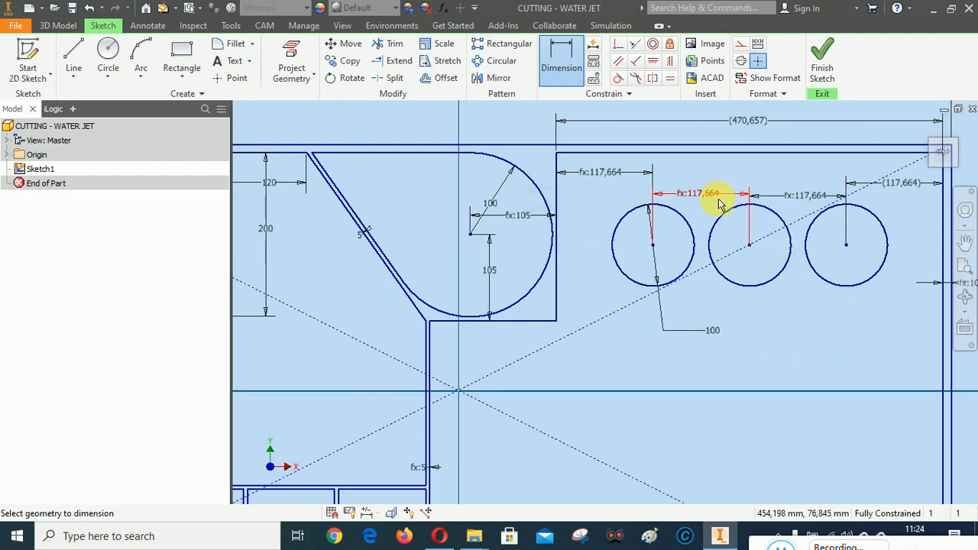
click(681, 212)
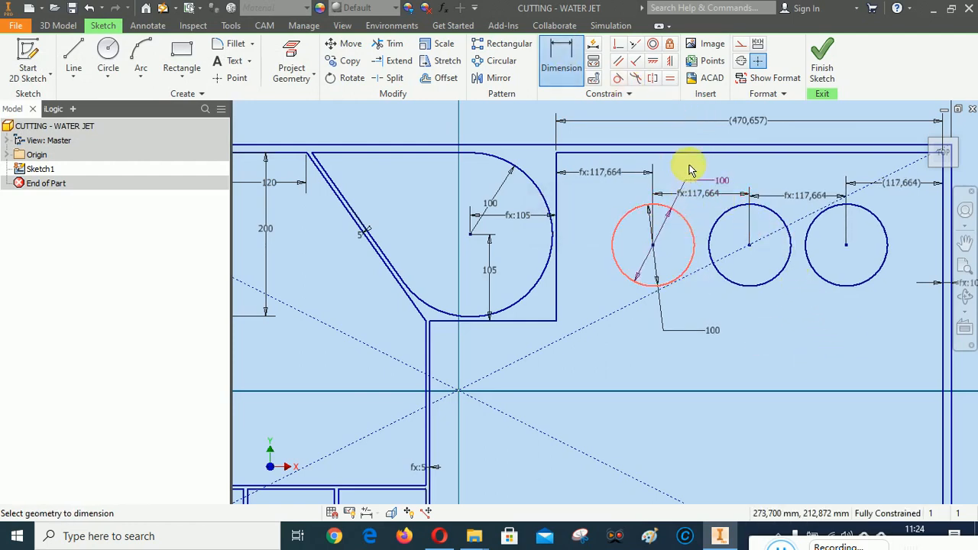
click(690, 153)
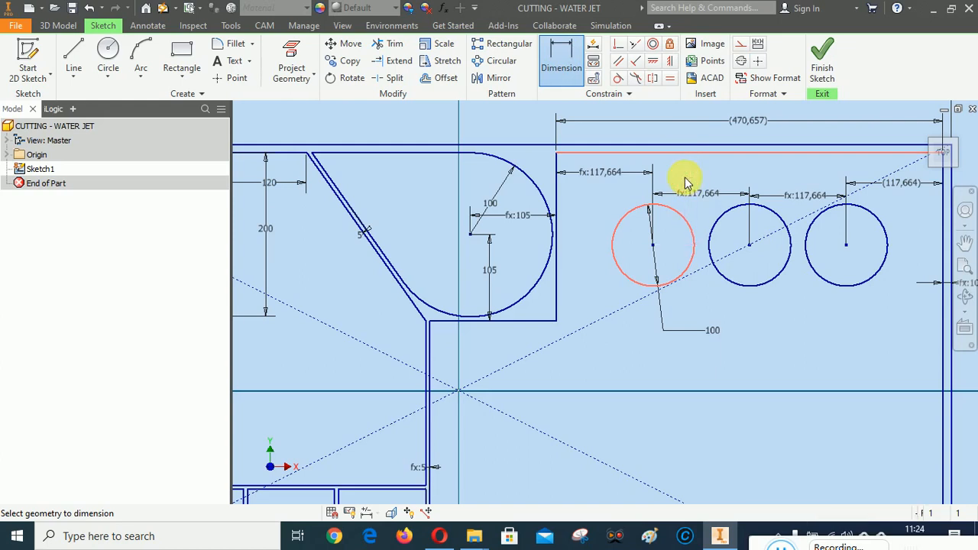
click(684, 181)
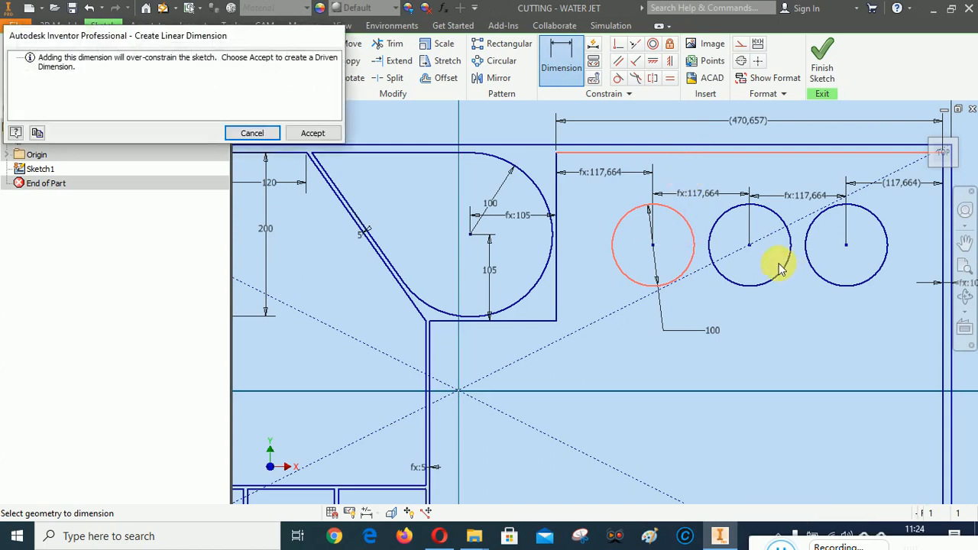
click(257, 134)
right_click(784, 335)
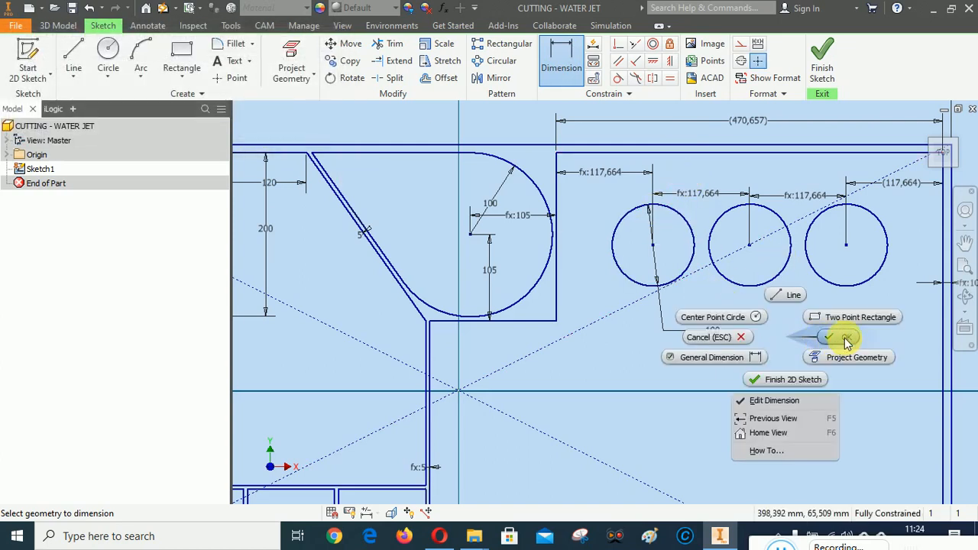
click(838, 339)
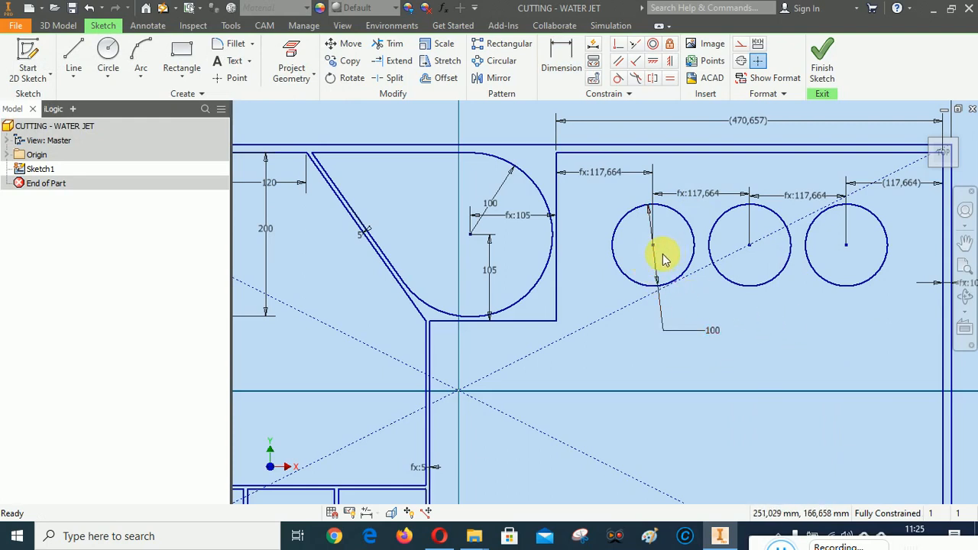
- Delete the coincident constraint tying the second circle's centre to the plate's diagonal construction line
click(748, 247)
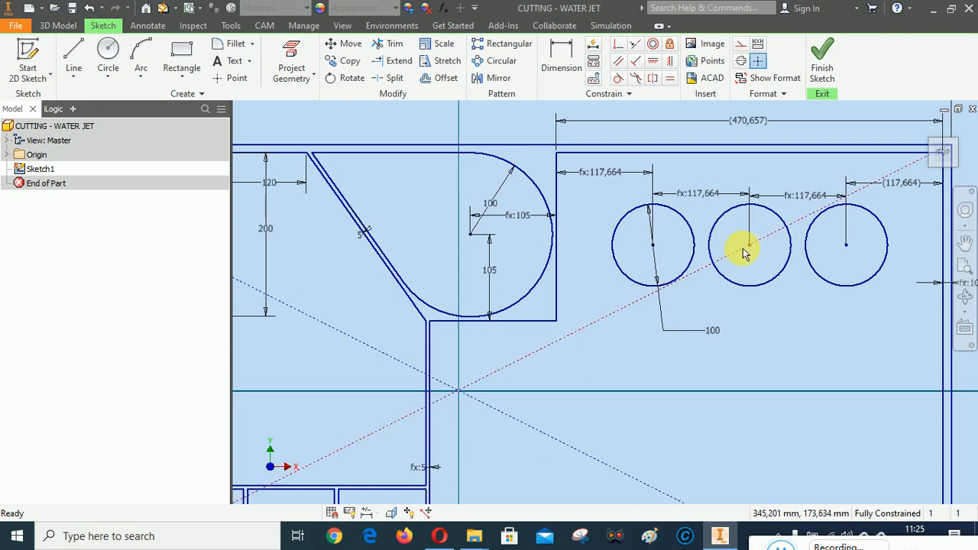
click(750, 245)
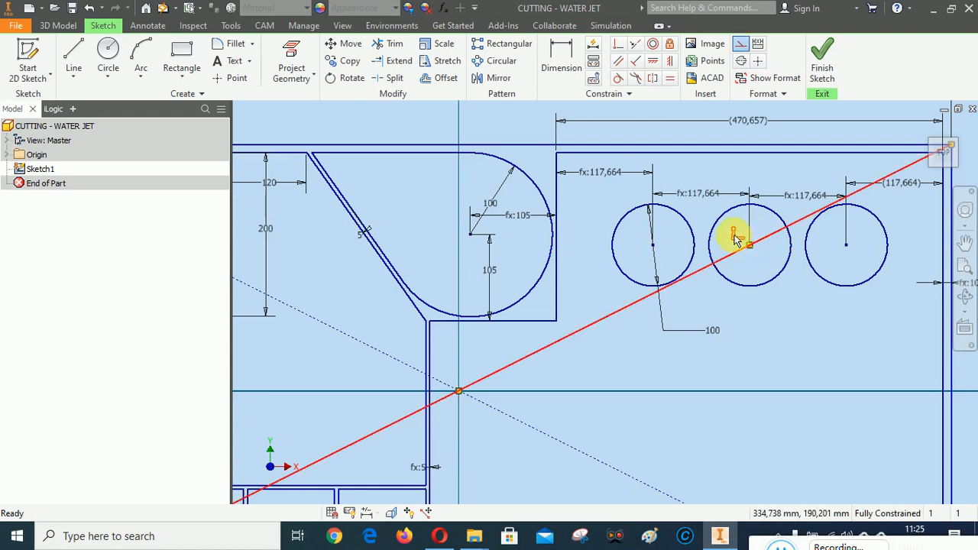
key(Delete)
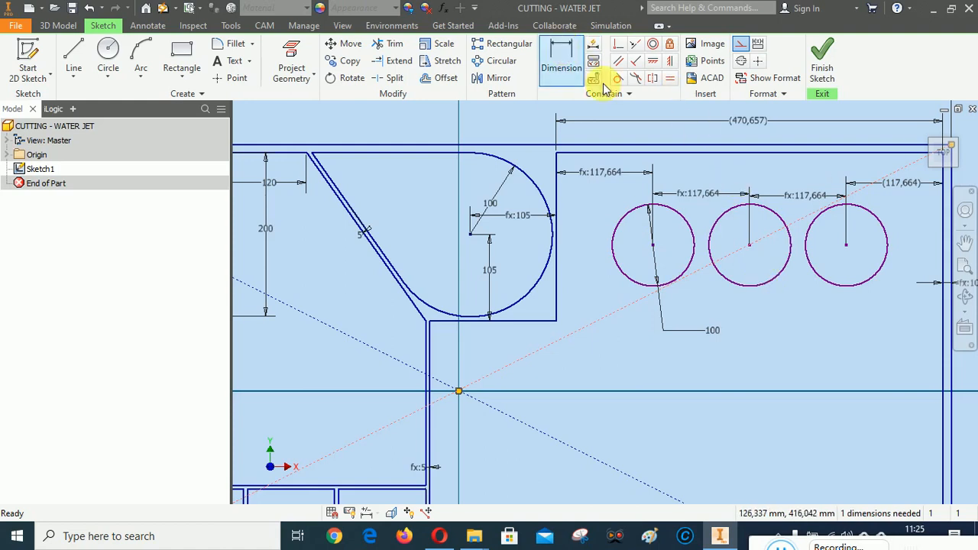
- Dimension the first circle's centre 100 mm below the L-shaped profile's top edge
click(677, 213)
click(682, 153)
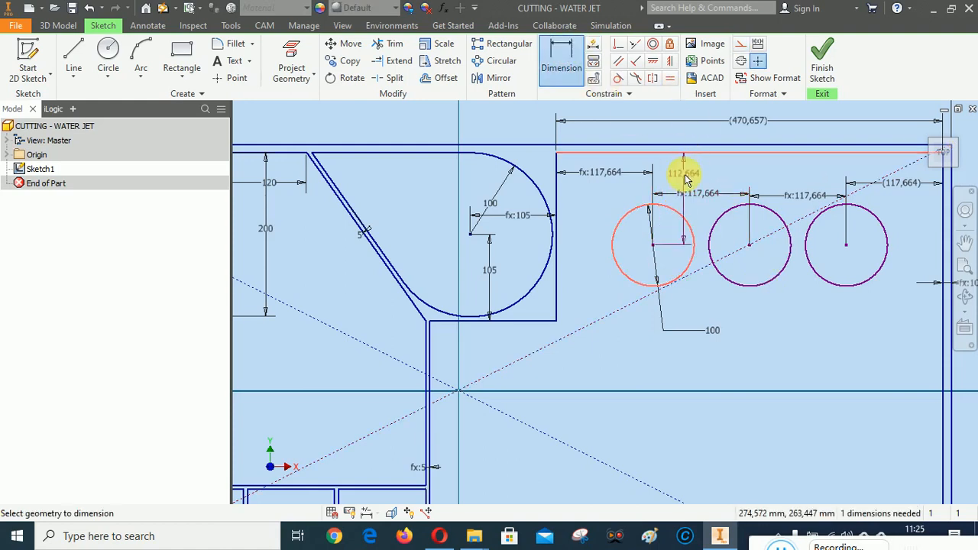
click(691, 174)
text(1)
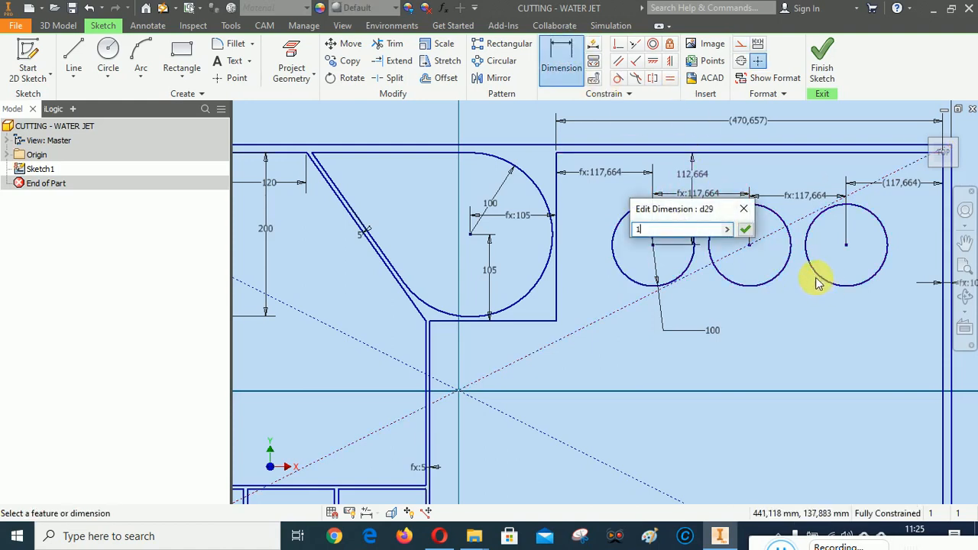
text(00)
click(745, 229)
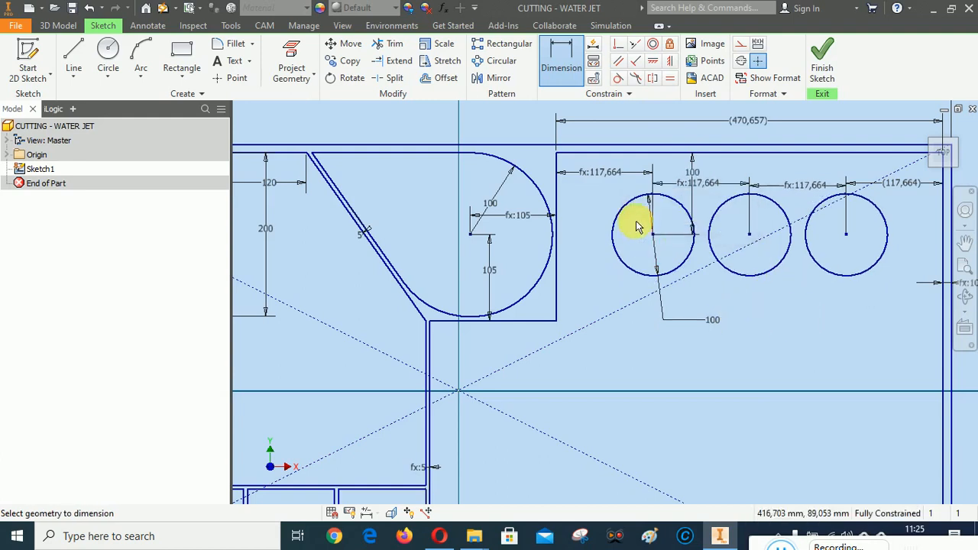
- Create a Rectangular Pattern of the three circles down the L-shaped profile, with four rows spaced by the horizontal circle spacing (d25)
scroll(639, 226, down, 2)
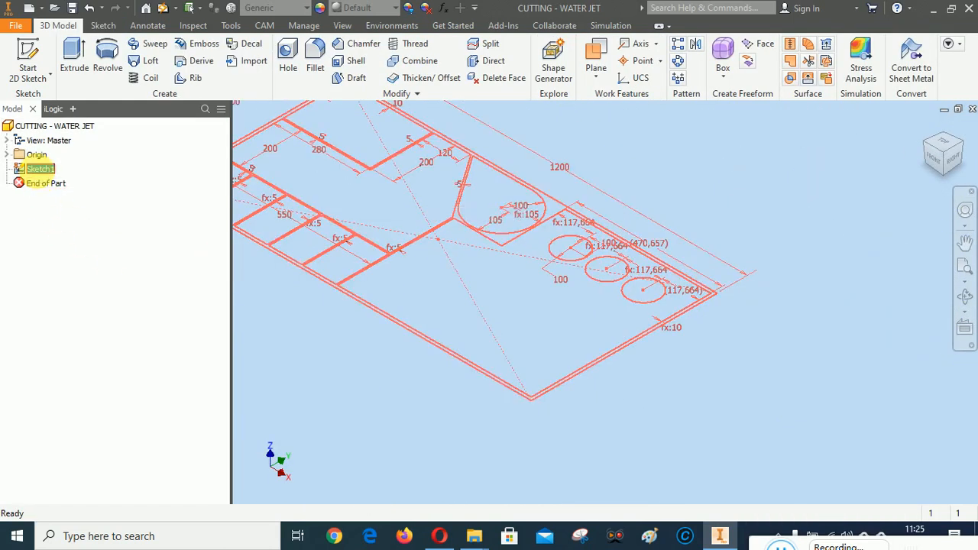
double_click(40, 169)
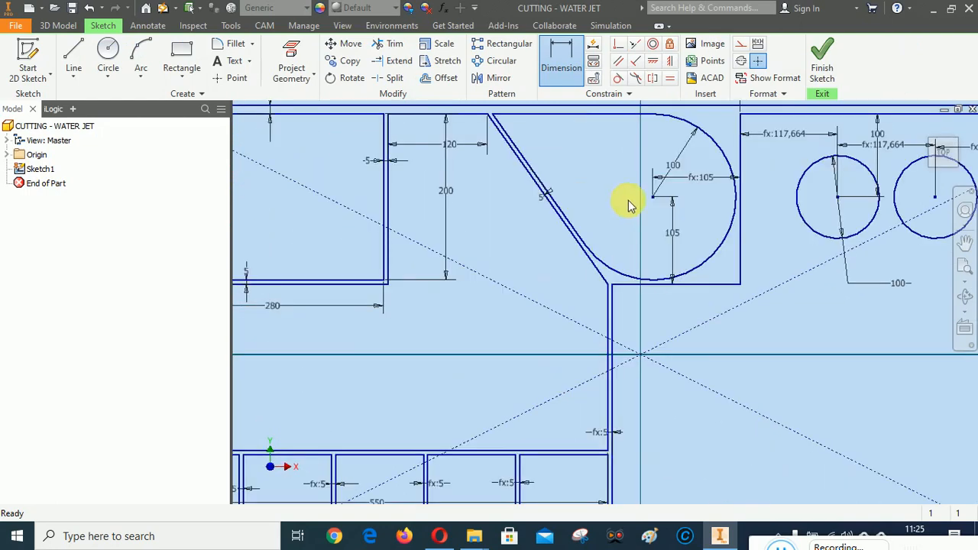
click(502, 43)
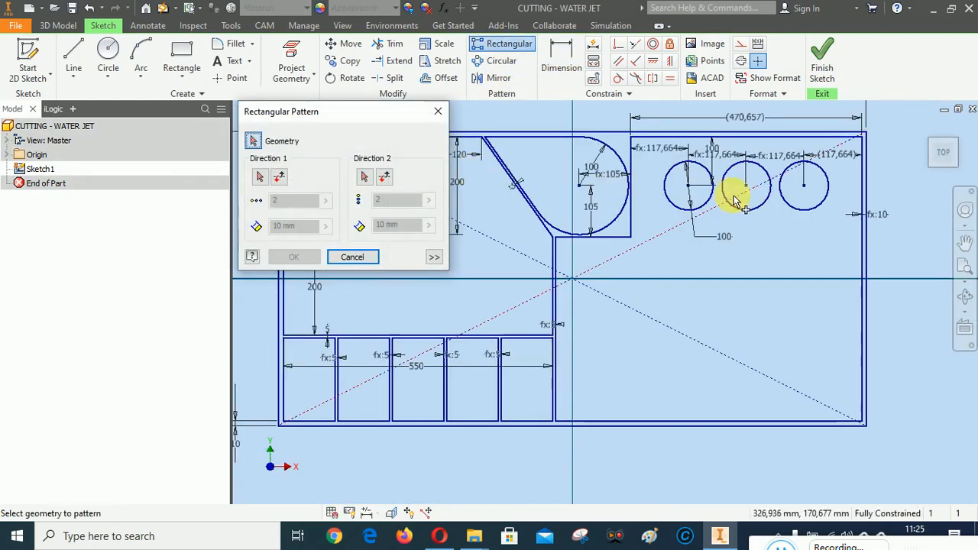
drag(651, 159, 836, 215)
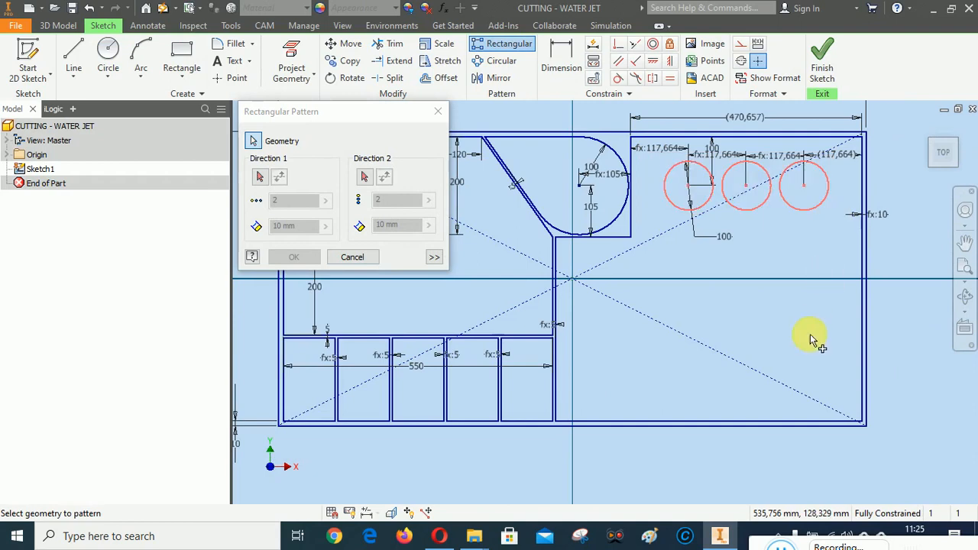
click(260, 177)
click(862, 241)
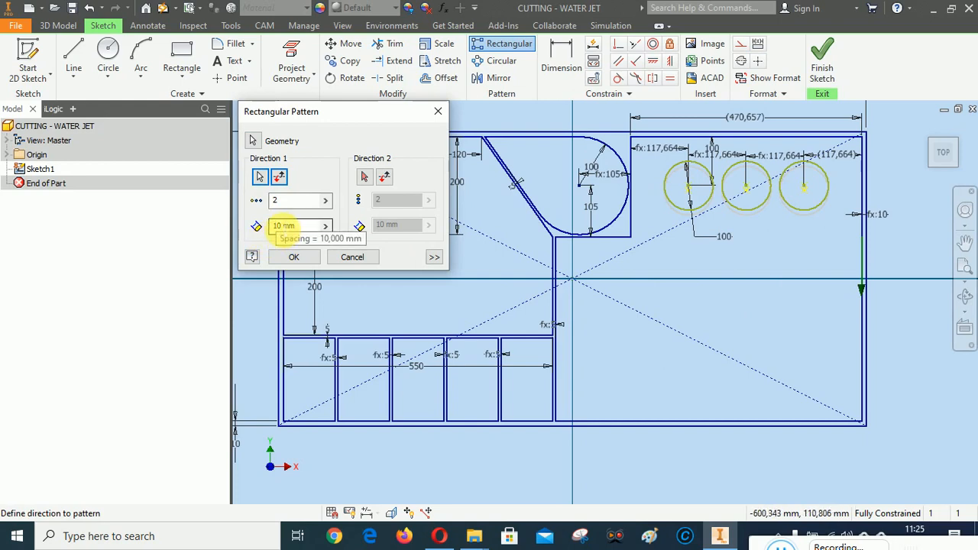
click(278, 226)
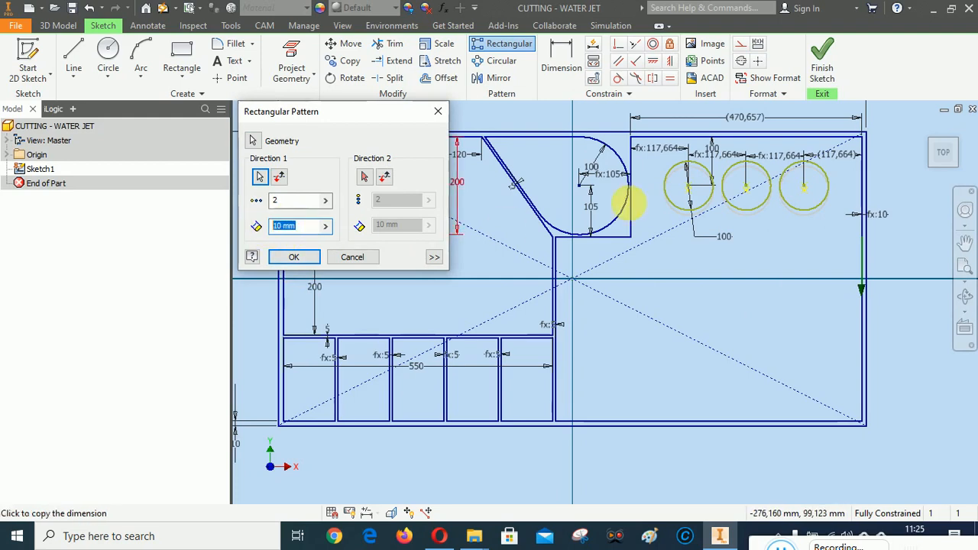
click(715, 156)
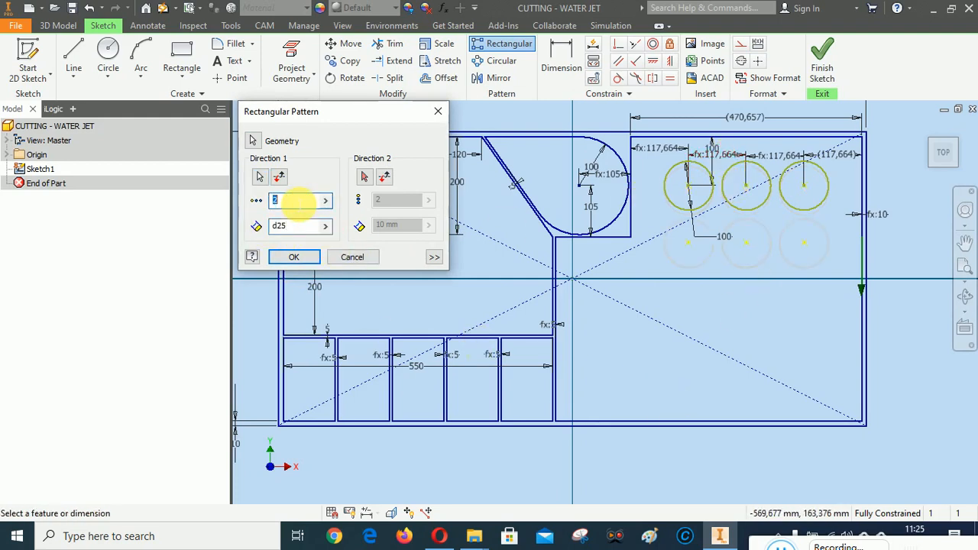
click(291, 201)
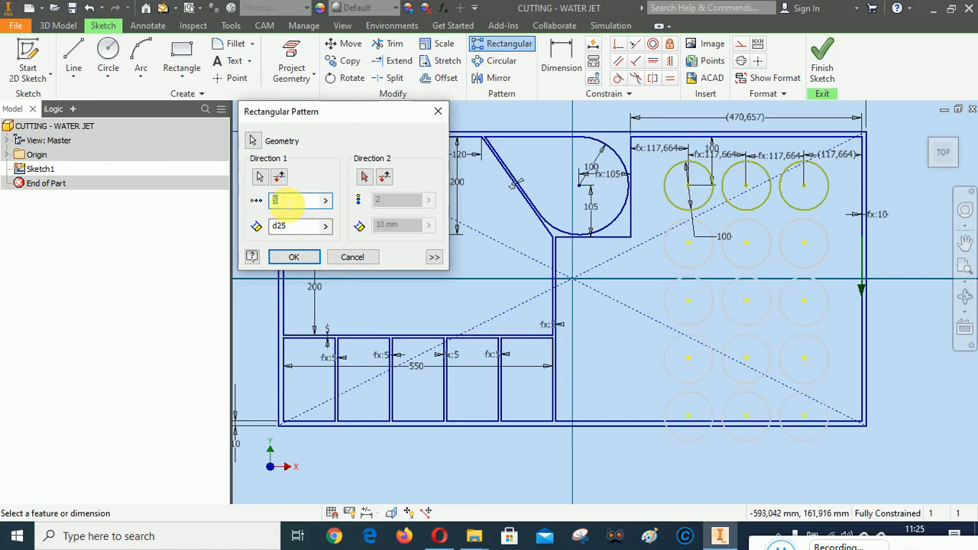
click(294, 257)
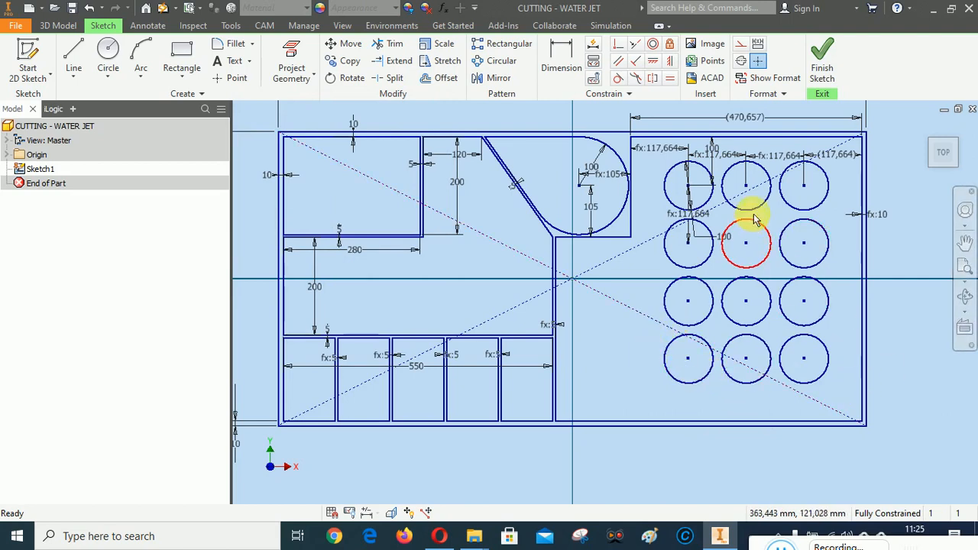
- Try 110 mm and 150 mm for the top circle row's distance from the L-shaped profile's top edge
double_click(712, 147)
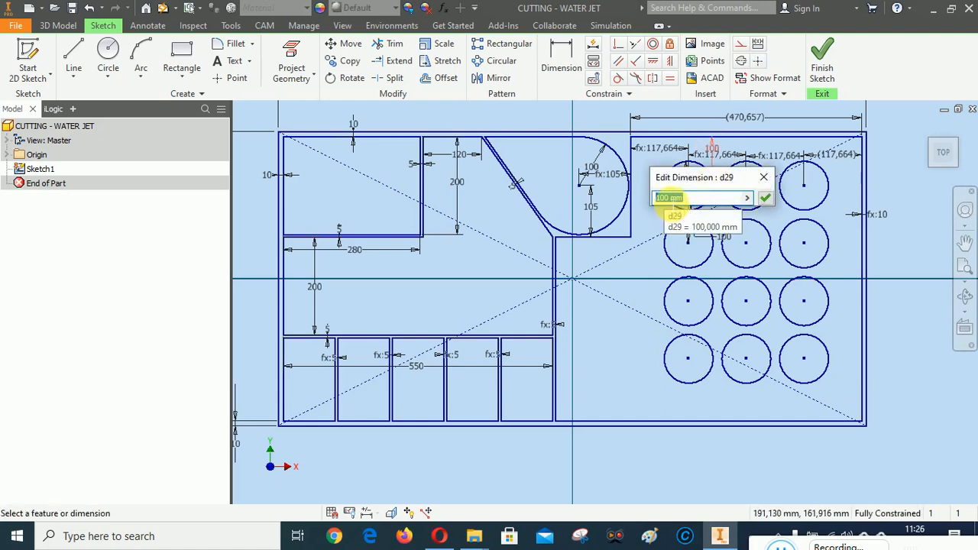
click(670, 198)
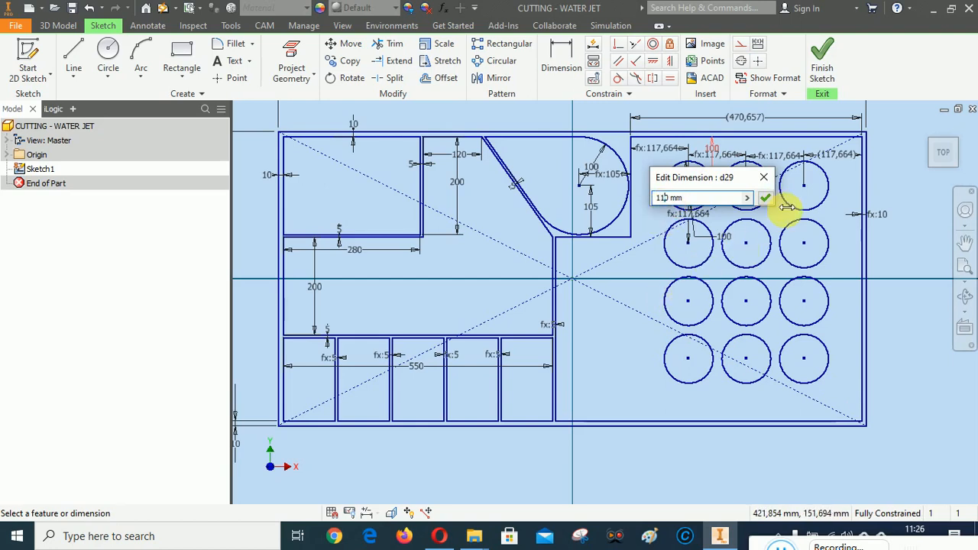
click(765, 198)
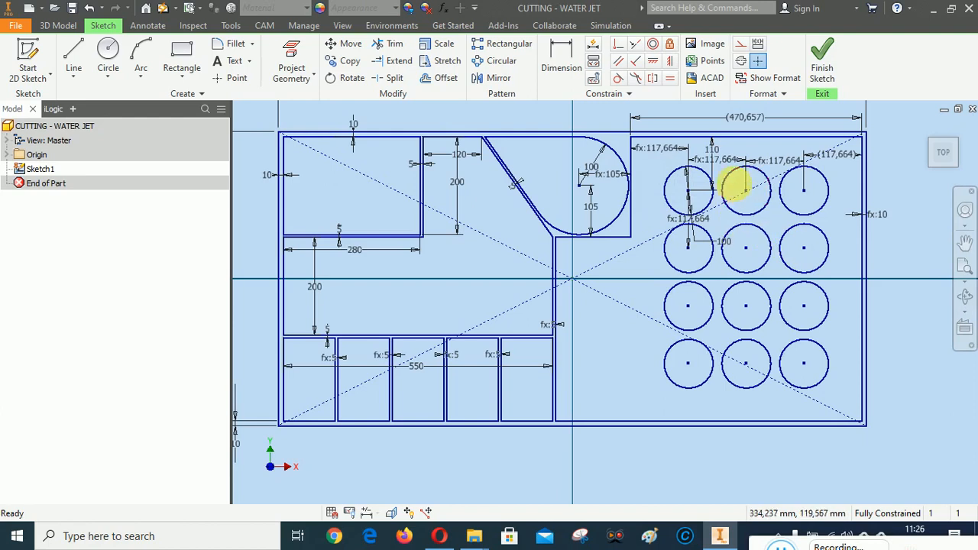
double_click(711, 151)
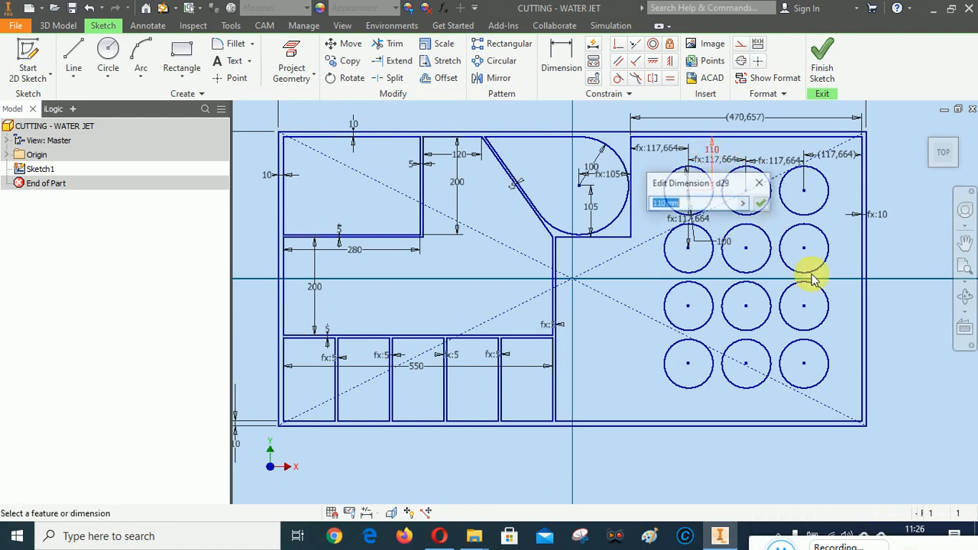
text(150)
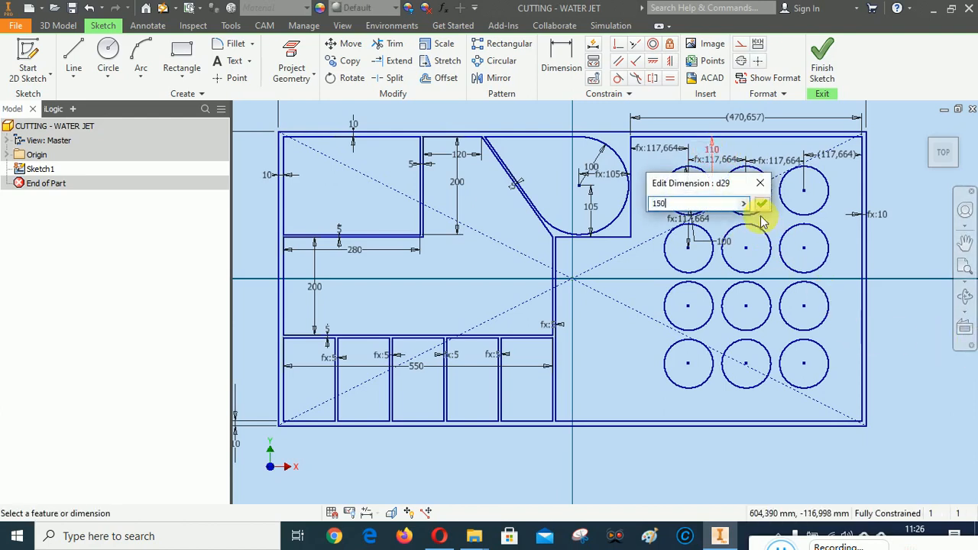
click(762, 203)
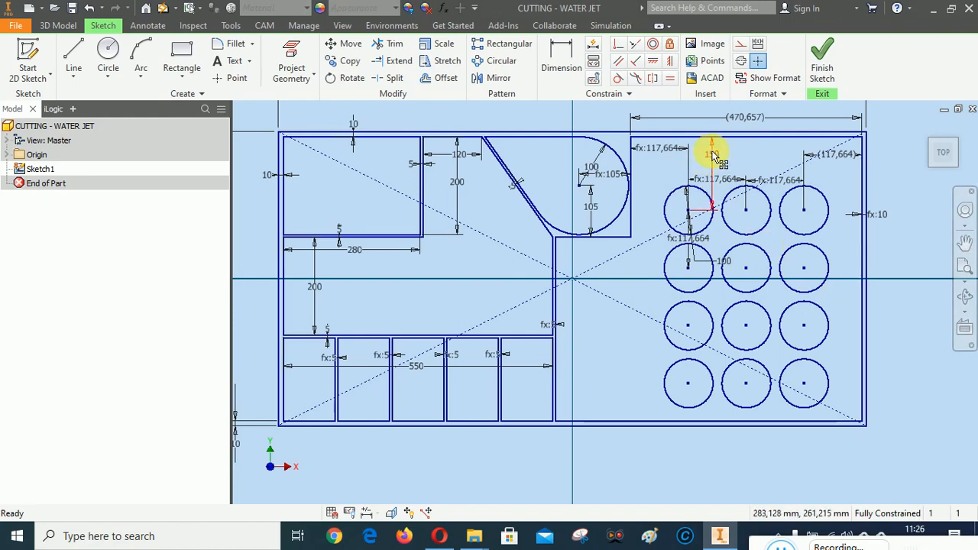
- Set the top circle row's distance from the L-shaped profile's top edge to 130 mm
double_click(710, 153)
text(13)
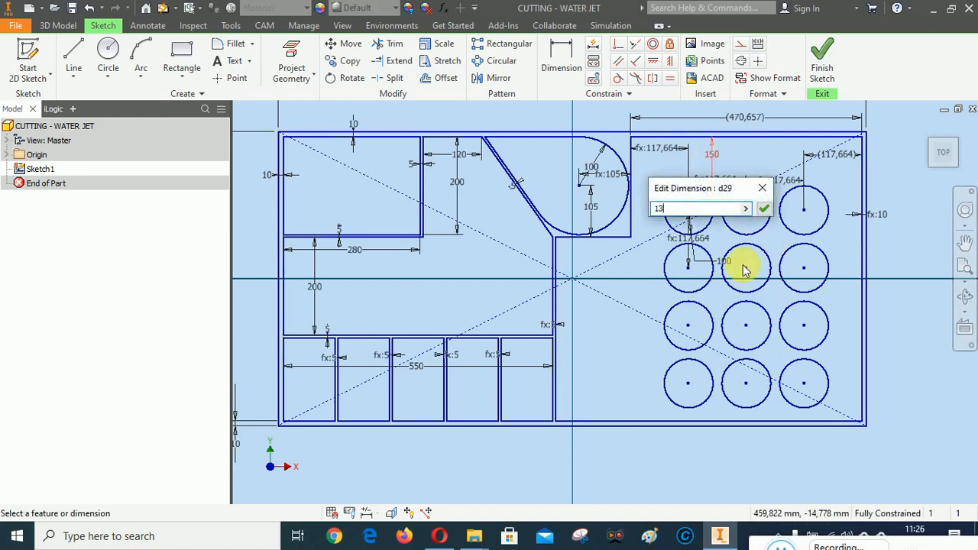
text(0)
click(764, 207)
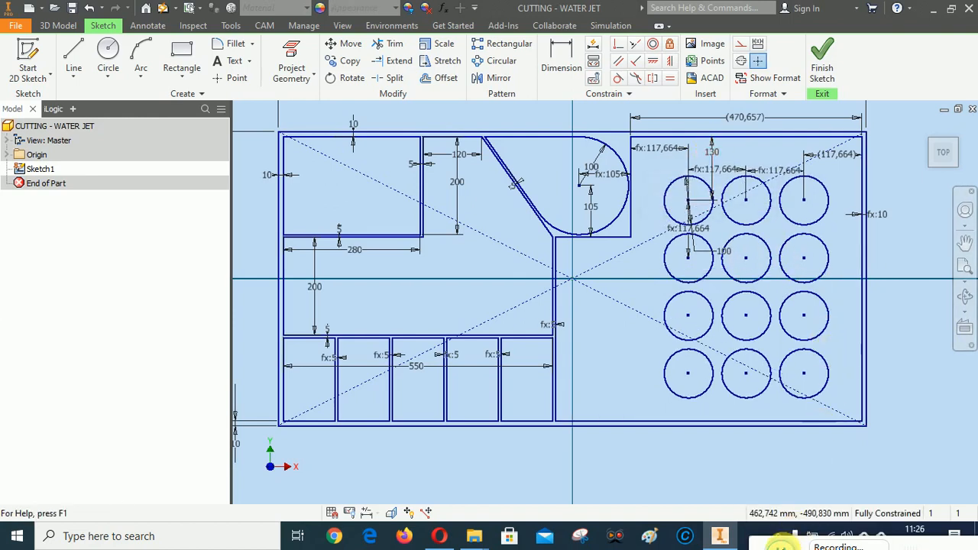
drag(781, 544, 370, 443)
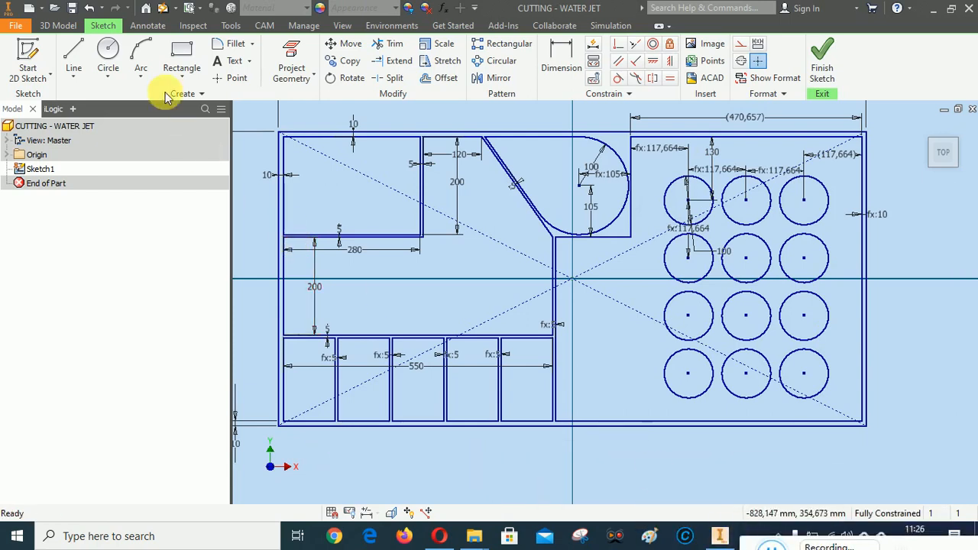
- Sketch a tall vertical rectangle about 38 mm wide in the L-shaped profile, between its lower left edge and the circle pattern
click(182, 61)
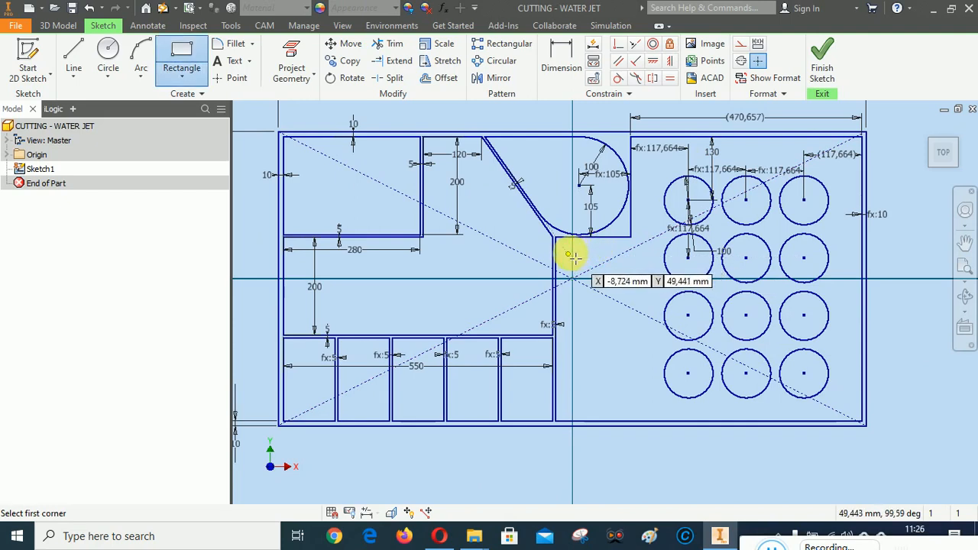
click(571, 256)
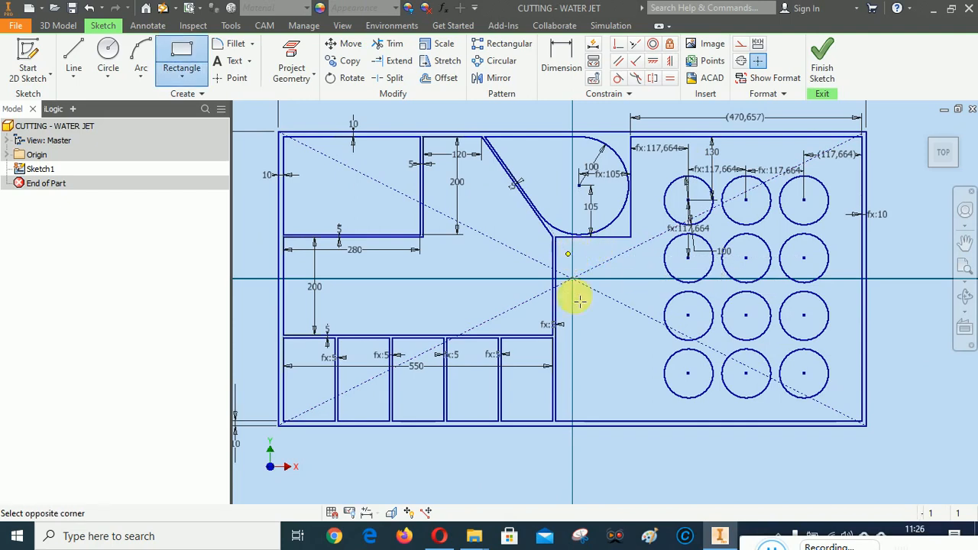
click(587, 411)
scroll(622, 389, up, 3)
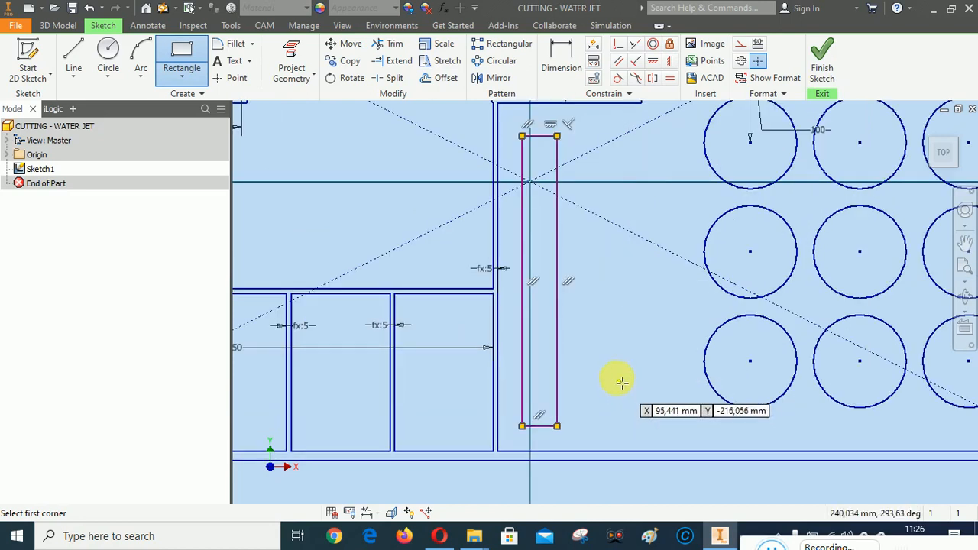
scroll(609, 362, down, 3)
- Dimension the tall rectangle's left edge 25 mm from the L-shaped profile's lower left edge
click(561, 61)
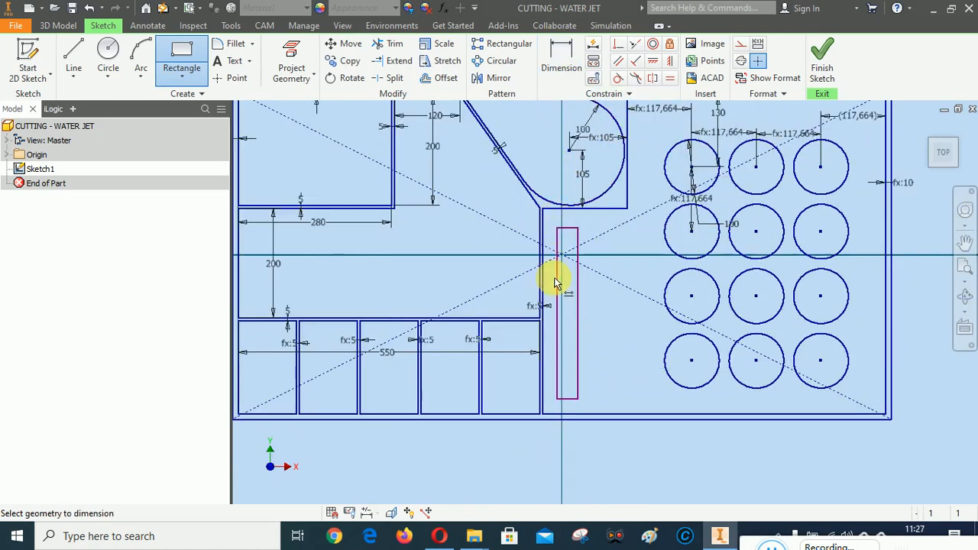
click(557, 280)
click(542, 280)
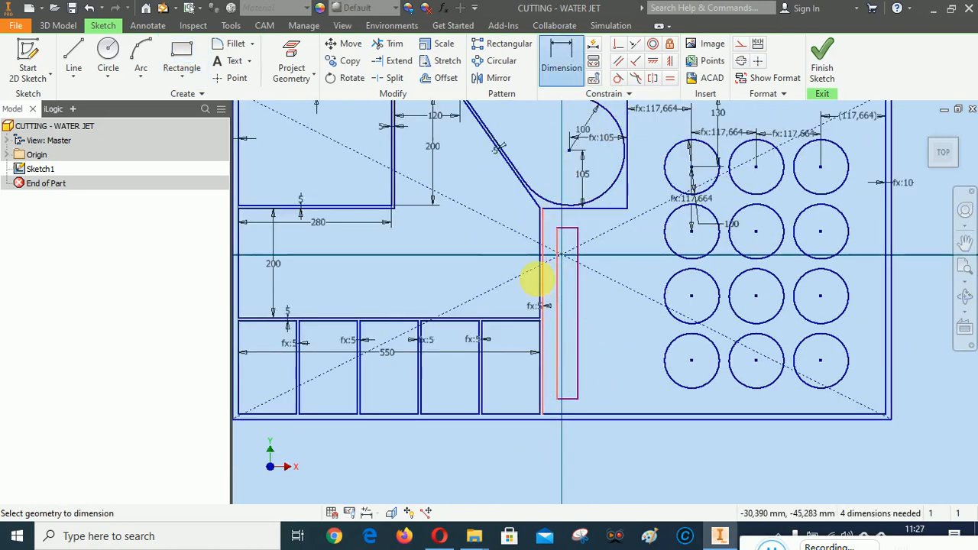
click(501, 272)
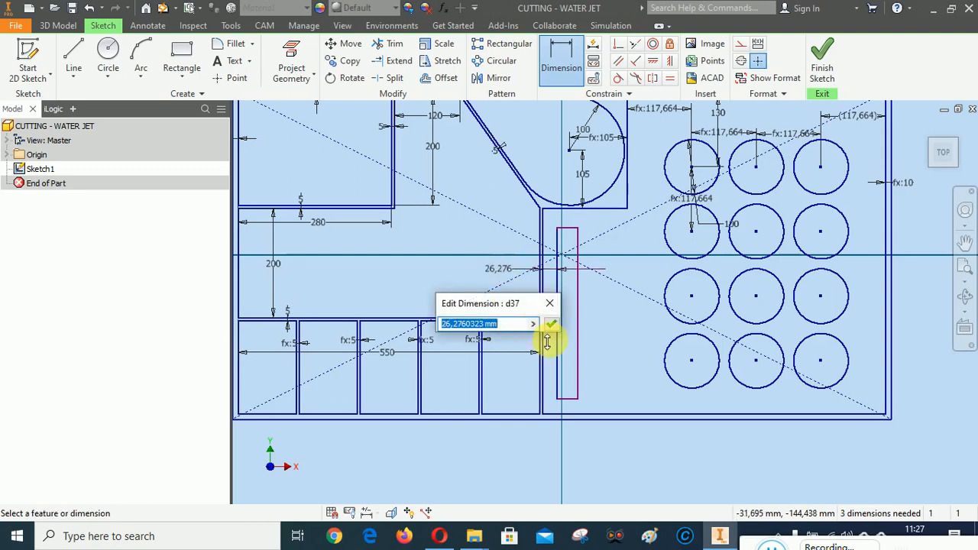
text(25)
click(551, 324)
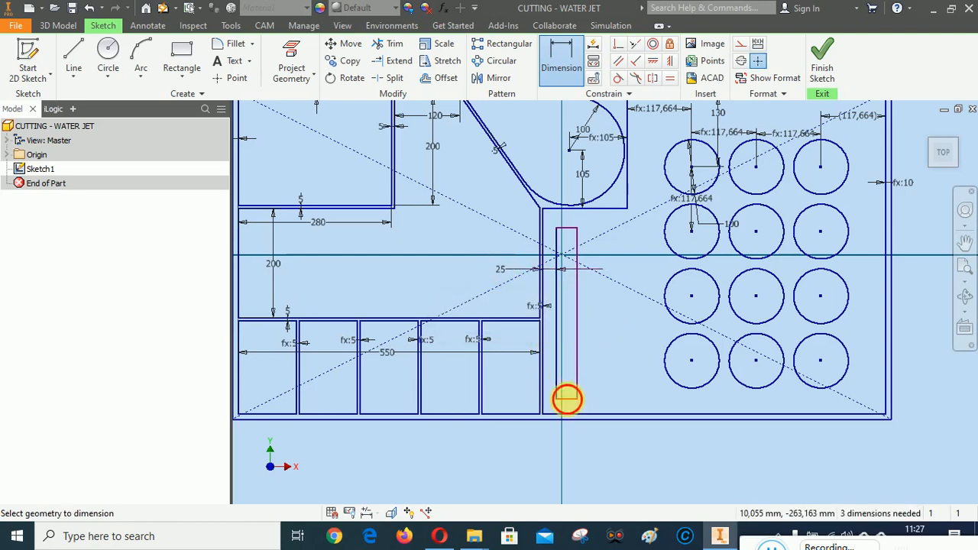
- Dimension the tall rectangle's gaps to the profile edges below and above it, linking both to the 25 mm side gap (d37)
click(572, 419)
click(568, 437)
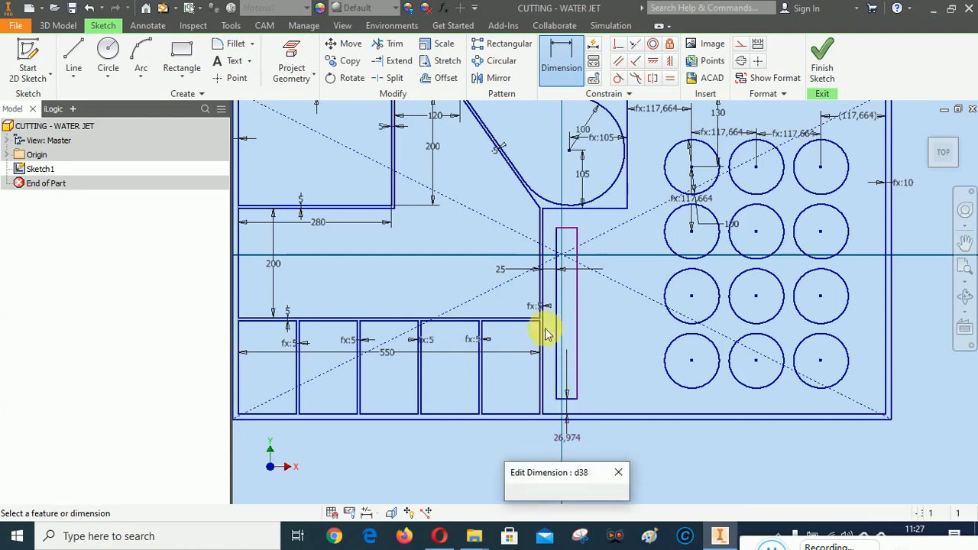
text(d37)
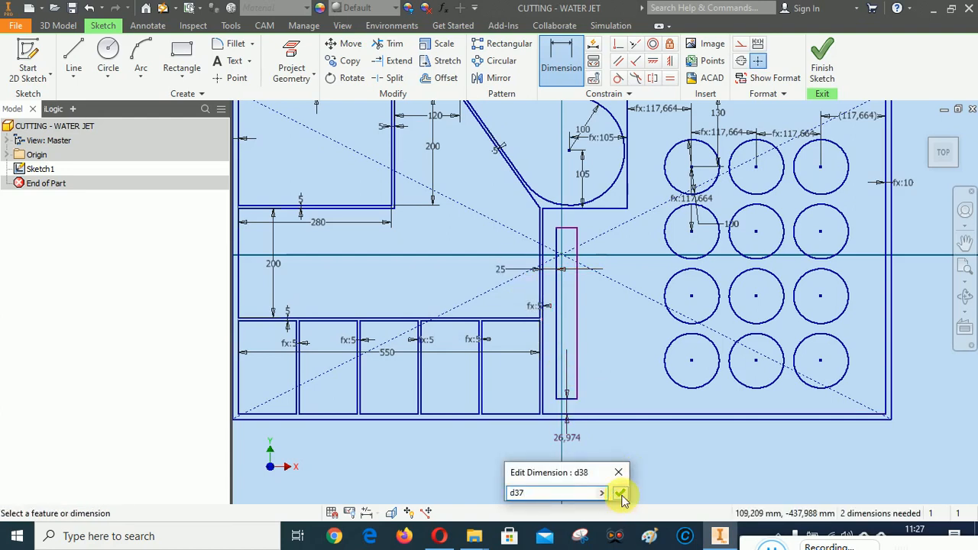
click(620, 493)
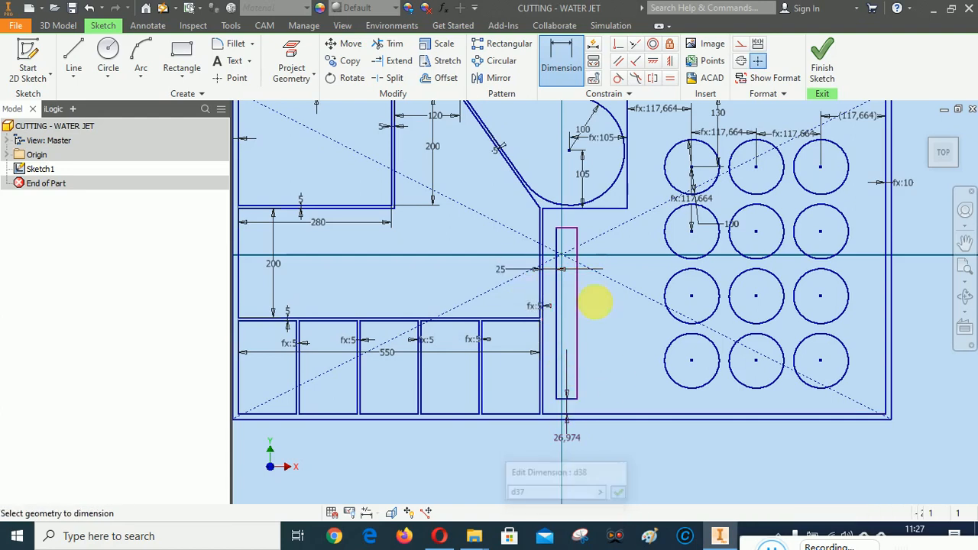
click(566, 217)
click(502, 269)
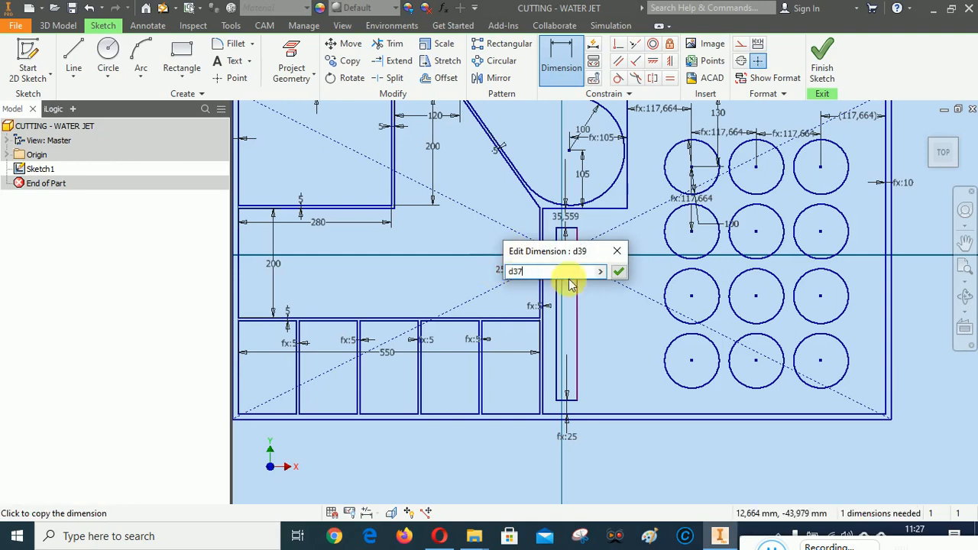
click(619, 273)
- Dimension the tall rectangle's width as 20 mm
click(579, 311)
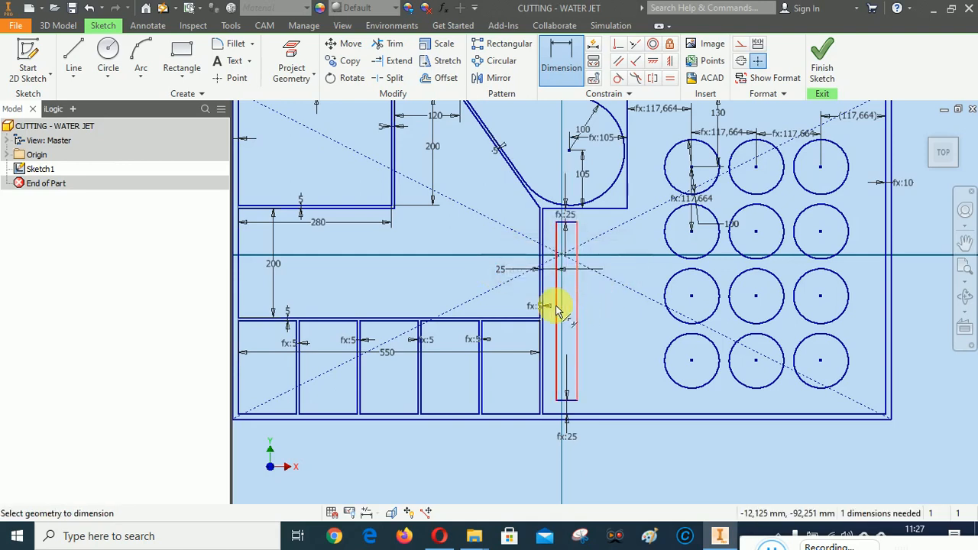
click(557, 306)
click(569, 306)
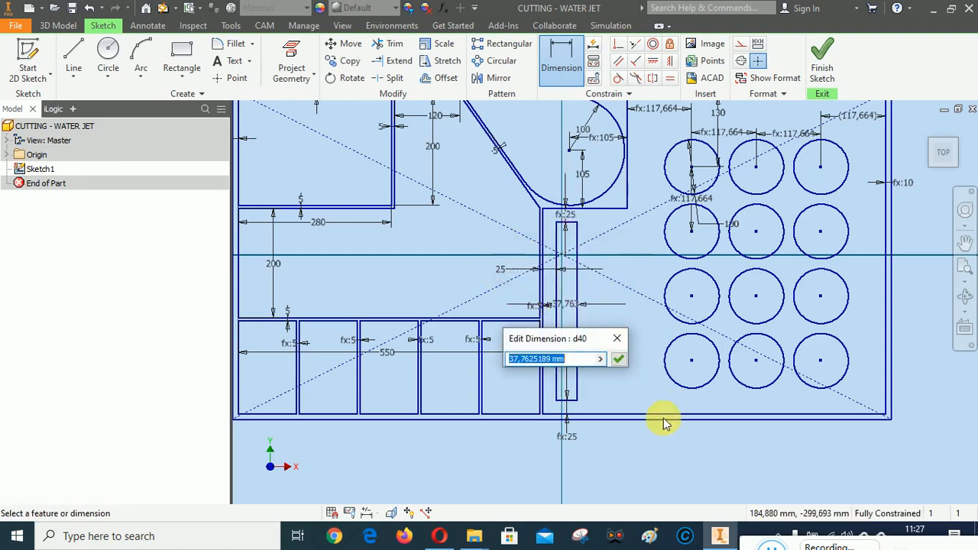
text(20)
click(619, 360)
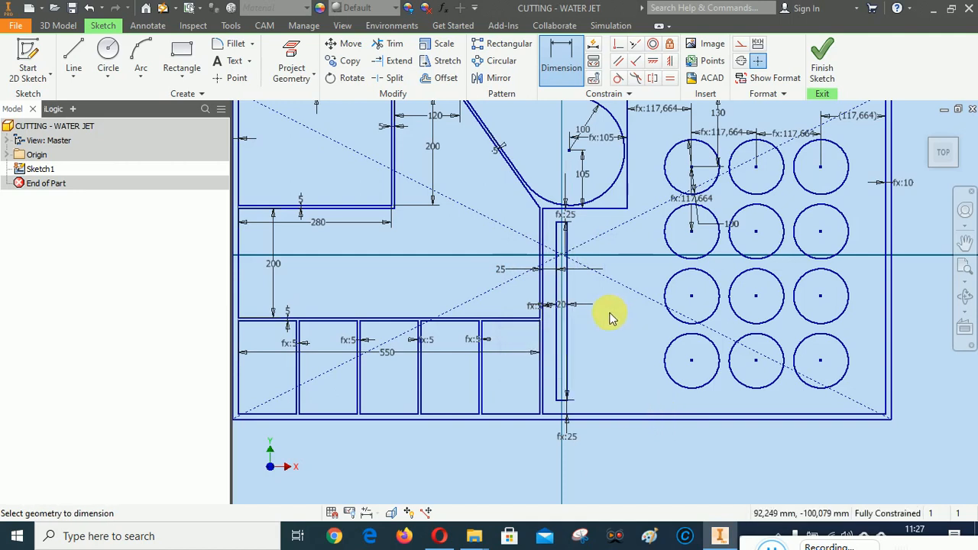
- Create a Rectangular Pattern of the 20 mm wide rectangle towards the circles, with 5 instances spaced 40 mm apart
click(502, 43)
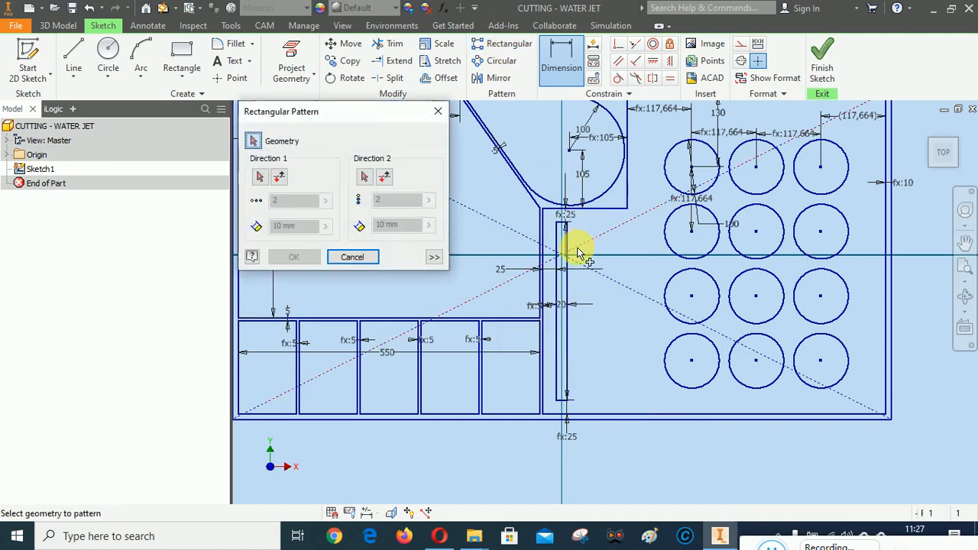
click(579, 402)
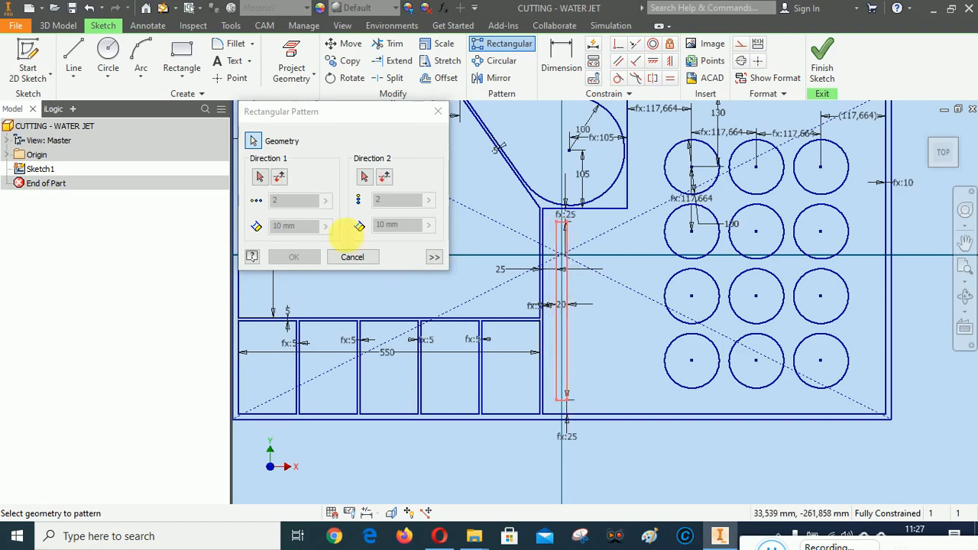
click(260, 177)
click(565, 398)
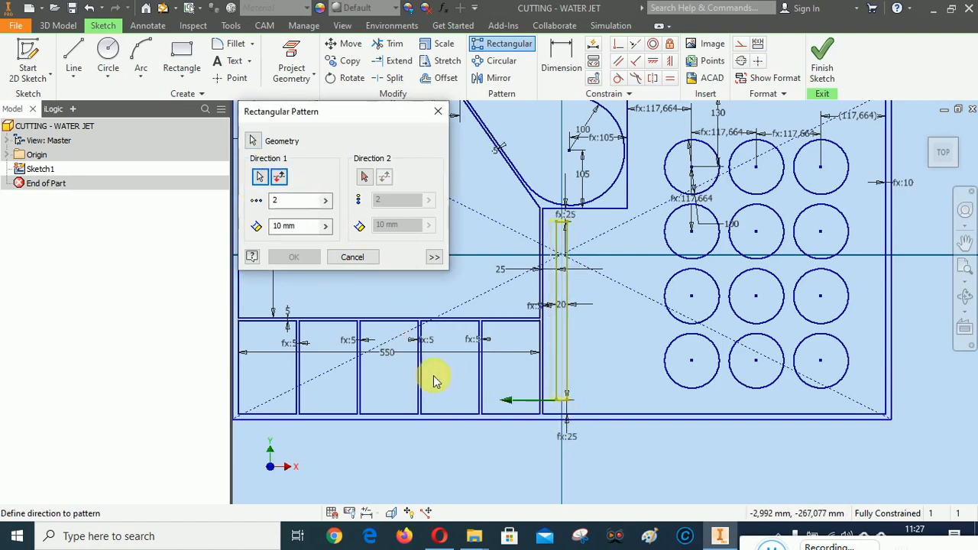
click(279, 177)
click(280, 225)
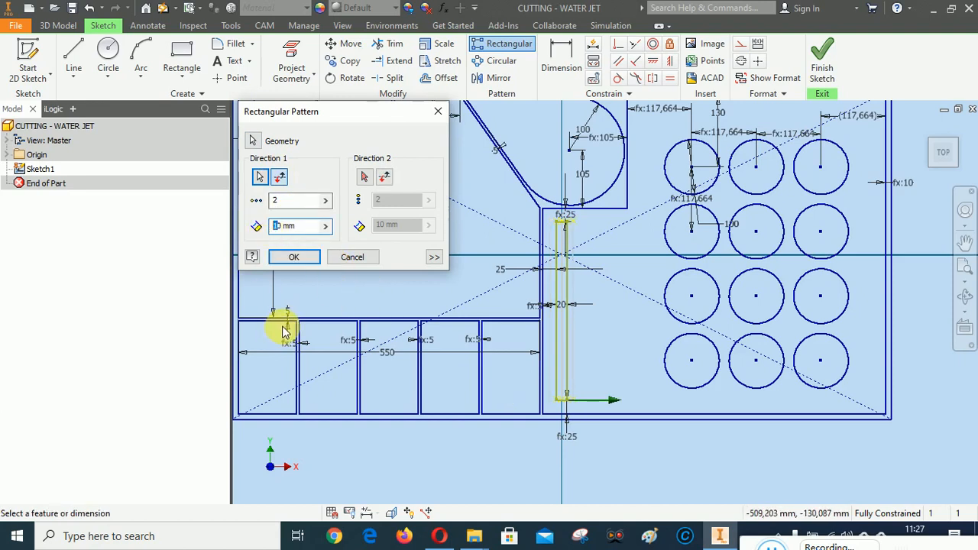
text(40)
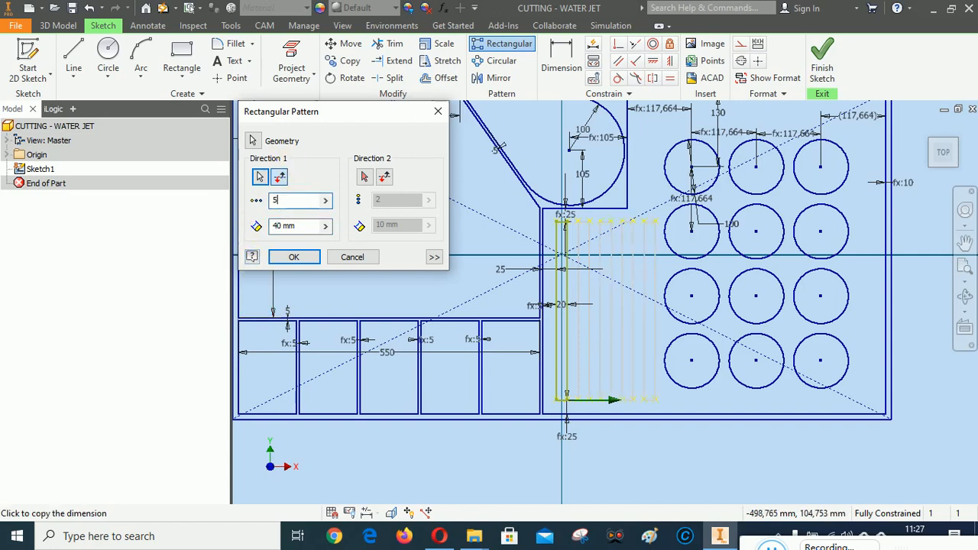
text(5)
click(295, 258)
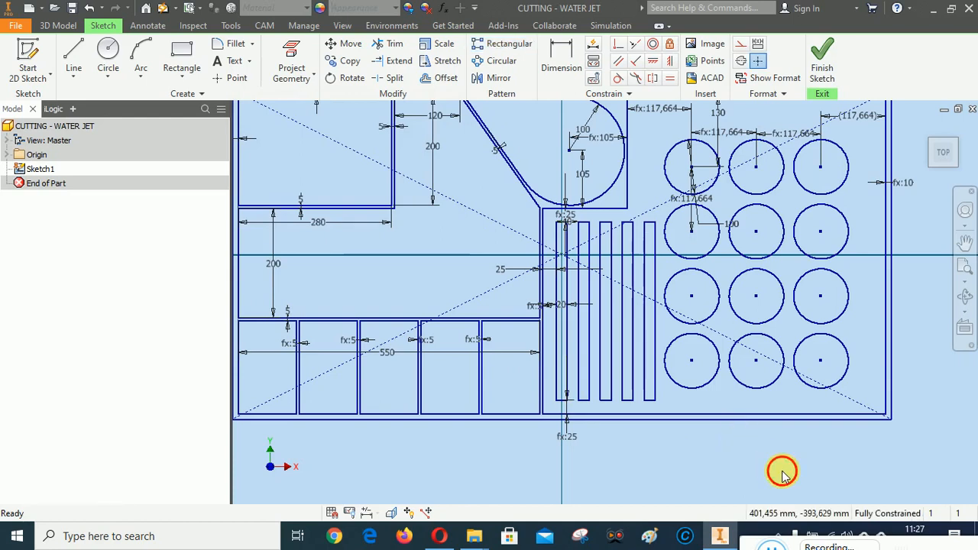
- Sketch a circle about 105 mm in diameter, concentric with the large rounded end of the slanted profile
scroll(597, 416, down, 3)
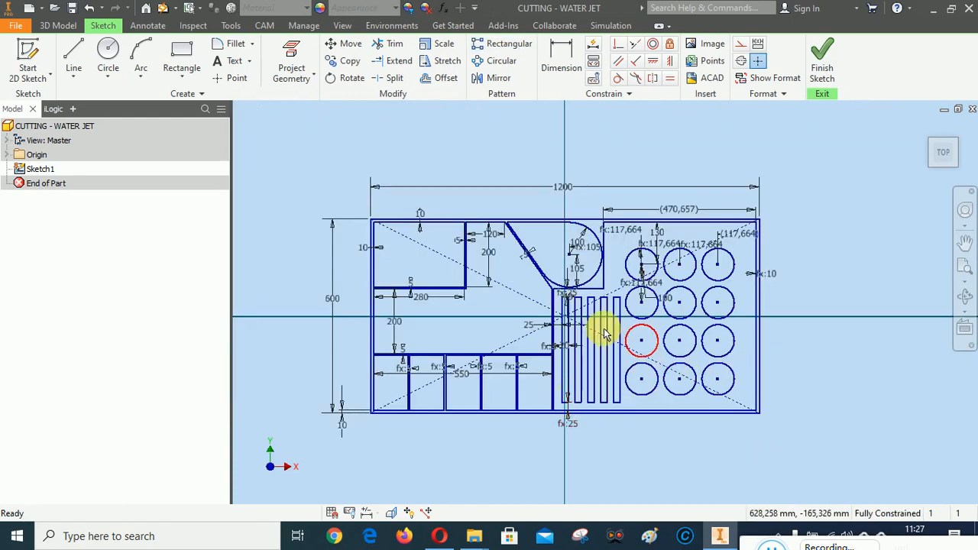
scroll(573, 258, up, 3)
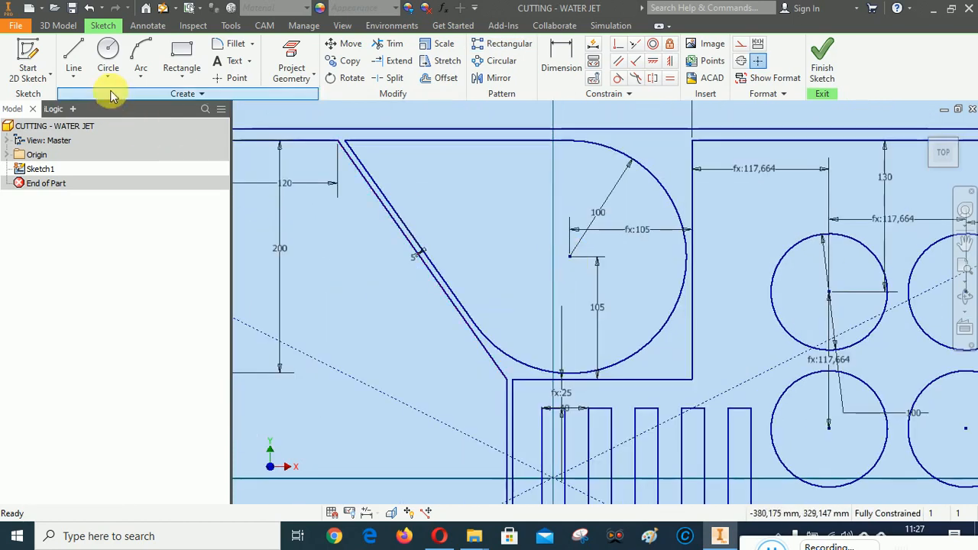
click(108, 67)
click(570, 257)
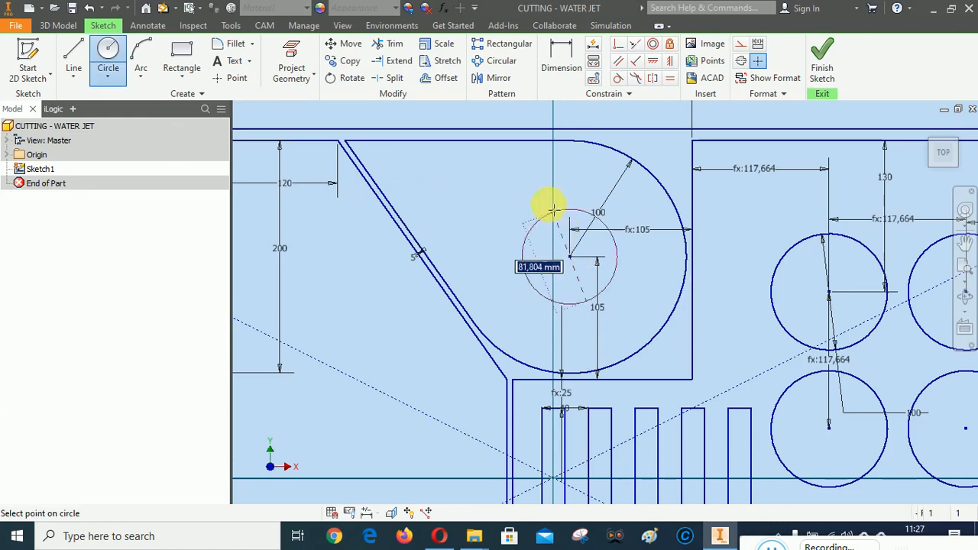
click(539, 203)
- Dimension the concentric circle's diameter as 105 mm
click(561, 58)
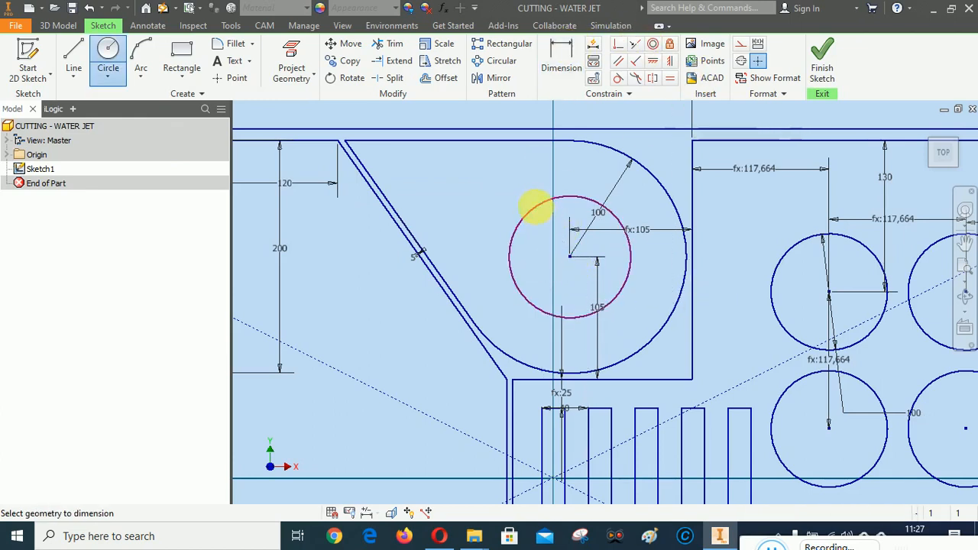
click(531, 211)
click(552, 237)
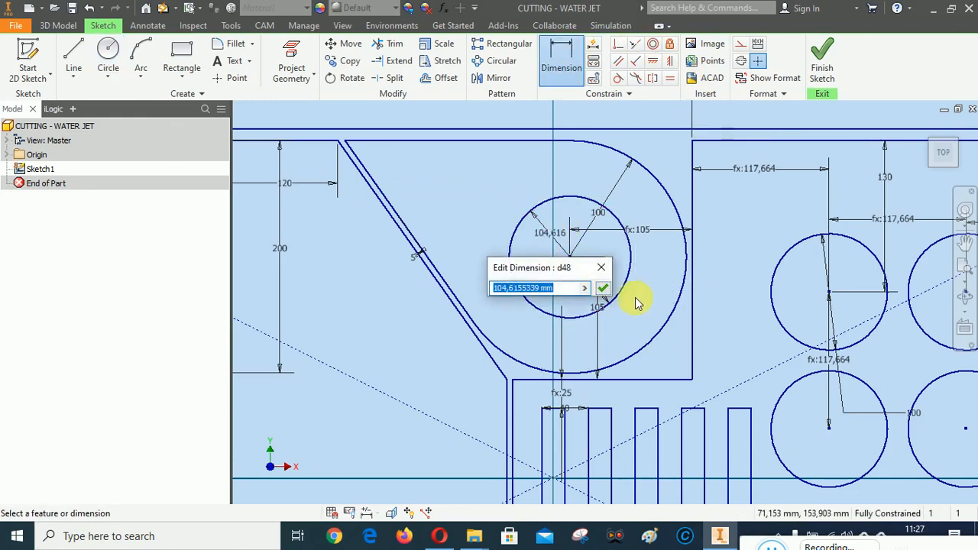
text(105)
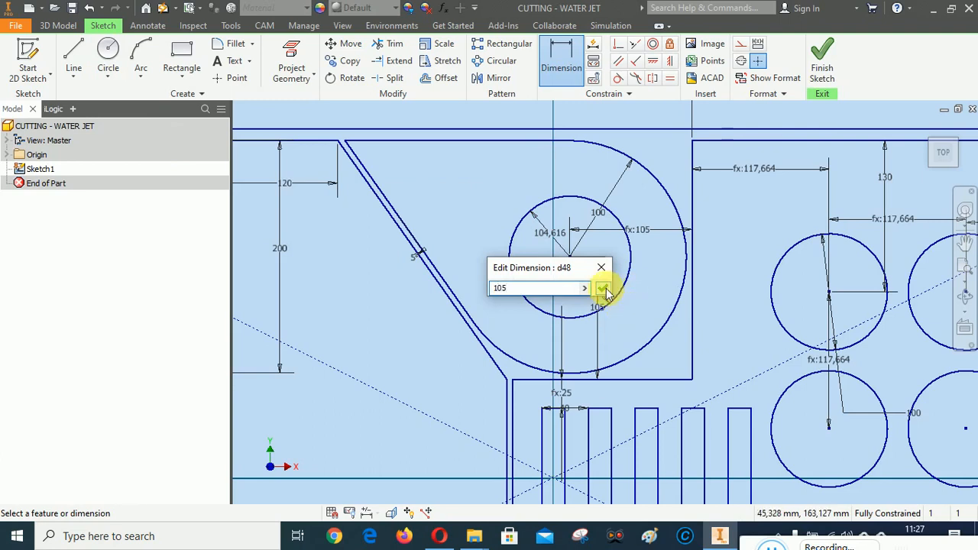
click(603, 288)
mouse_move(773, 547)
mouse_down()
mouse_move(344, 451)
mouse_move(695, 541)
mouse_move(755, 544)
mouse_up()
scroll(467, 328, down, 6)
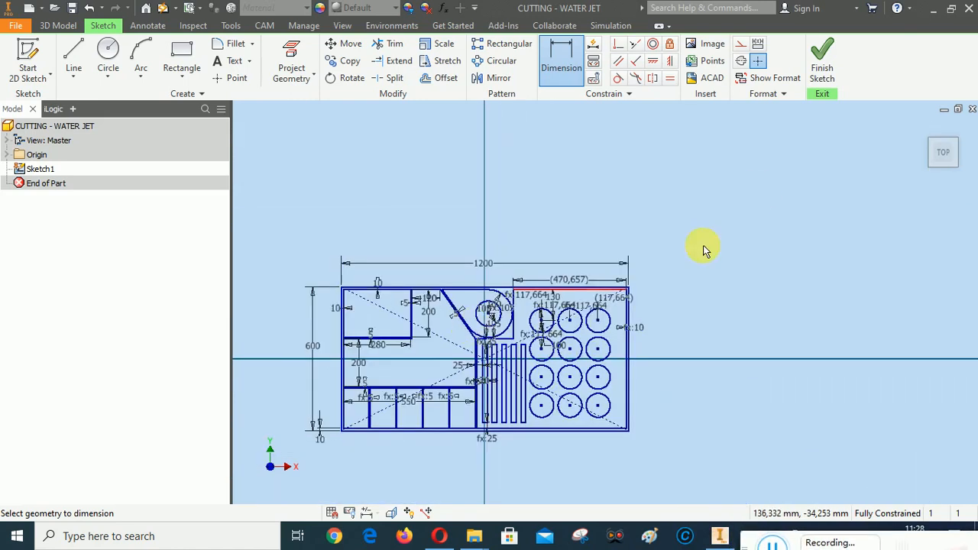
- Finish the sketch and extrude all the part profiles 25 mm, leaving out the border, the narrow gaps, the slots and the holes
click(822, 57)
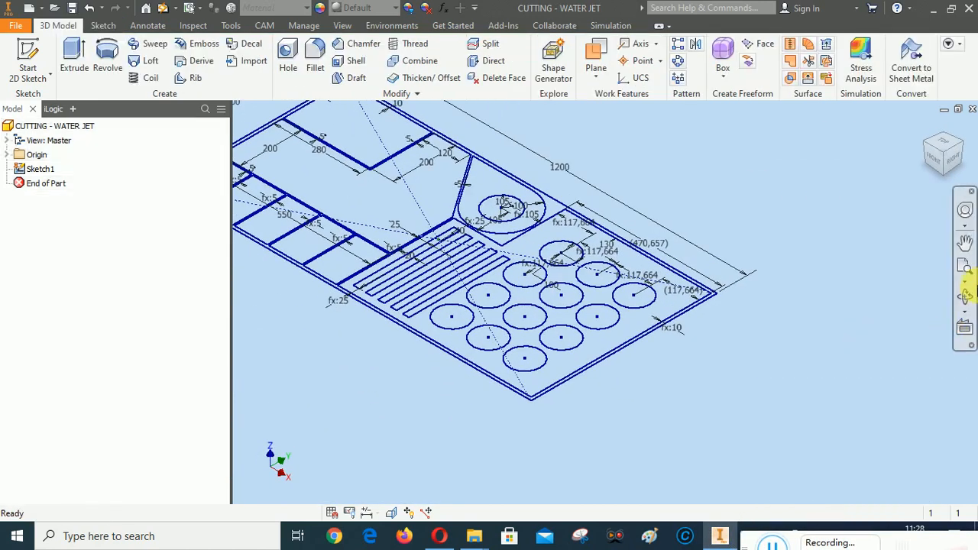
click(965, 265)
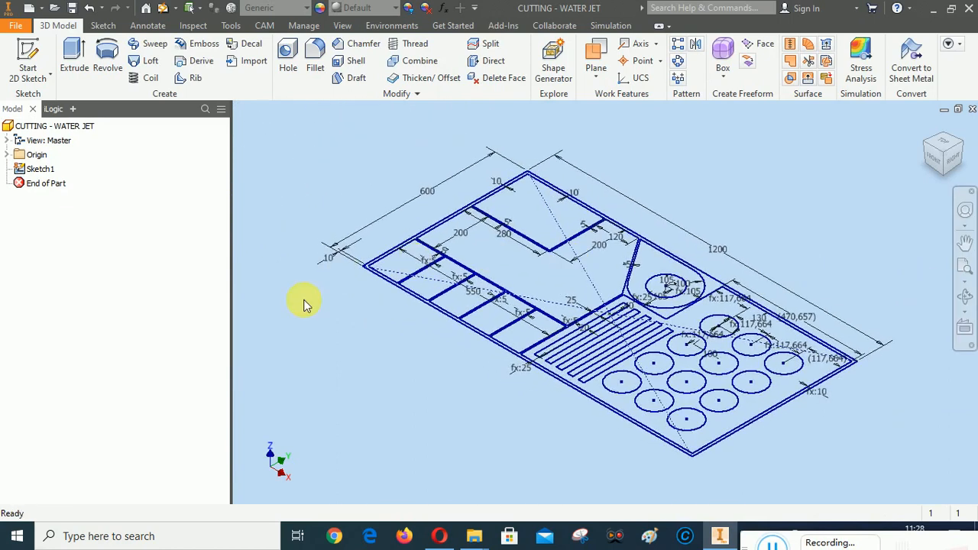
click(74, 58)
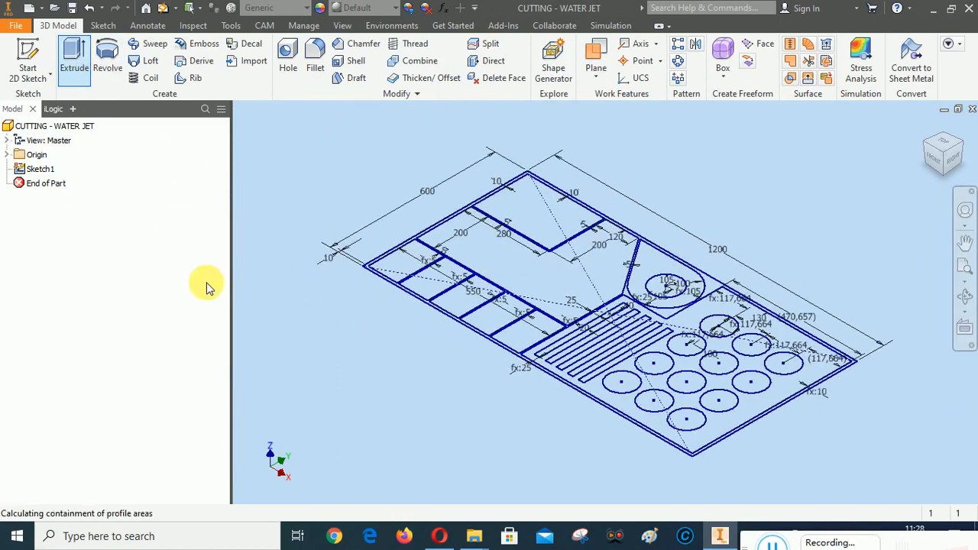
click(491, 248)
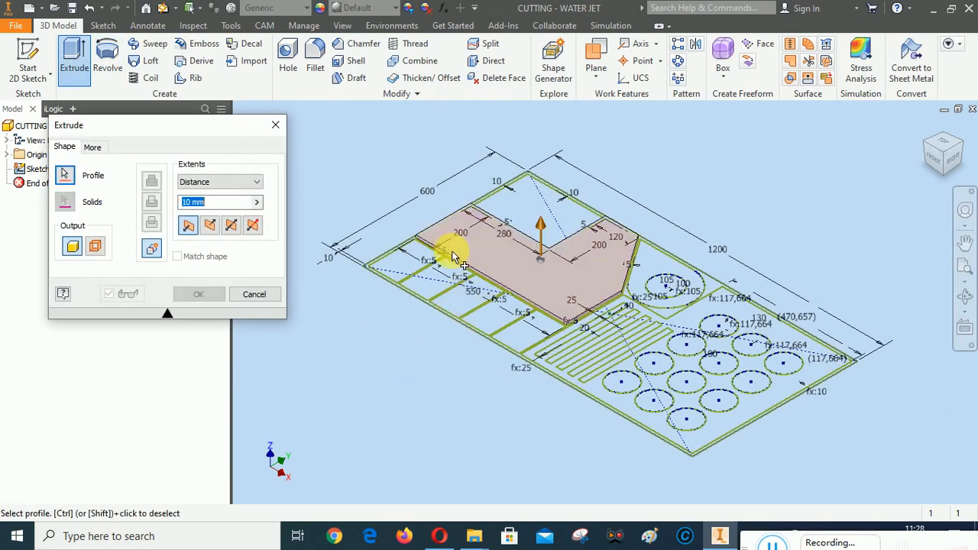
click(417, 260)
click(439, 276)
click(463, 306)
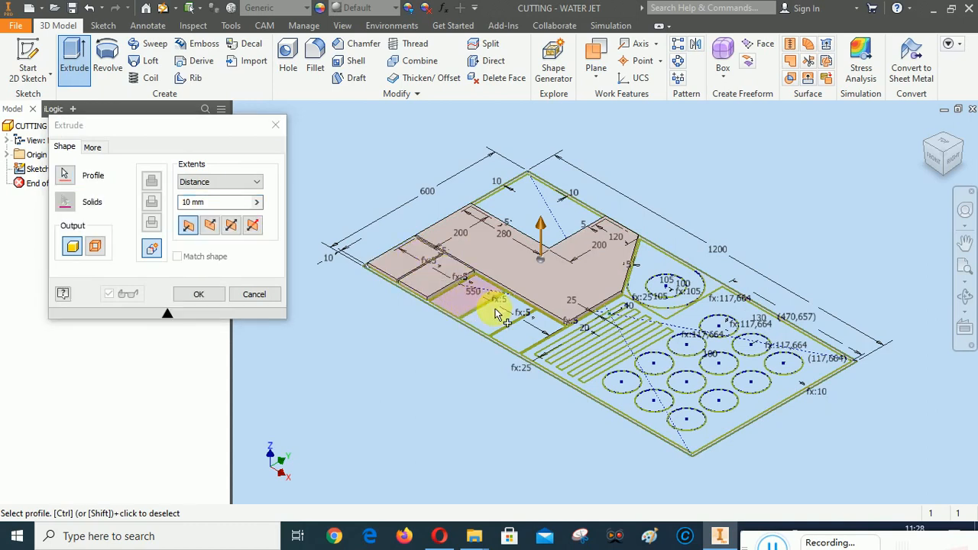
click(524, 334)
click(538, 218)
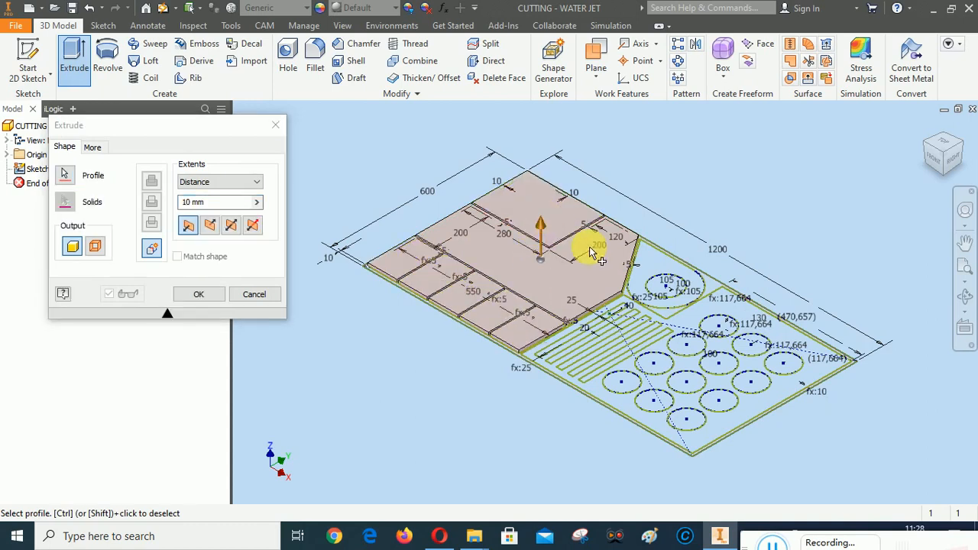
click(656, 265)
click(688, 316)
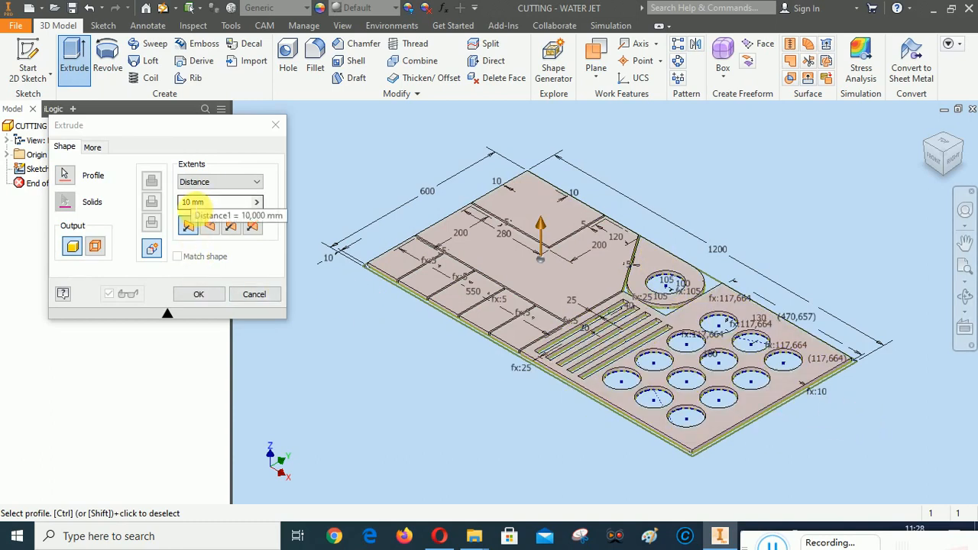
double_click(186, 202)
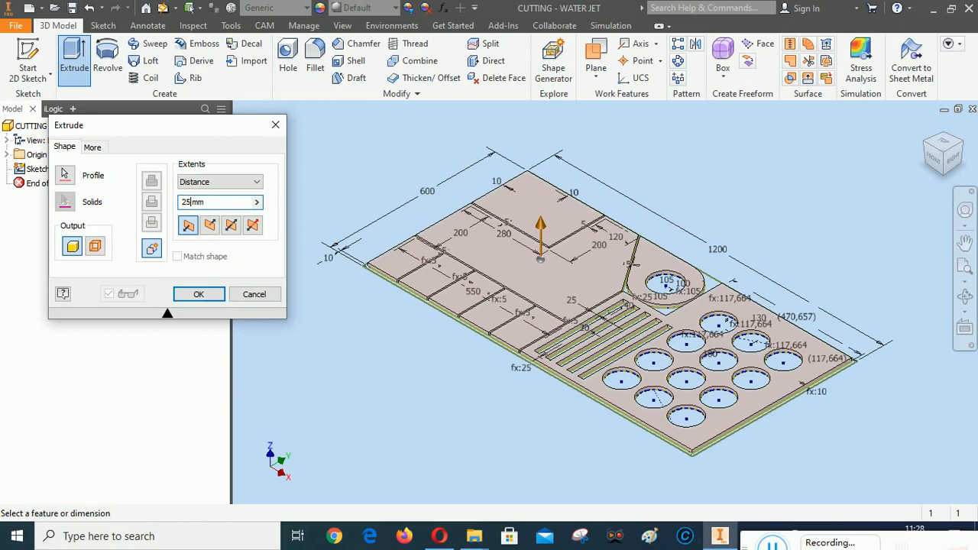
click(202, 295)
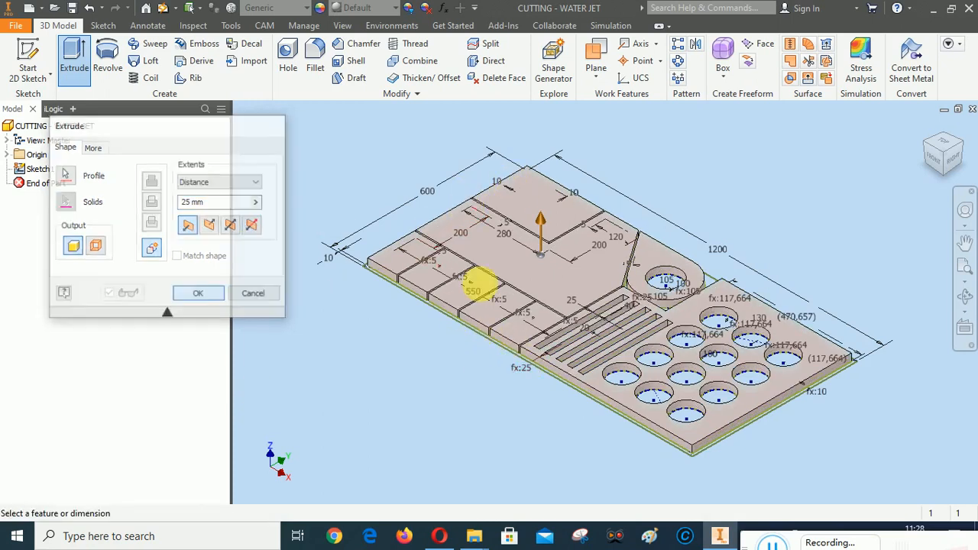
- Check the extruded plate from the front and in the home view, and save the part
click(939, 164)
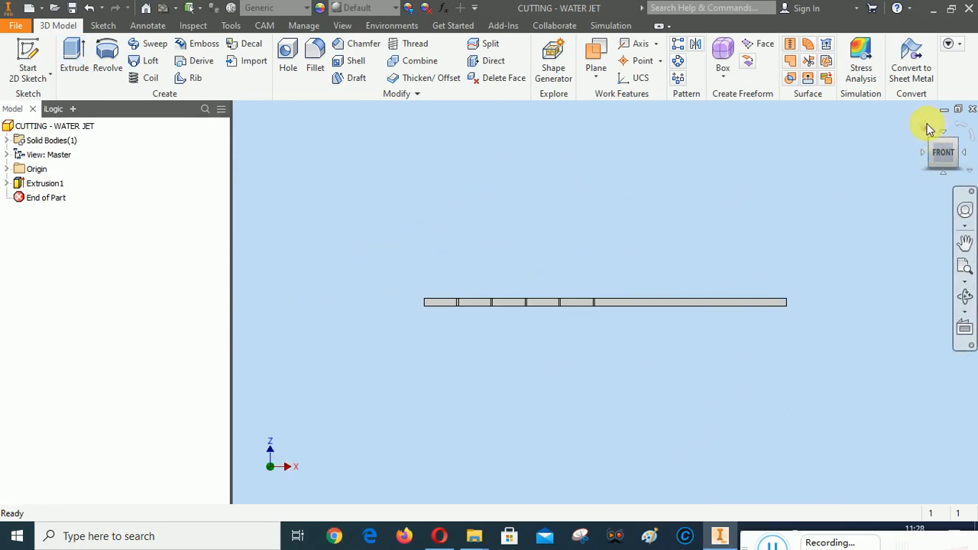
click(928, 128)
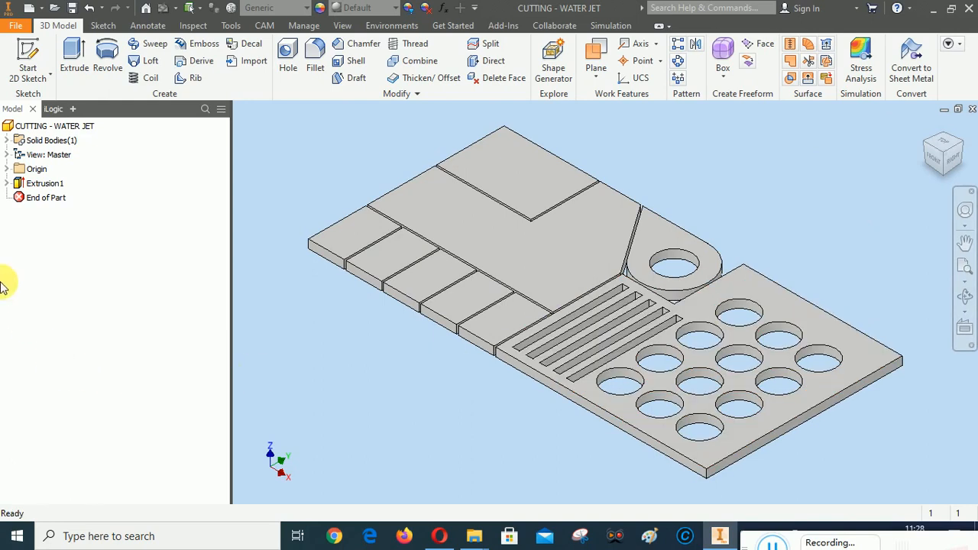
click(72, 8)
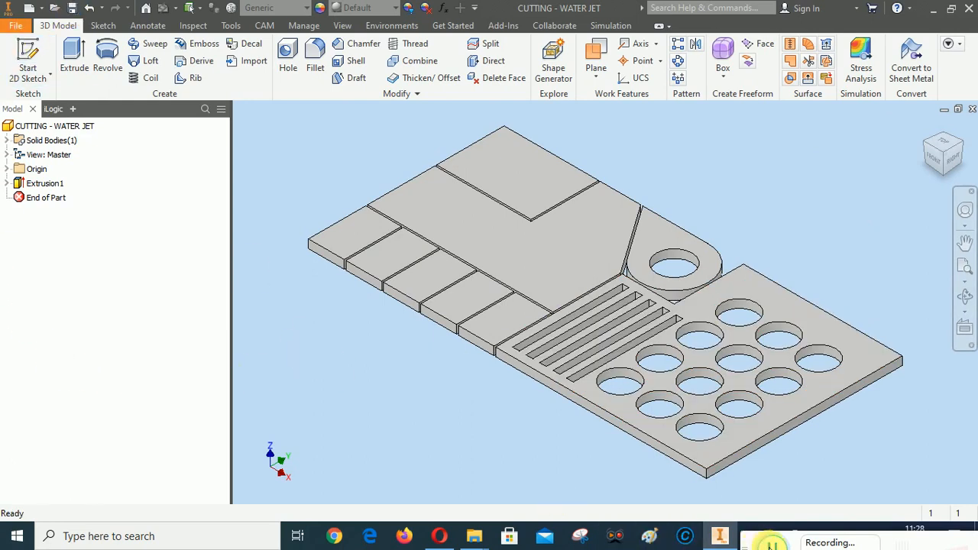
click(772, 542)
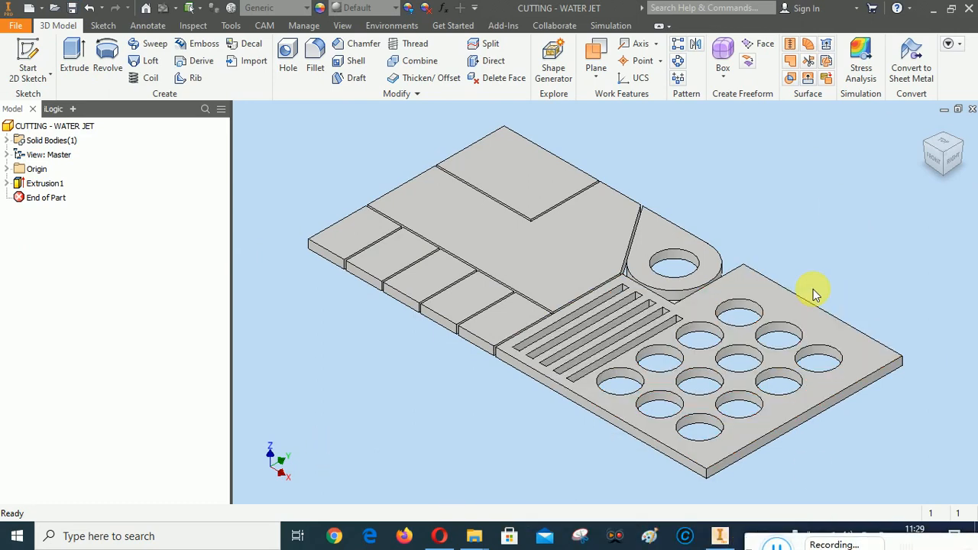
click(937, 160)
click(943, 127)
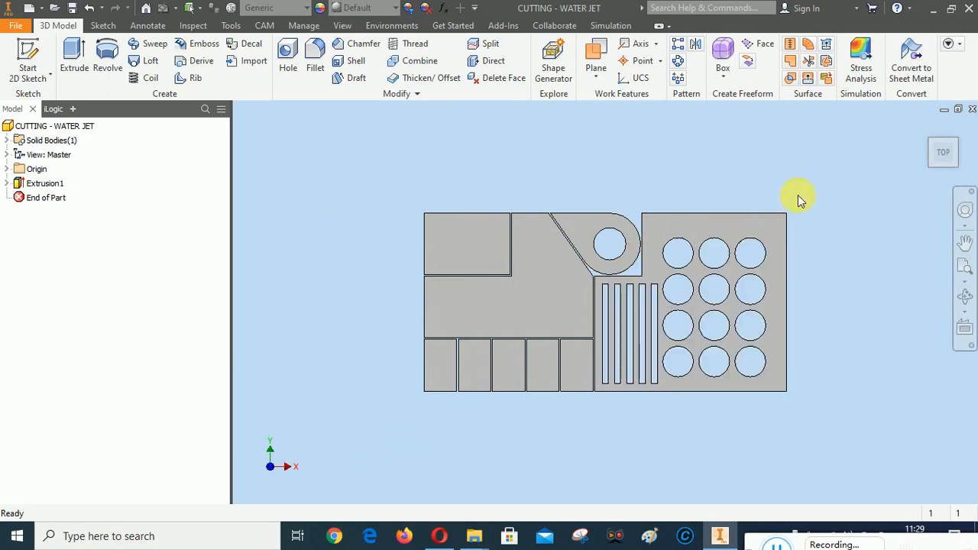
click(929, 130)
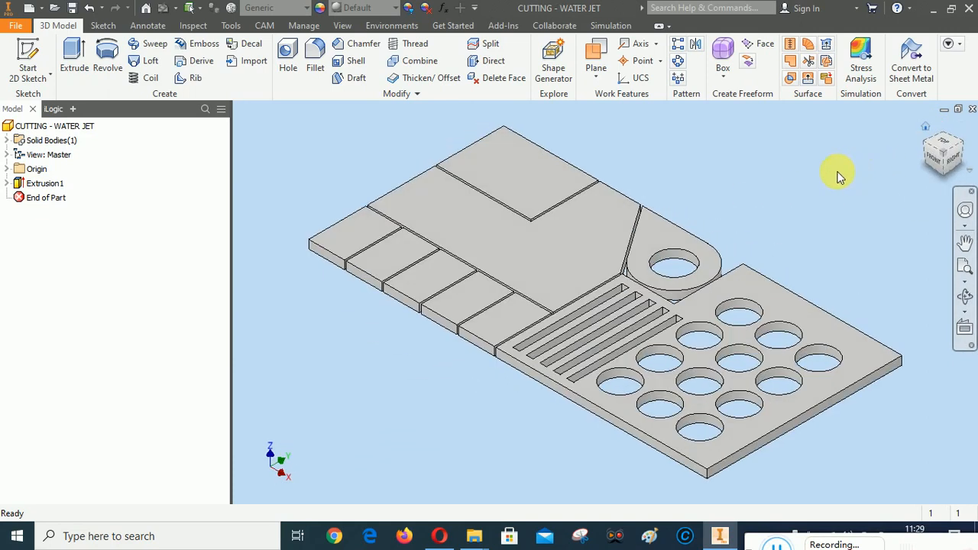
- Assign the material Steel, Mild in the part's iProperties, update the physical properties and apply the change
right_click(67, 132)
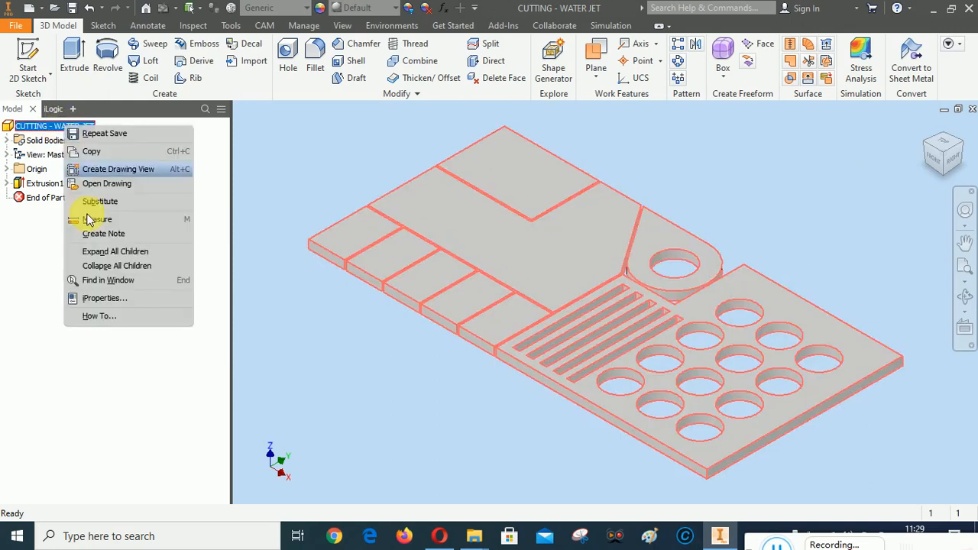
click(103, 300)
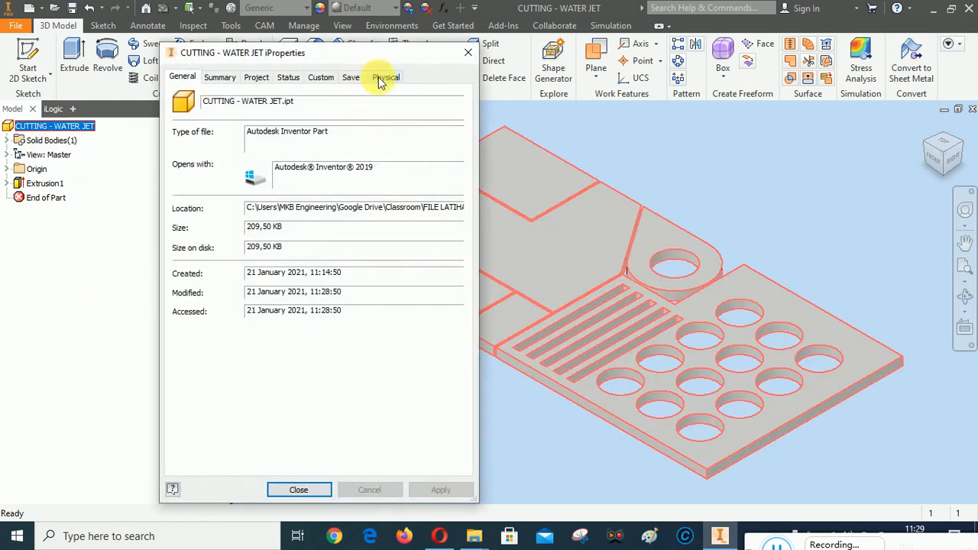
click(384, 77)
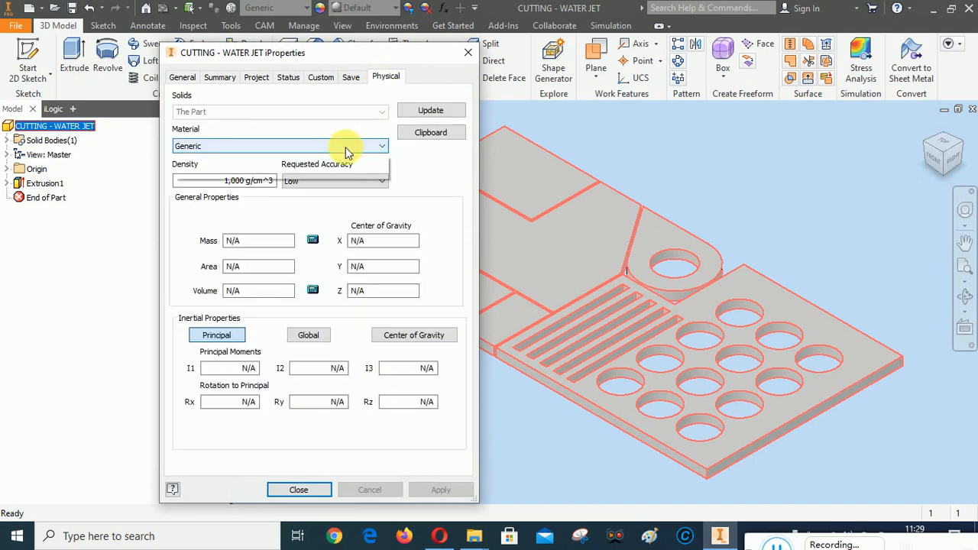
click(385, 146)
scroll(281, 321, down, 12)
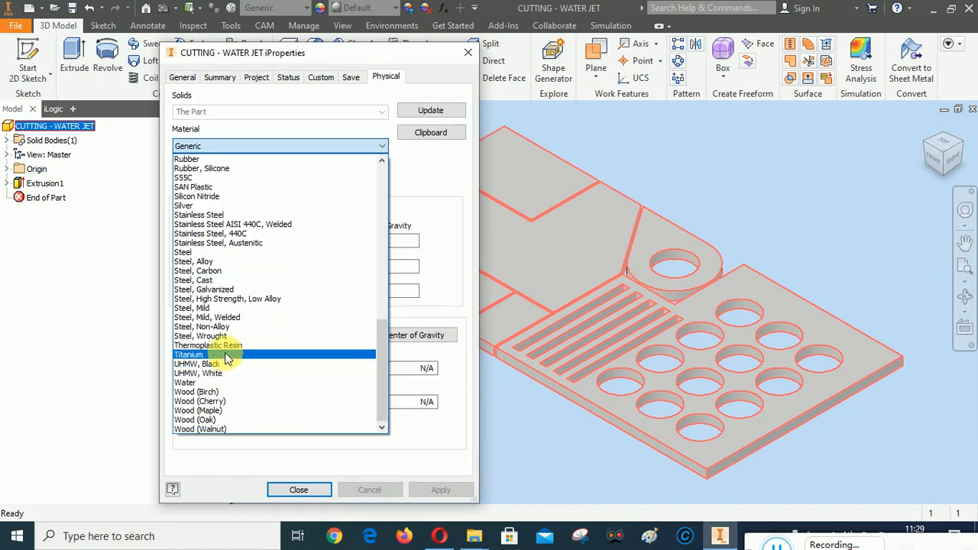
click(219, 309)
click(432, 111)
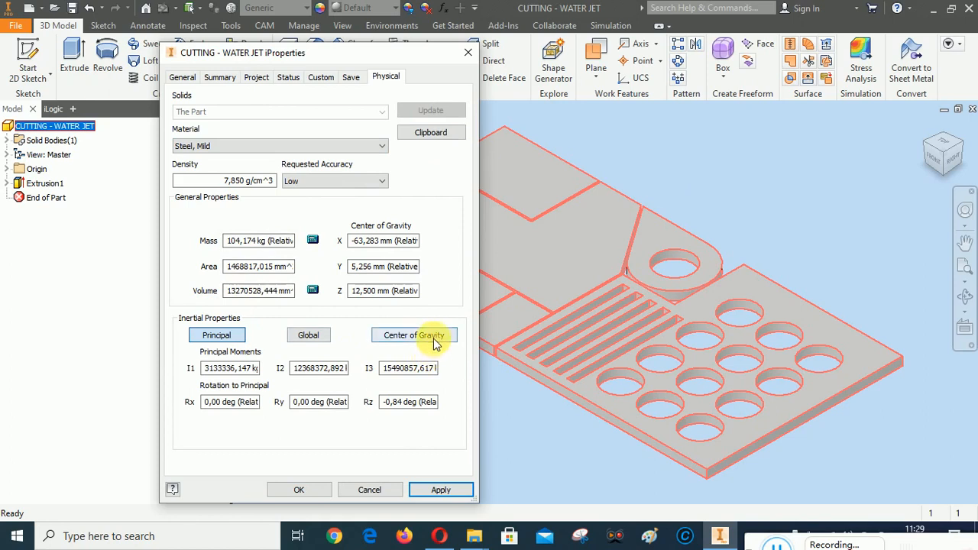
click(440, 490)
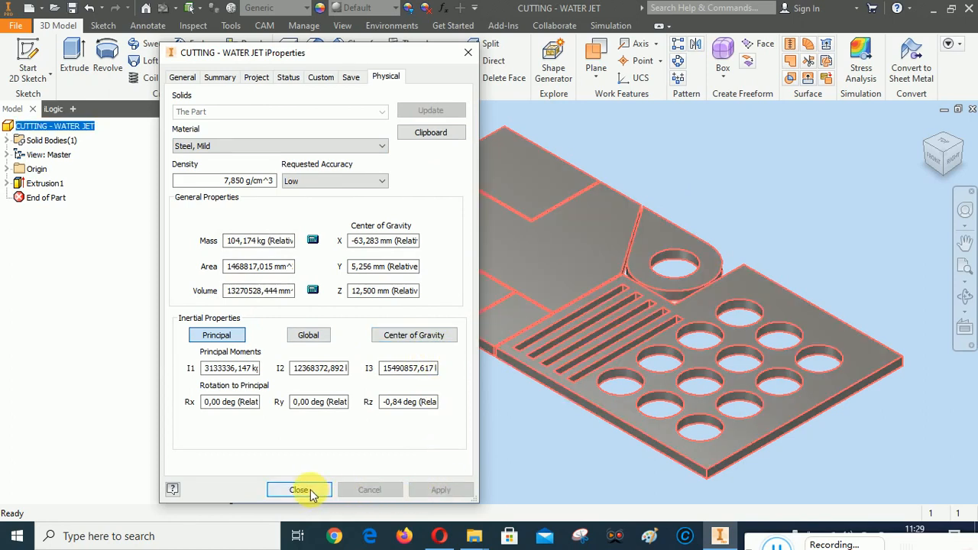
click(313, 493)
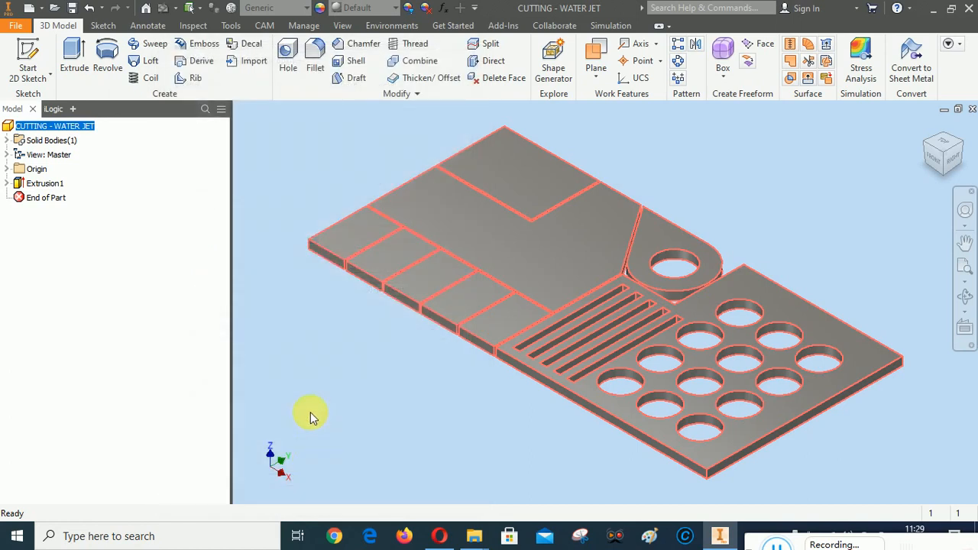
- Give the part the Sky Blue Medium appearance and save the file
click(396, 9)
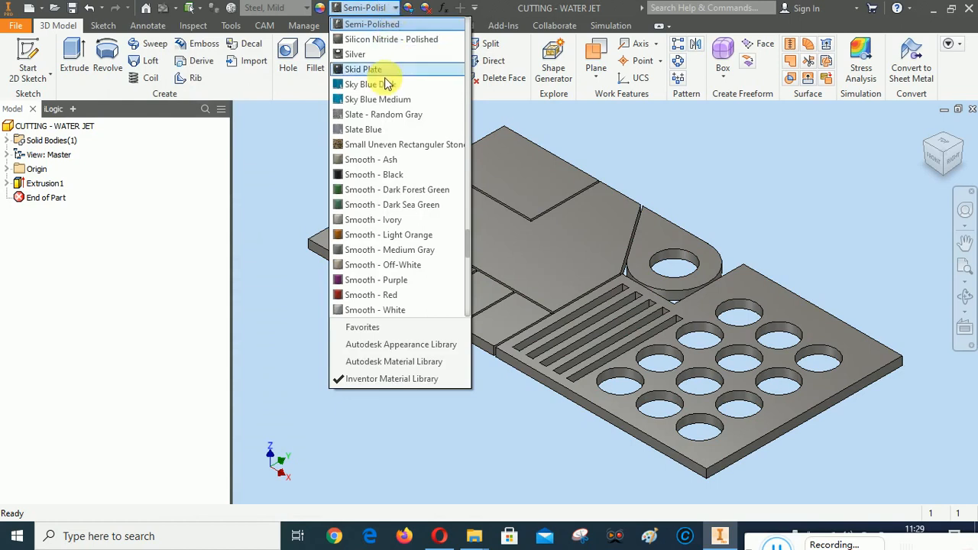
click(336, 200)
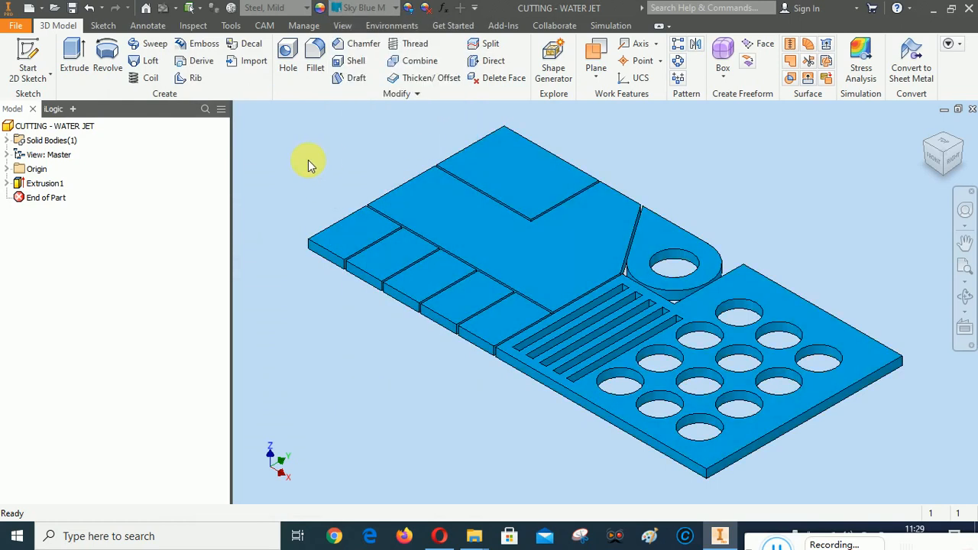
click(72, 7)
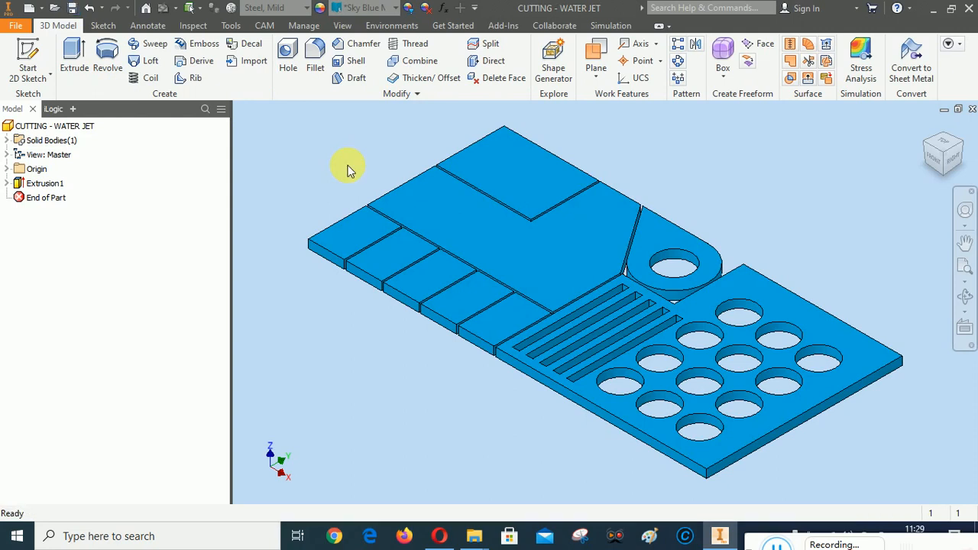
- Create a CAM setup with operation type Cutting and place its origin on the stock box's upper front-left corner
click(265, 25)
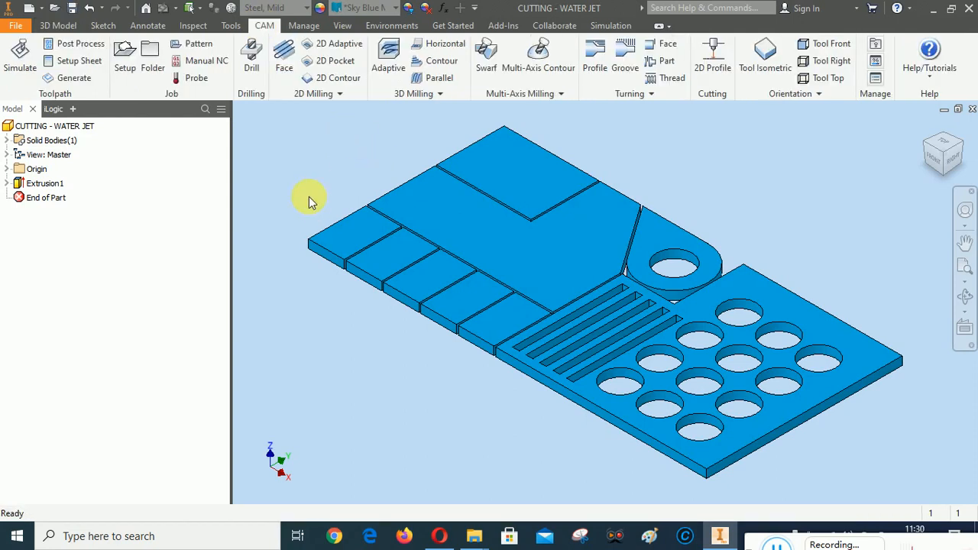
click(124, 59)
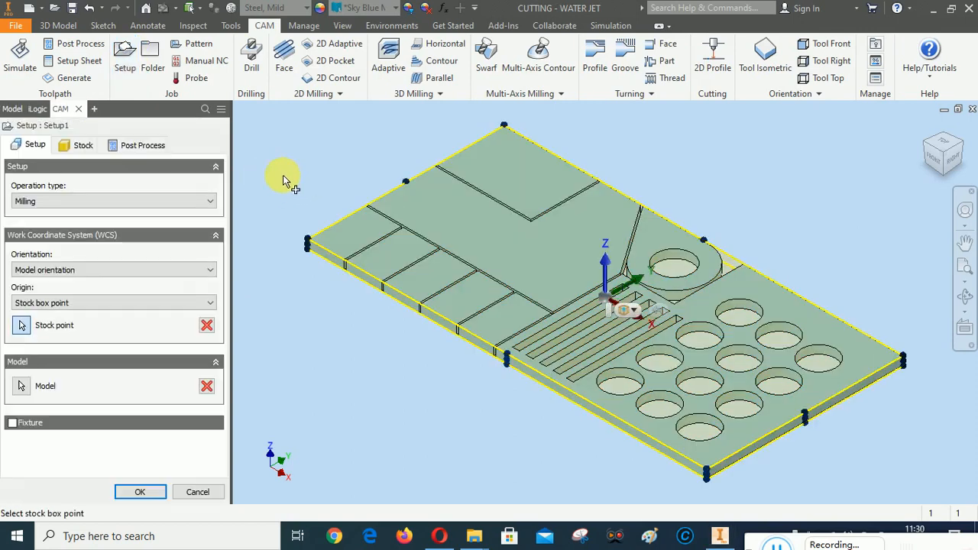
click(75, 200)
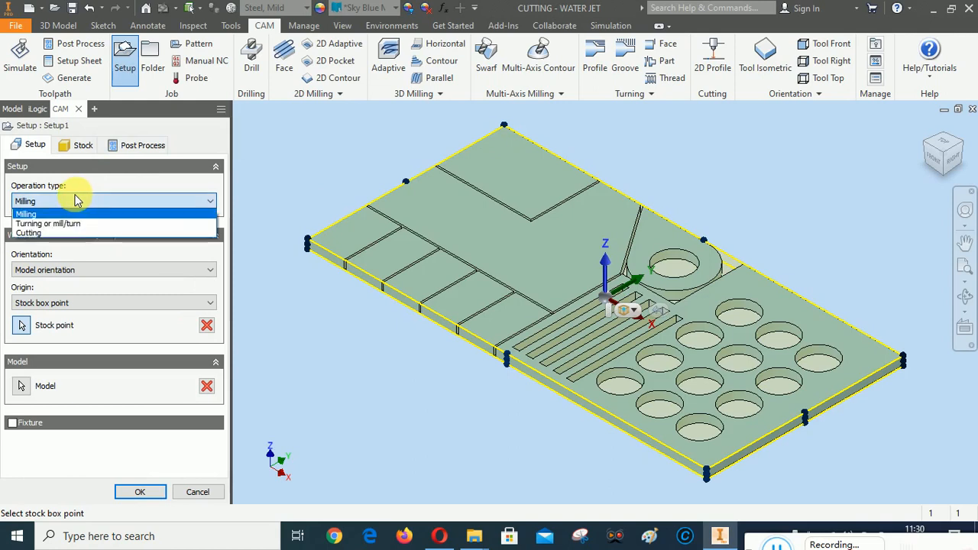
click(62, 235)
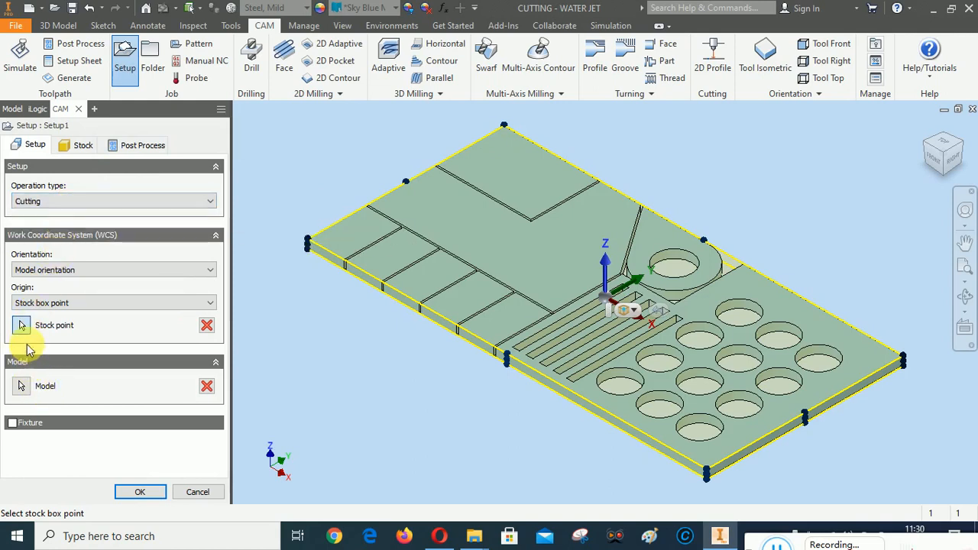
click(308, 243)
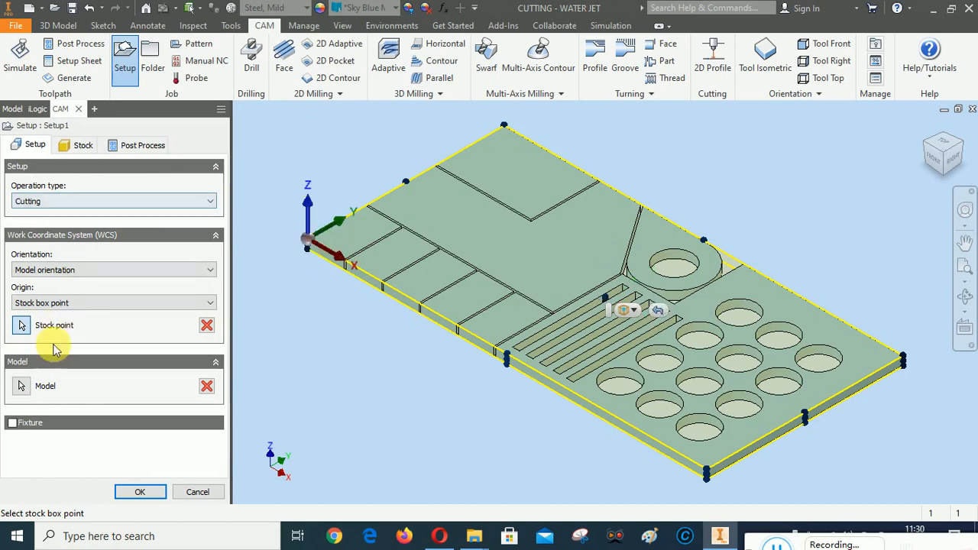
click(21, 385)
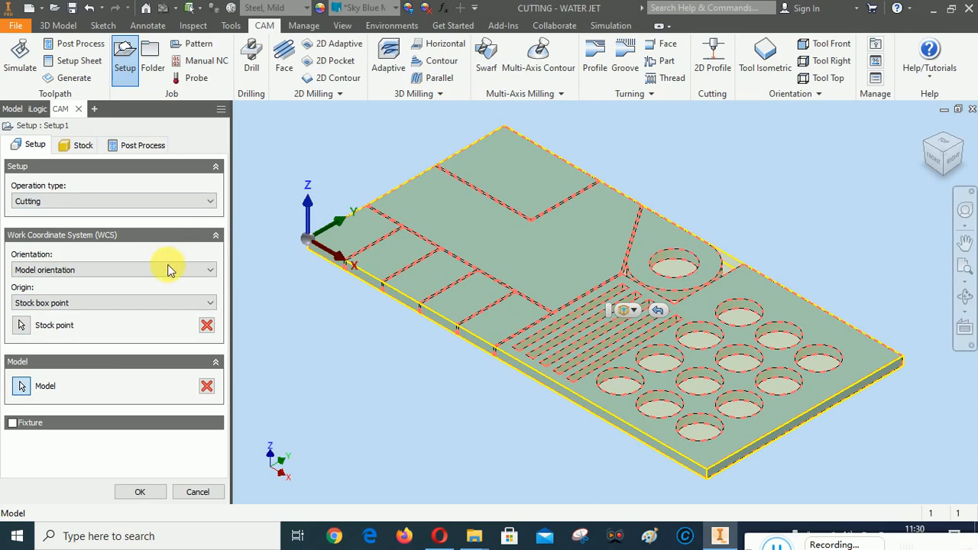
- Set the setup's stock side offset to 10 mm and its top offset to 0 mm
click(77, 145)
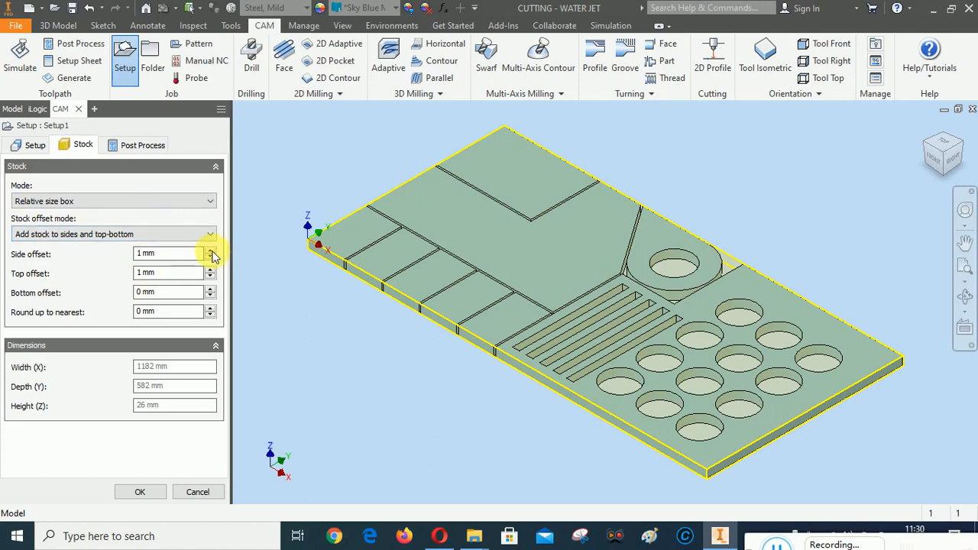
click(146, 257)
text(0)
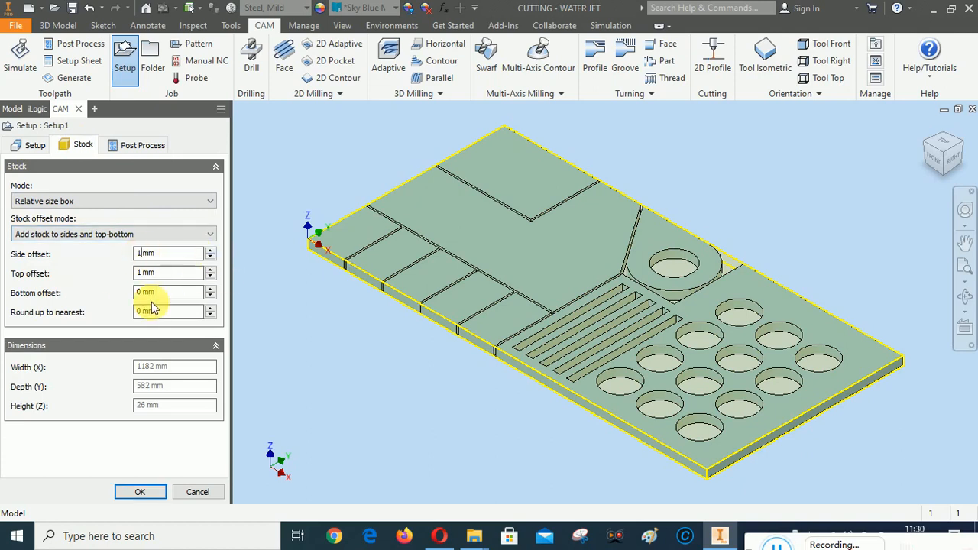
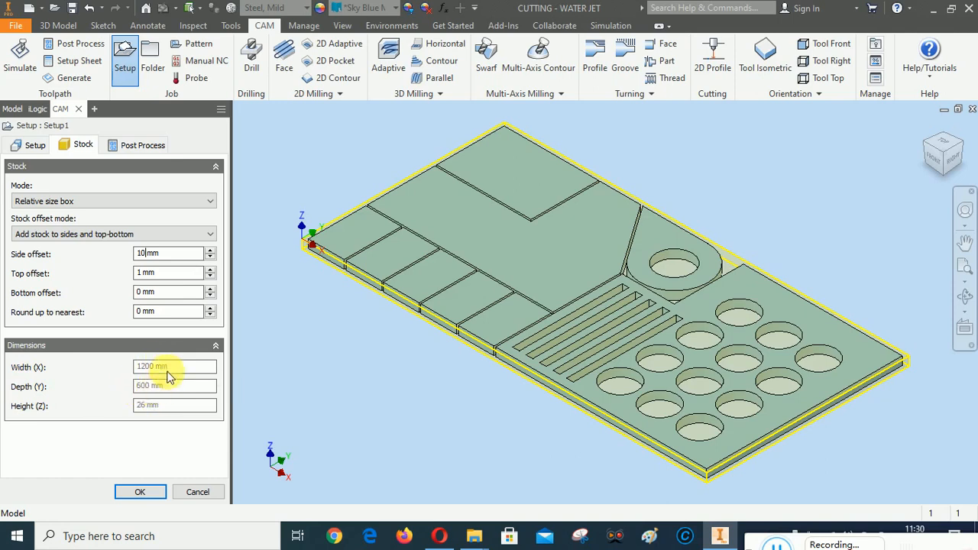
click(209, 275)
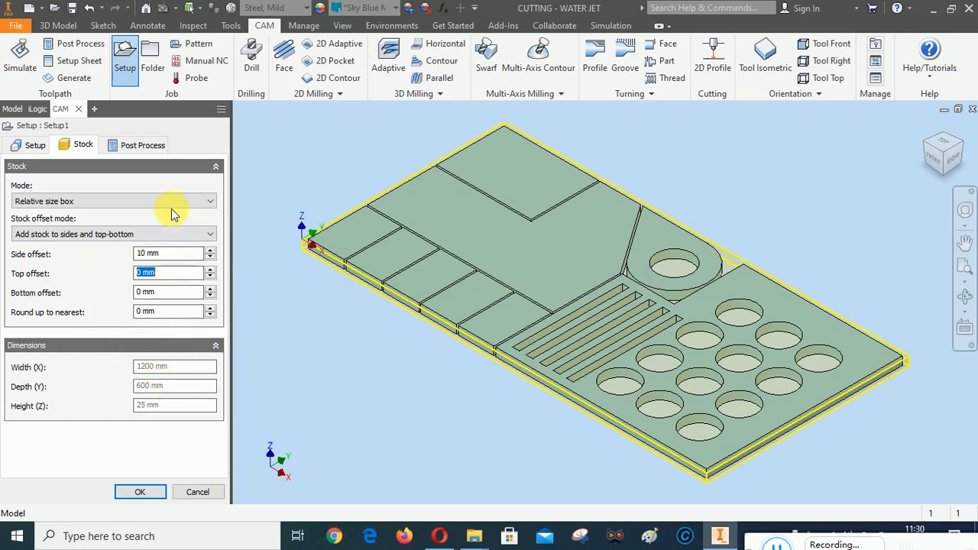
- Set the setup's program number to 1013, check its stock settings and accept the setup
click(134, 146)
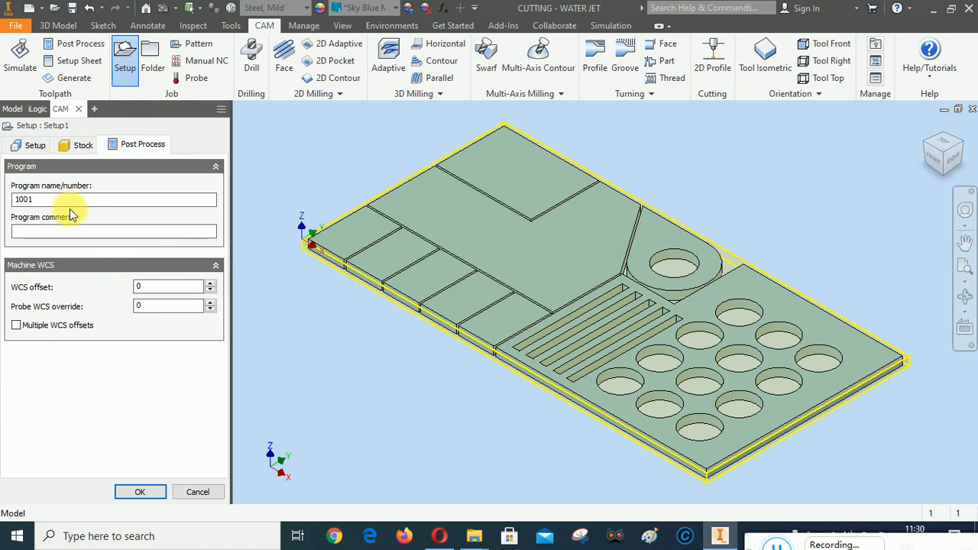
click(43, 202)
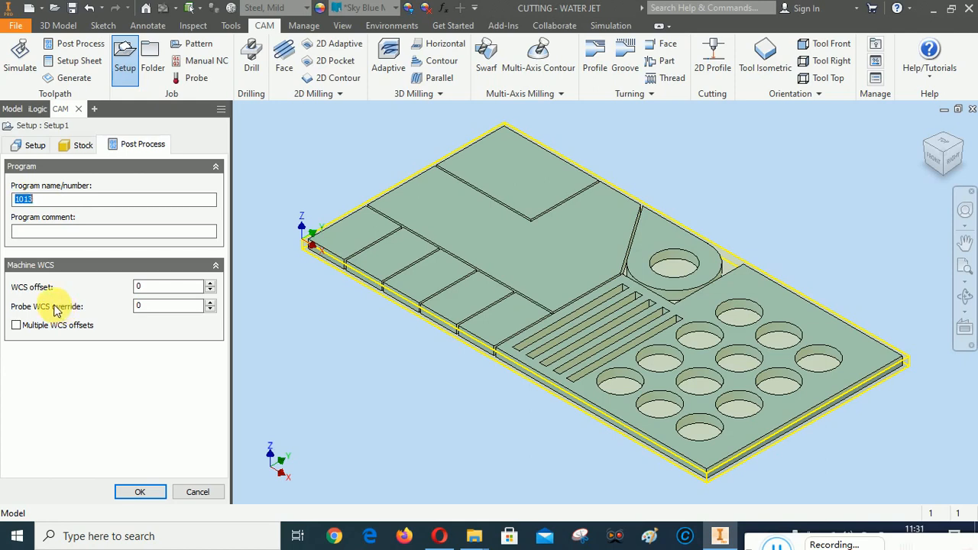
click(80, 144)
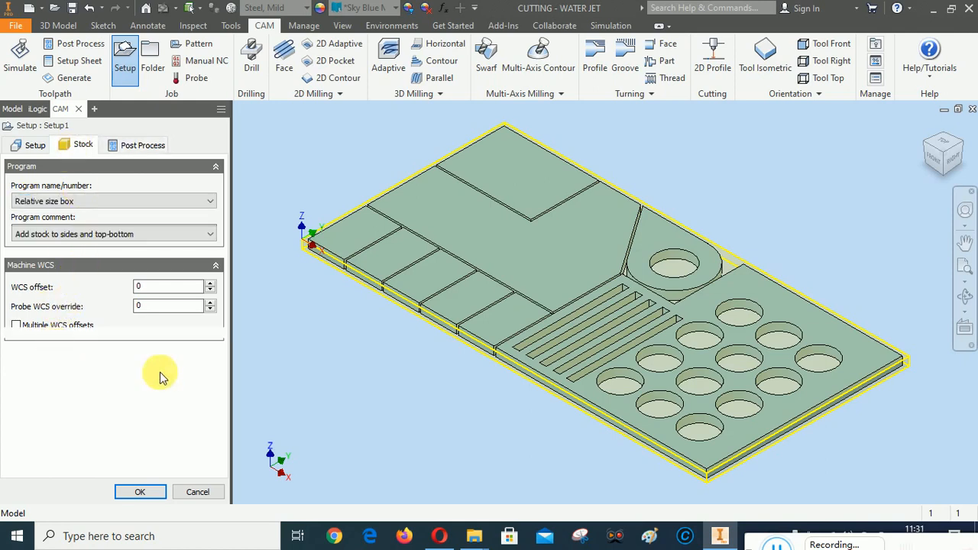
click(33, 145)
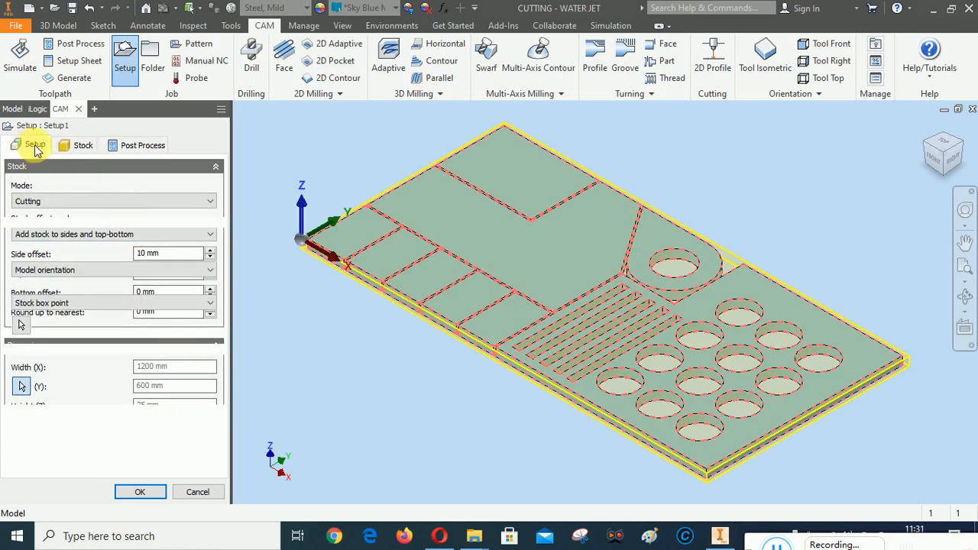
click(144, 492)
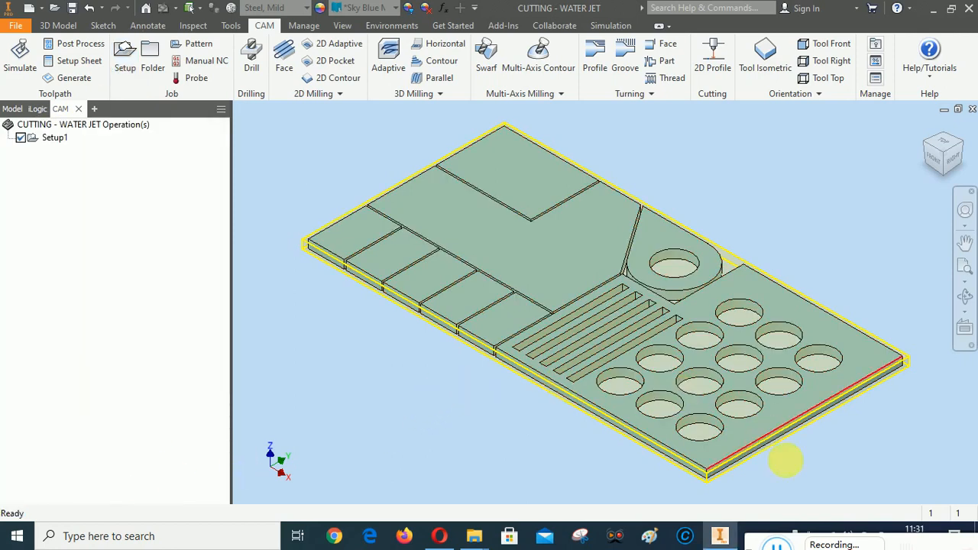
- Rename the CAM setup as WATER JET
drag(778, 544, 684, 527)
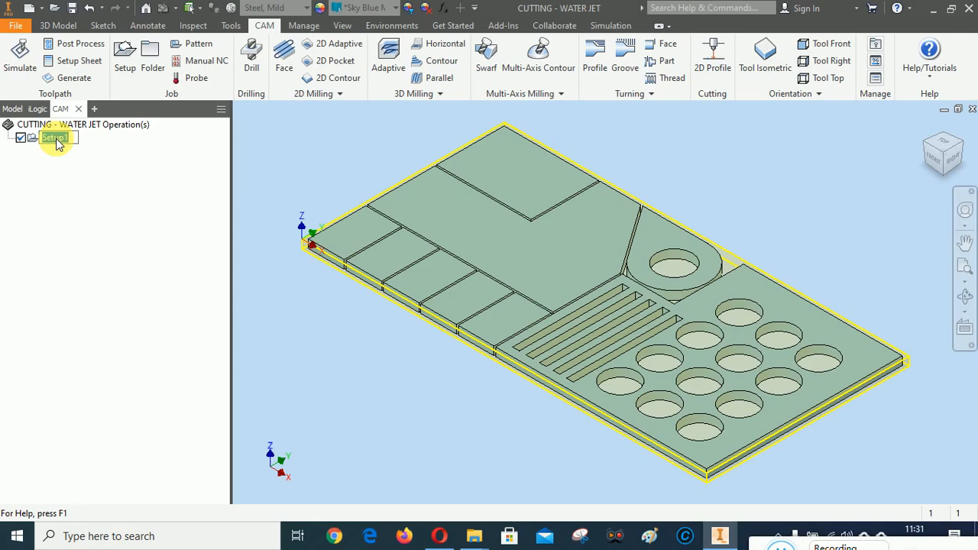
text(WATER JET)
key(Return)
- Start a 2D Profile operation with Waterjet cutting and set its cutting, lead-in and lead-out feedrates to 100 mm/min
click(93, 219)
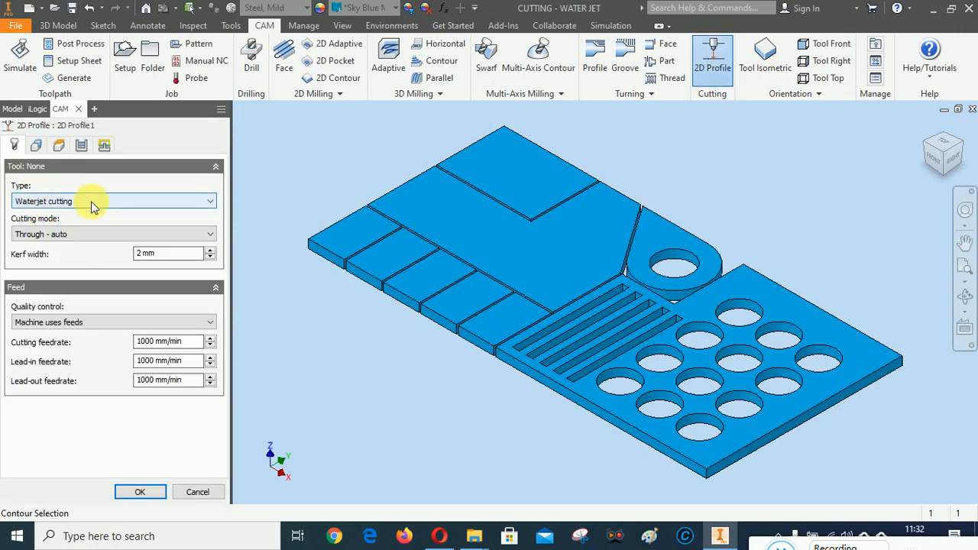
click(90, 201)
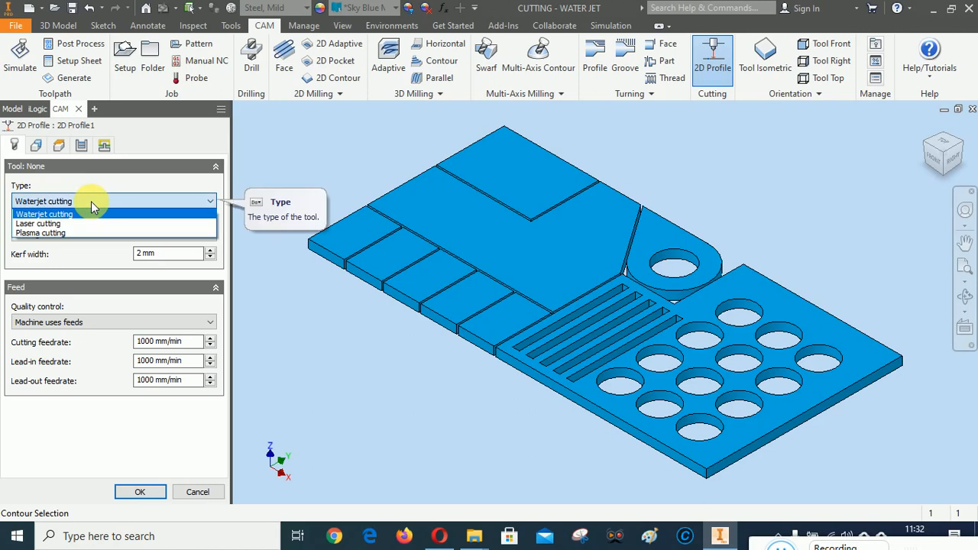
click(90, 201)
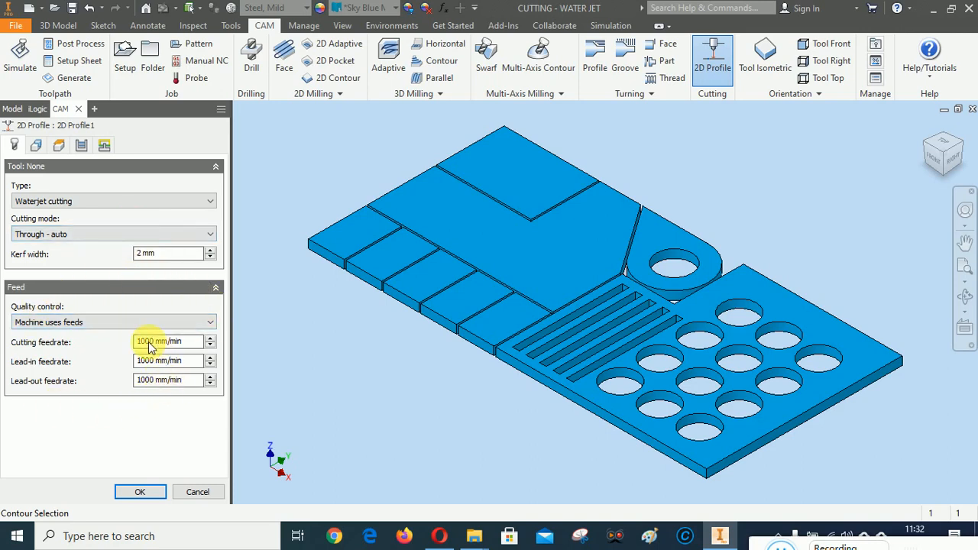
drag(148, 345, 136, 363)
text(1)
text(1)
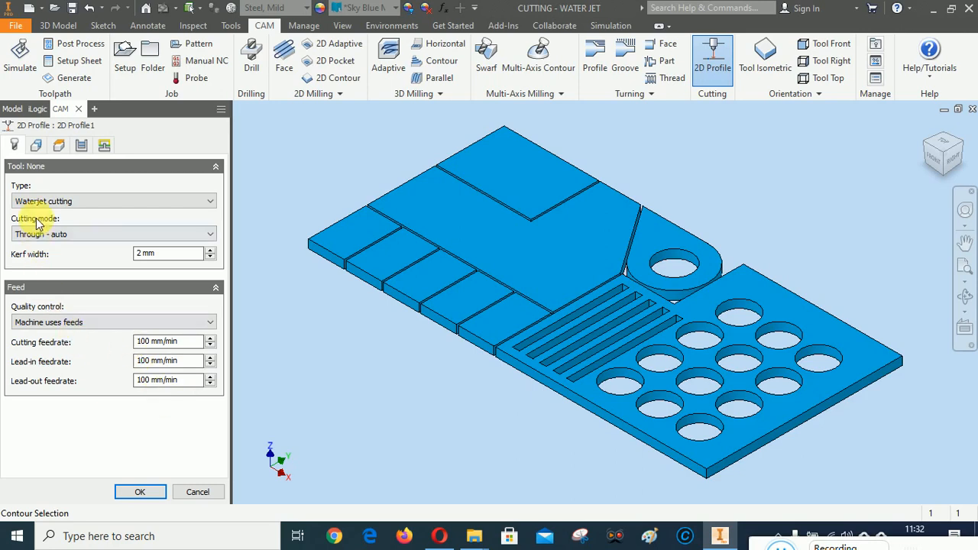
- Limit the 2D profile geometry to outer loops and review the heights, passes and linking settings
click(36, 145)
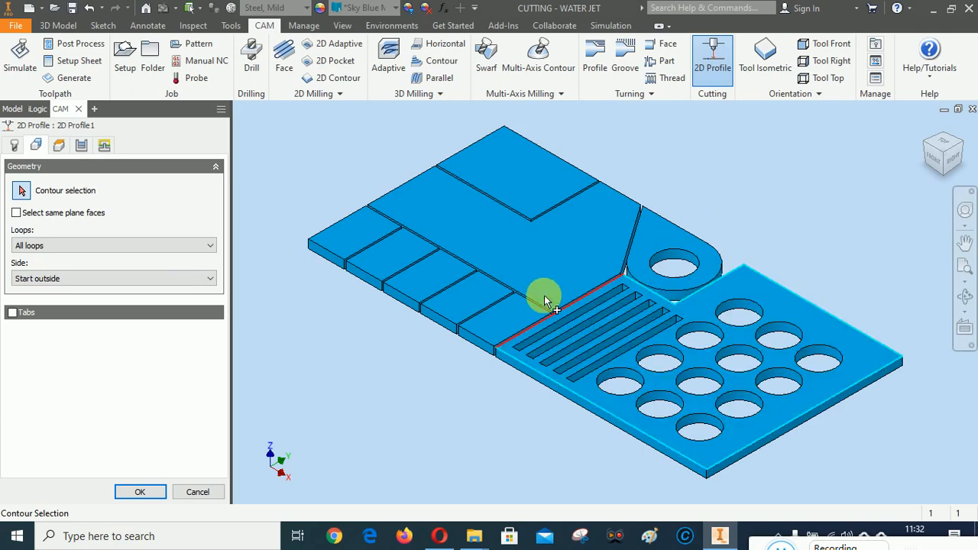
click(78, 246)
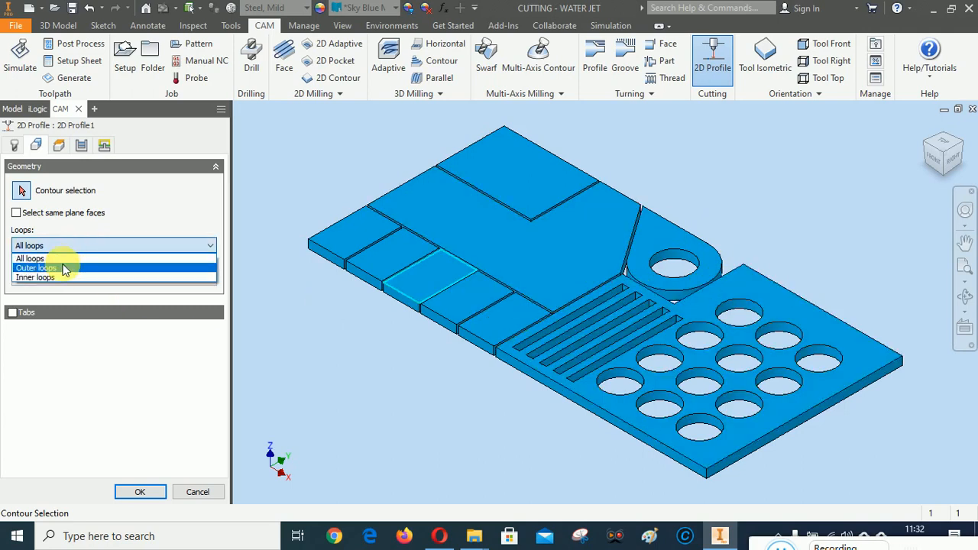
click(63, 271)
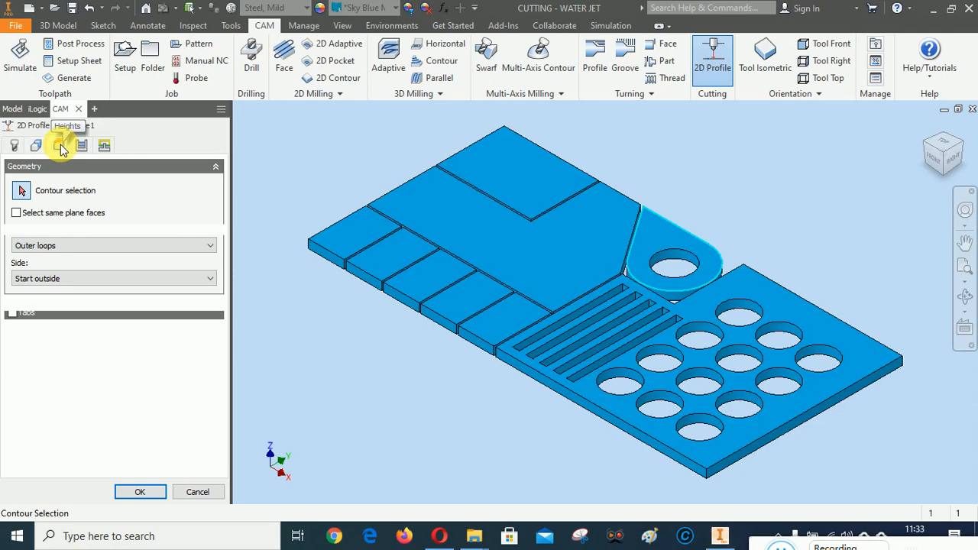
click(60, 146)
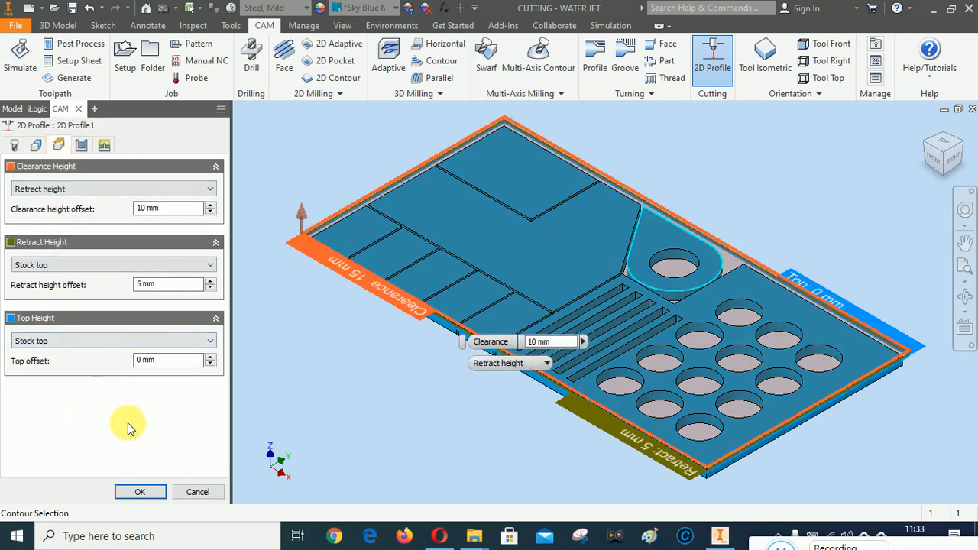
click(81, 145)
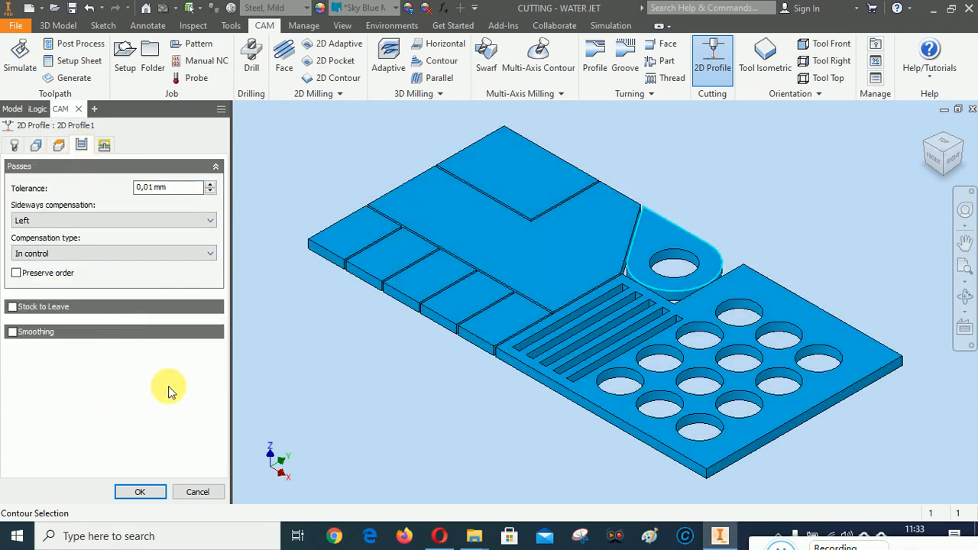
click(105, 147)
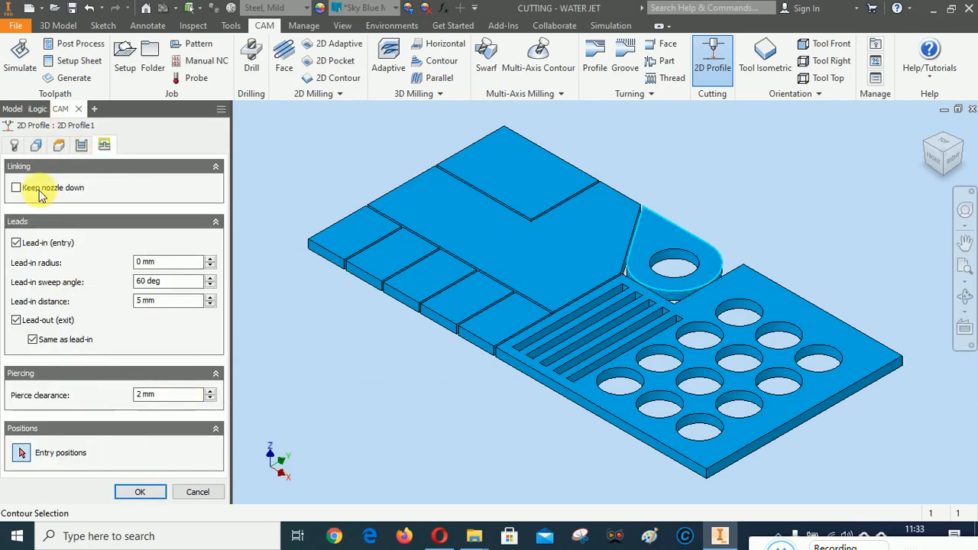
- Select the outer contours of the first four small rectangular plates along the front edge, starting from the origin corner
click(36, 145)
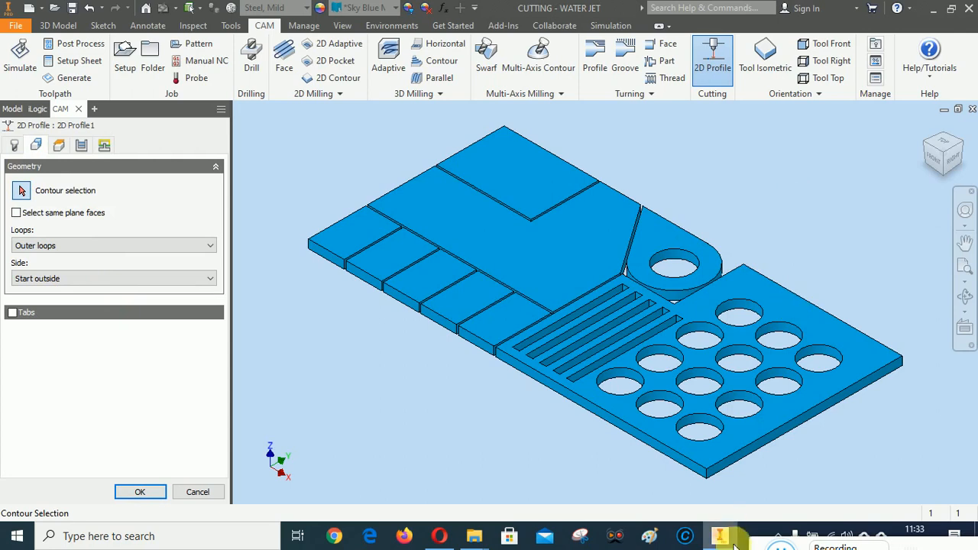
drag(762, 546, 668, 542)
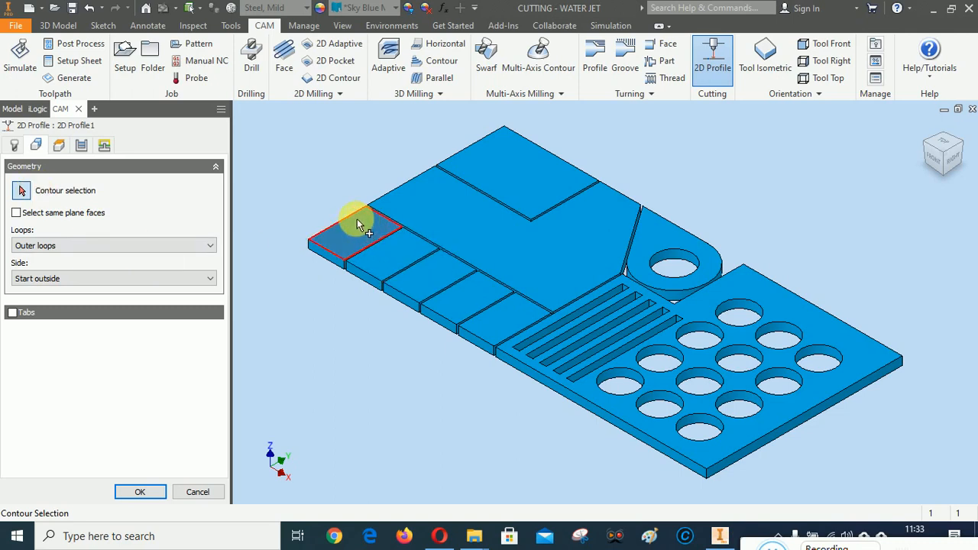
click(325, 241)
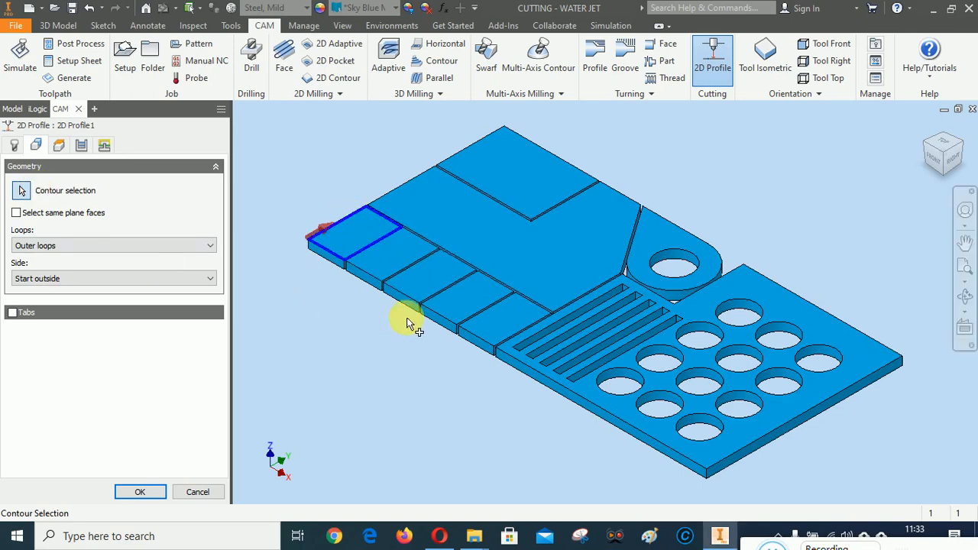
click(376, 282)
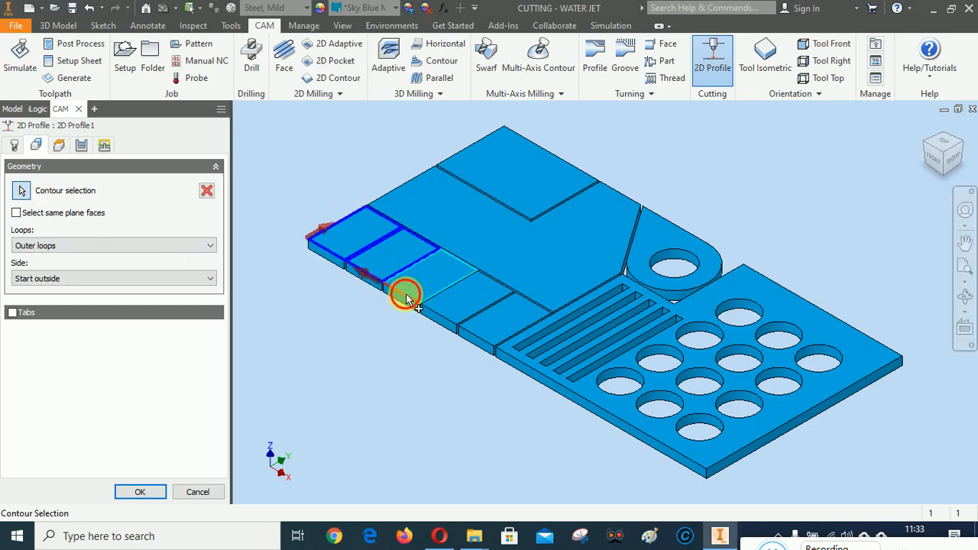
click(408, 298)
click(470, 332)
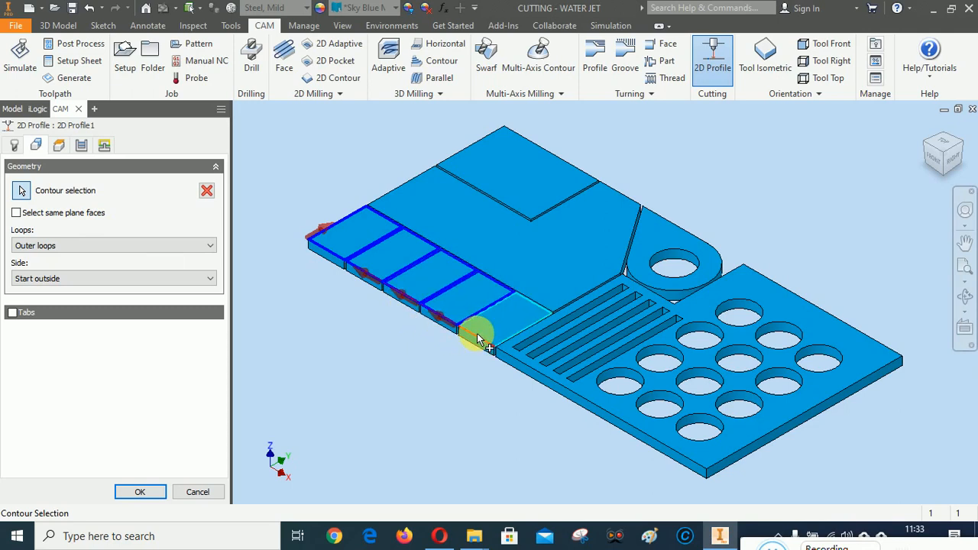
- Add the fifth small rectangular plate's upper outline as a closed contour and accept the chain
click(477, 333)
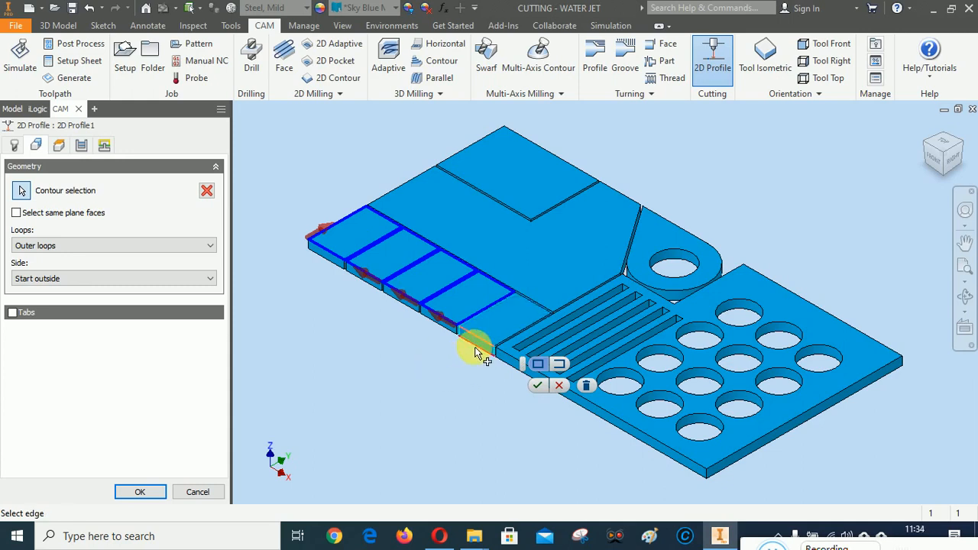
scroll(475, 350, up, 5)
click(489, 310)
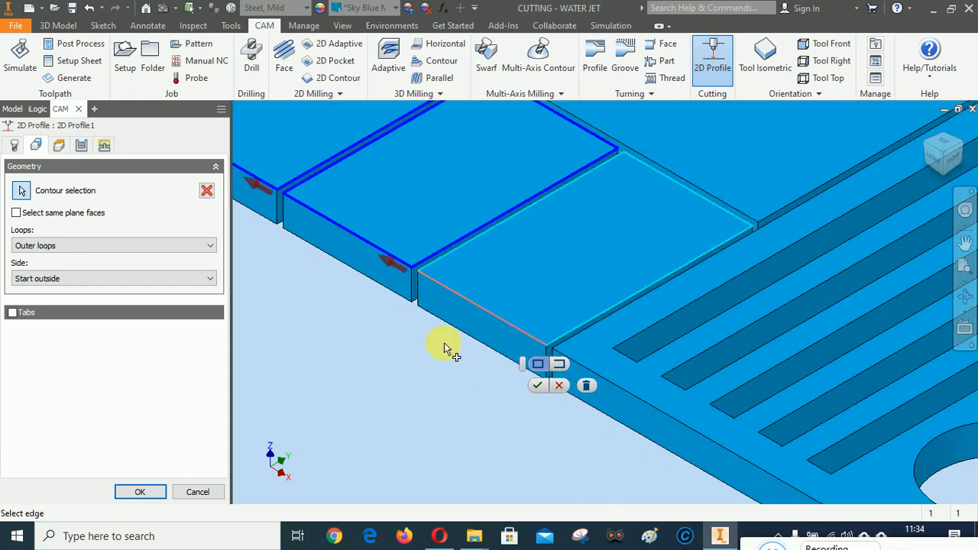
scroll(504, 401, down, 5)
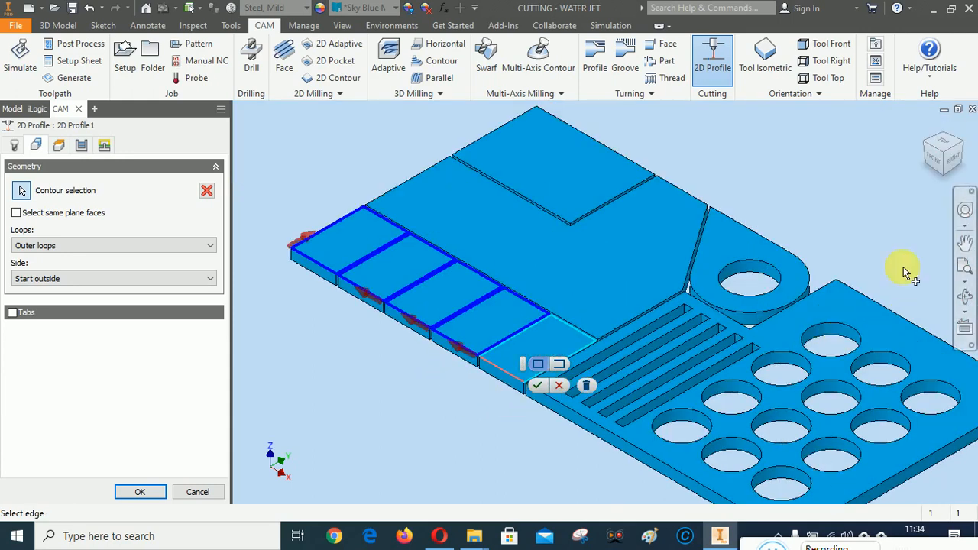
click(933, 165)
click(948, 134)
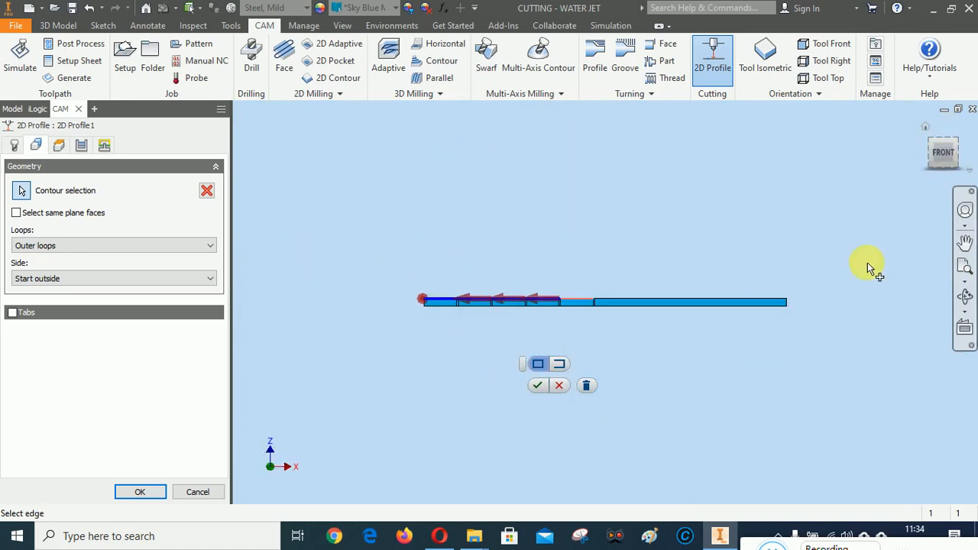
scroll(564, 443, up, 6)
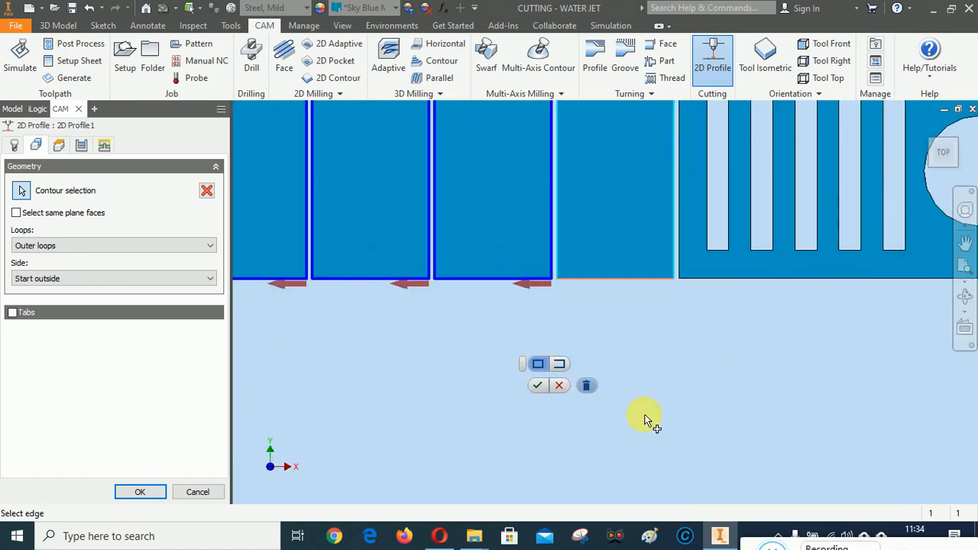
scroll(644, 419, down, 3)
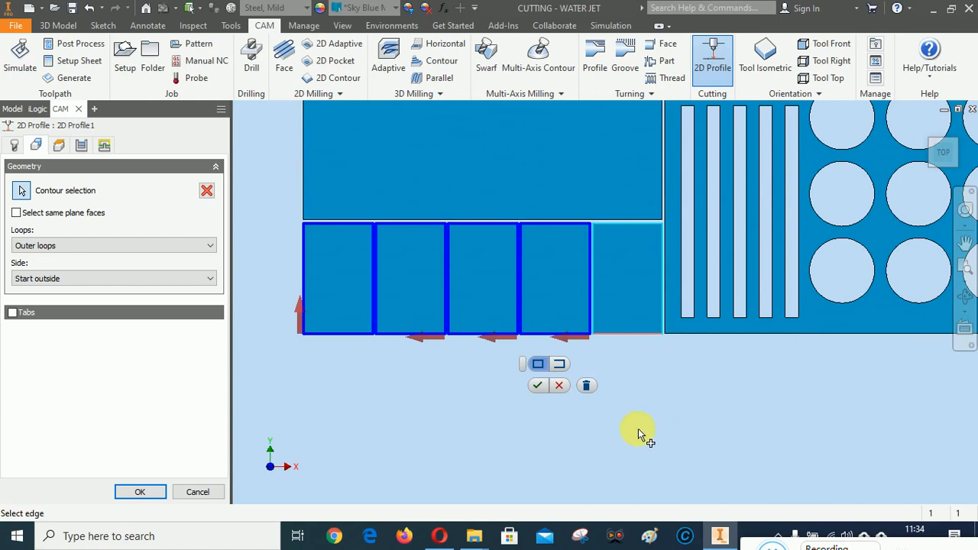
click(538, 385)
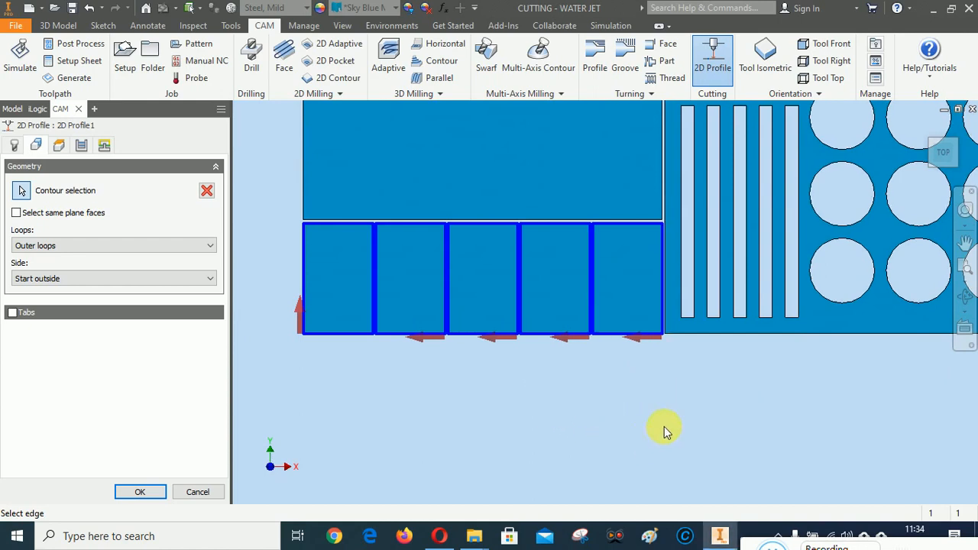
- Add the contours of the large L-shaped plate with the slanted edge and the rectangular plate nested in its corner
click(345, 186)
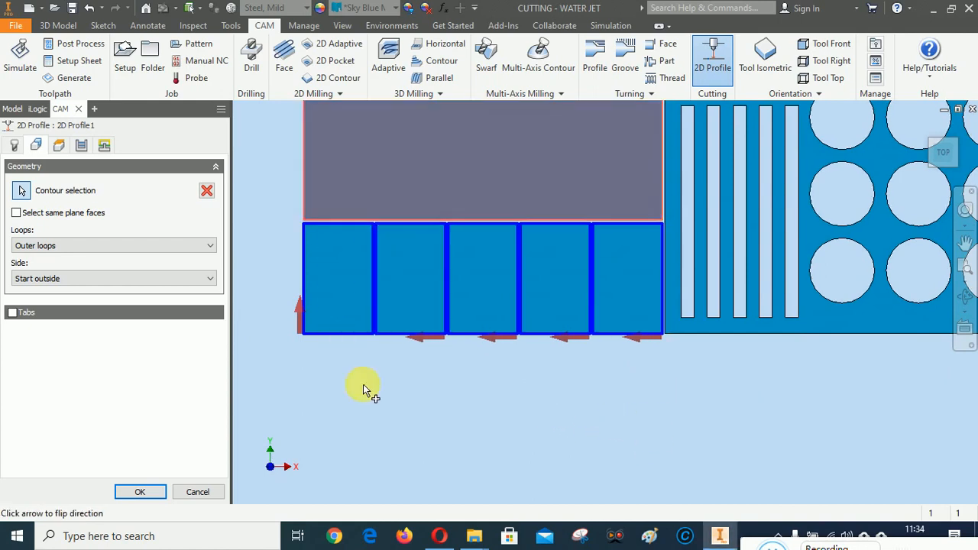
scroll(387, 405, down, 2)
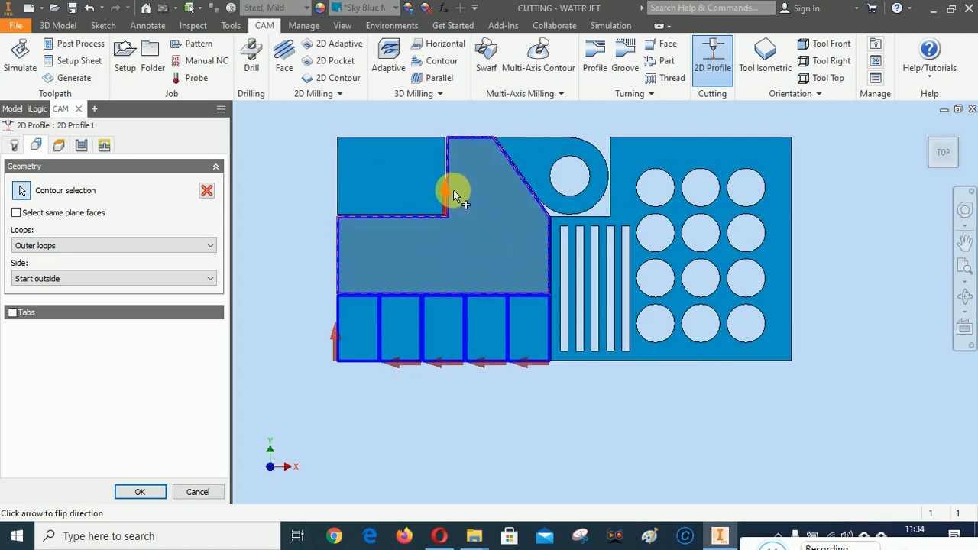
scroll(451, 193, up, 3)
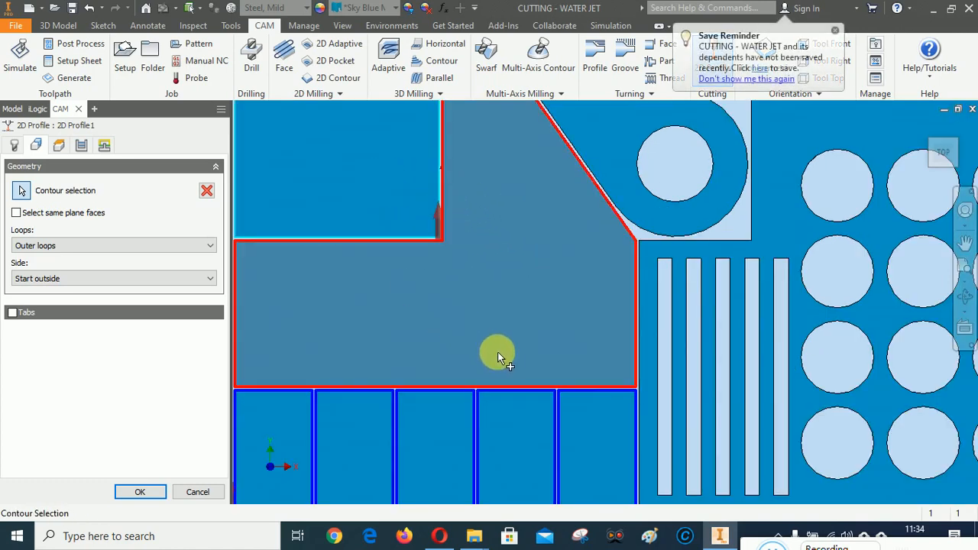
scroll(497, 352, down, 3)
click(380, 221)
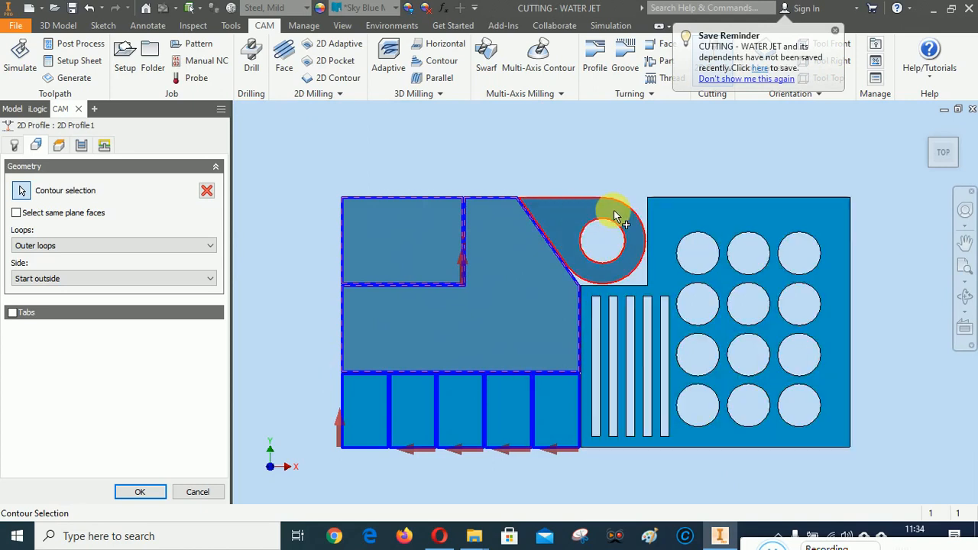
- Add the outer contours of the rounded lug plate and the large plate with slots and round holes
scroll(627, 217, up, 2)
click(628, 191)
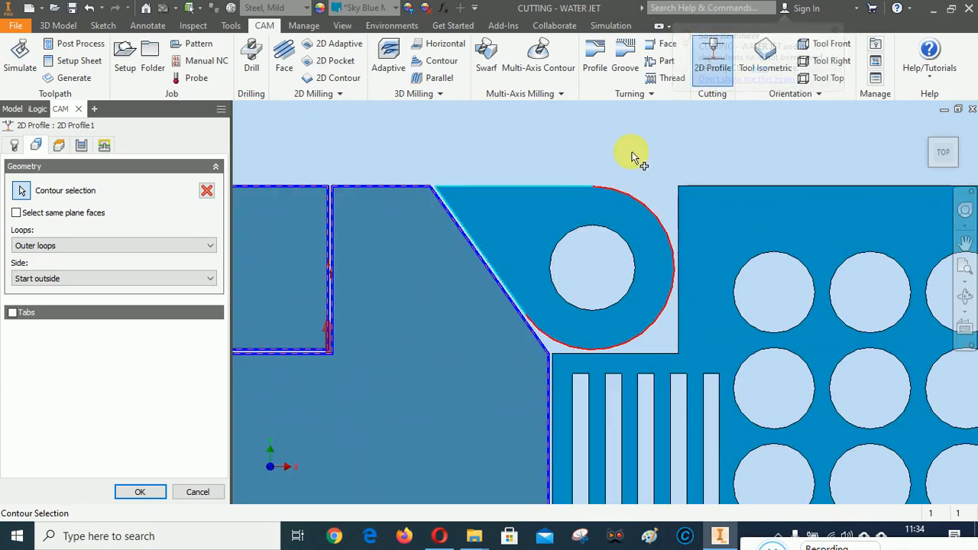
click(713, 189)
scroll(653, 157, down, 4)
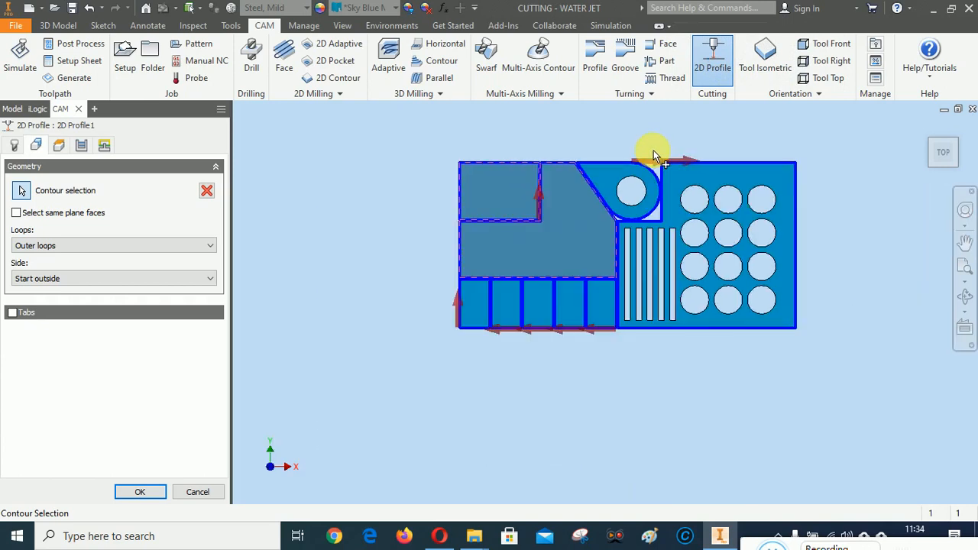
scroll(629, 284, up, 3)
scroll(498, 344, down, 2)
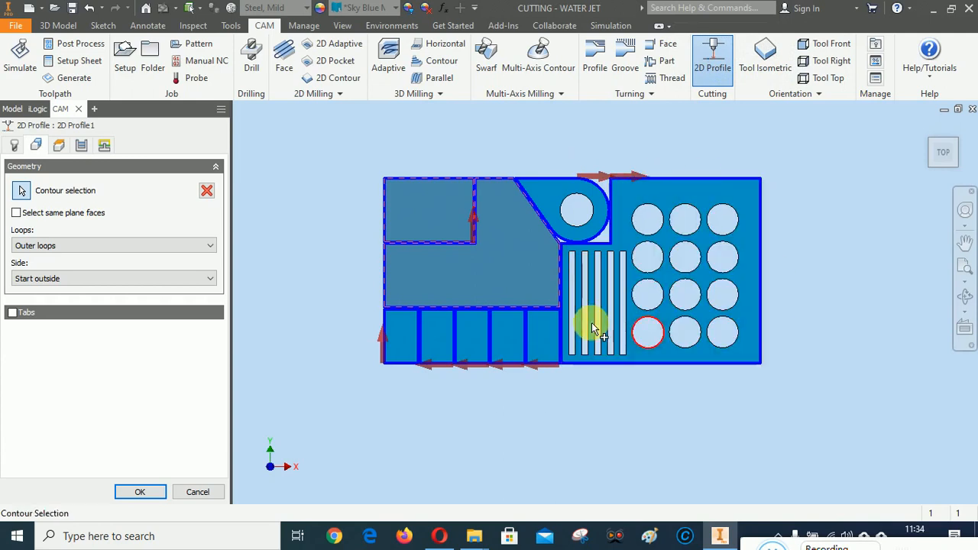
- Review the selected outer contours, accept the 2D Profile operation and display its toolpath on the plates
scroll(590, 321, up, 3)
scroll(635, 340, down, 2)
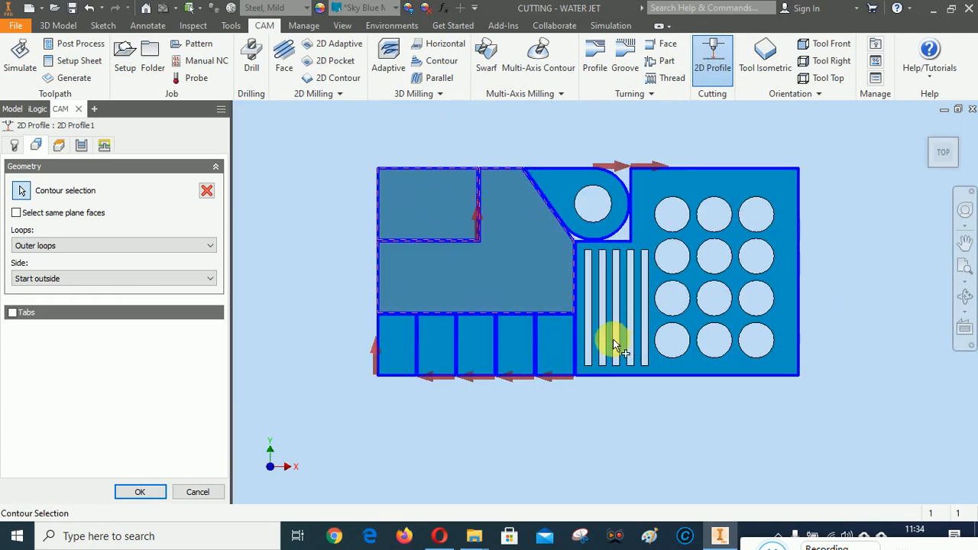
click(423, 156)
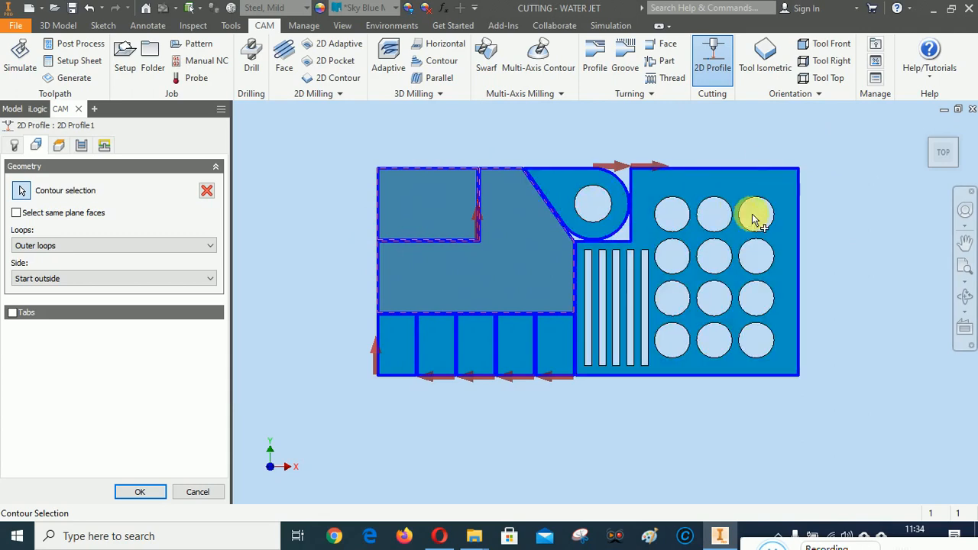
click(929, 131)
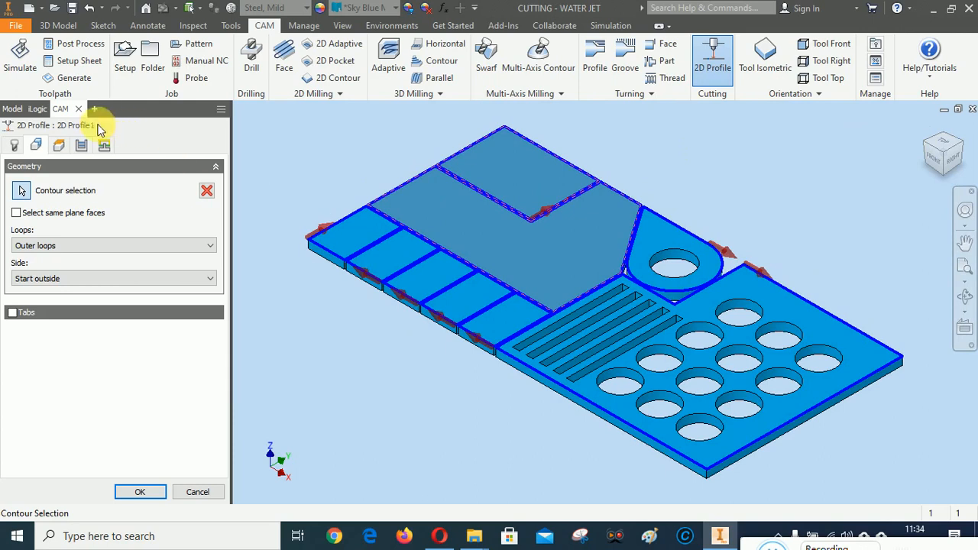
click(138, 492)
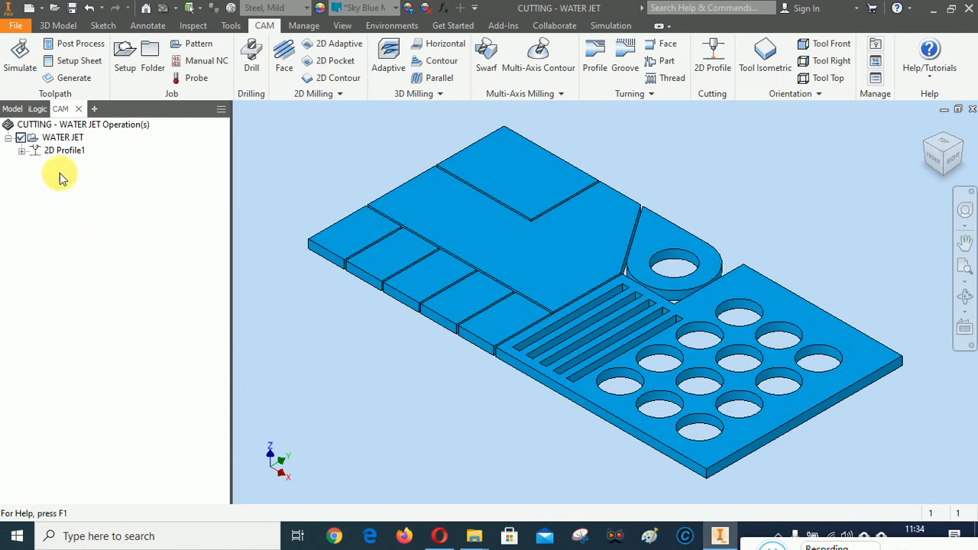
click(65, 150)
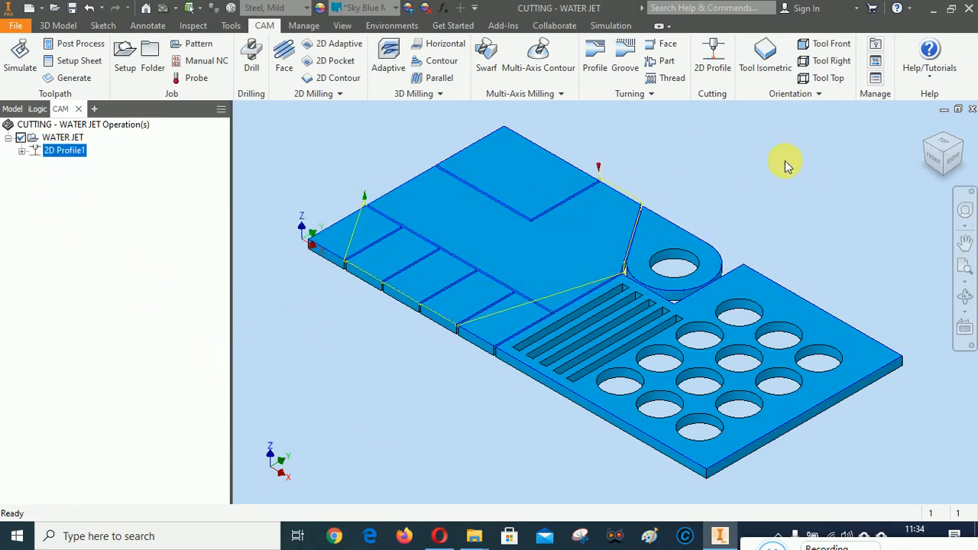
- Simulate all operations of the WATER JET setup and play the cutting simulation
right_click(63, 139)
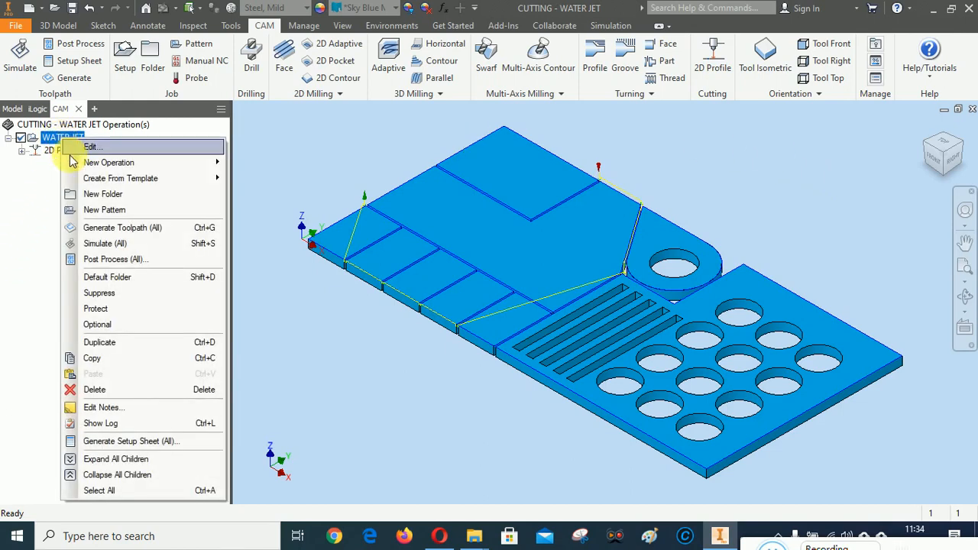
click(100, 244)
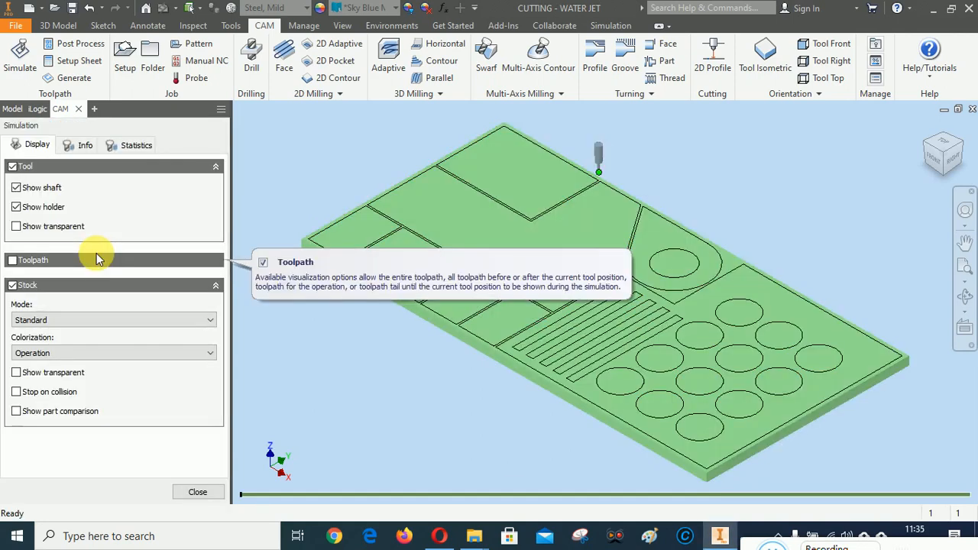
right_click(714, 126)
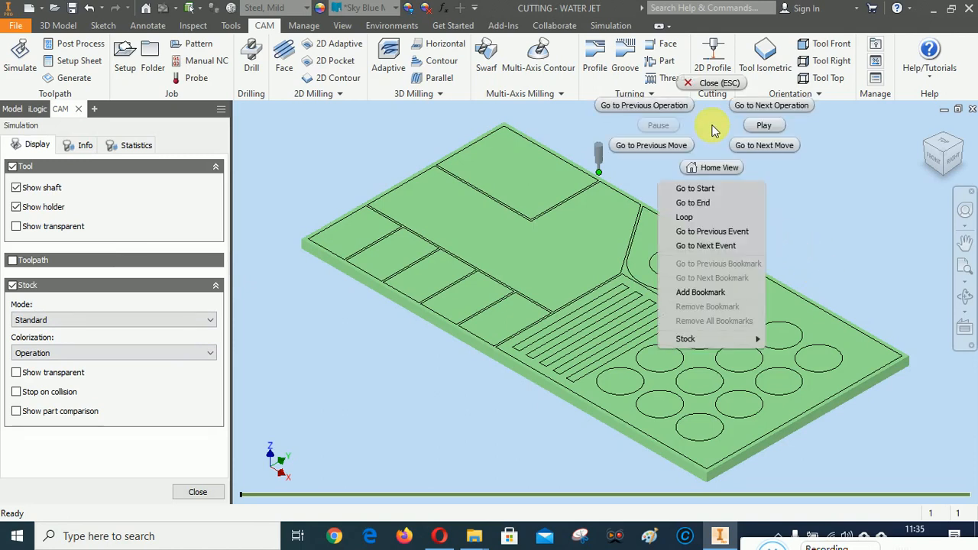
click(752, 130)
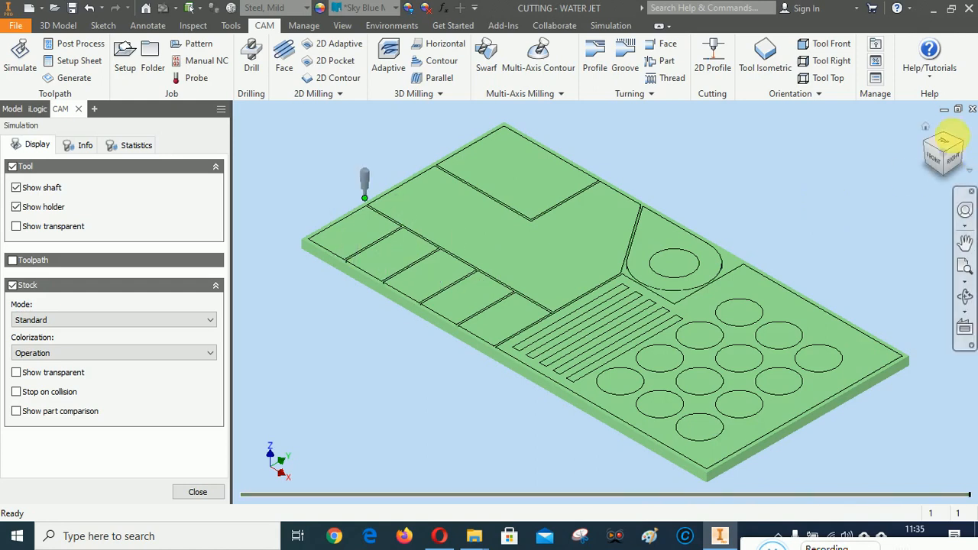
- Examine the cut kerfs and tool position around the small rectangular plates from directly above
click(934, 154)
click(944, 130)
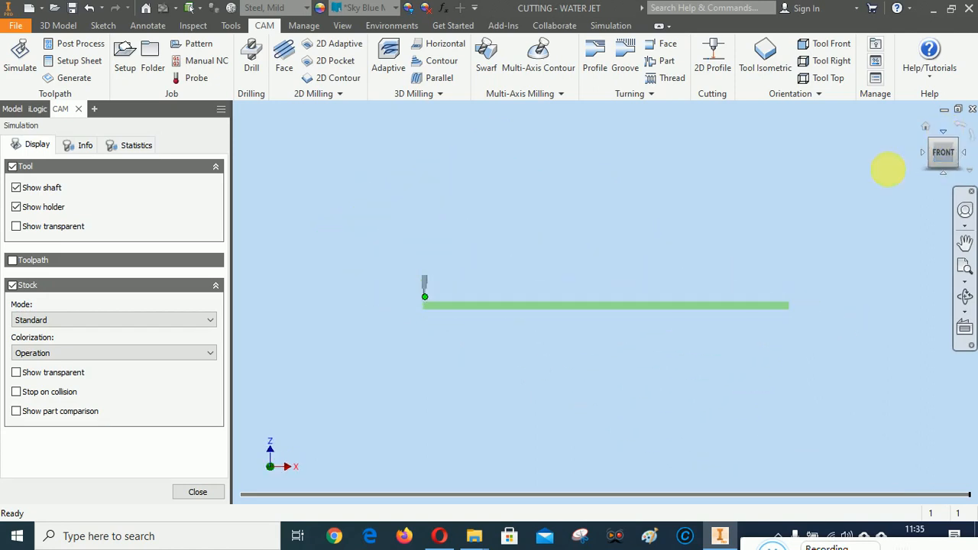
scroll(430, 376, down, 5)
scroll(428, 374, down, 3)
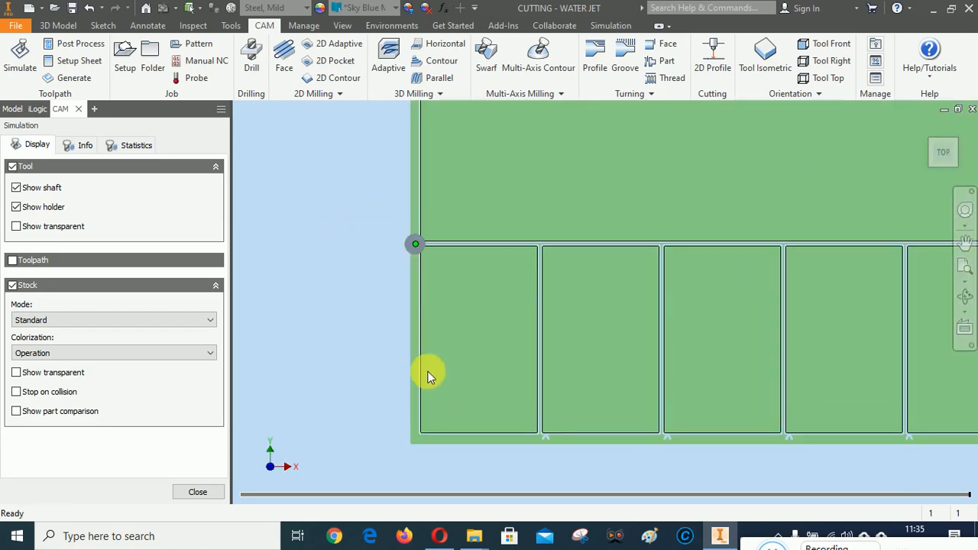
scroll(436, 318, down, 3)
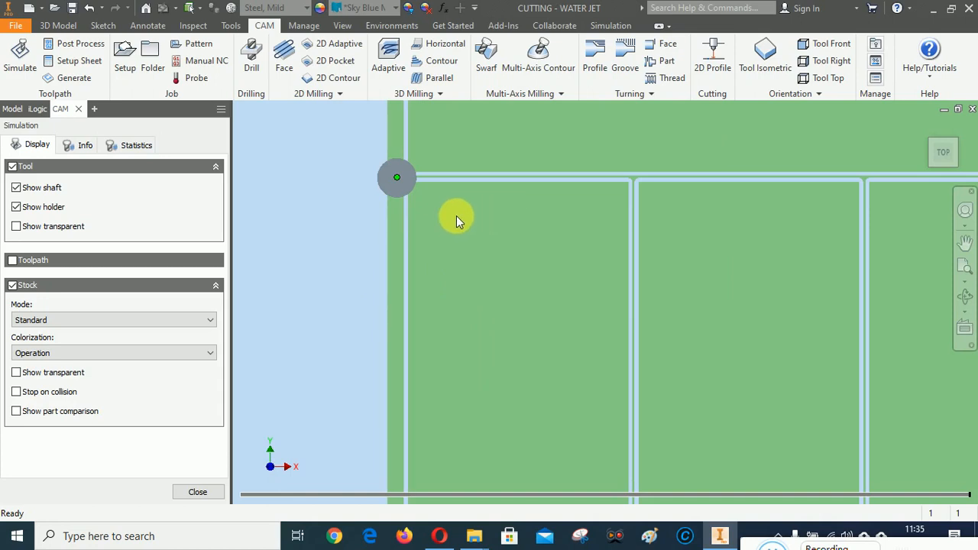
scroll(426, 211, down, 2)
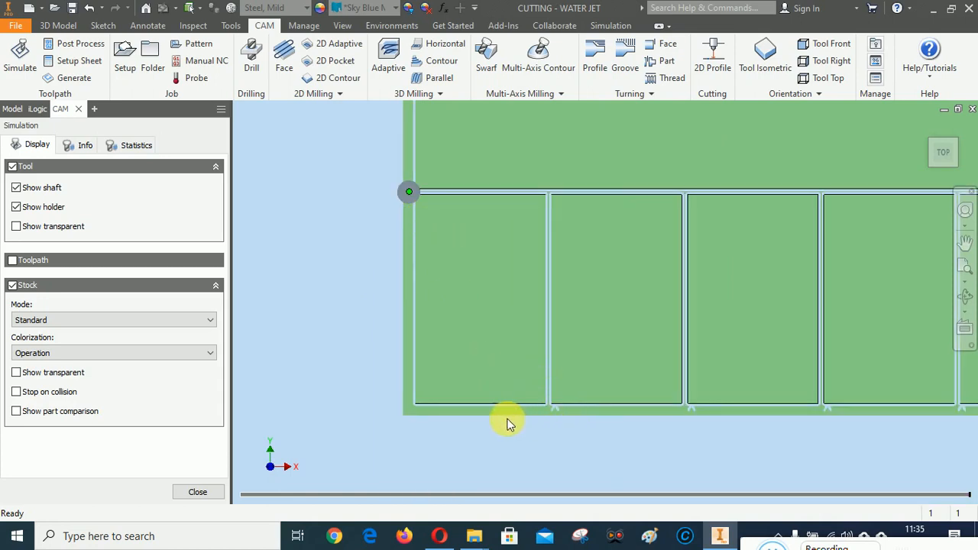
scroll(408, 397, down, 2)
scroll(435, 316, down, 2)
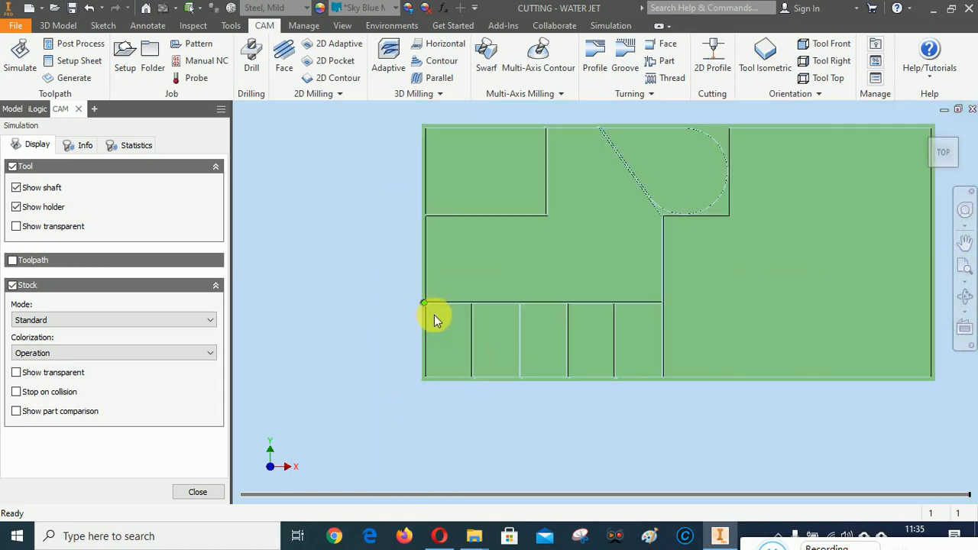
scroll(422, 303, up, 8)
scroll(399, 278, down, 3)
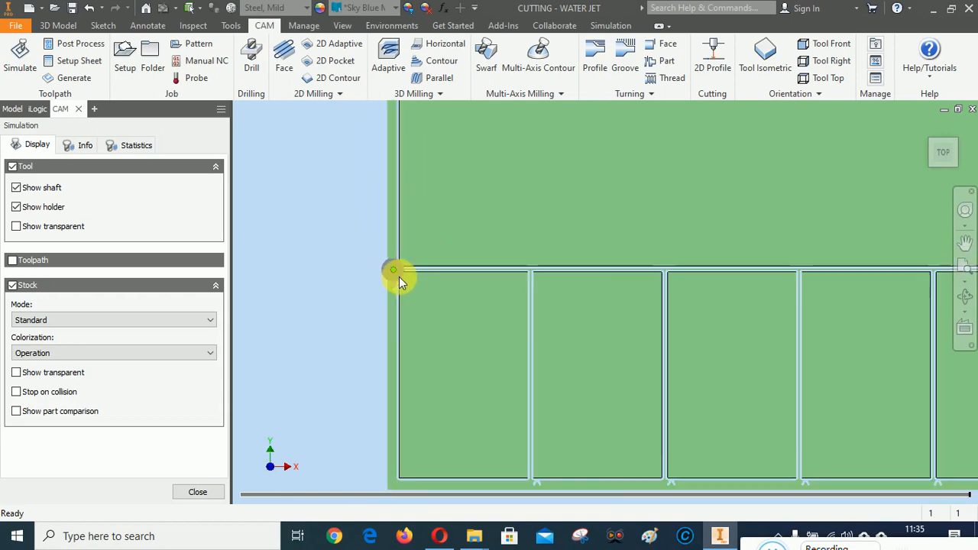
- Examine the simulated cut in a tilted 3D view, from the small plates to the lug plate's slanted edge
click(963, 297)
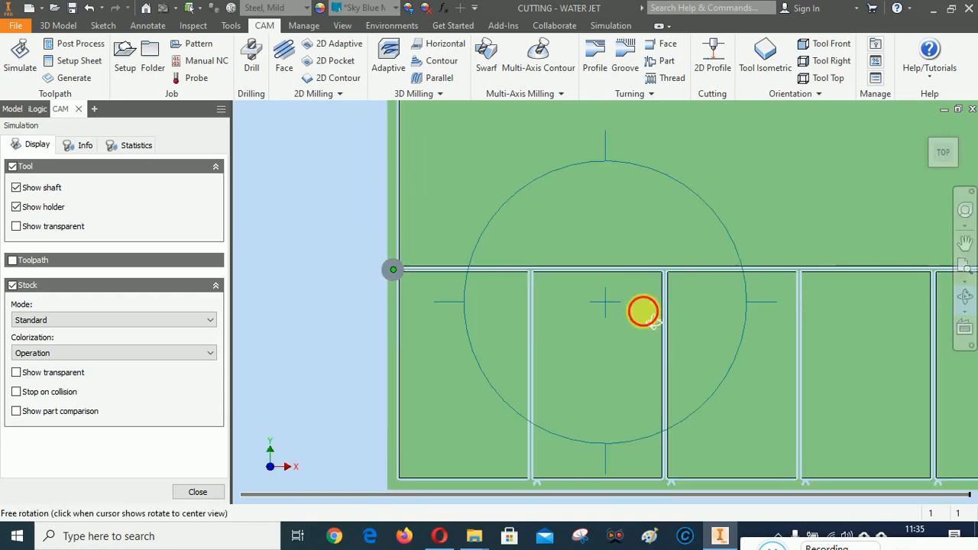
drag(642, 310, 661, 265)
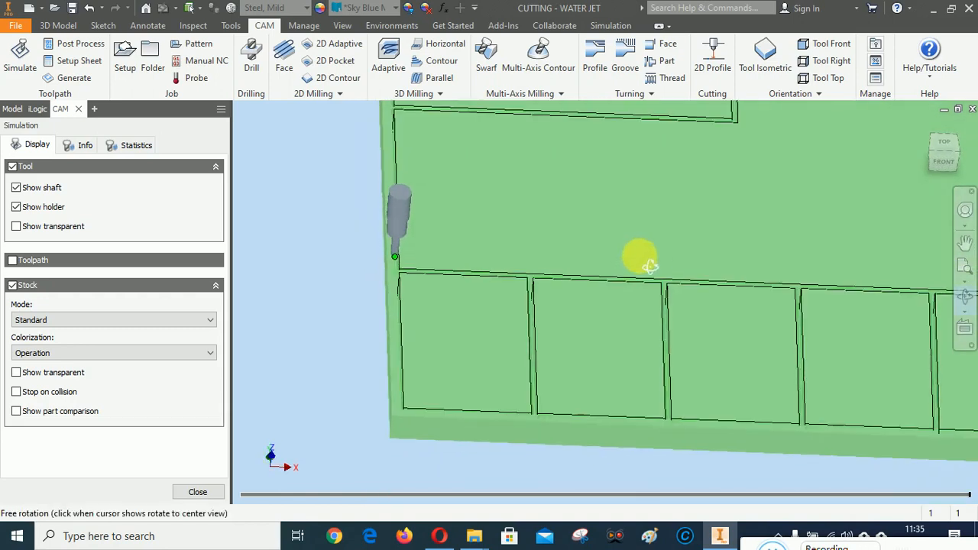
drag(607, 290, 592, 311)
scroll(592, 311, down, 5)
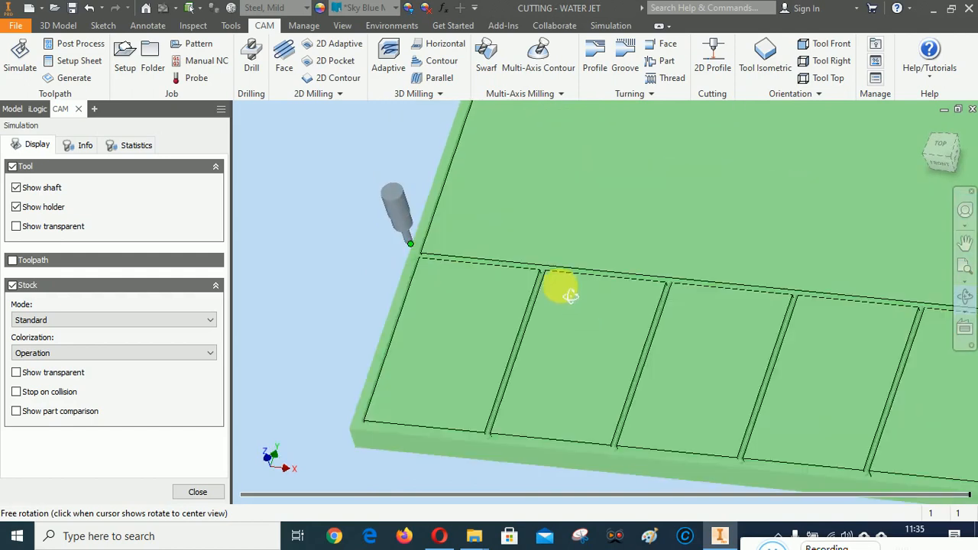
scroll(684, 189, up, 5)
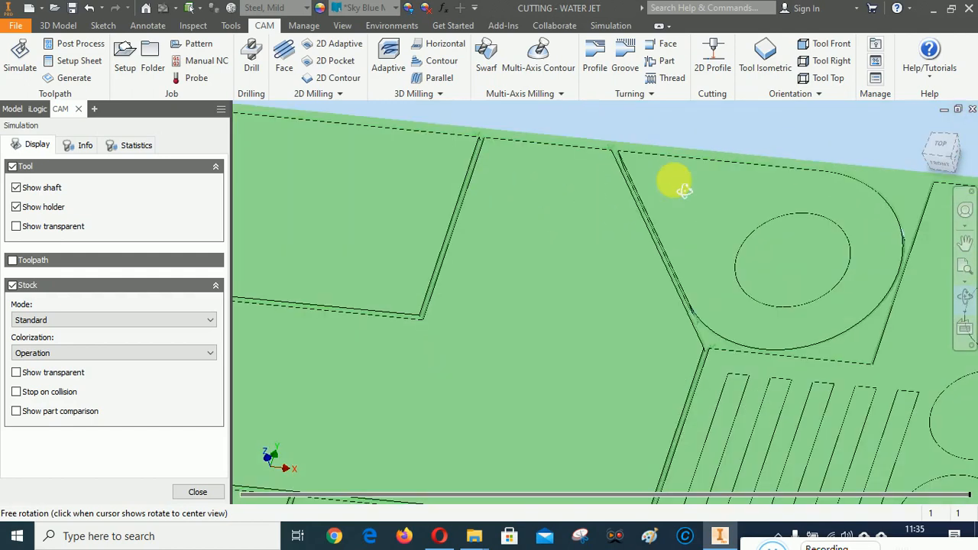
scroll(622, 164, up, 3)
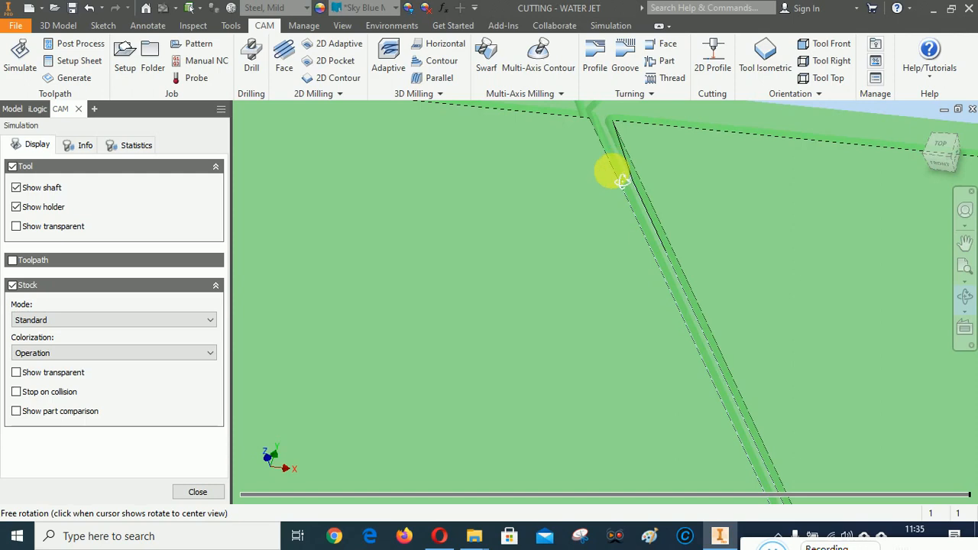
scroll(611, 171, down, 5)
- Examine the lead-in marks and kerfs along the nest's back edge from above, and close the simulation
click(946, 150)
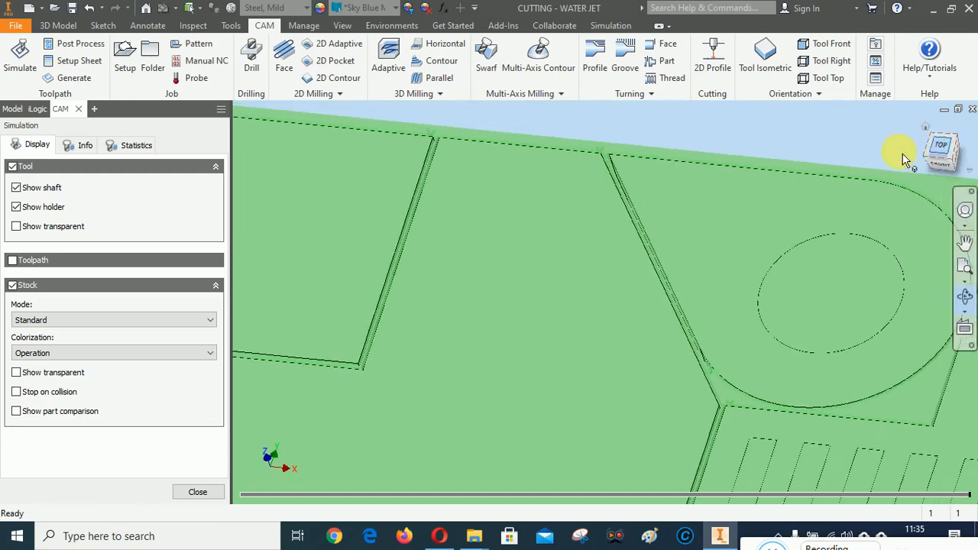
key(F4)
scroll(699, 221, up, 5)
scroll(555, 225, up, 3)
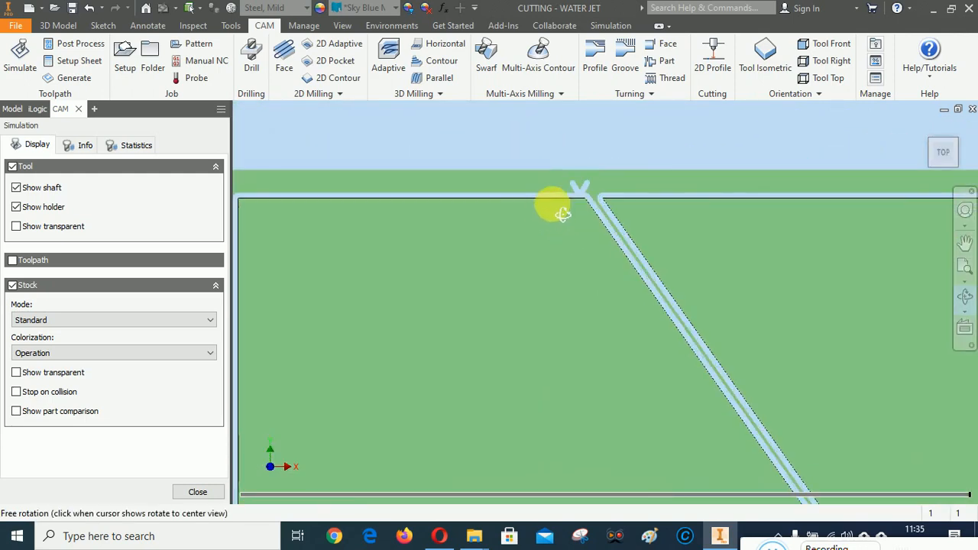
scroll(436, 192, down, 2)
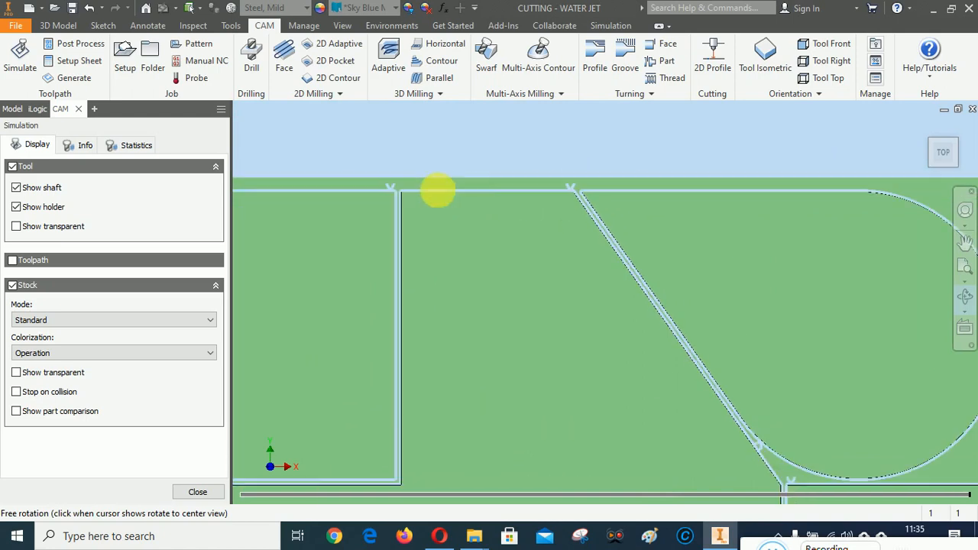
scroll(438, 189, down, 3)
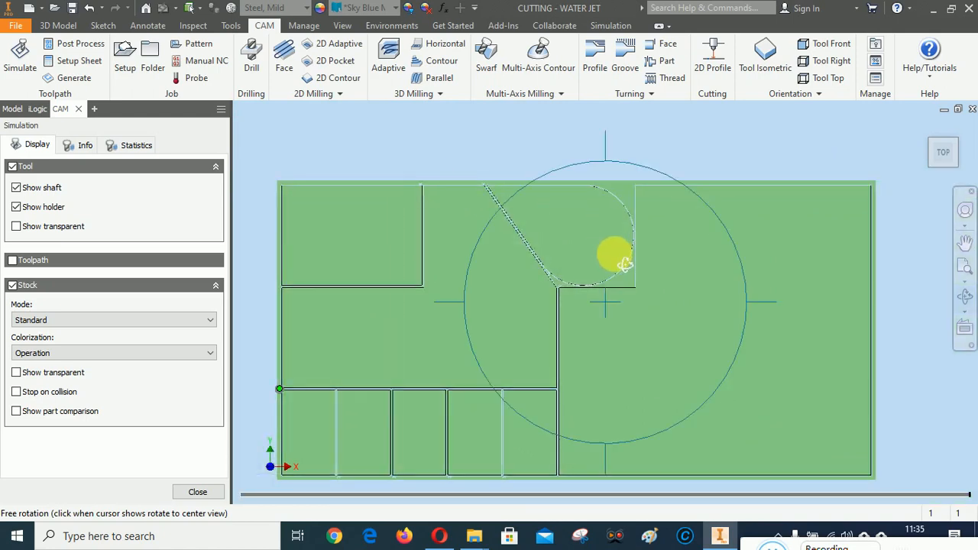
scroll(617, 252, up, 3)
scroll(601, 252, down, 4)
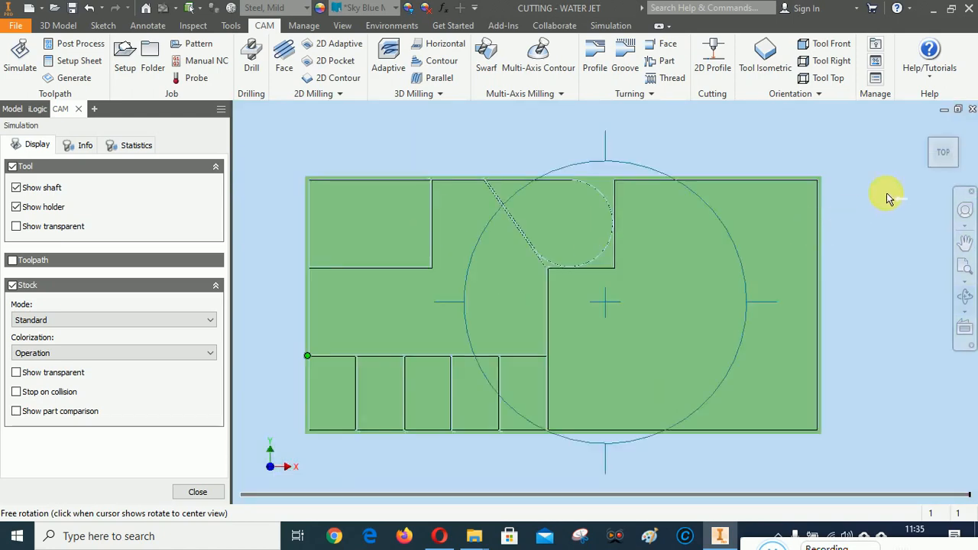
click(925, 127)
key(F4)
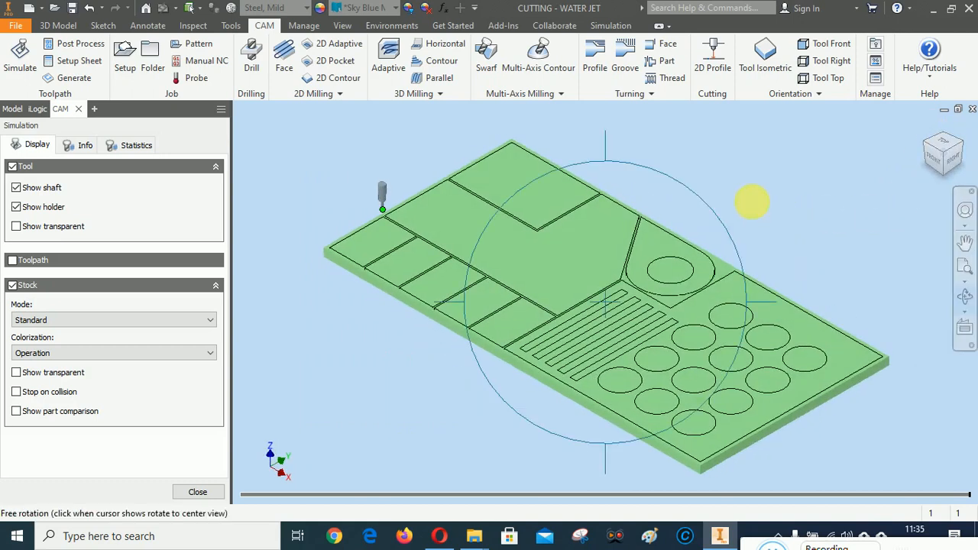
right_click(665, 193)
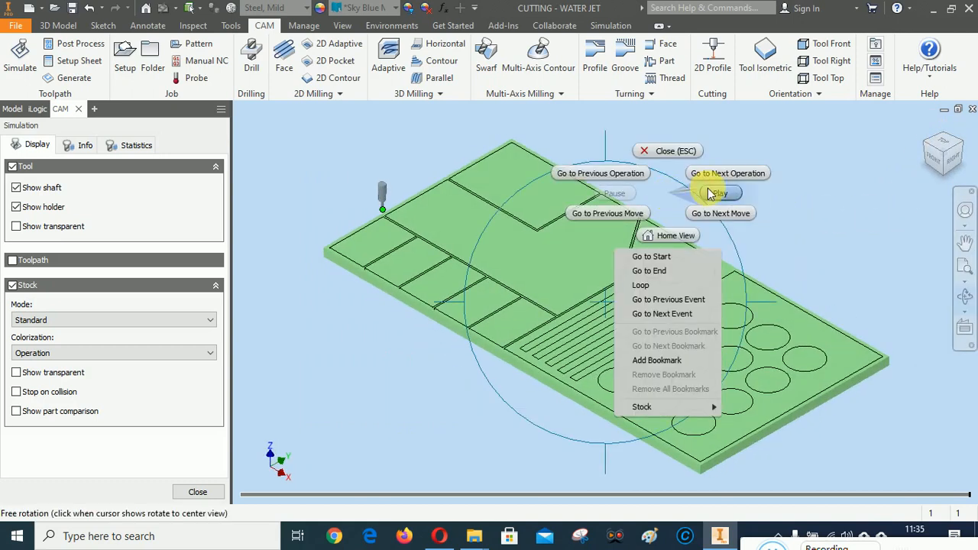
click(669, 151)
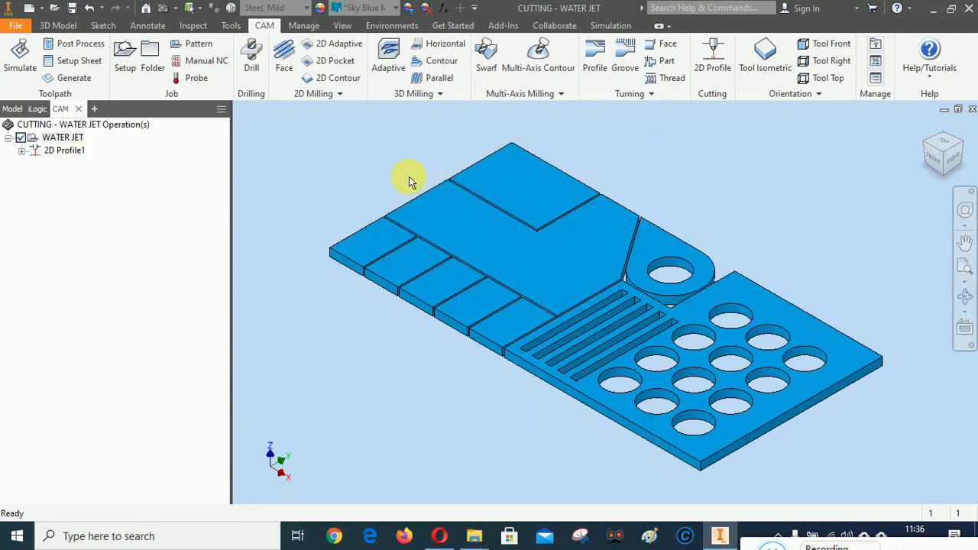
- Rename the first 2D Profile operation as "2D Profile1 (Outer)"
click(57, 155)
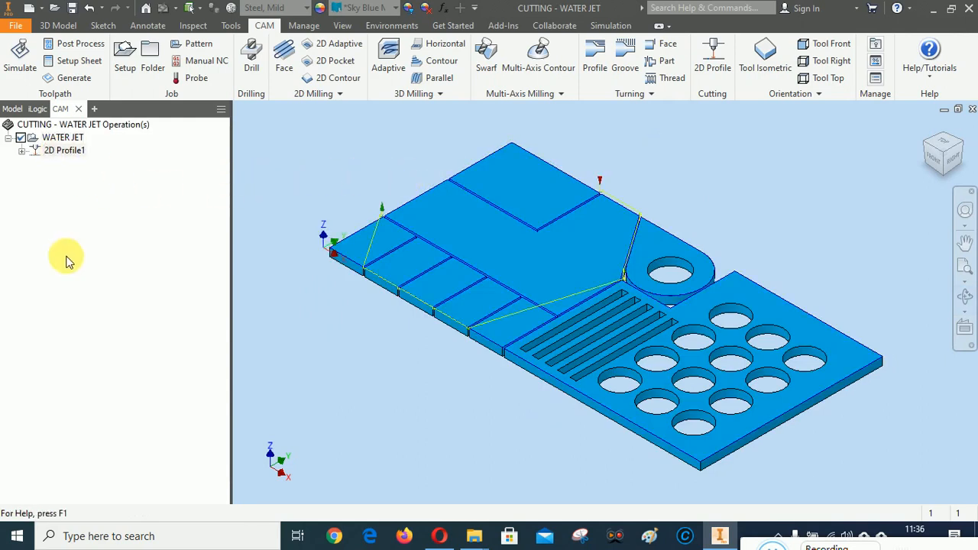
click(65, 257)
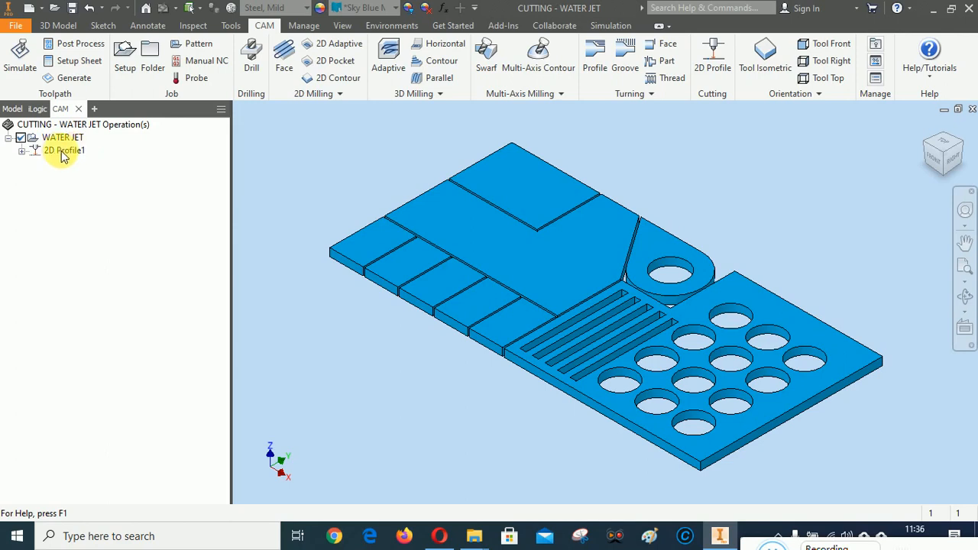
click(67, 151)
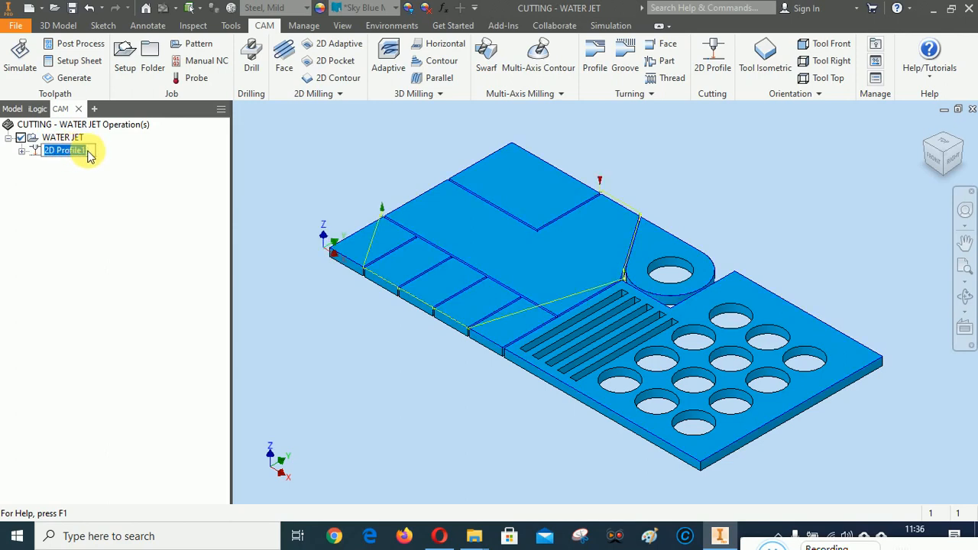
click(86, 150)
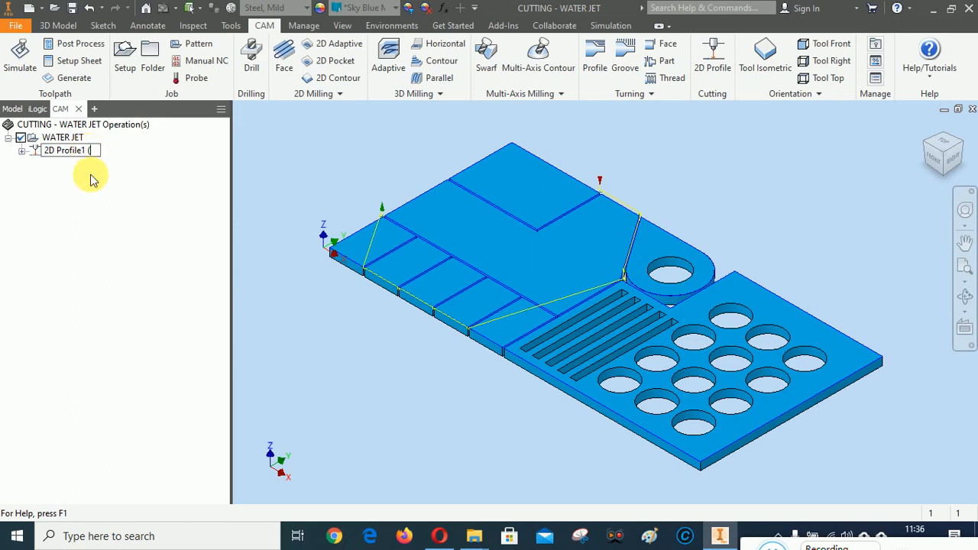
text((Outer)
key(Return)
click(97, 197)
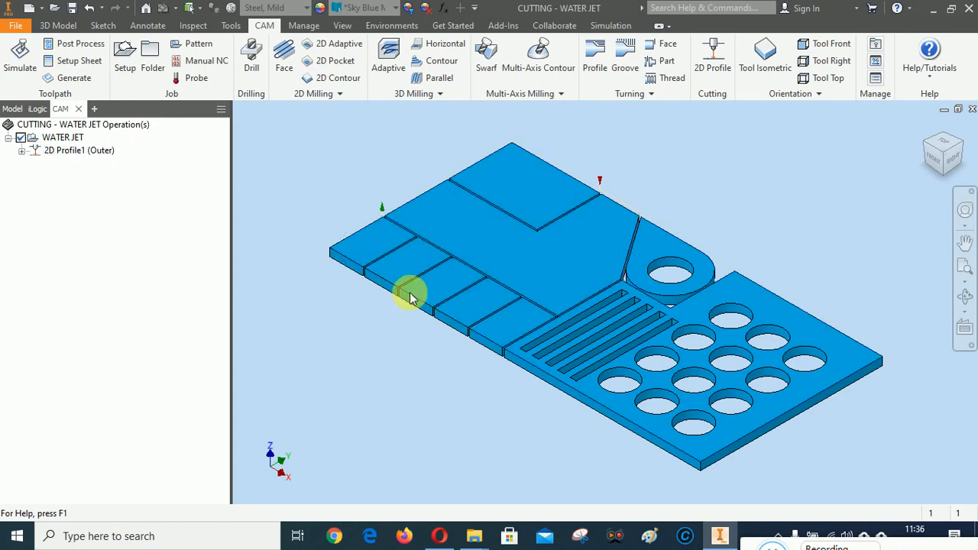
- Start a second waterjet 2D Profile operation with cutting, lead-in and lead-out feedrates of 100 mm/min
mouse_move(743, 548)
mouse_down()
mouse_move(339, 453)
mouse_move(749, 544)
mouse_up()
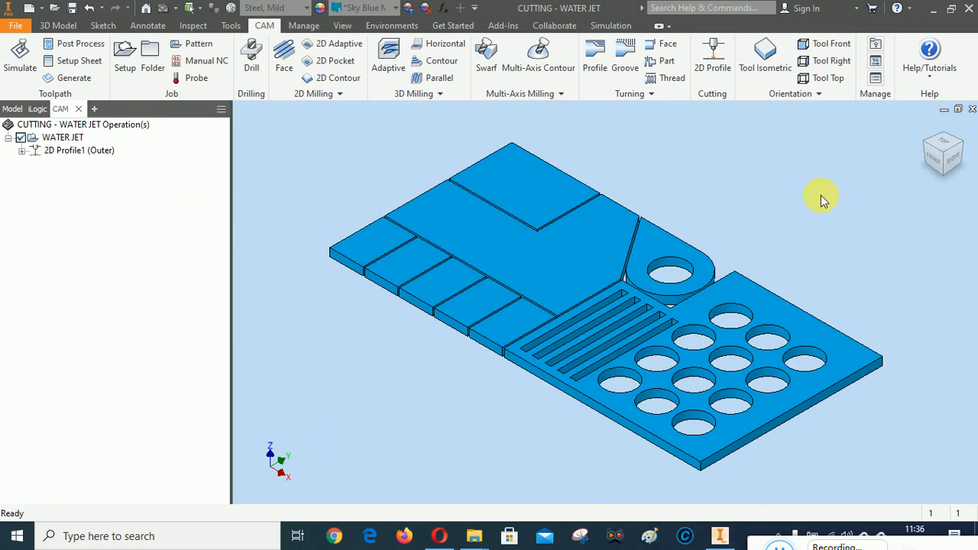
click(714, 54)
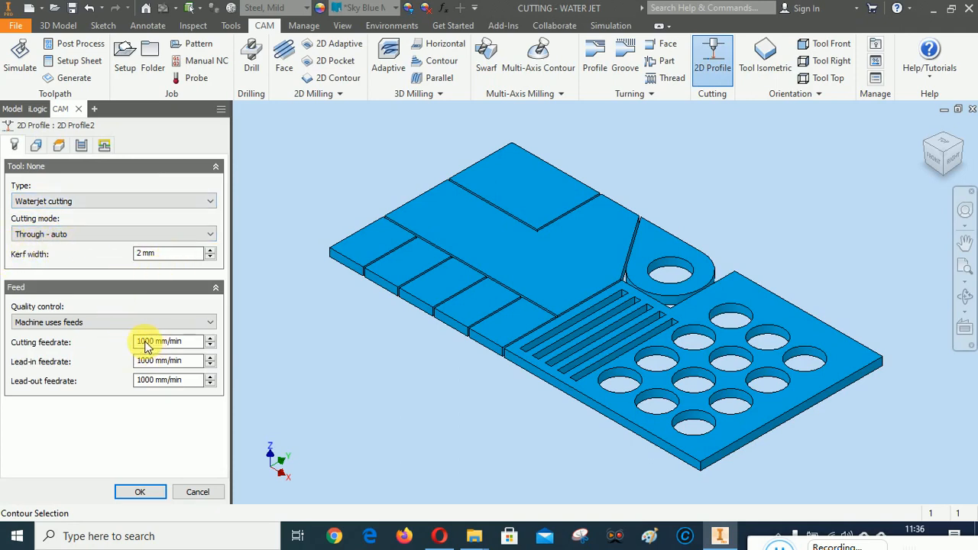
drag(145, 345, 127, 371)
text(1)
text(1)
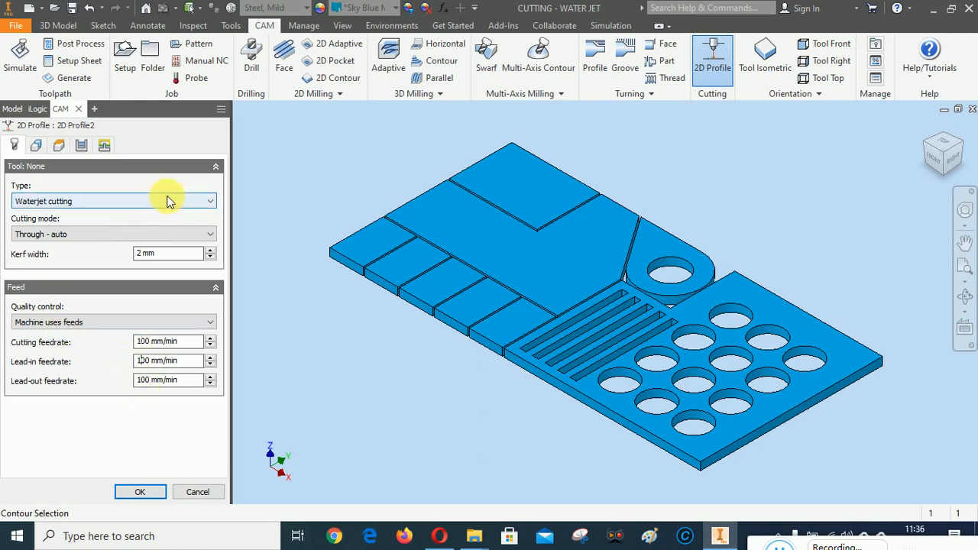
- Set the operation's contour geometry to inner loops with the side set to start inside
click(36, 145)
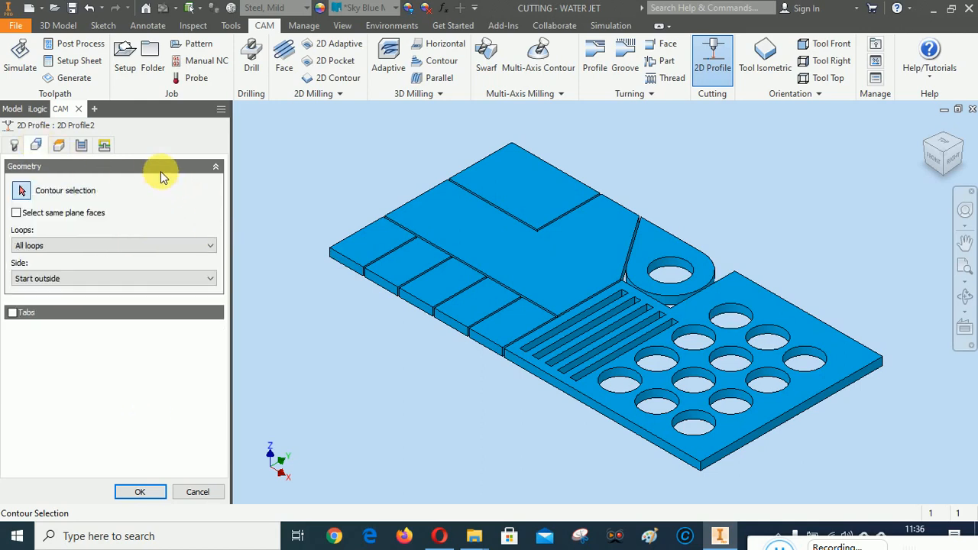
click(82, 246)
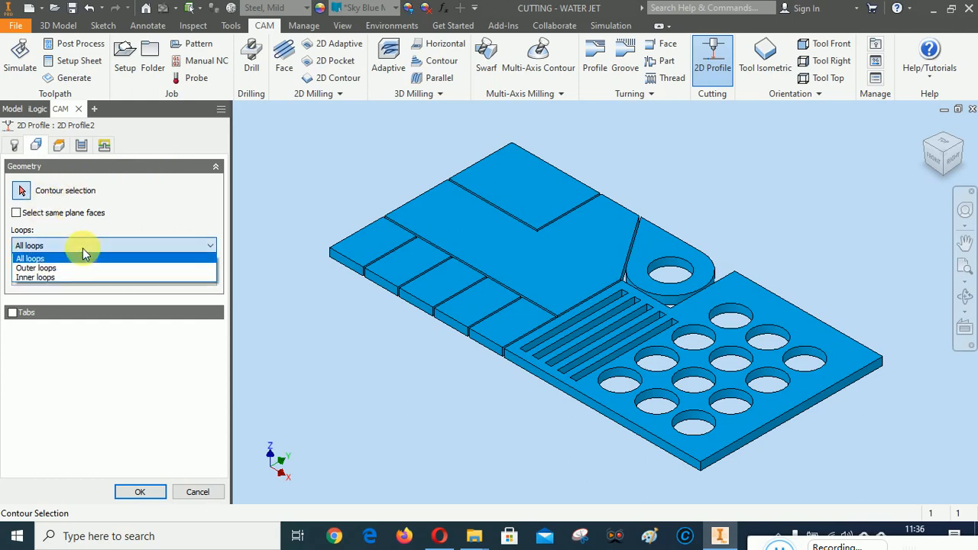
click(61, 277)
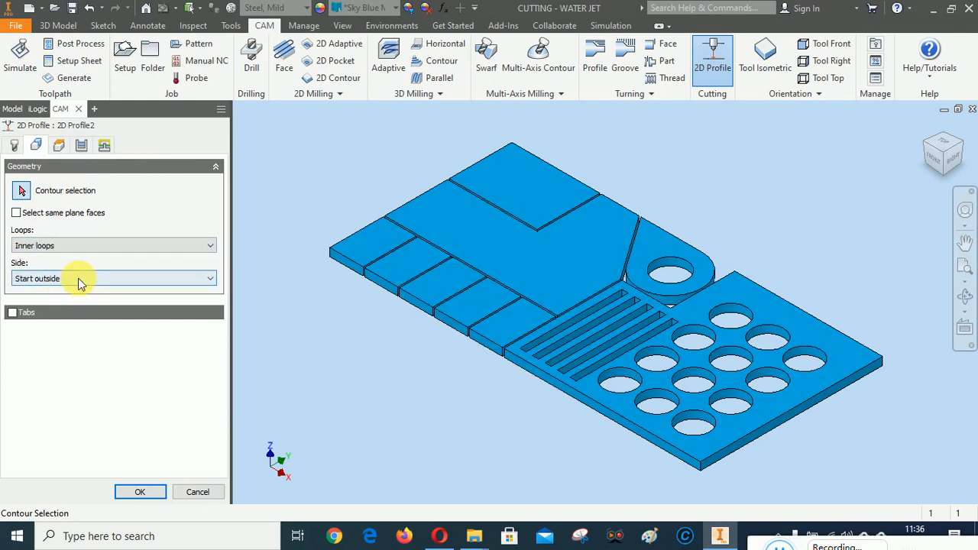
click(79, 277)
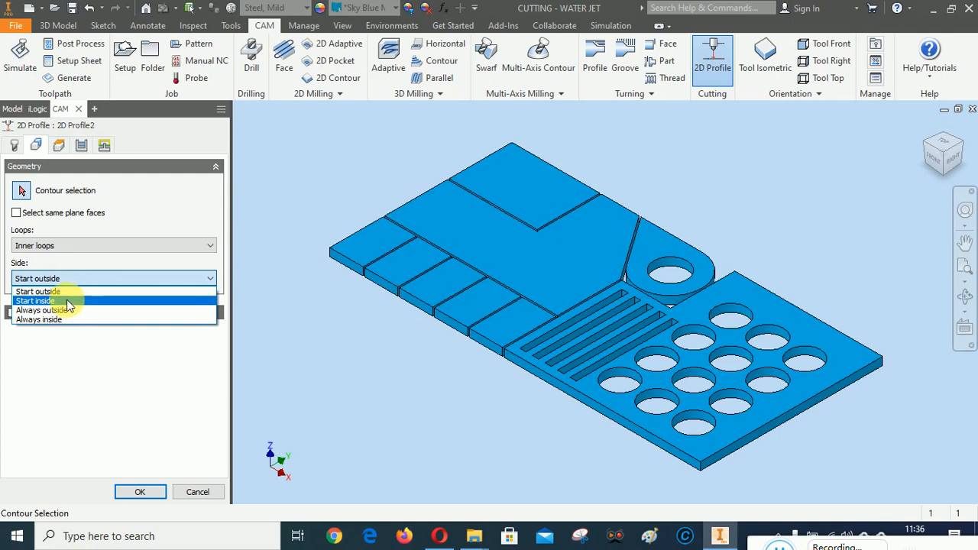
click(65, 301)
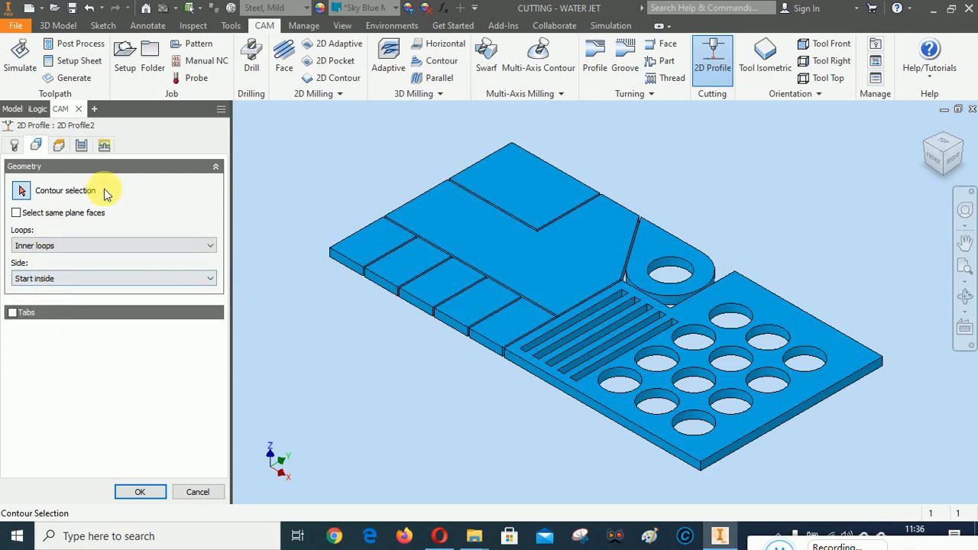
- Select the lug plate's hole and the five long slots in the perforated plate as cutting contours
click(686, 288)
scroll(643, 330, up, 5)
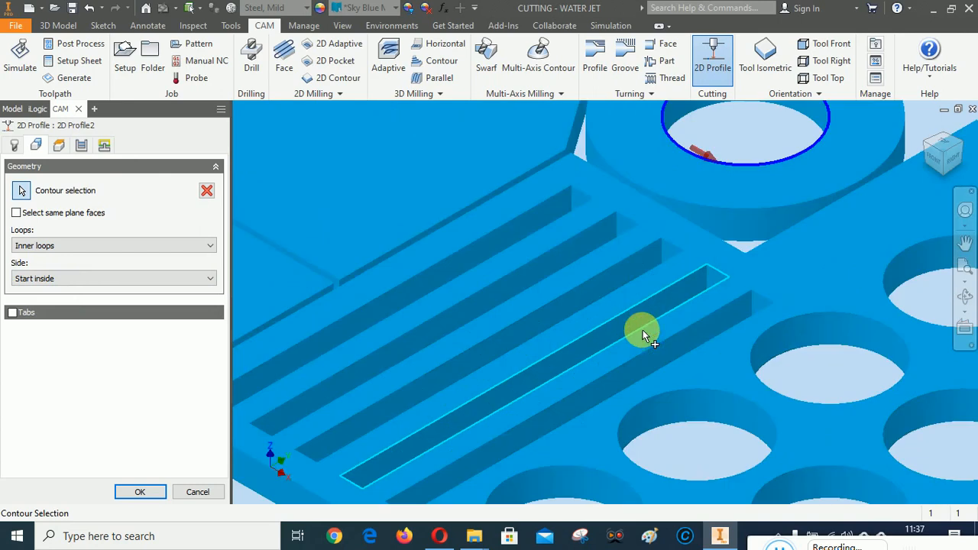
click(534, 208)
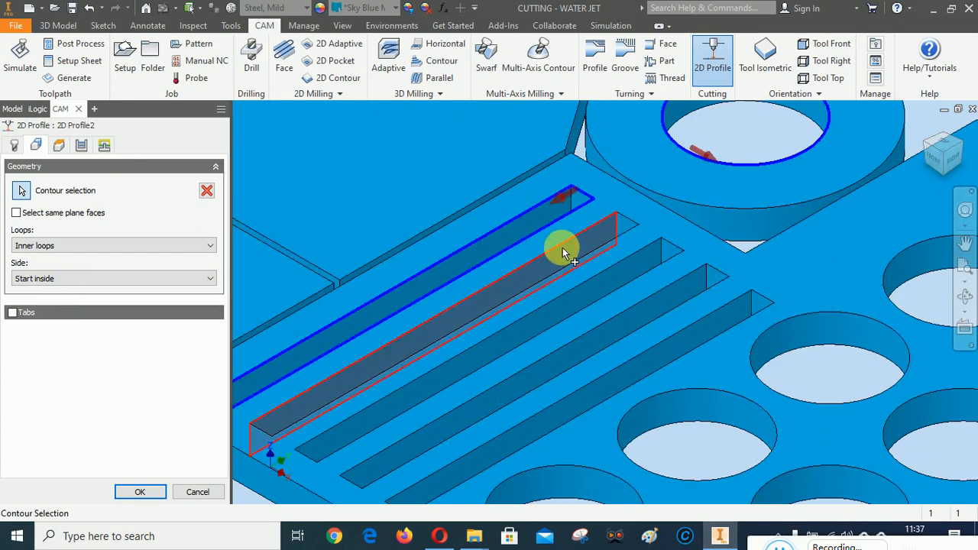
click(563, 246)
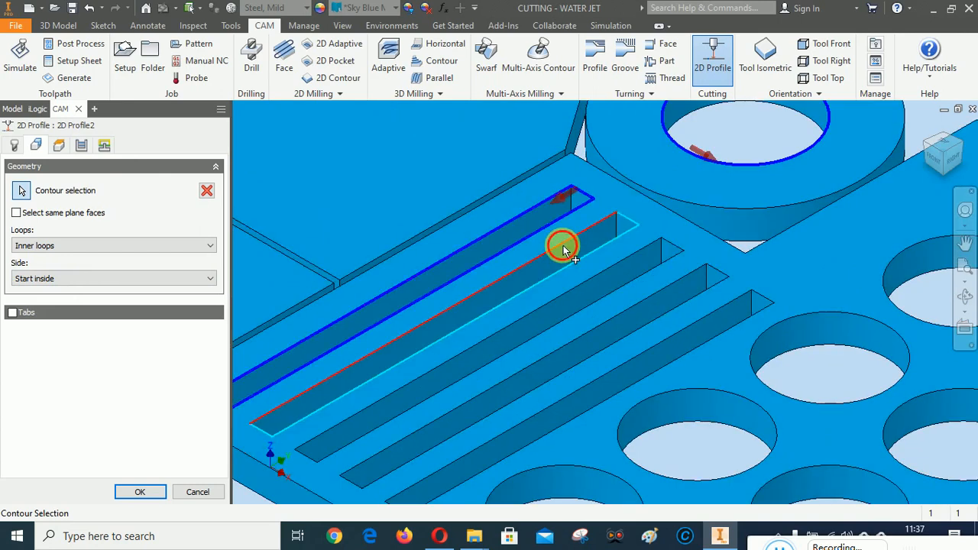
click(627, 297)
click(640, 301)
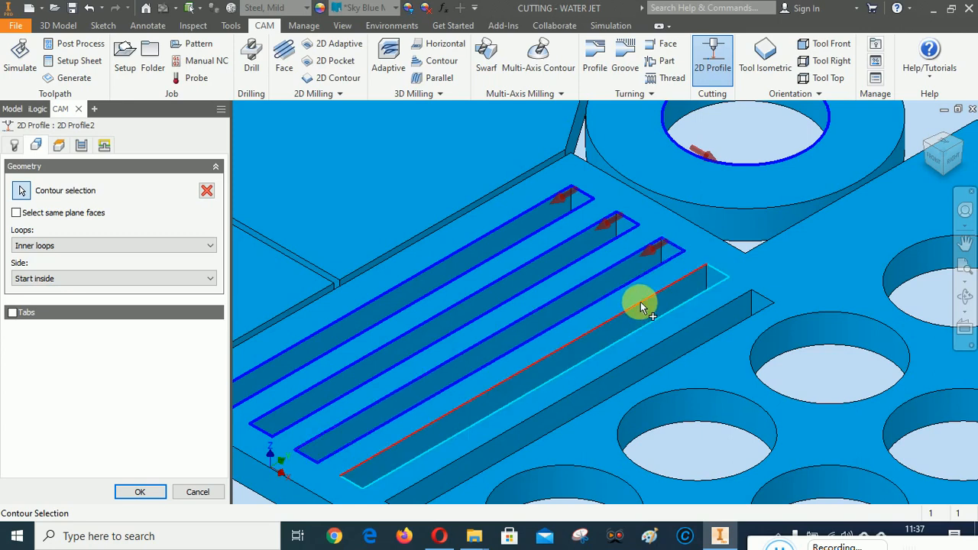
click(700, 324)
scroll(620, 219, down, 5)
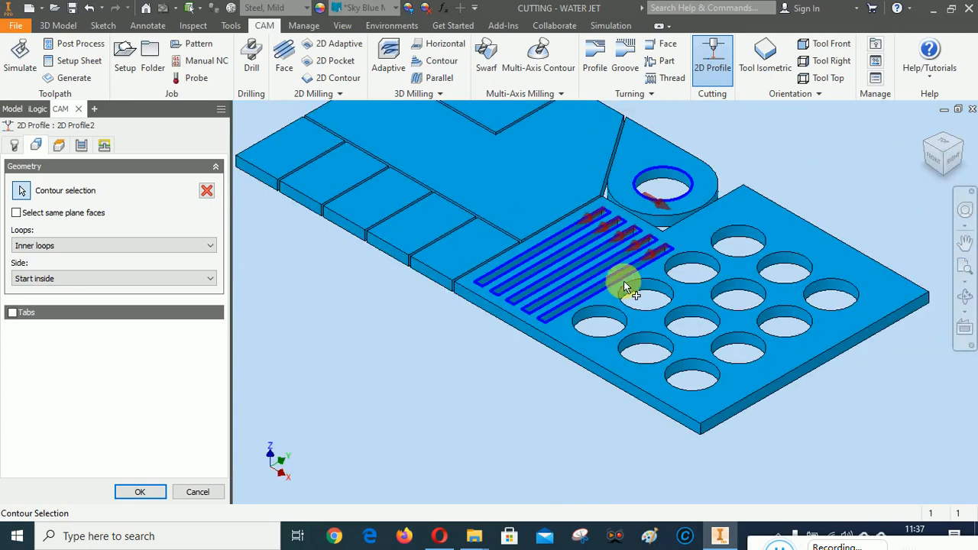
- Add all twelve round holes of the perforated plate to the contour selection
click(625, 326)
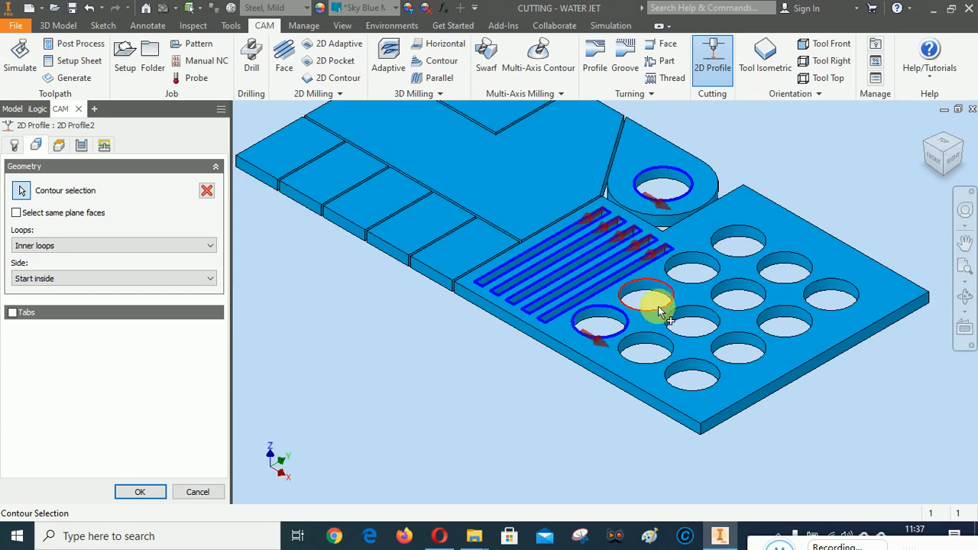
click(656, 312)
click(704, 281)
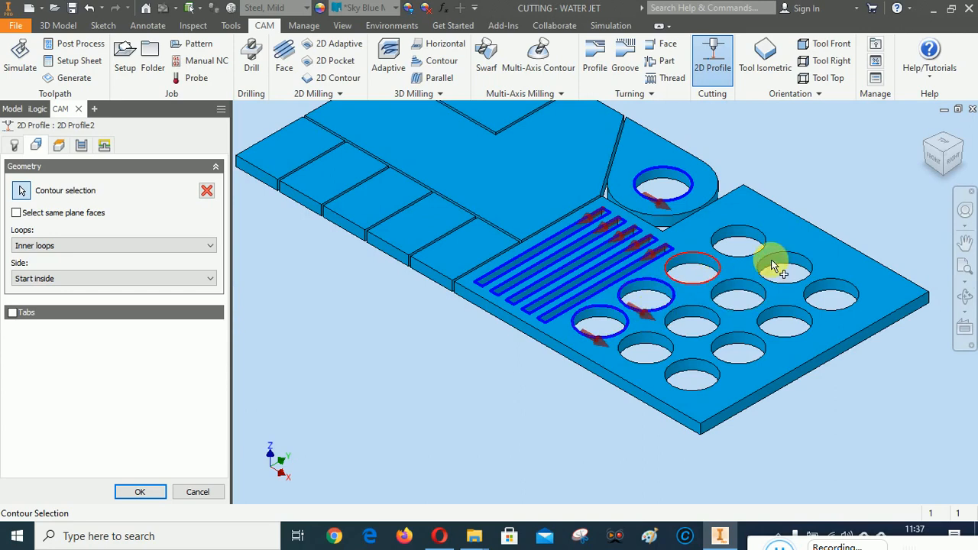
click(762, 255)
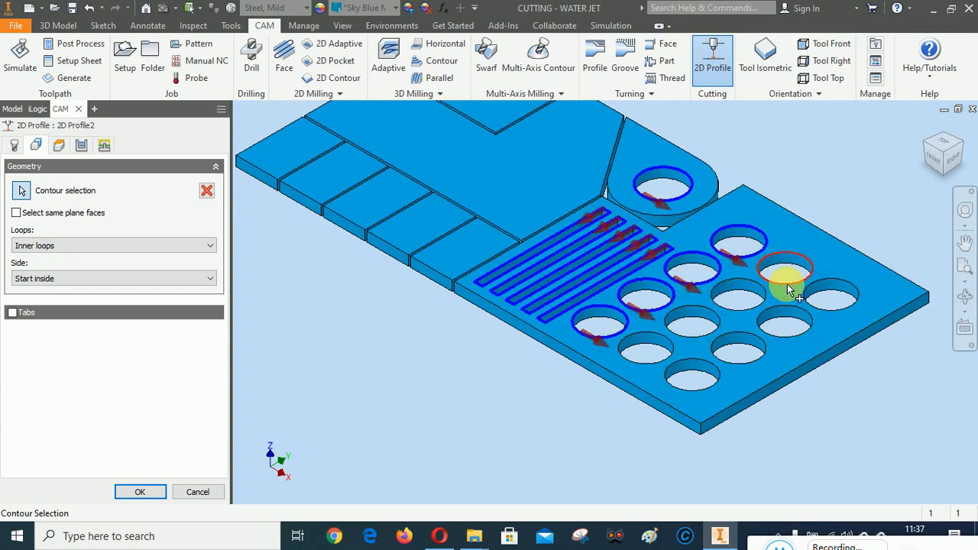
click(806, 304)
click(841, 310)
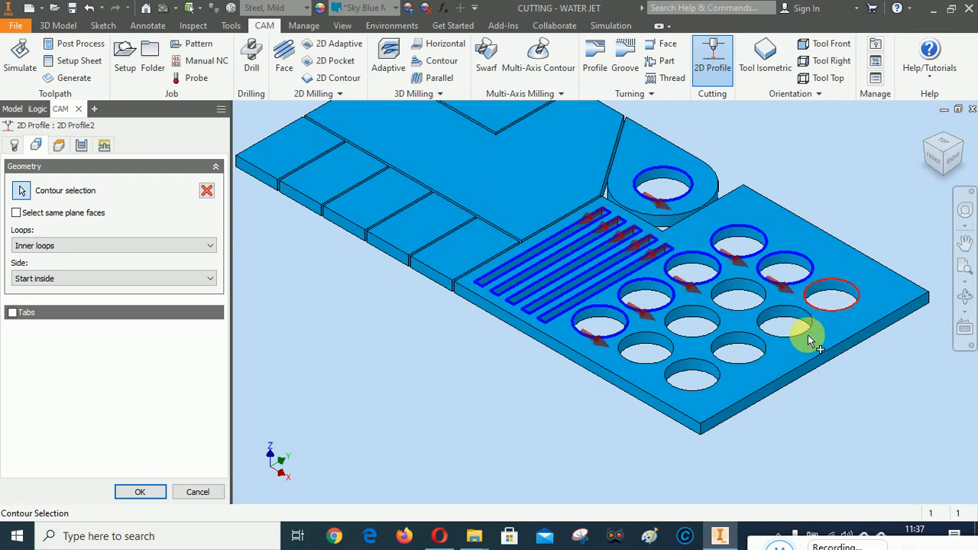
click(781, 332)
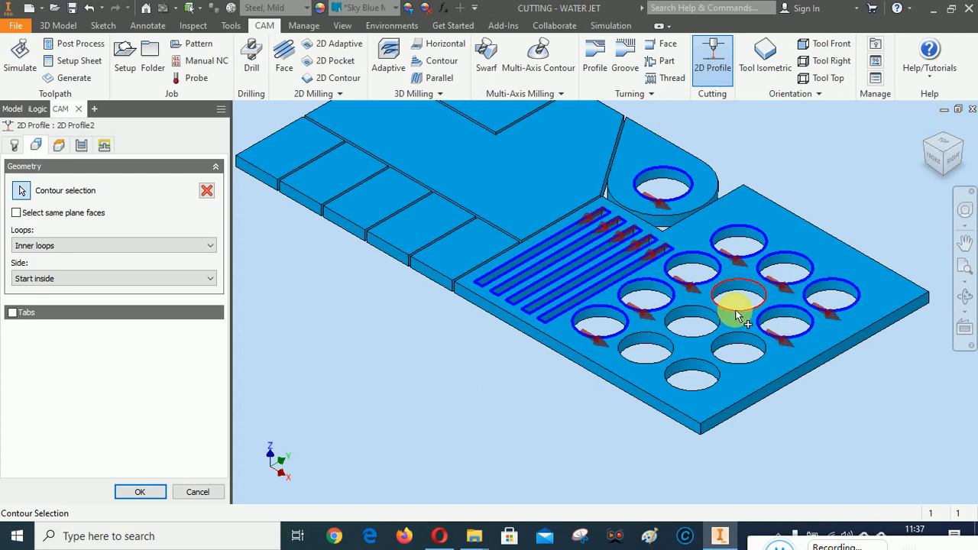
click(716, 334)
click(693, 336)
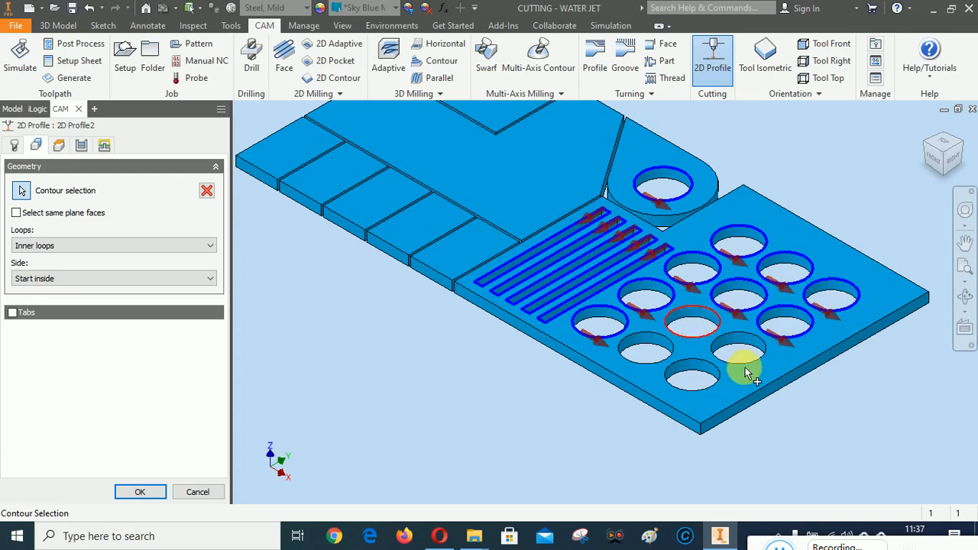
click(746, 363)
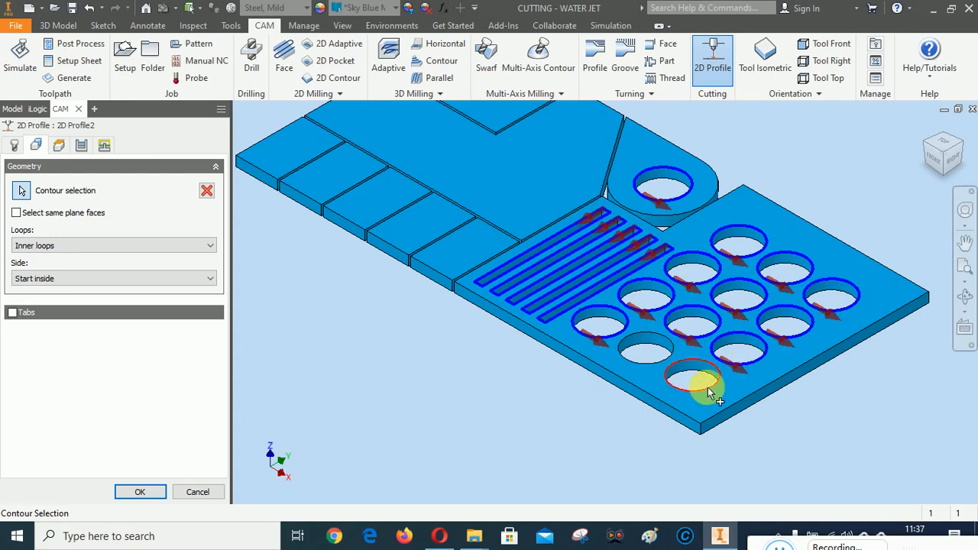
click(641, 366)
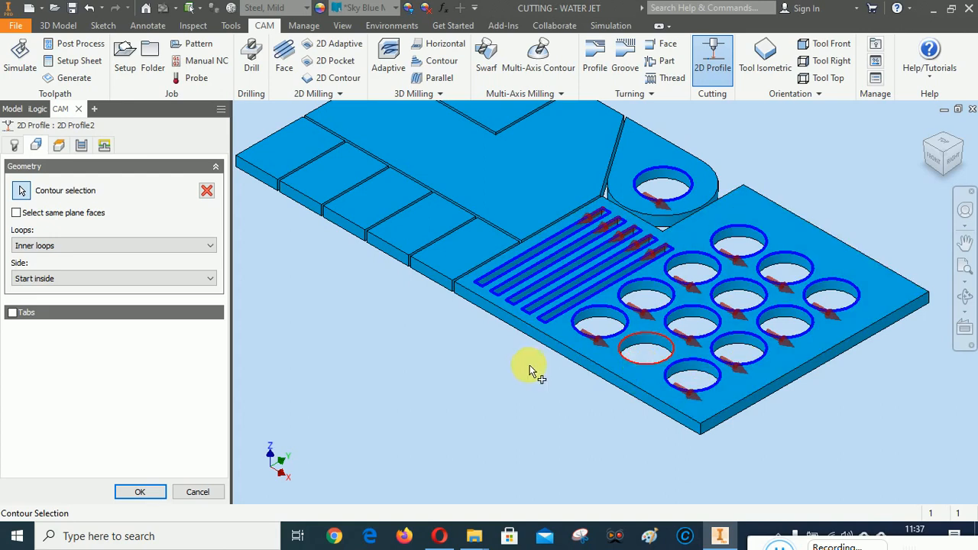
- Examine the selected inner contours and their direction arrows from directly above, and return to the isometric view
scroll(546, 393, up, 3)
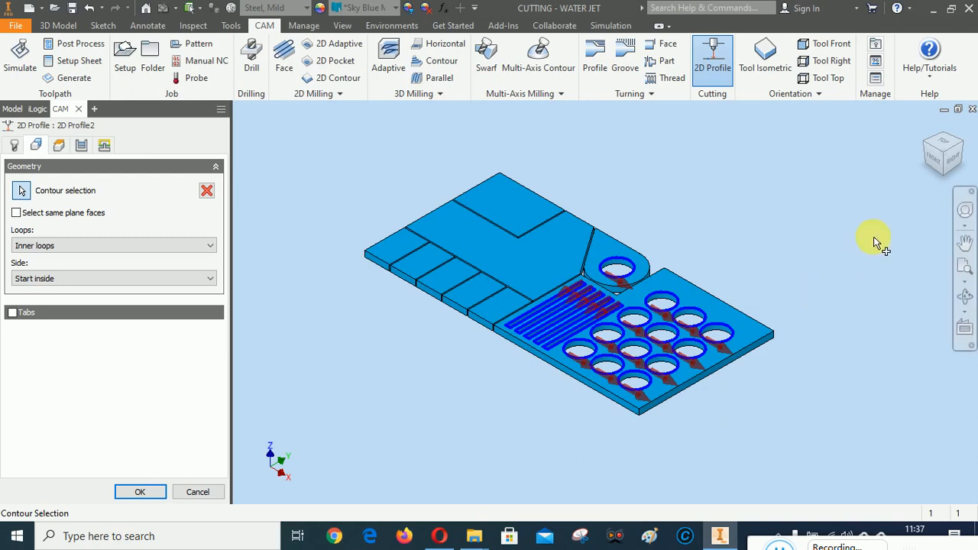
click(964, 266)
drag(869, 258, 926, 160)
click(928, 158)
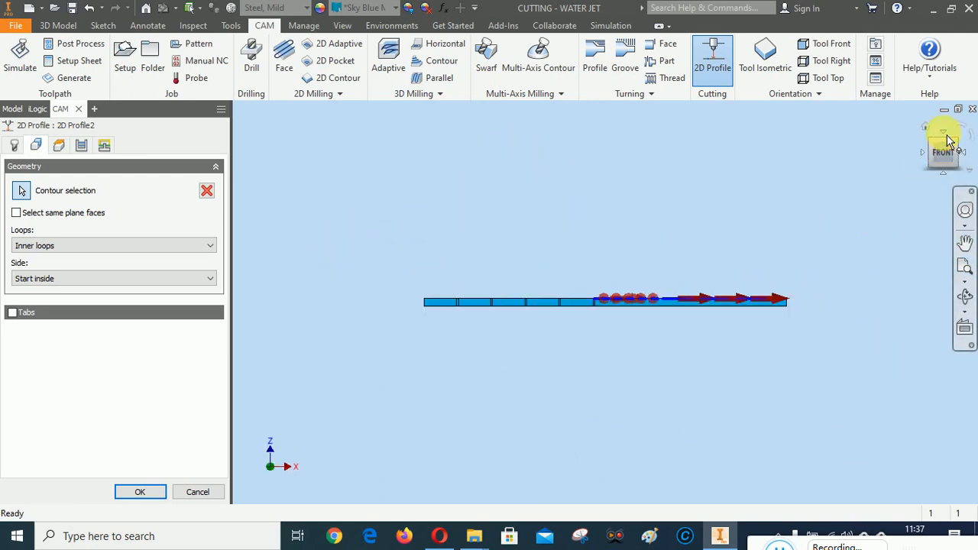
scroll(706, 304, down, 5)
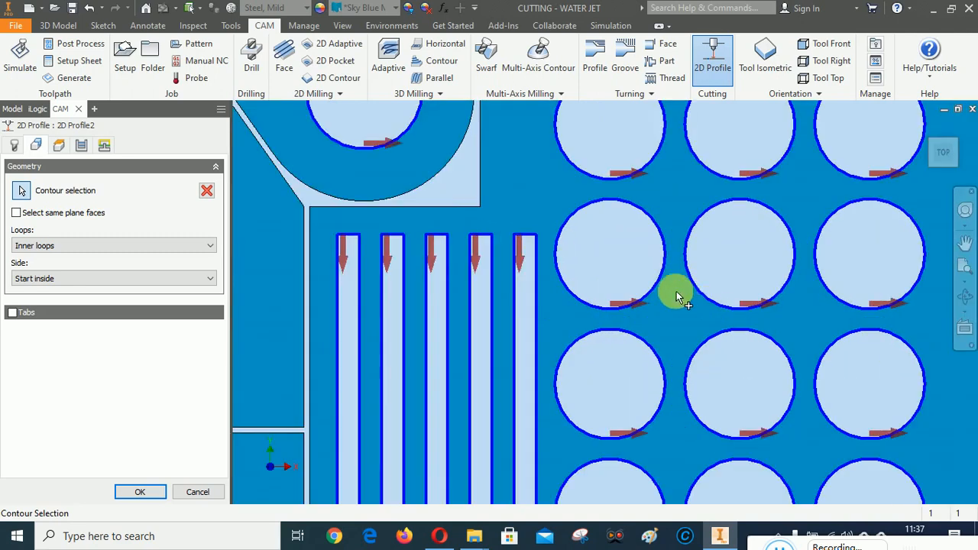
scroll(625, 253, up, 5)
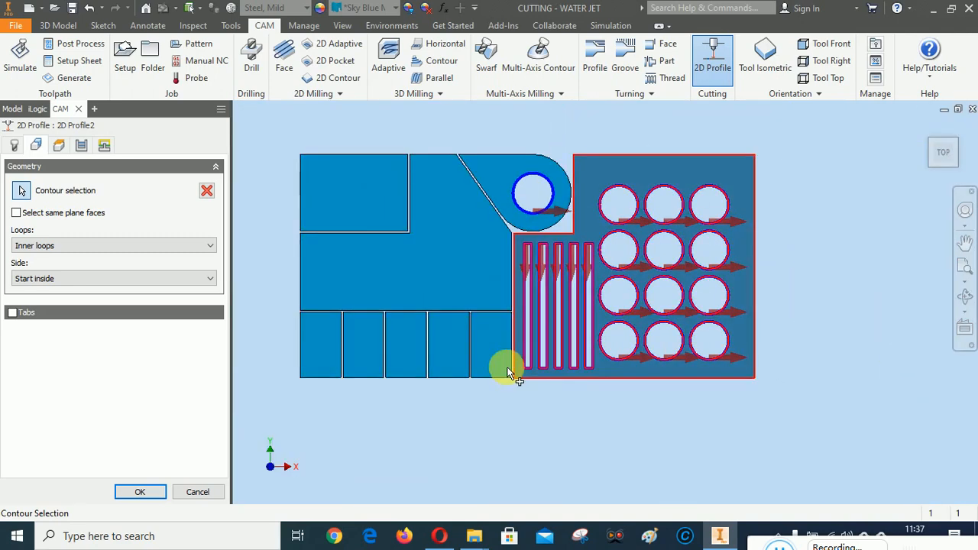
click(926, 133)
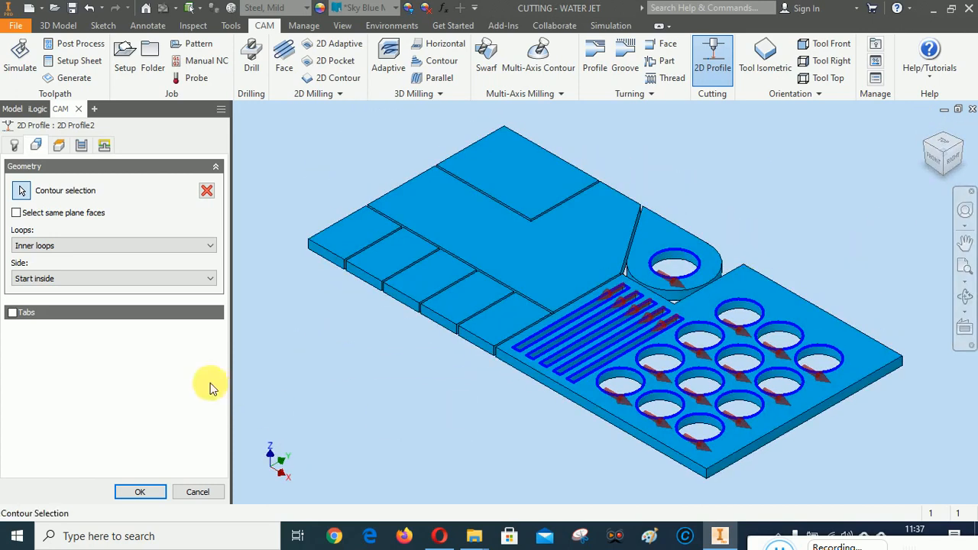
- Review the heights, passes and lead settings, and create the inner profile operation
click(61, 146)
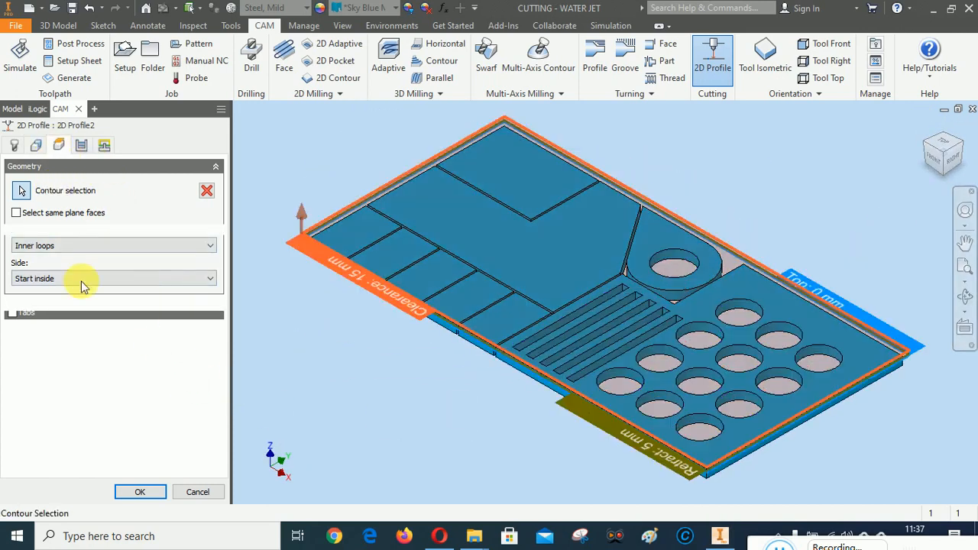
click(81, 146)
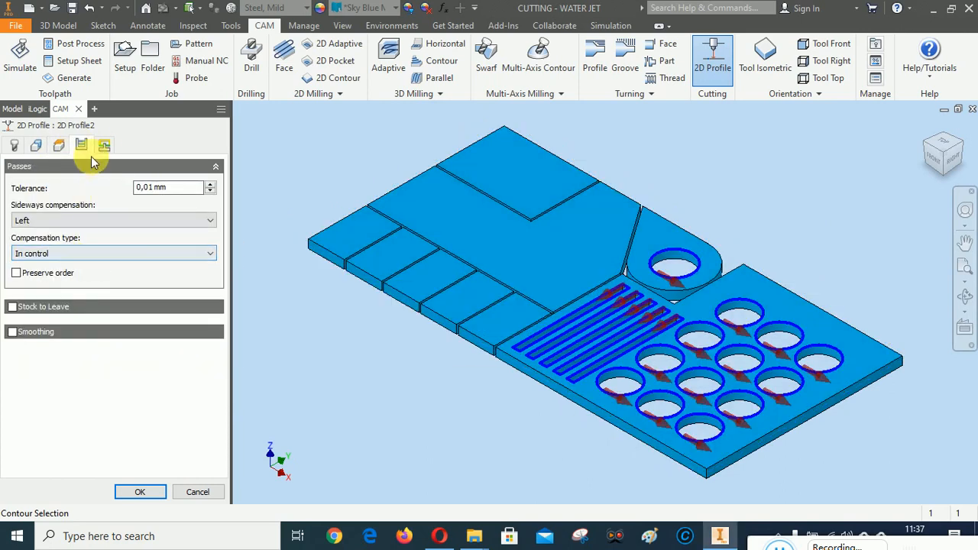
click(104, 145)
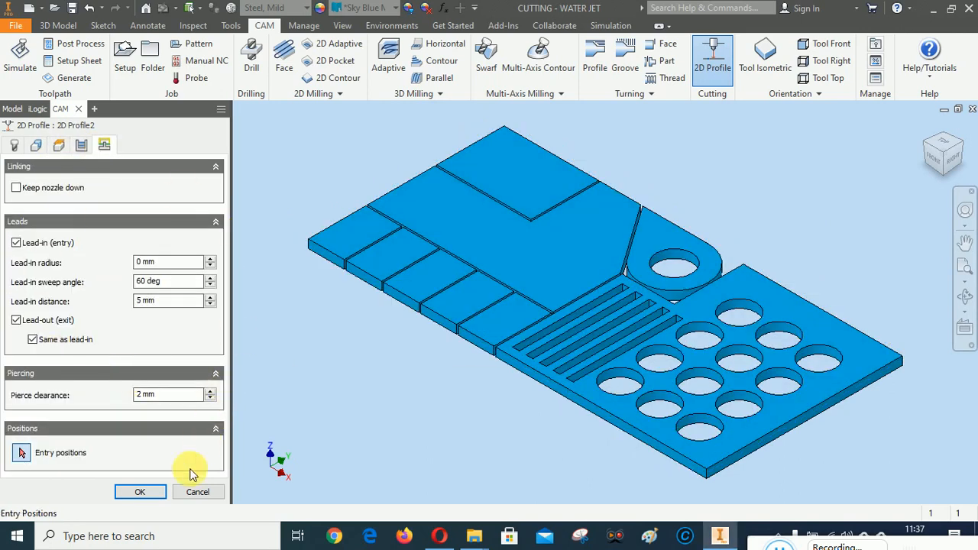
click(153, 498)
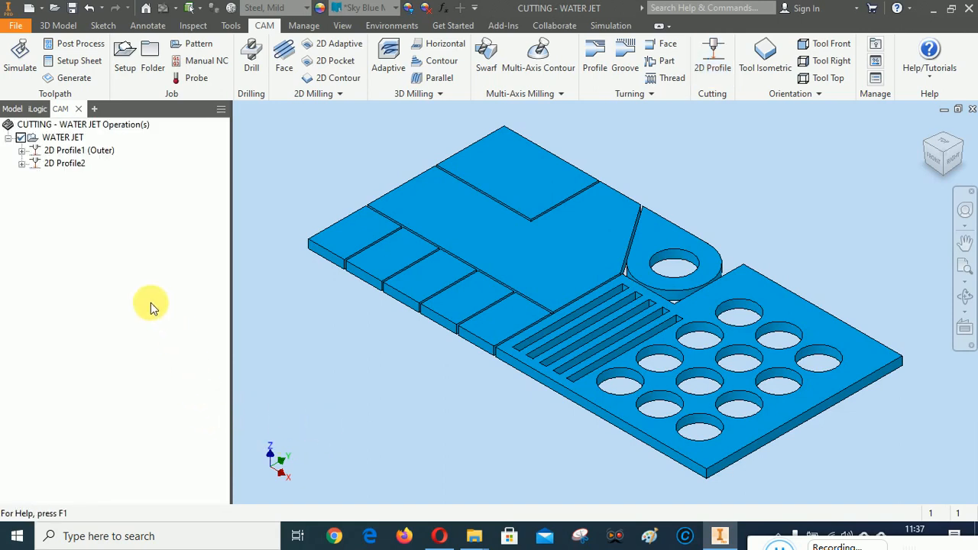
- Rename the second 2D Profile operation as "2D Profile2 (Inner)"
click(80, 165)
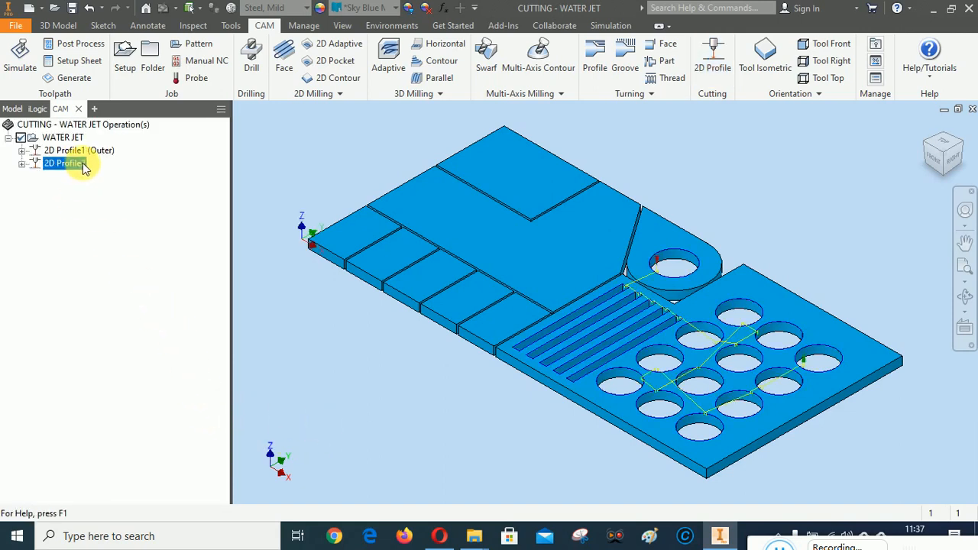
click(87, 166)
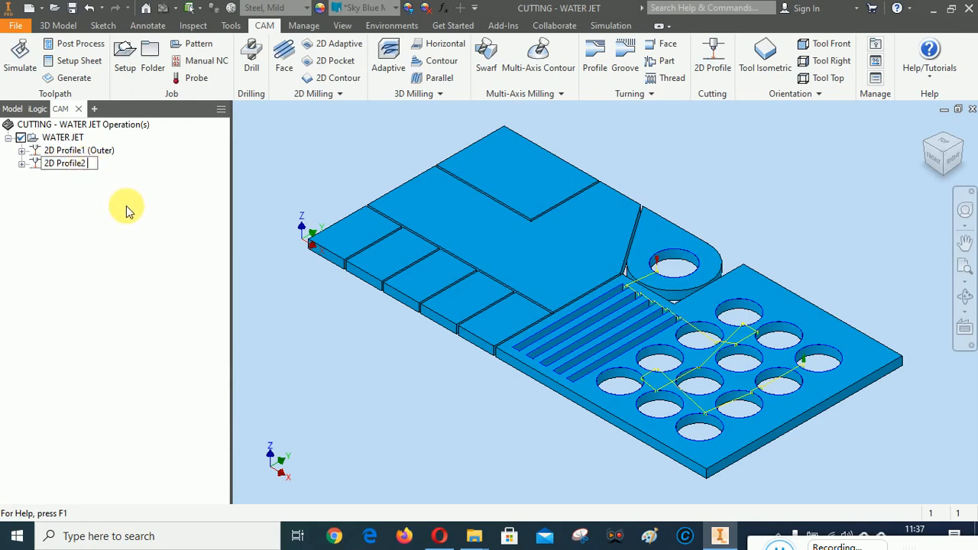
text((Inner))
key(Return)
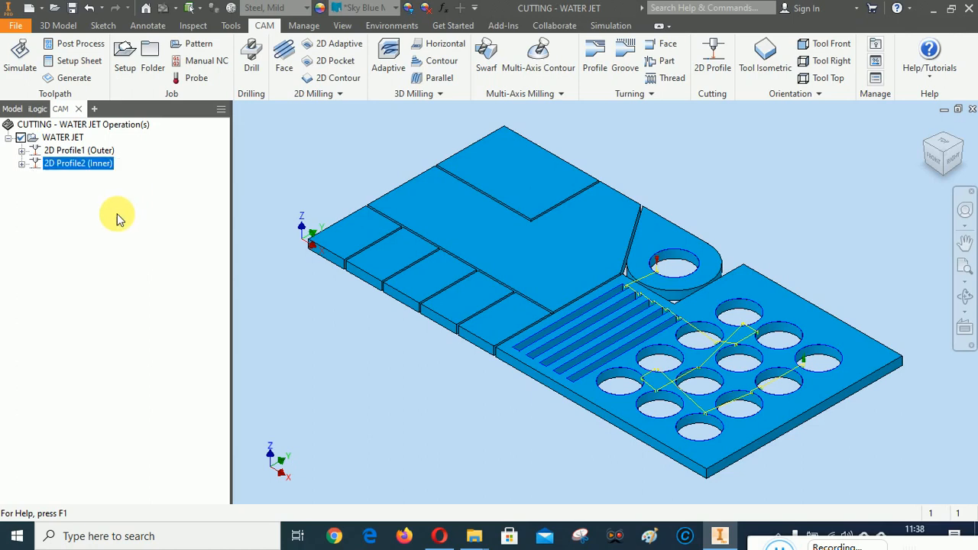
- Simulate the whole WATER JET setup with both 2D Profile operations and play the cutting to the end
click(147, 260)
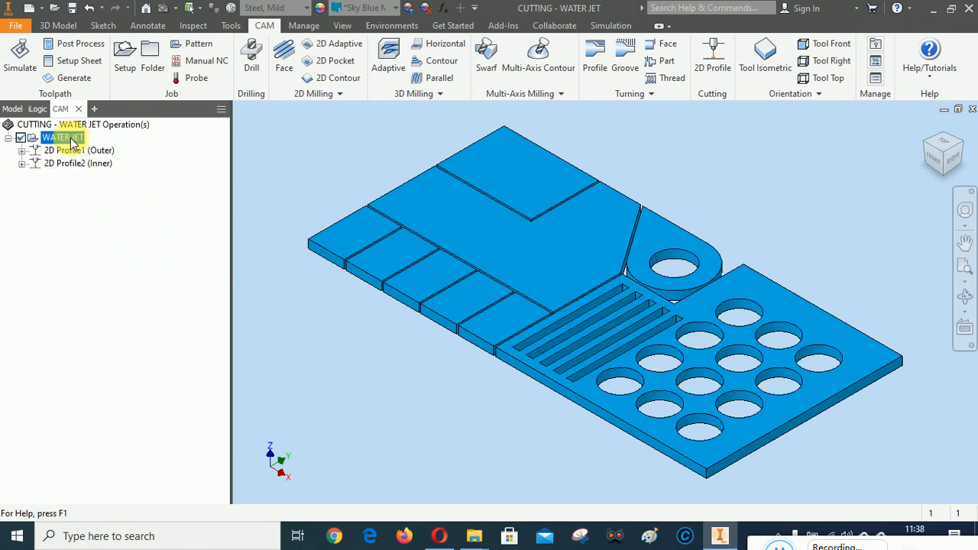
right_click(68, 140)
click(115, 245)
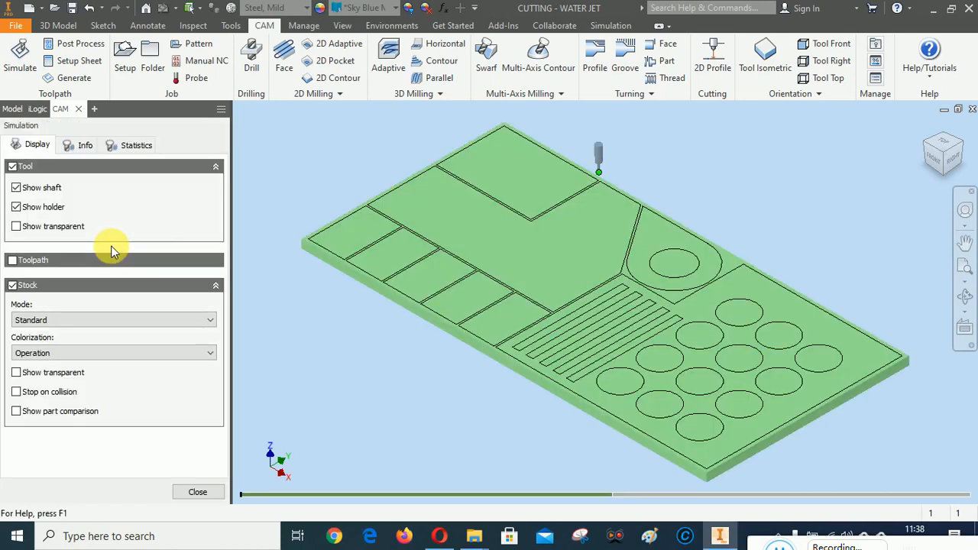
right_click(294, 132)
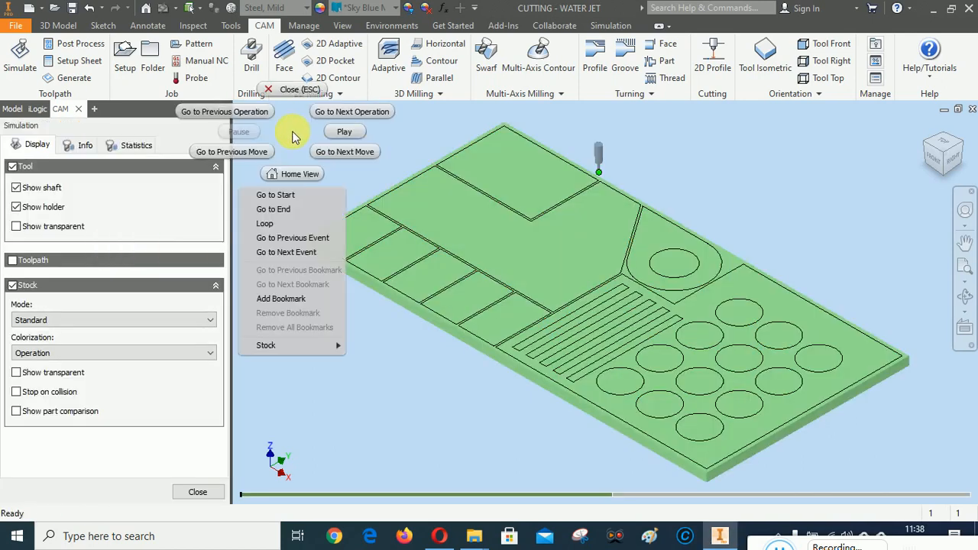
click(344, 137)
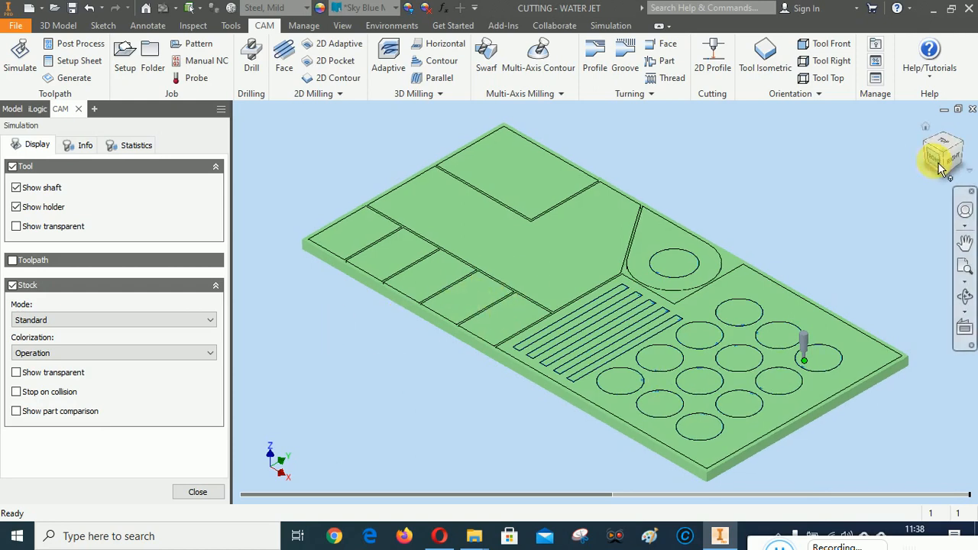
- Examine the simulated cut lines and lead marks on the slots, round holes and outer contours from directly above, and return to the isometric view
click(947, 141)
click(945, 132)
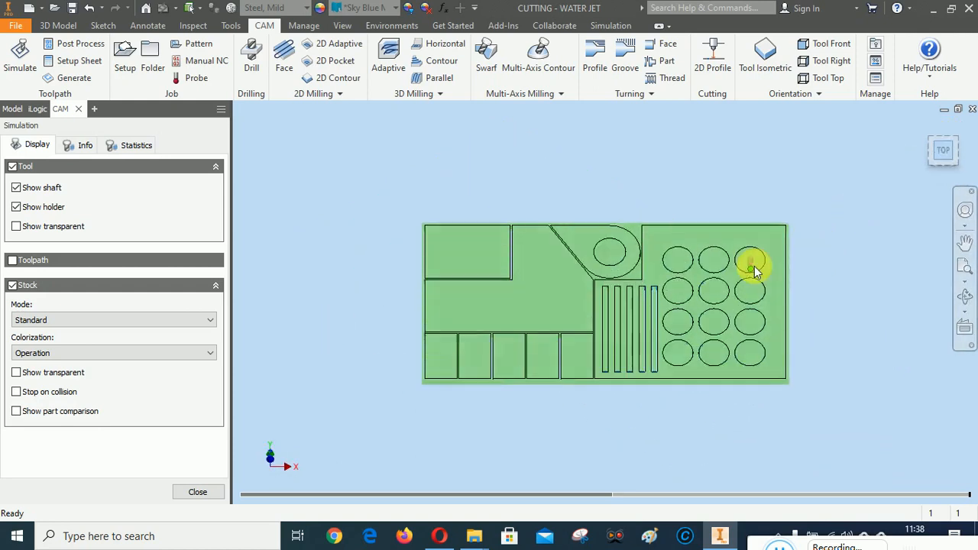
scroll(625, 242, up, 3)
scroll(624, 245, up, 5)
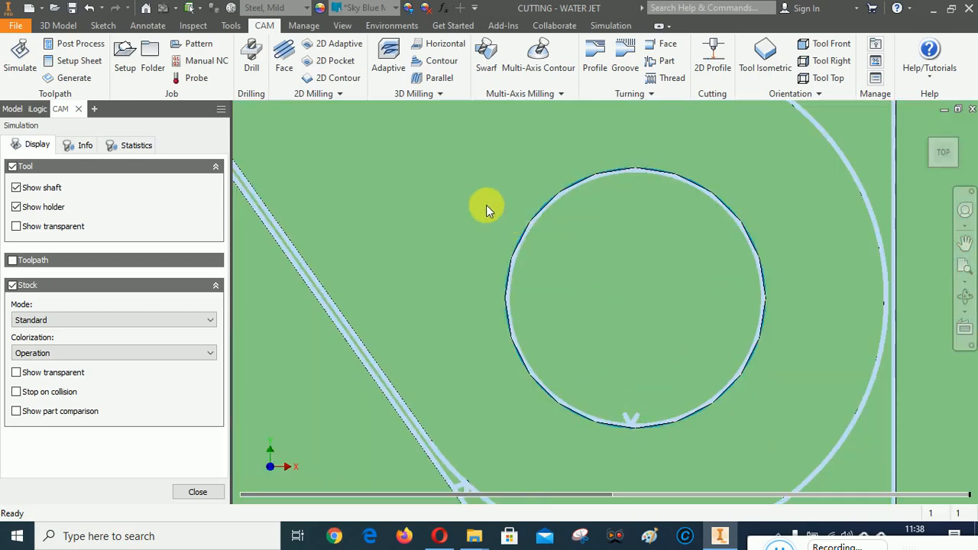
scroll(486, 205, up, 5)
scroll(512, 283, down, 3)
scroll(478, 208, down, 3)
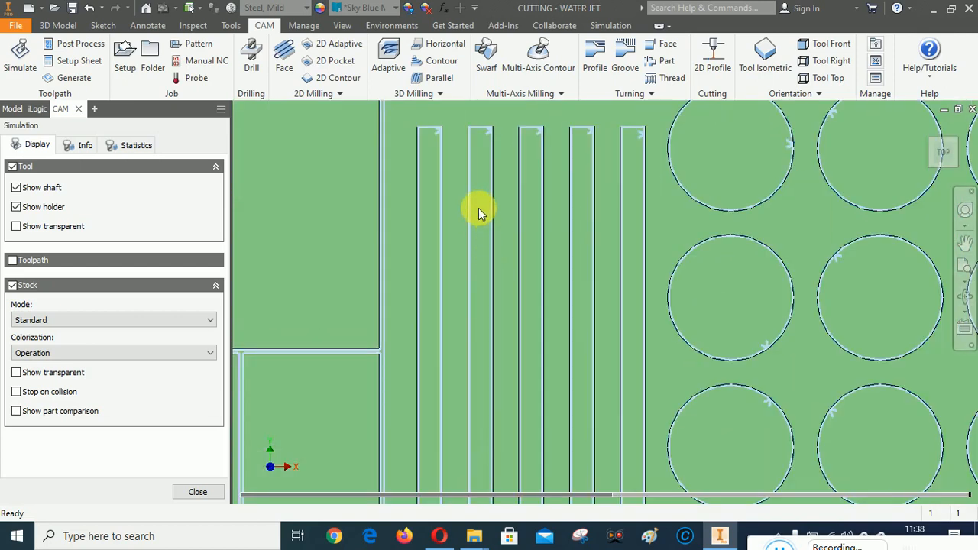
scroll(666, 264, up, 2)
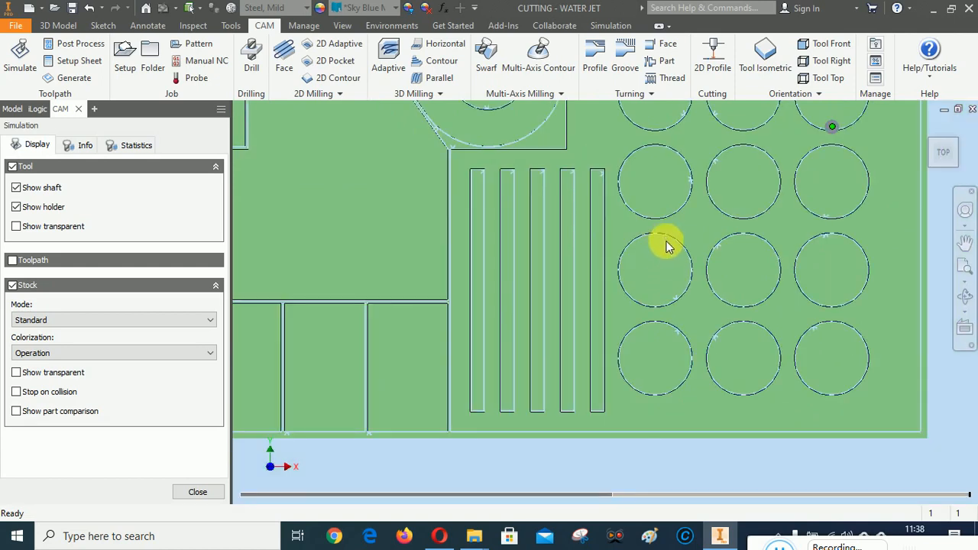
scroll(684, 334, up, 3)
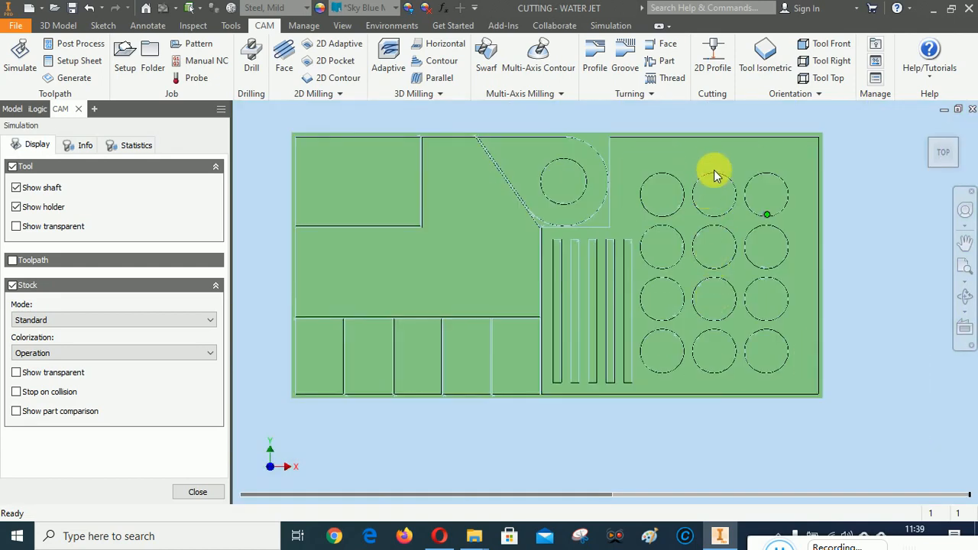
scroll(714, 171, down, 3)
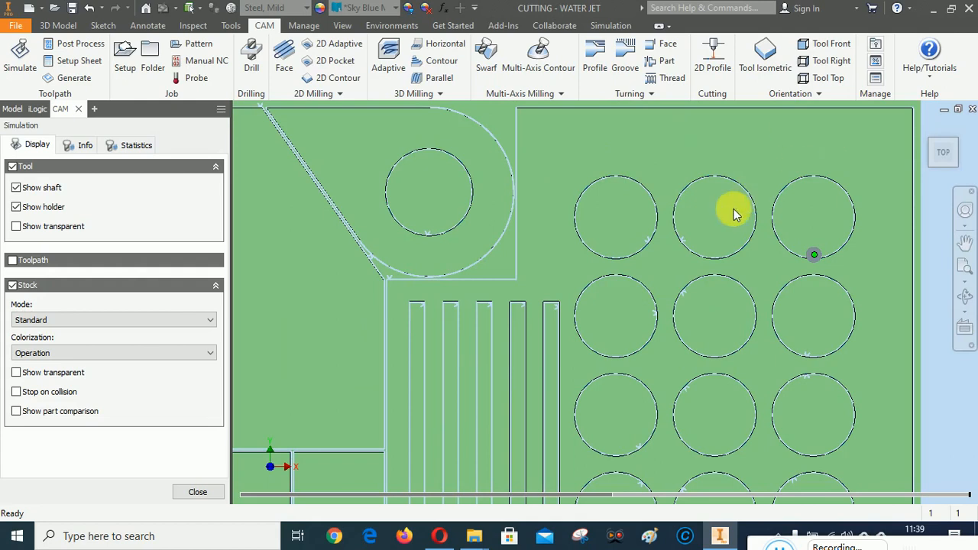
scroll(721, 212, up, 2)
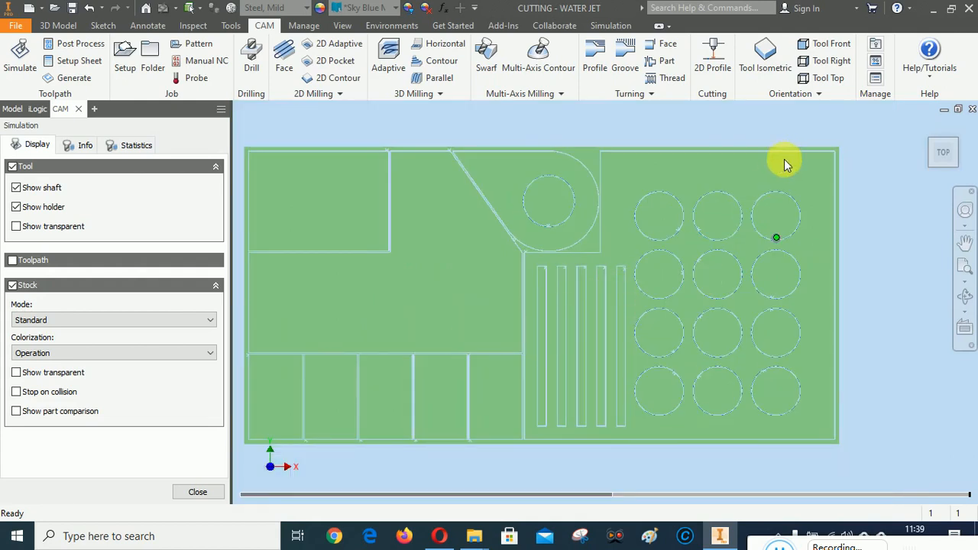
click(907, 148)
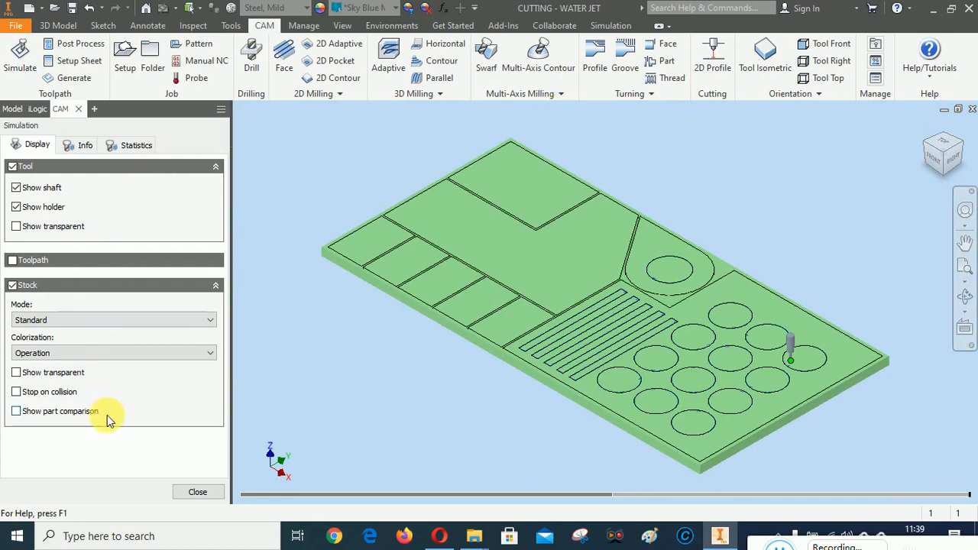
- Review the simulation's position, operation and verification information for the inner profile
click(84, 147)
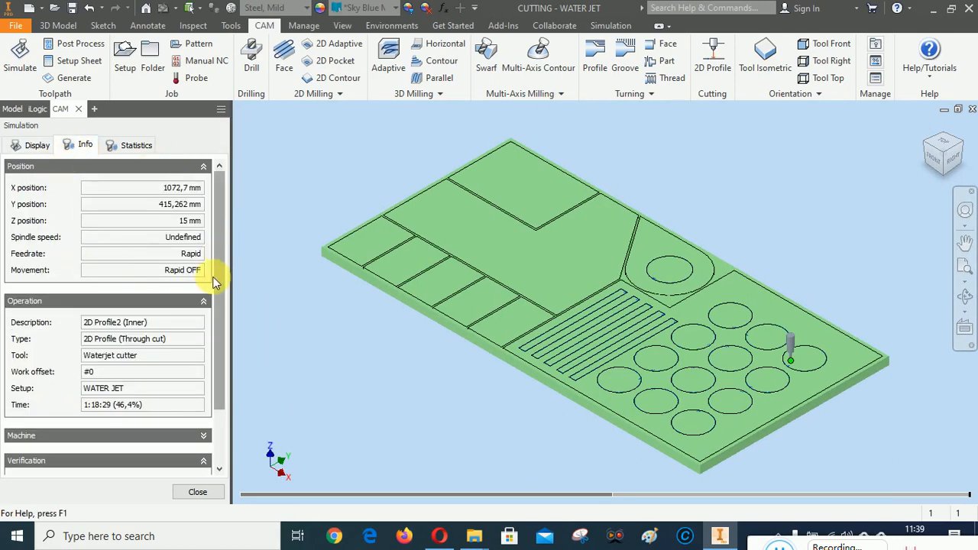
drag(219, 258, 218, 340)
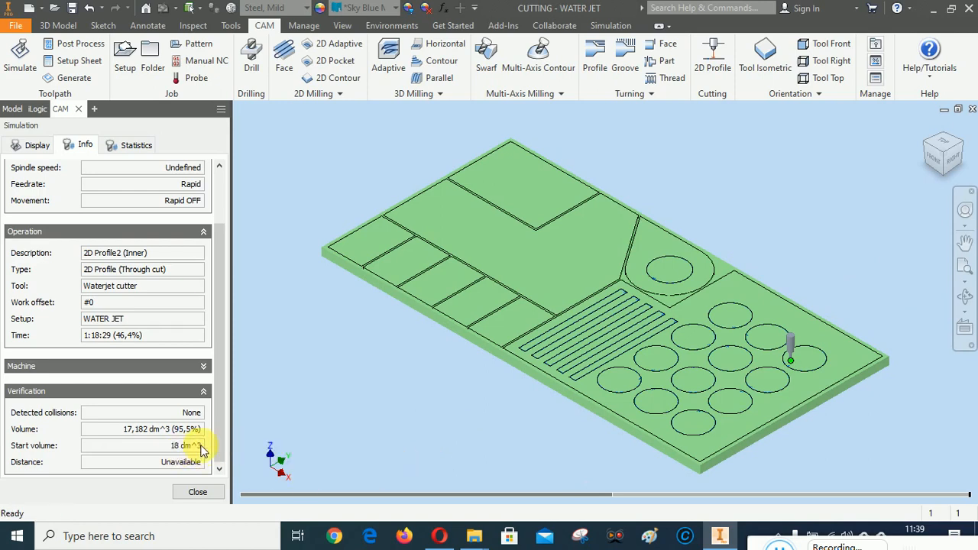
mouse_move(201, 451)
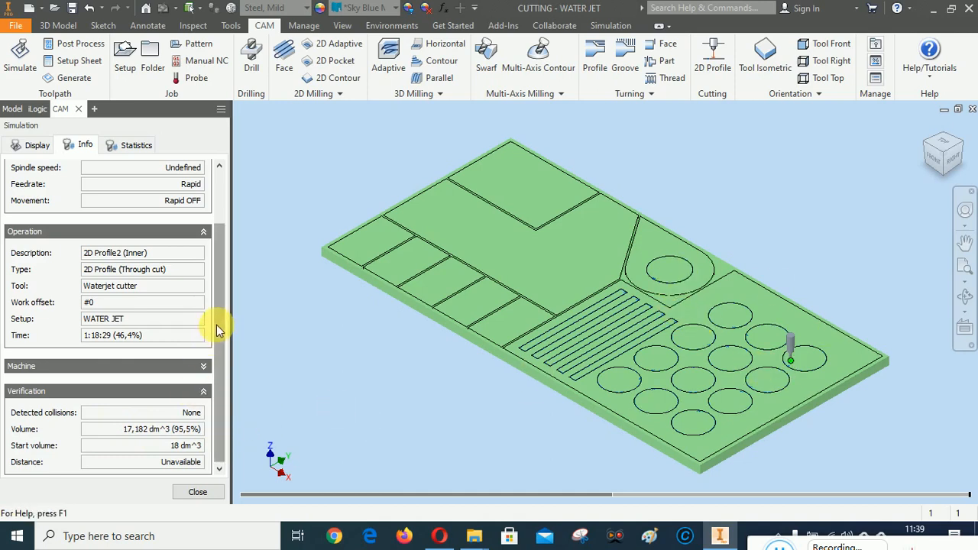
drag(216, 324, 220, 254)
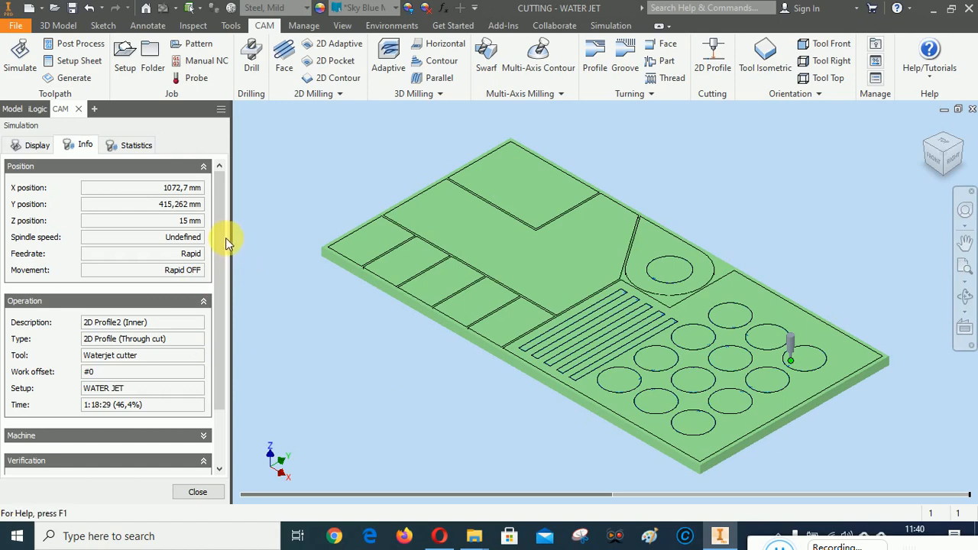
- Check the total machining time, distance, operations and tool changes against the operation details of the inner profile
click(138, 144)
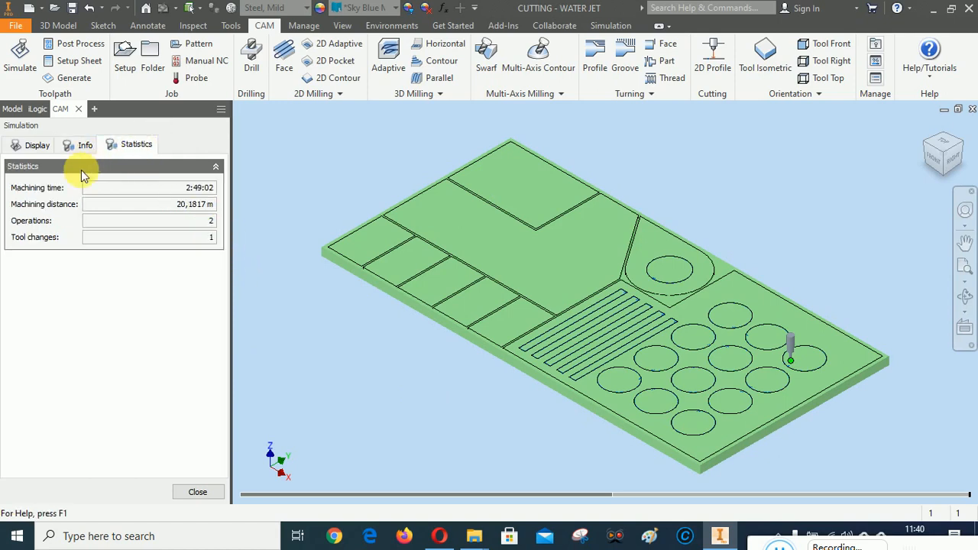
mouse_move(109, 194)
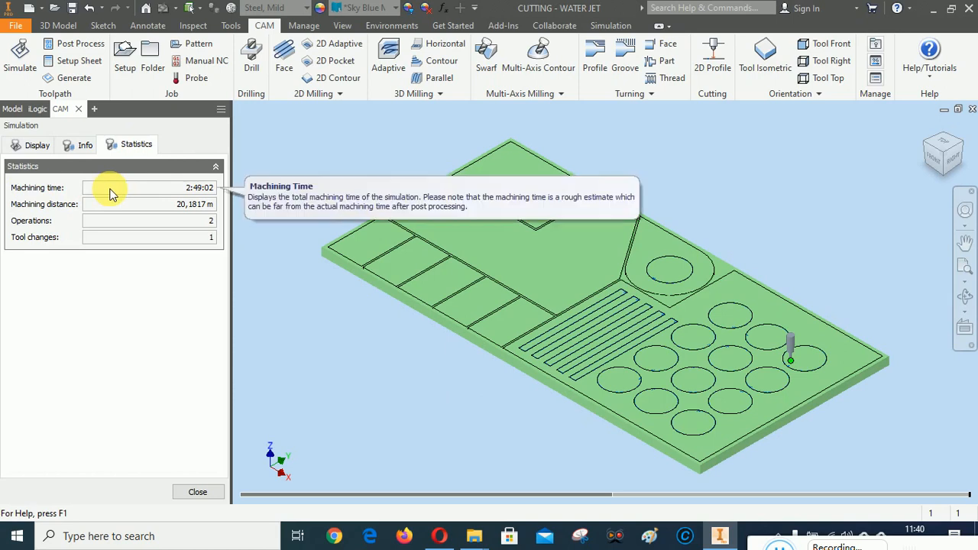
click(85, 145)
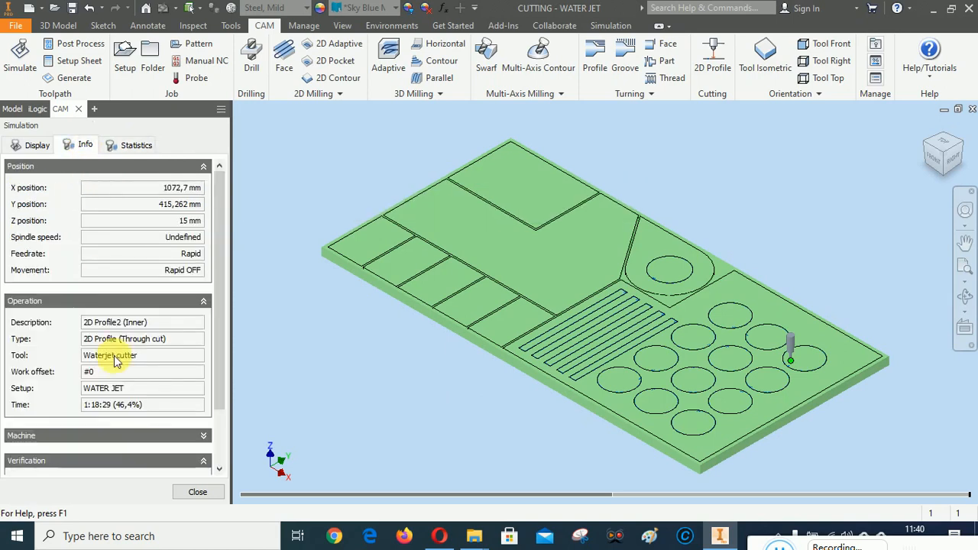
click(136, 145)
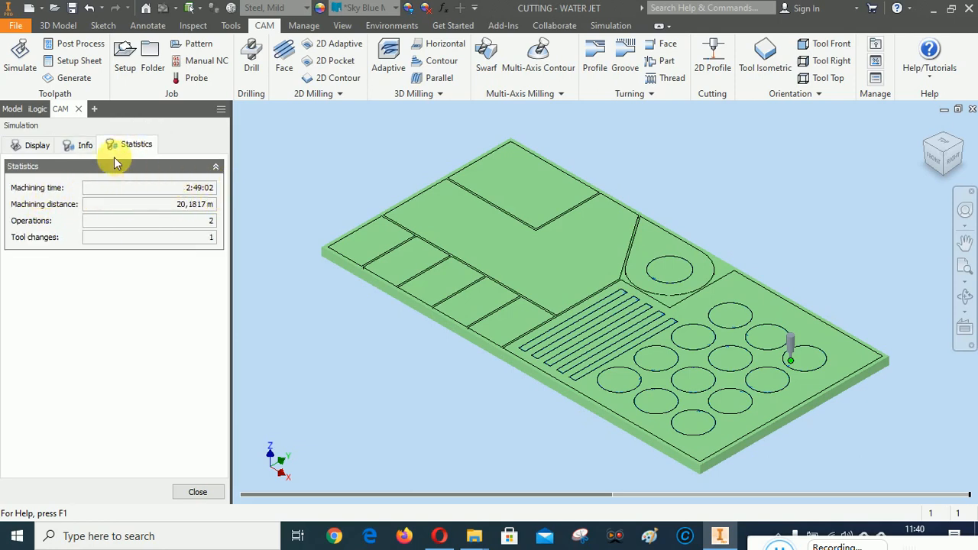
click(79, 145)
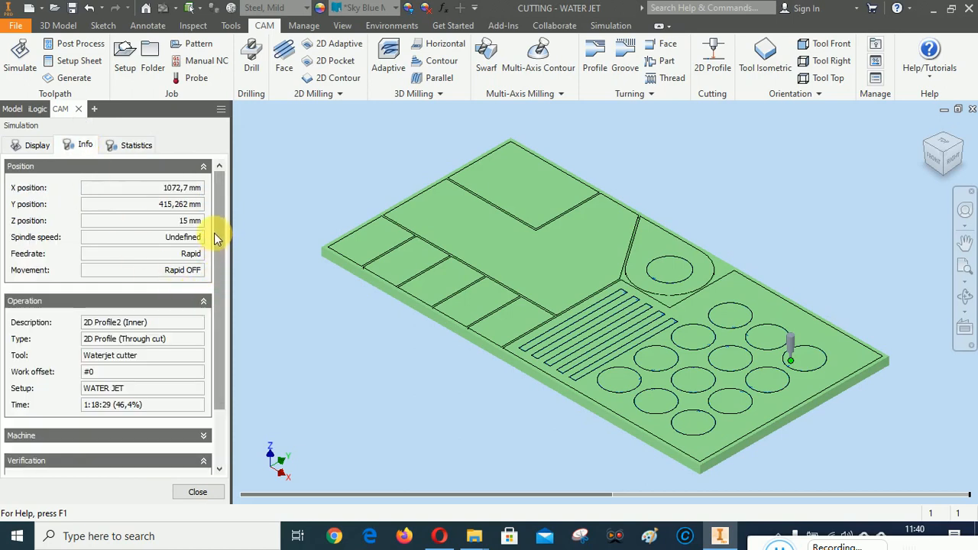
scroll(219, 252, down, 3)
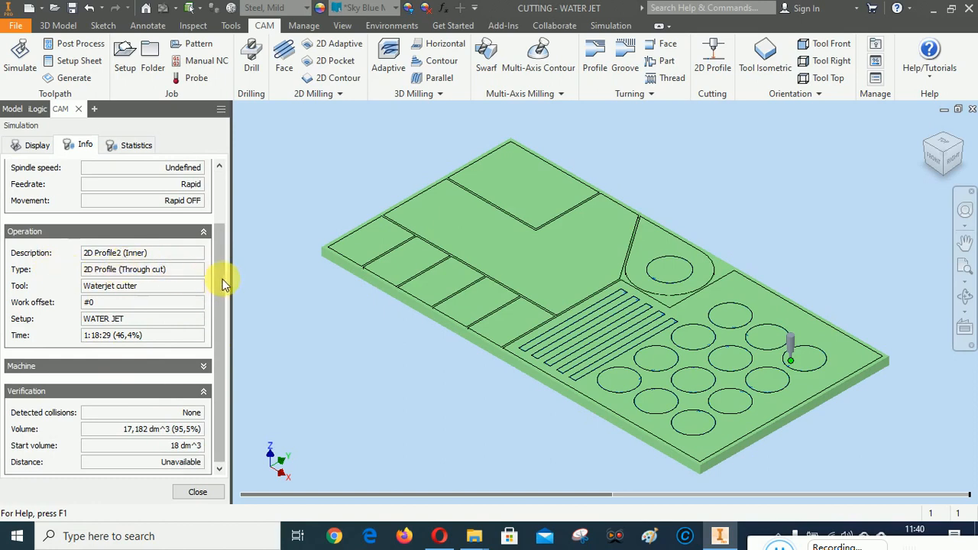
scroll(229, 204, up, 2)
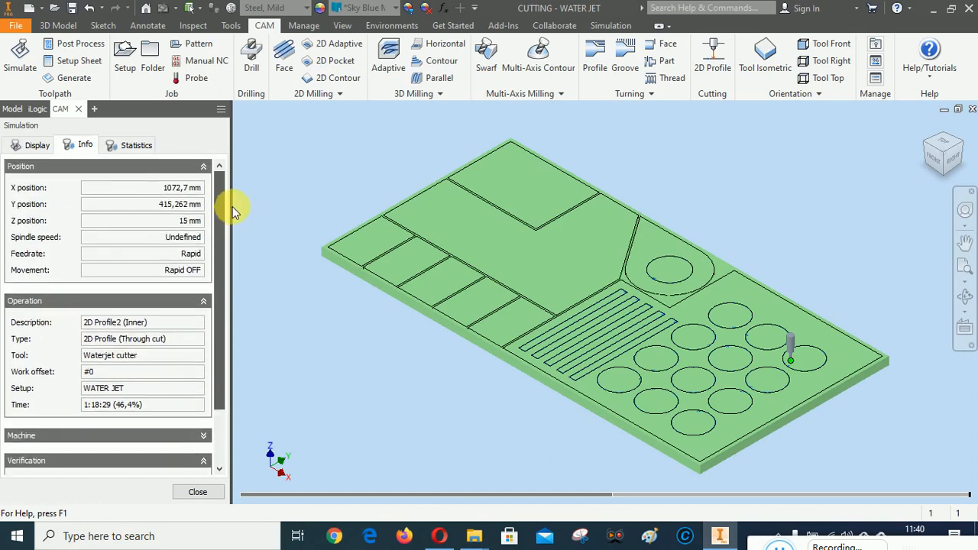
click(138, 146)
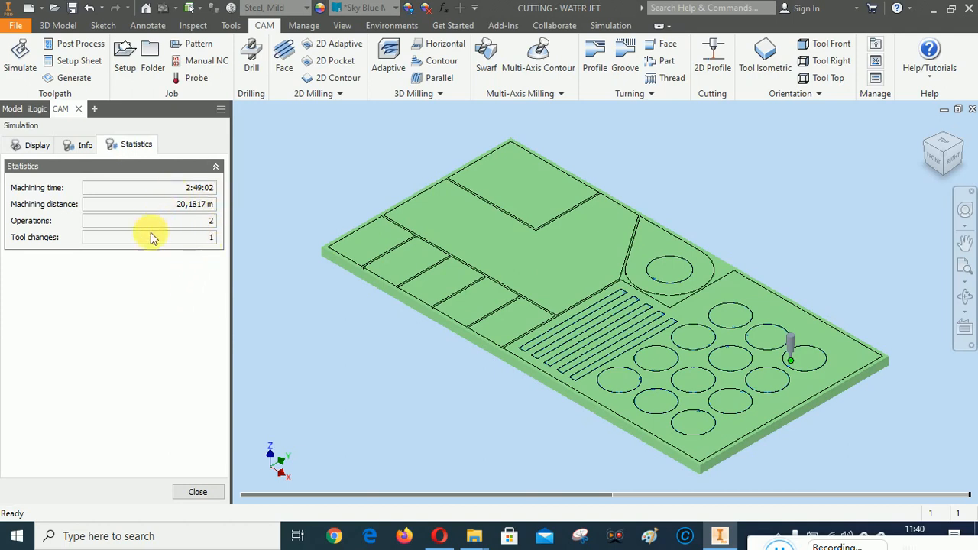
- Expand the machine details and review the axis, tilt and turn data, detected collisions and stock volumes
click(78, 145)
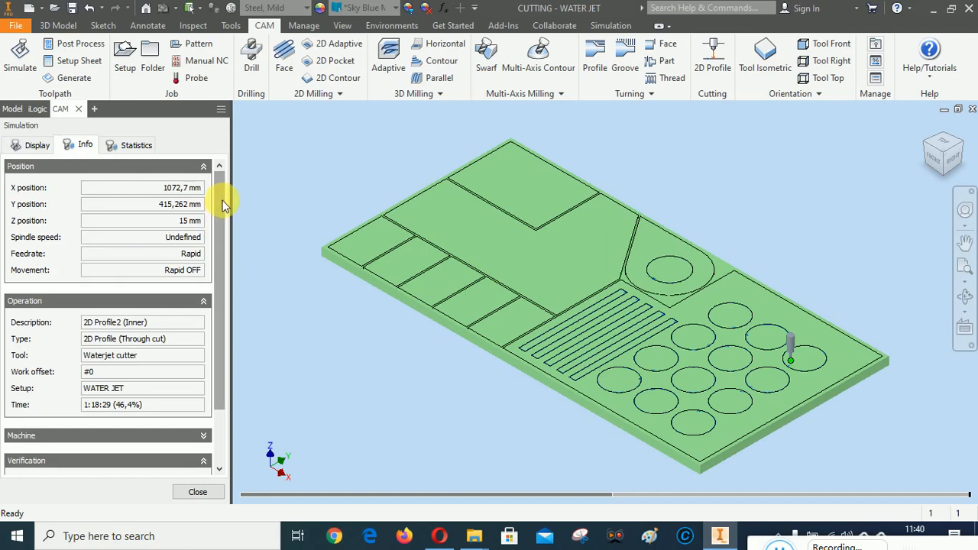
scroll(221, 260, down, 3)
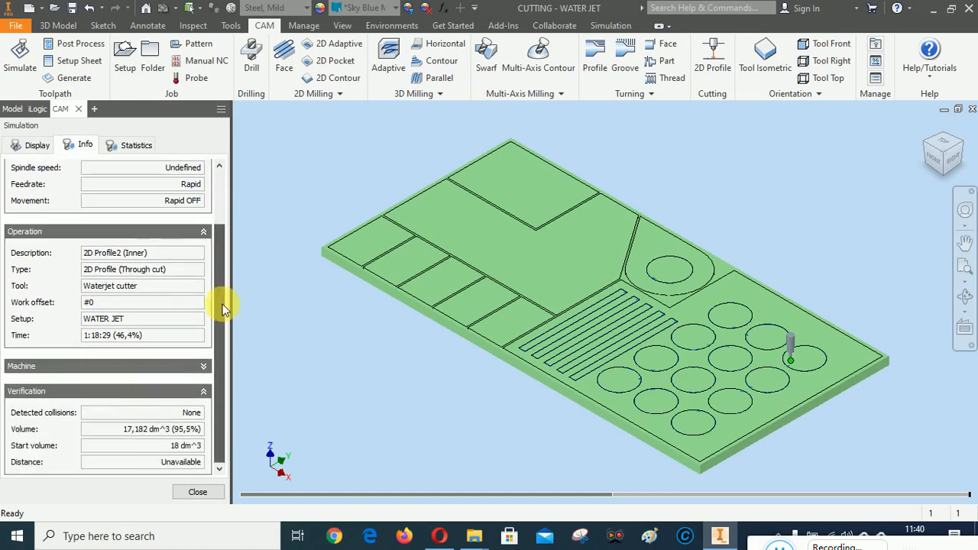
click(204, 367)
scroll(220, 317, down, 3)
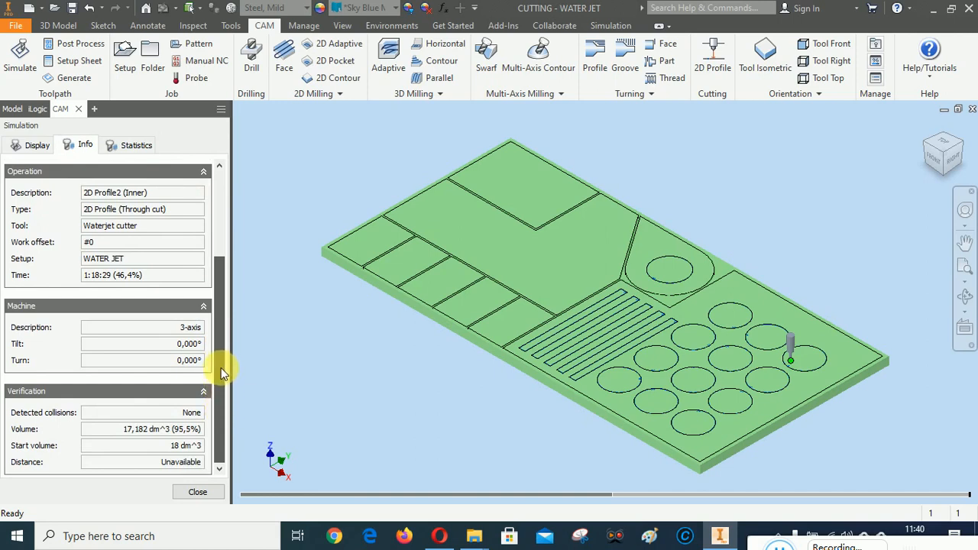
scroll(221, 368, up, 5)
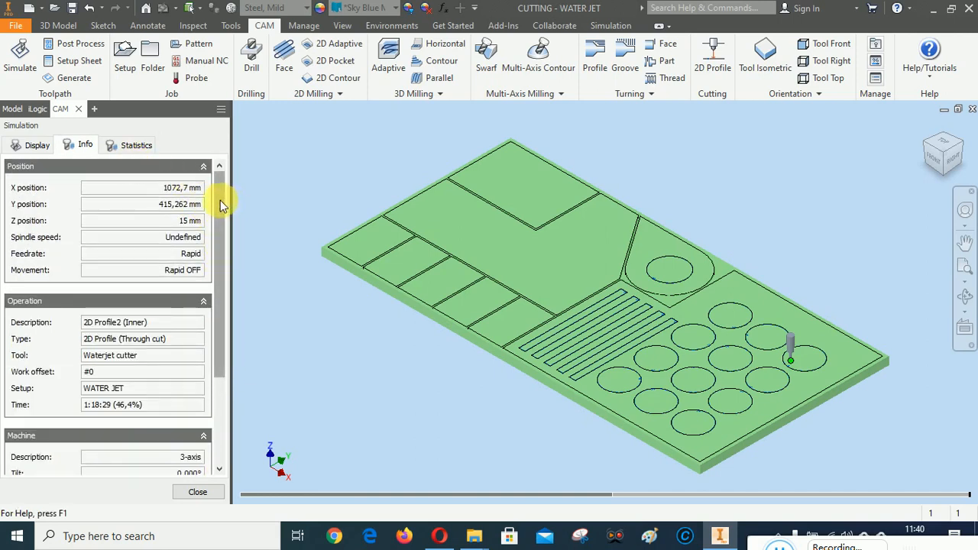
scroll(221, 200, down, 5)
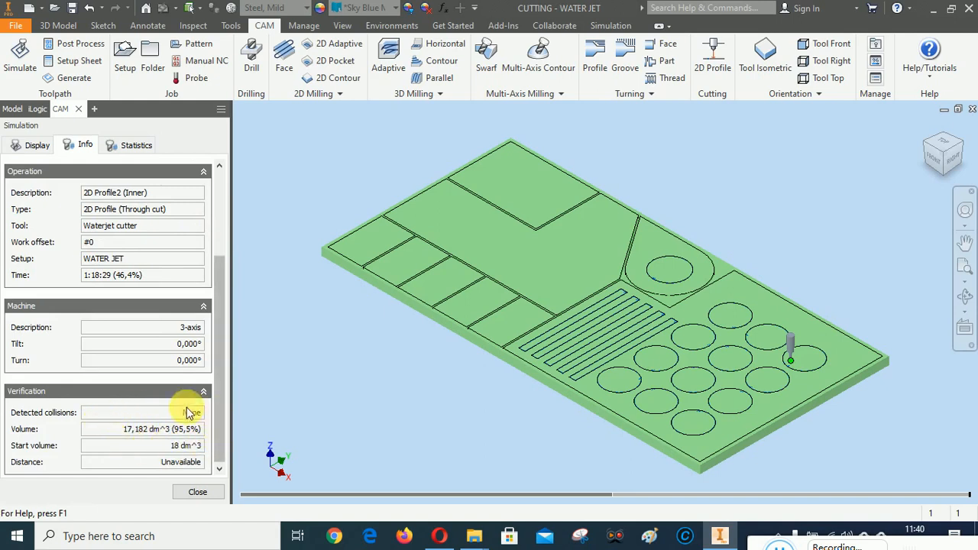
mouse_move(113, 418)
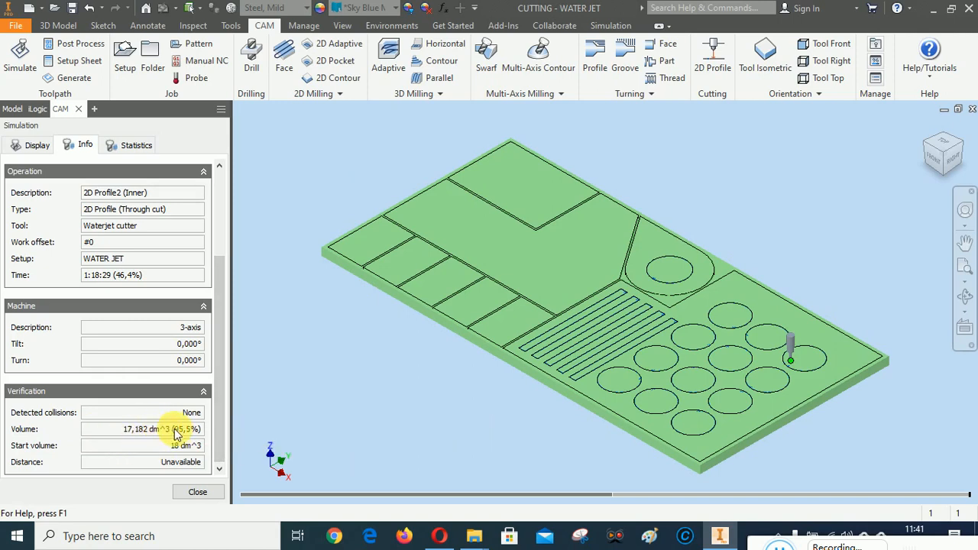
mouse_move(175, 433)
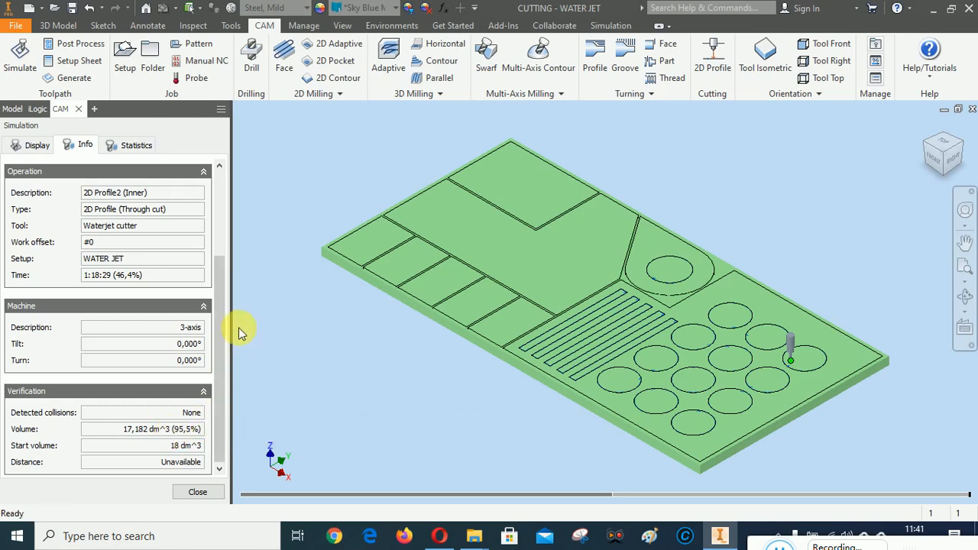
mouse_move(218, 317)
mouse_down()
mouse_move(237, 221)
mouse_move(250, 329)
mouse_move(250, 207)
mouse_move(217, 277)
mouse_move(221, 334)
mouse_up()
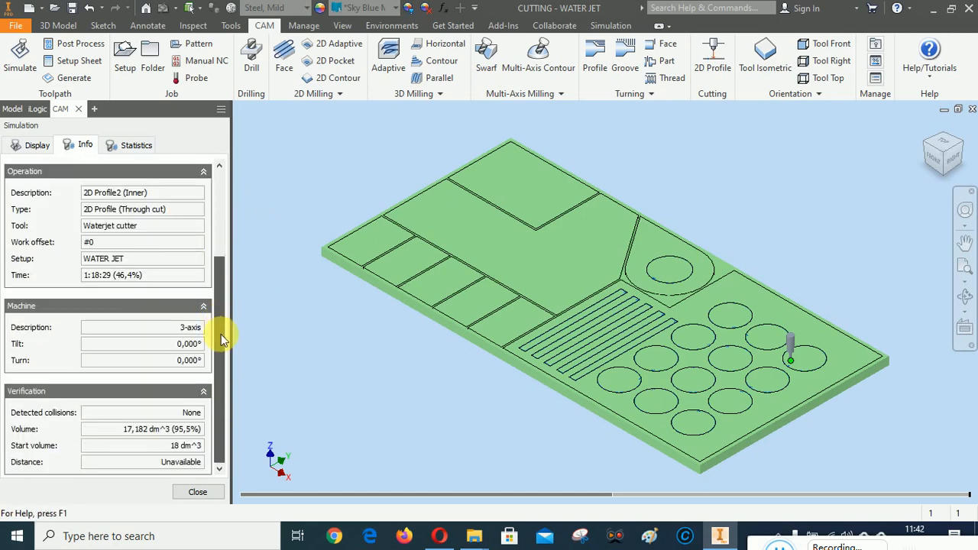
- Close the simulation and save the water jet cutting document
click(38, 146)
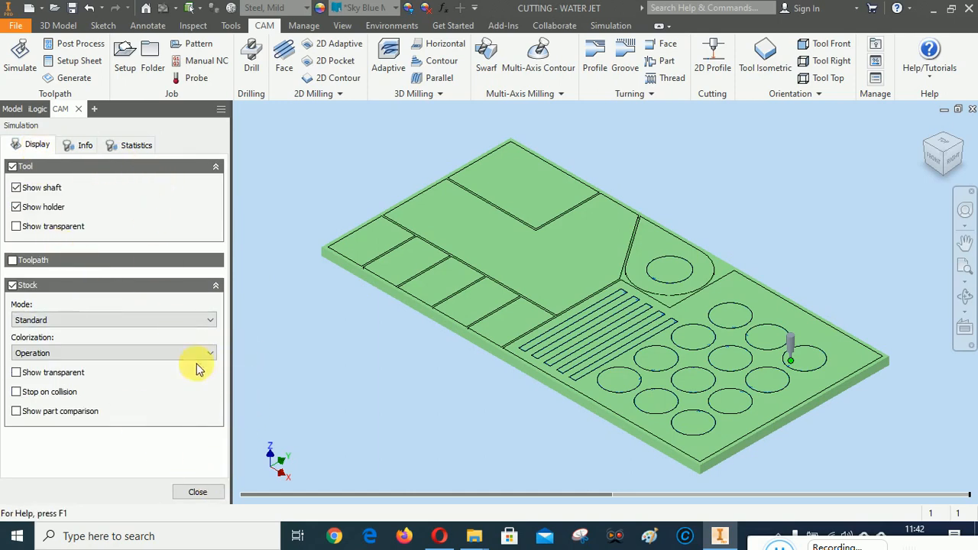
click(198, 493)
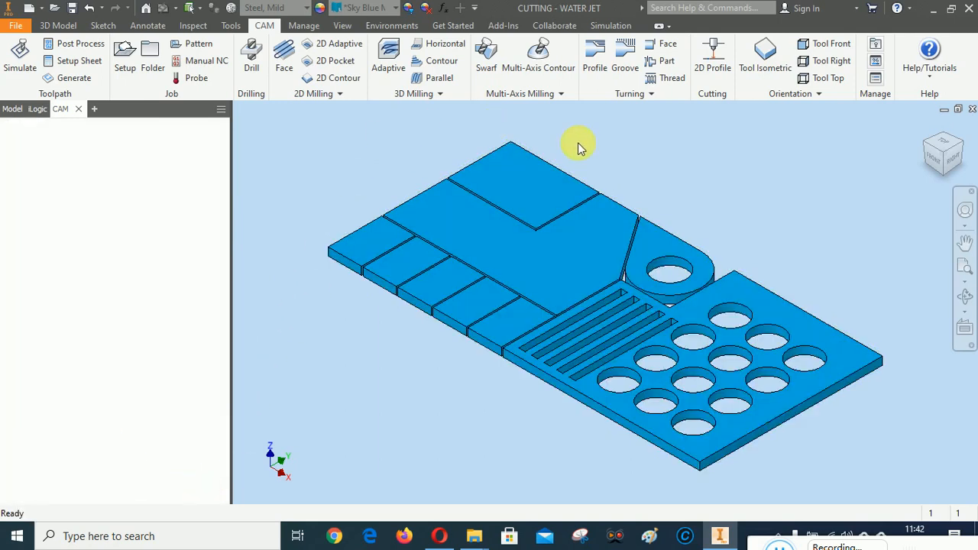
click(72, 9)
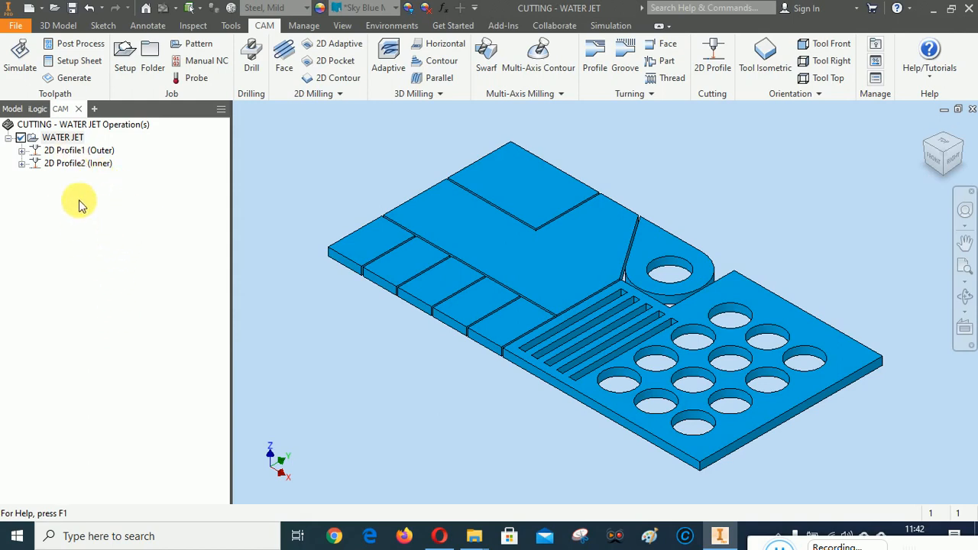
- Generate a setup sheet for all operations of the WATER JET setup in the 1. 2D REFF folder
right_click(61, 141)
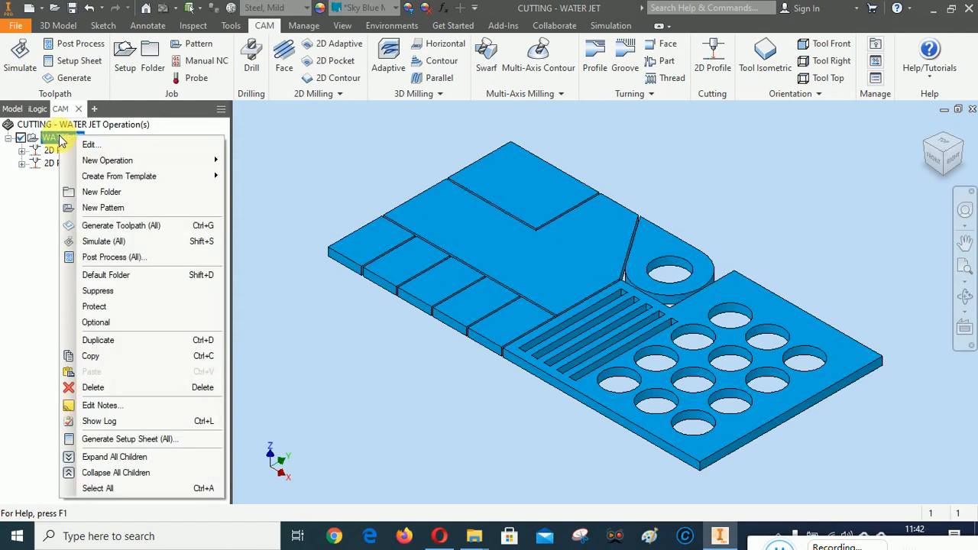
click(107, 440)
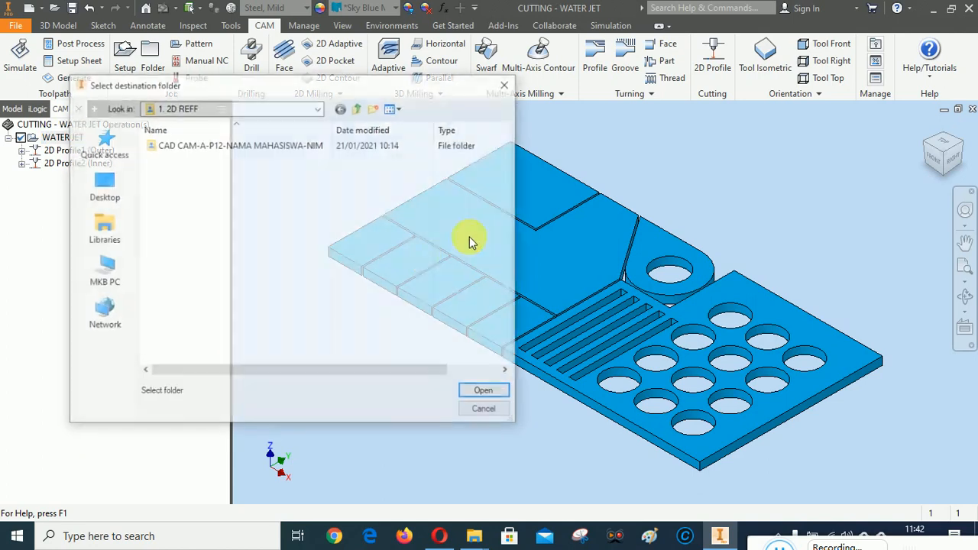
click(319, 107)
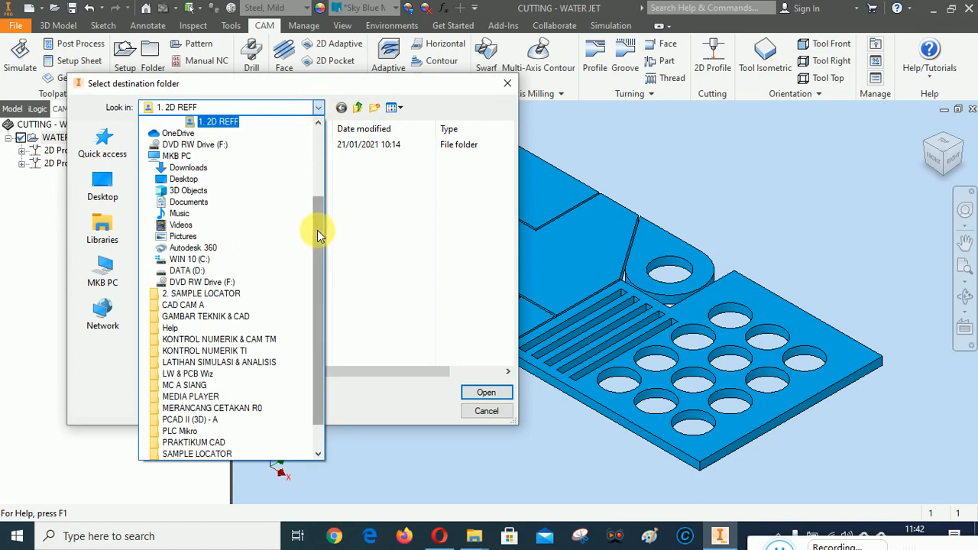
drag(317, 230, 320, 193)
click(406, 230)
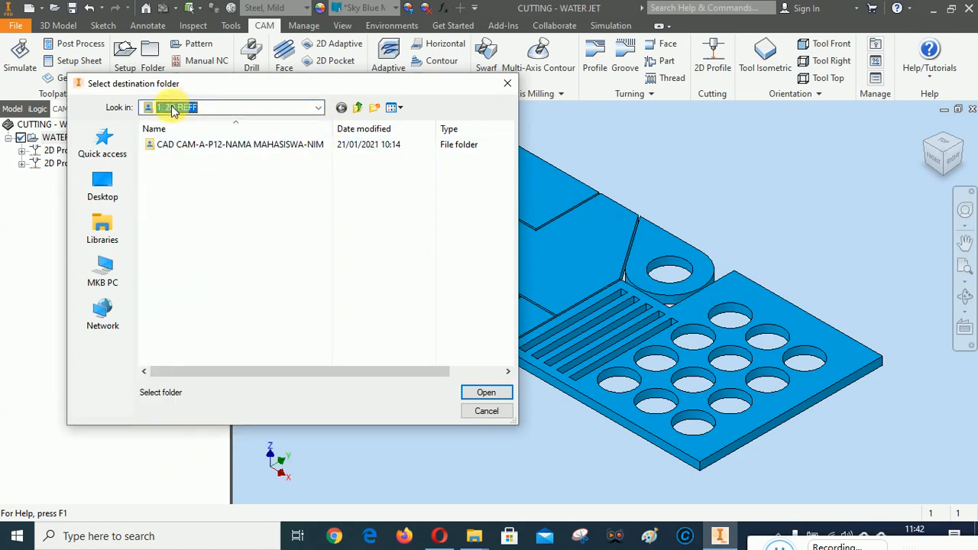
click(487, 394)
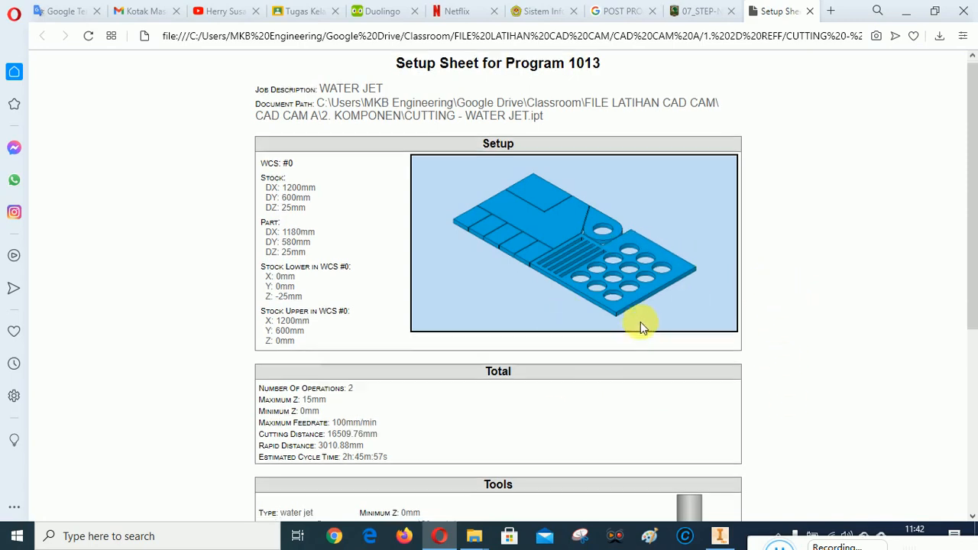
- Review the setup sheet's setup, total, tool and operation data for the outer and inner 2D profiles
scroll(641, 322, down, 4)
scroll(639, 322, down, 1)
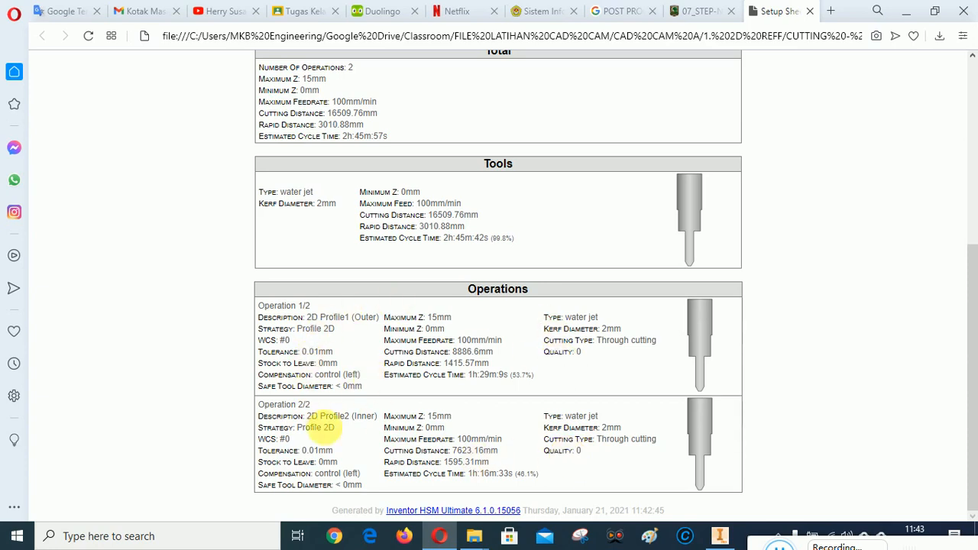
scroll(489, 382, up, 1)
scroll(489, 386, up, 2)
scroll(488, 386, down, 2)
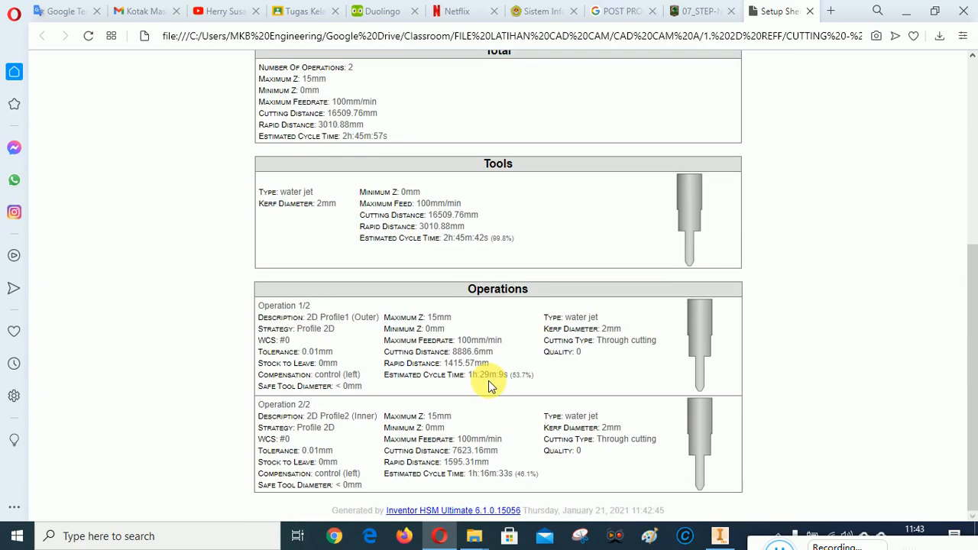
scroll(488, 381, up, 5)
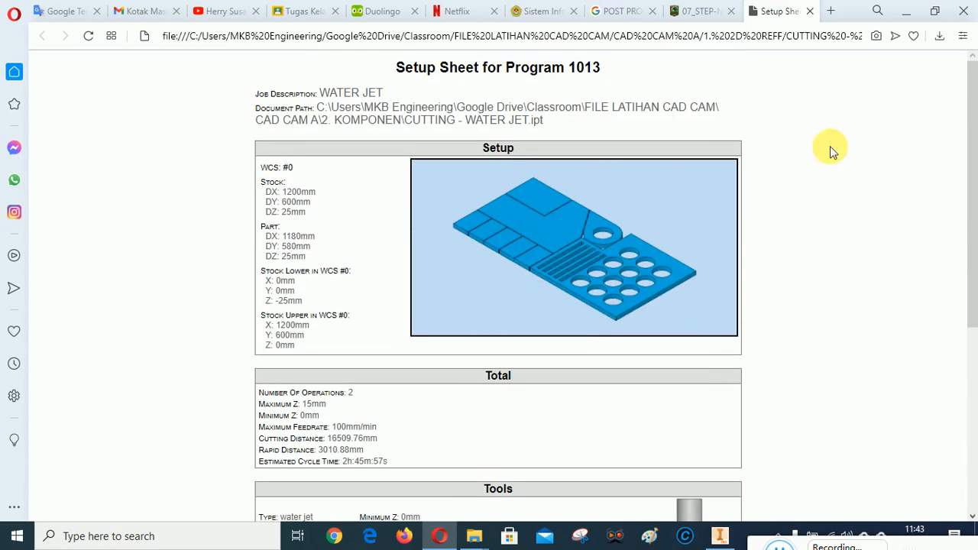
- Close the setup sheet and the STEP-NC controller PDF in the browser and switch back to Inventor
click(810, 11)
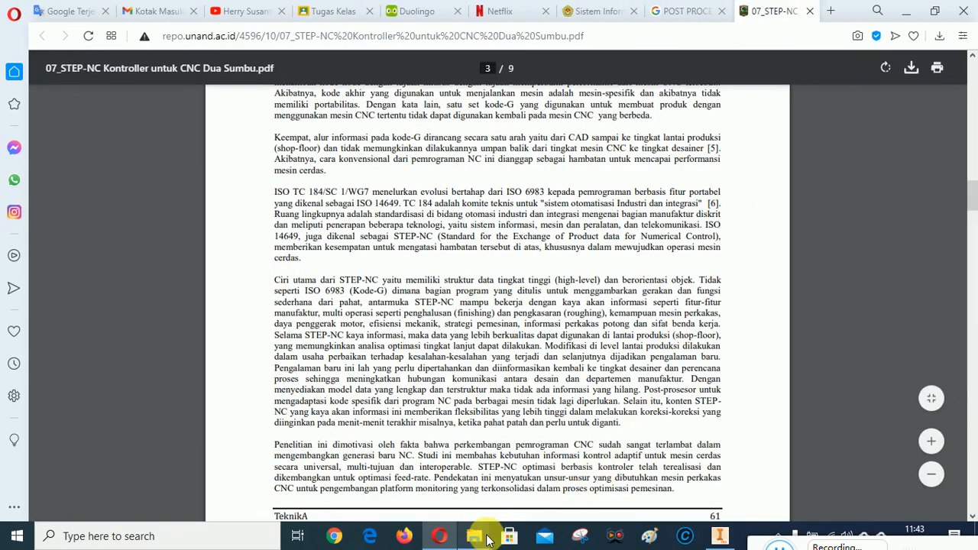
click(810, 11)
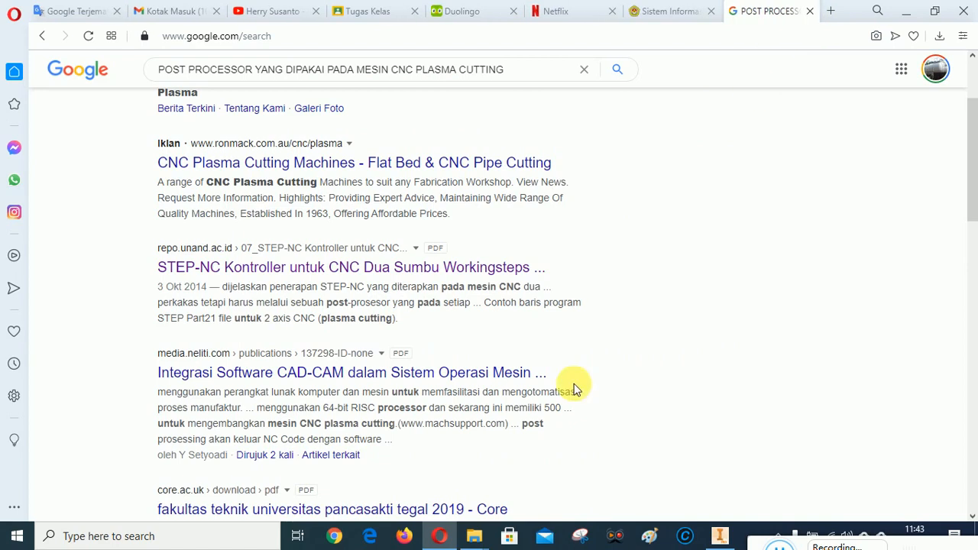
click(725, 538)
- In File Explorer, open the 1. 2D REFF folder inside Google Drive's Classroom, FILE LATIHAN CAD CAM, CAD CAM A folders
mouse_move(478, 533)
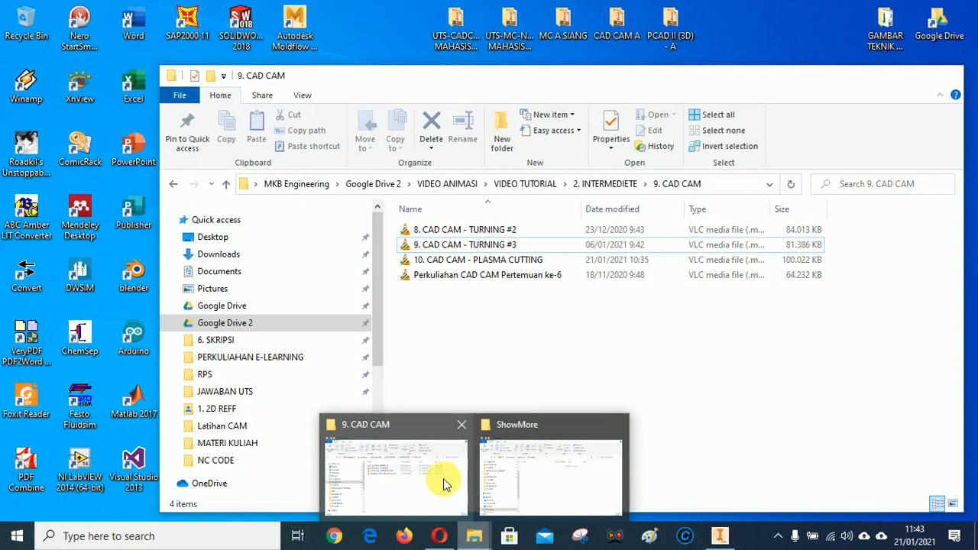
click(443, 480)
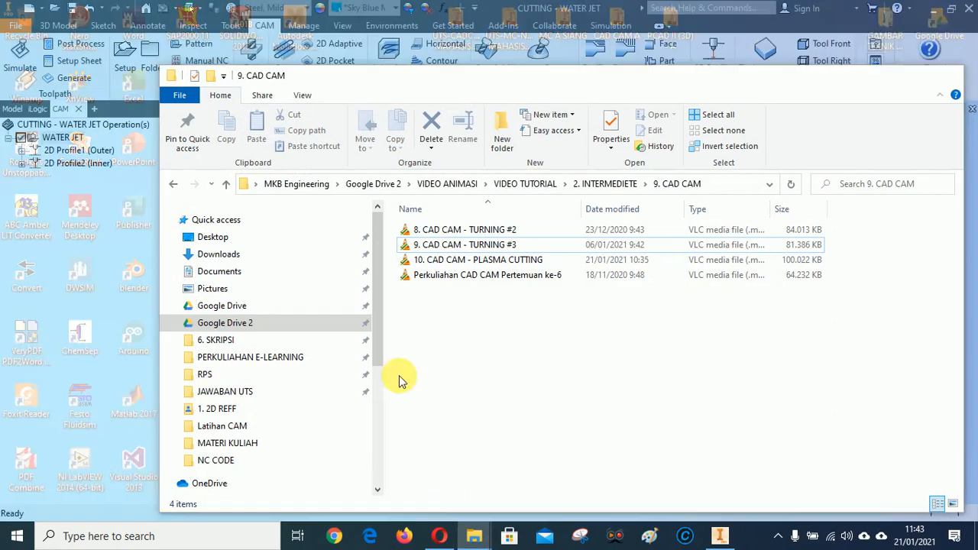
mouse_move(474, 535)
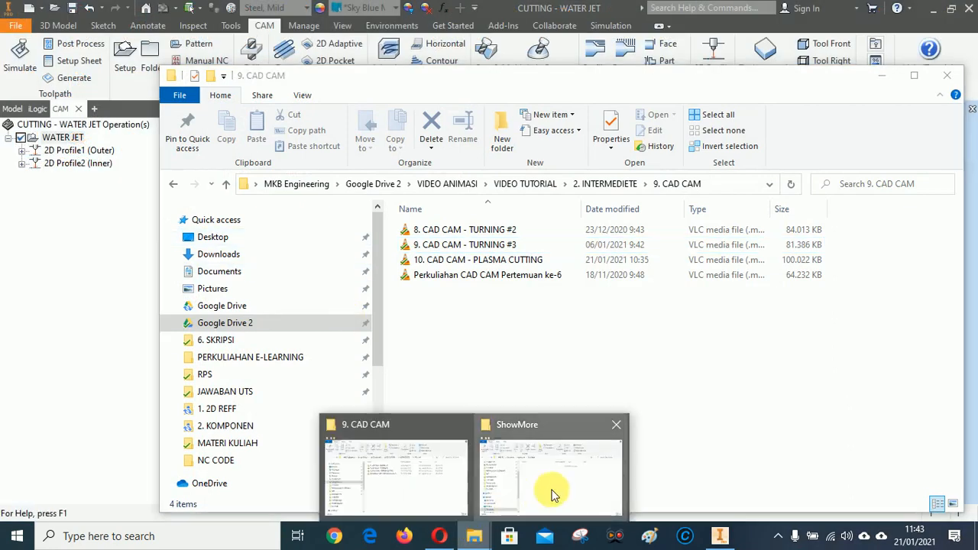
click(554, 495)
drag(222, 253, 224, 176)
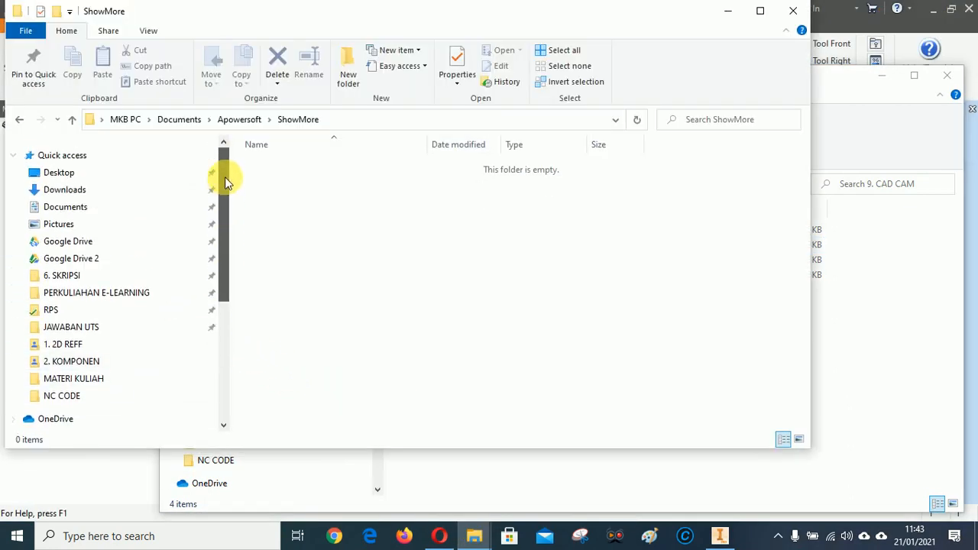
click(69, 241)
click(285, 195)
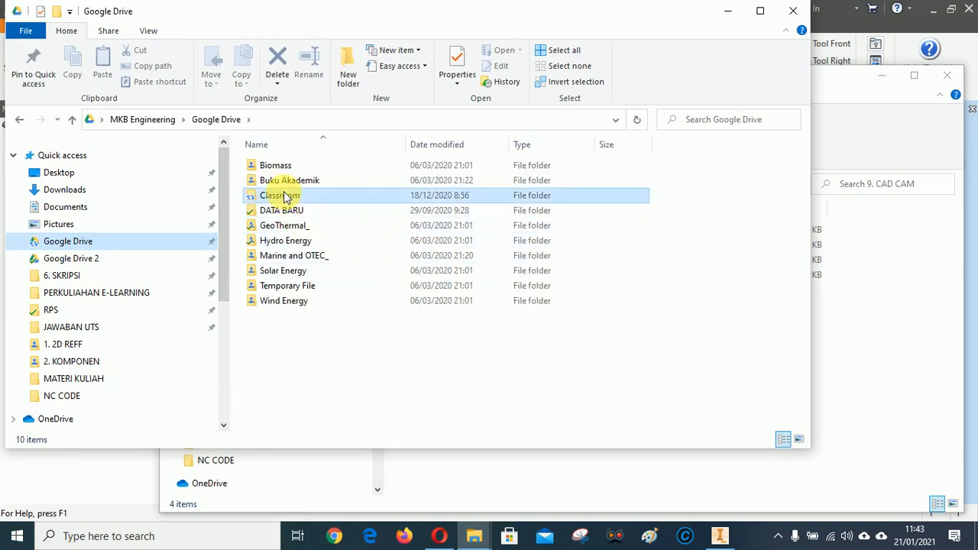
double_click(284, 195)
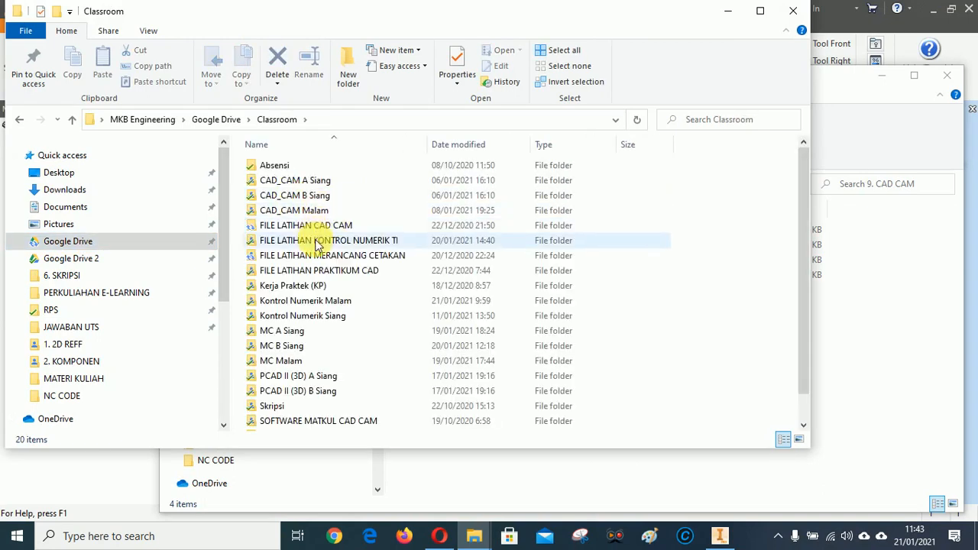
double_click(306, 226)
click(296, 170)
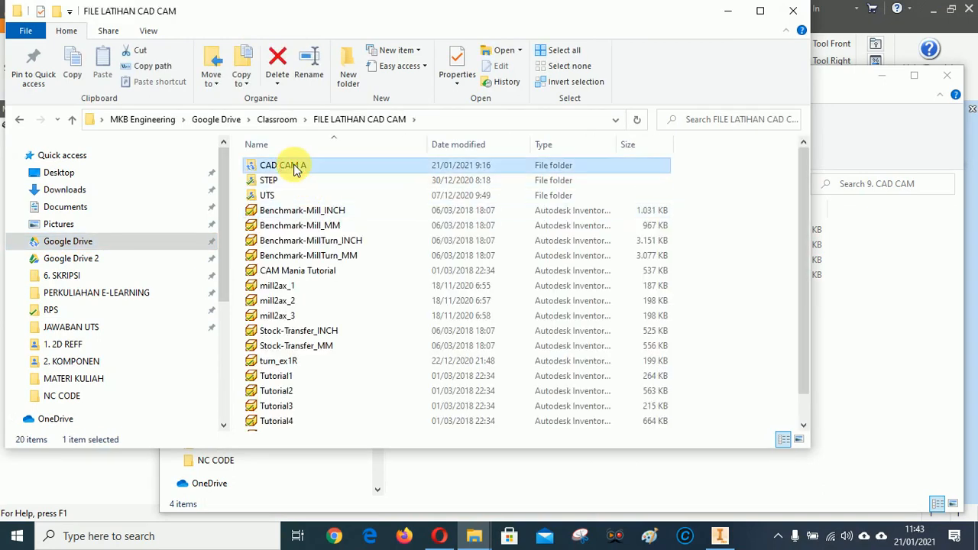
double_click(293, 168)
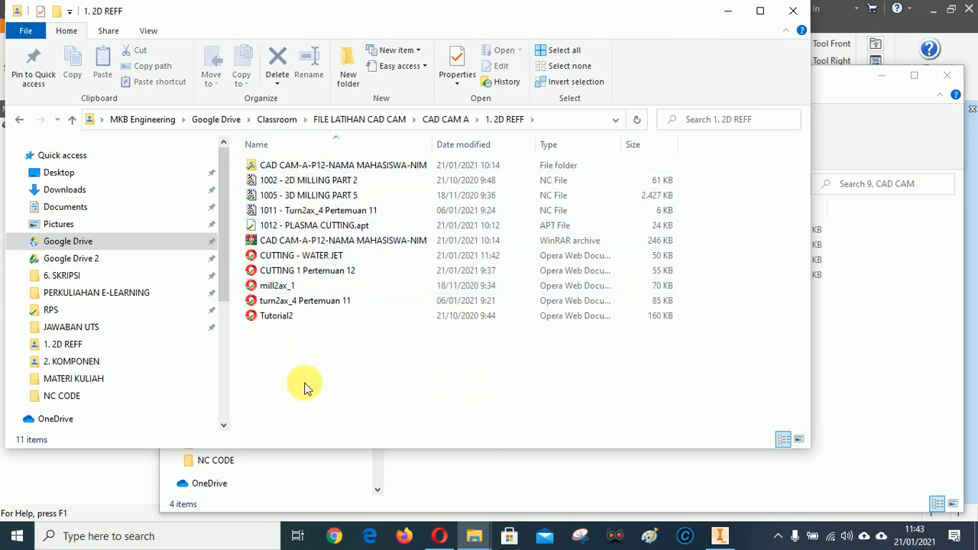
- Rename the water jet setup sheet file as CUTTING - WATER JET - P13 and minimize the open folder windows
click(336, 259)
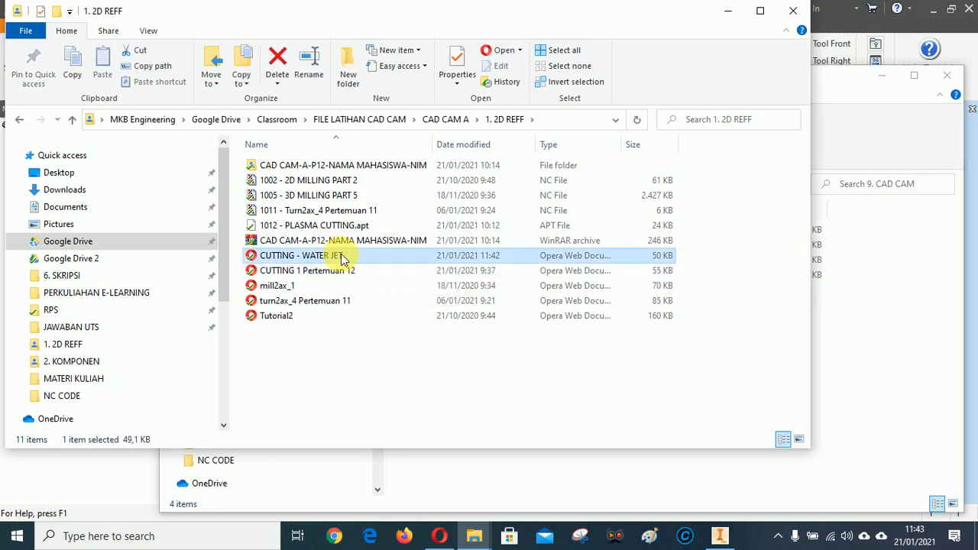
click(341, 259)
key(End)
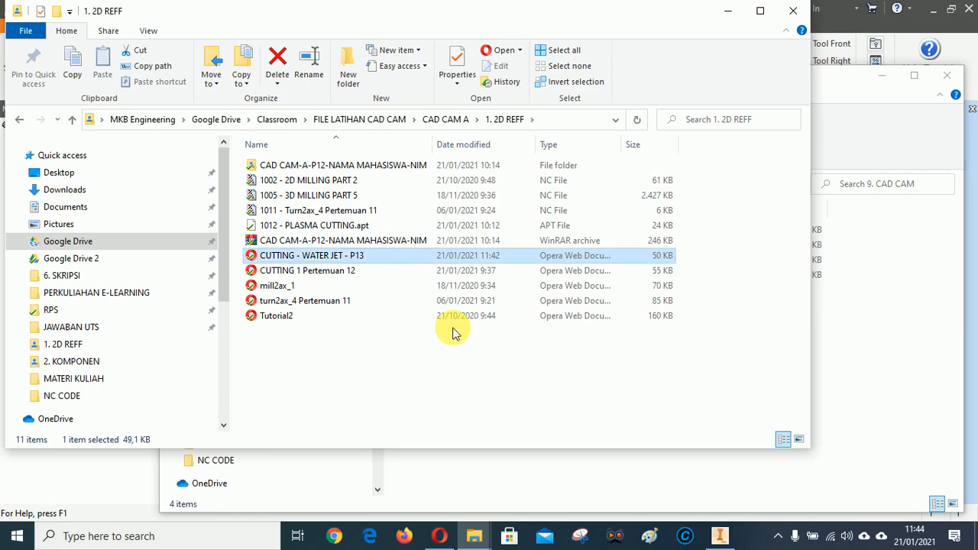
click(354, 372)
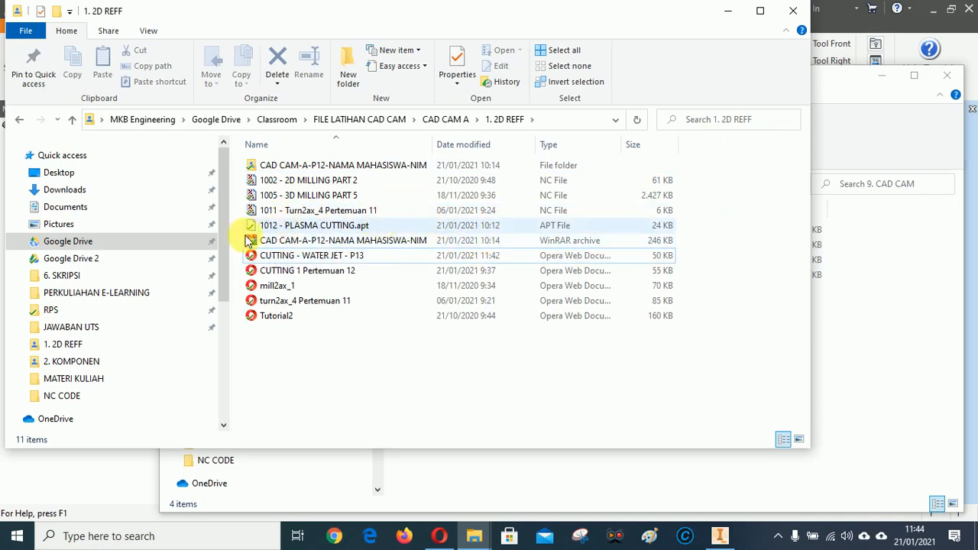
click(729, 10)
click(883, 77)
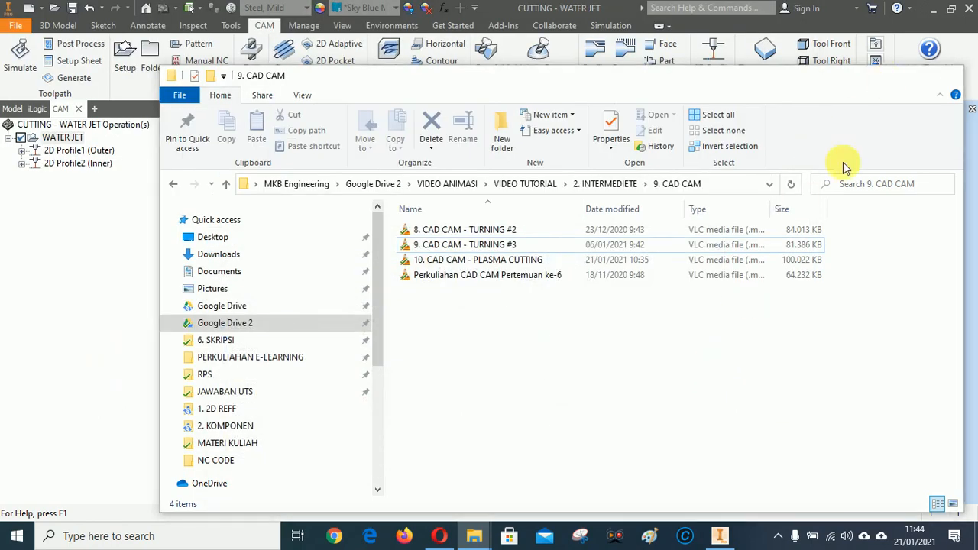
- Configure post processing of all WATER JET operations with the Generative Machining APT / generative-machining post, filtered by the APT/Intermediate capability
right_click(63, 139)
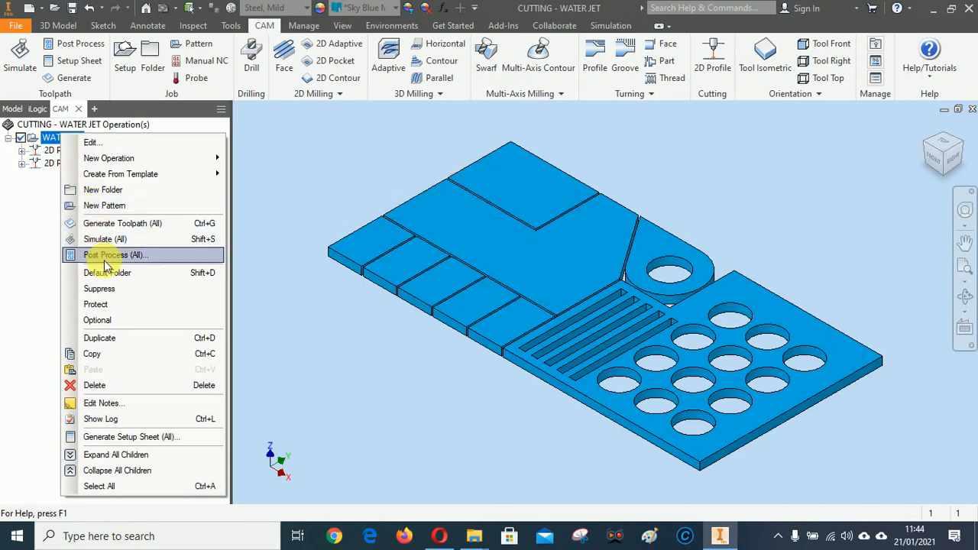
click(106, 260)
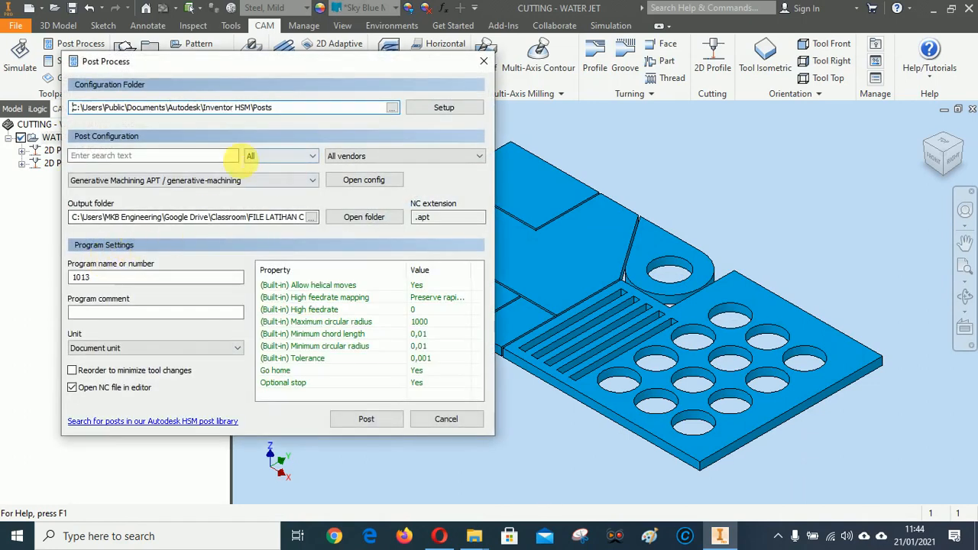
click(312, 156)
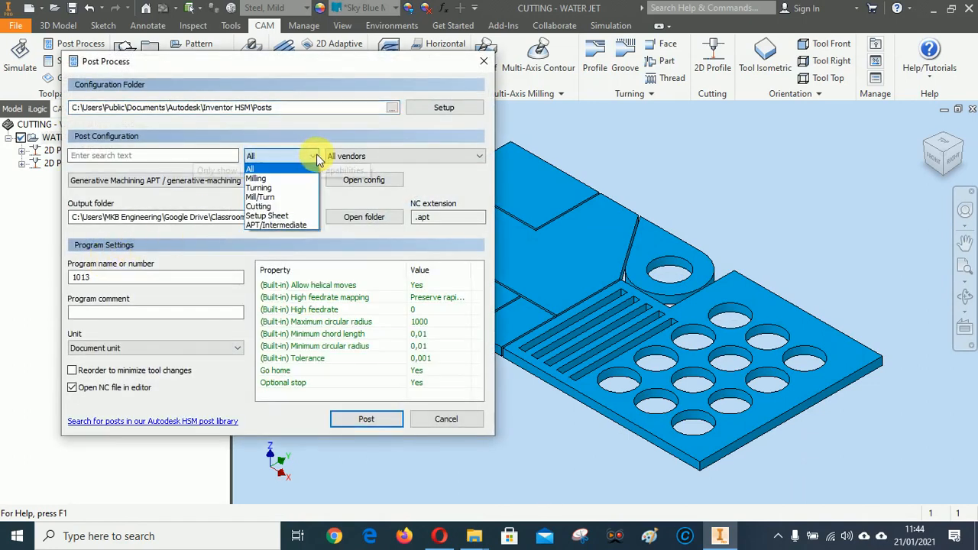
click(273, 207)
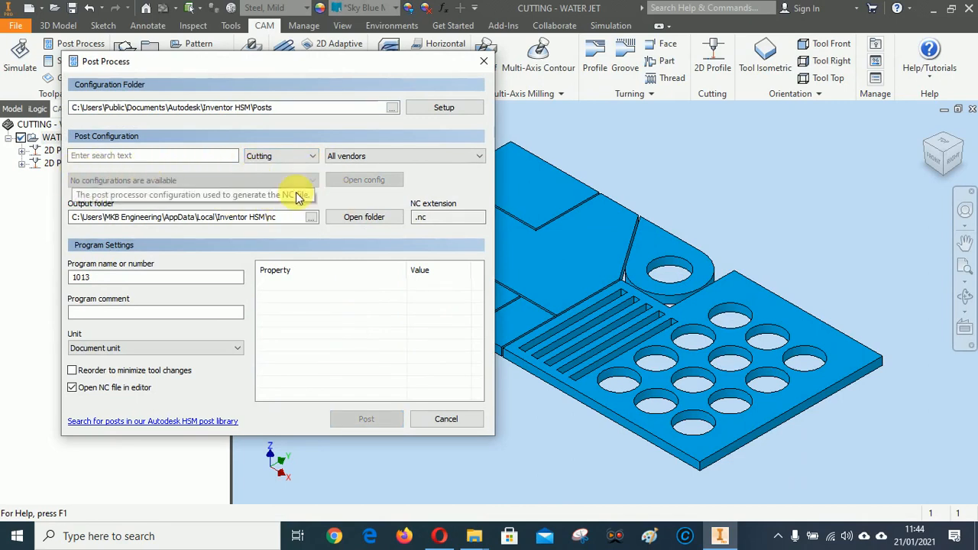
click(312, 157)
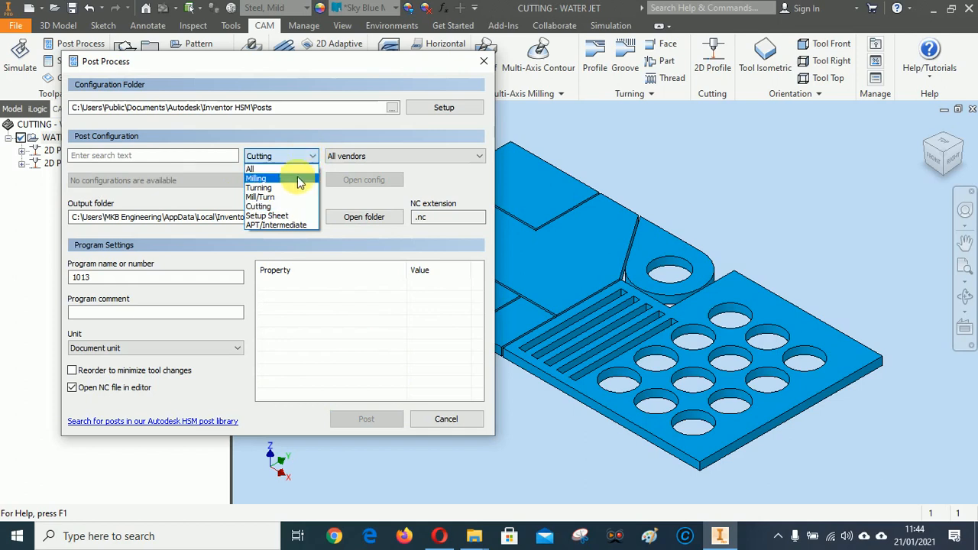
click(289, 226)
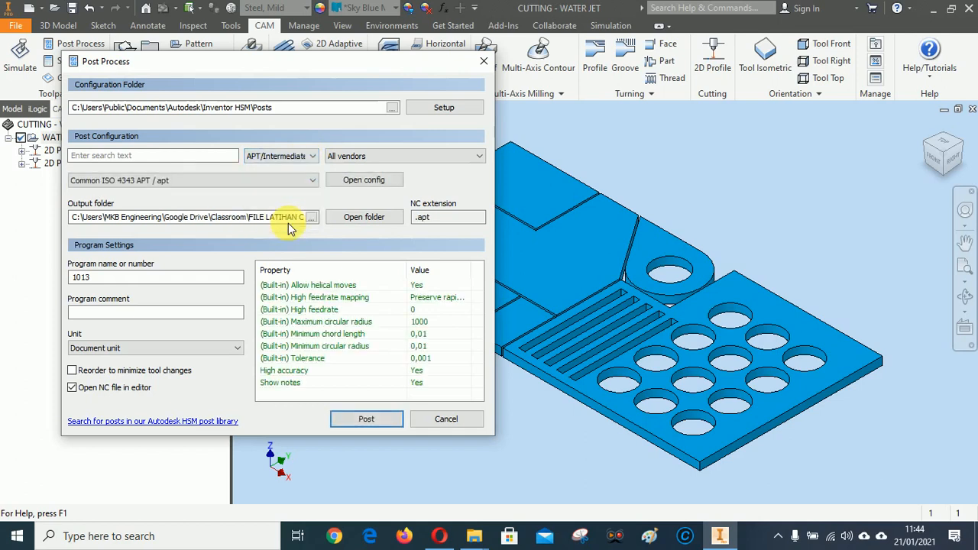
click(314, 181)
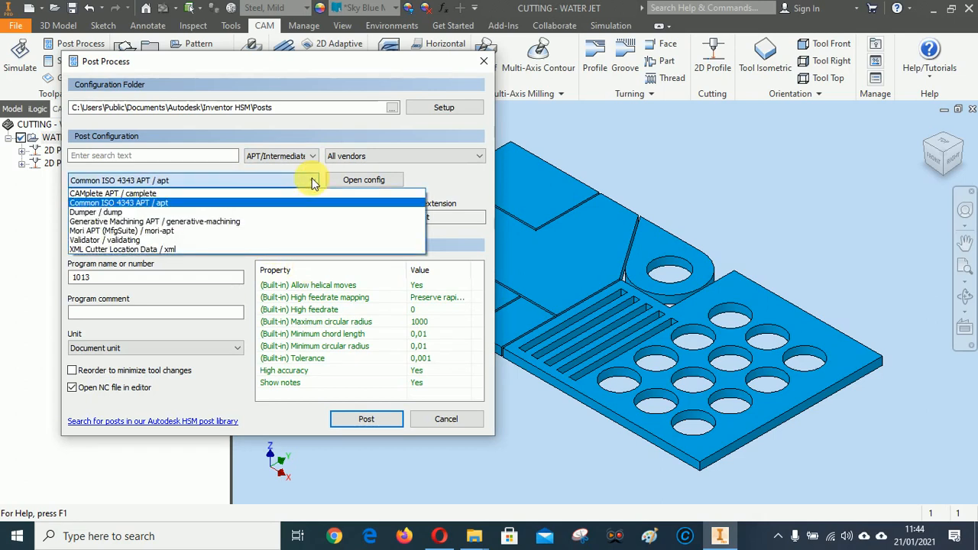
click(141, 222)
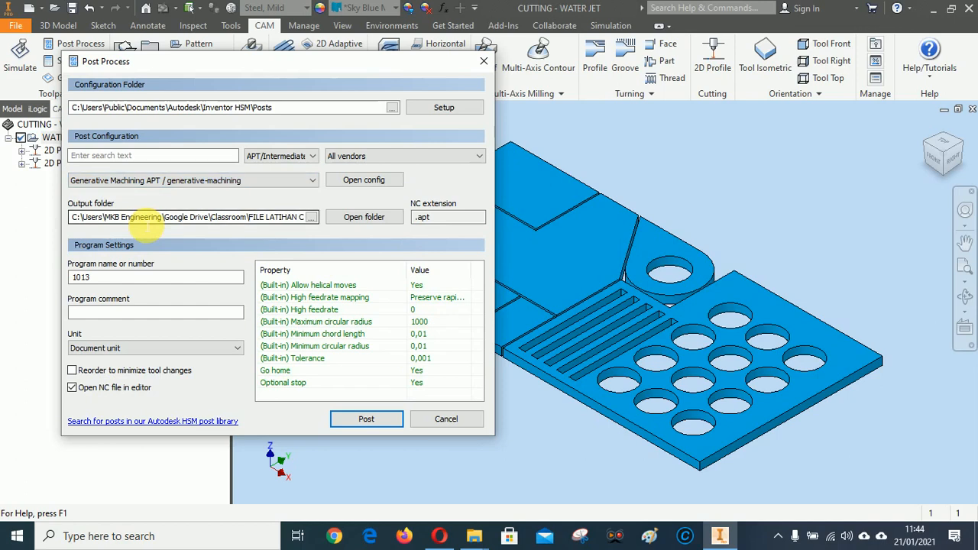
- Set the post processor output folder to 1. 2D REFF
click(310, 218)
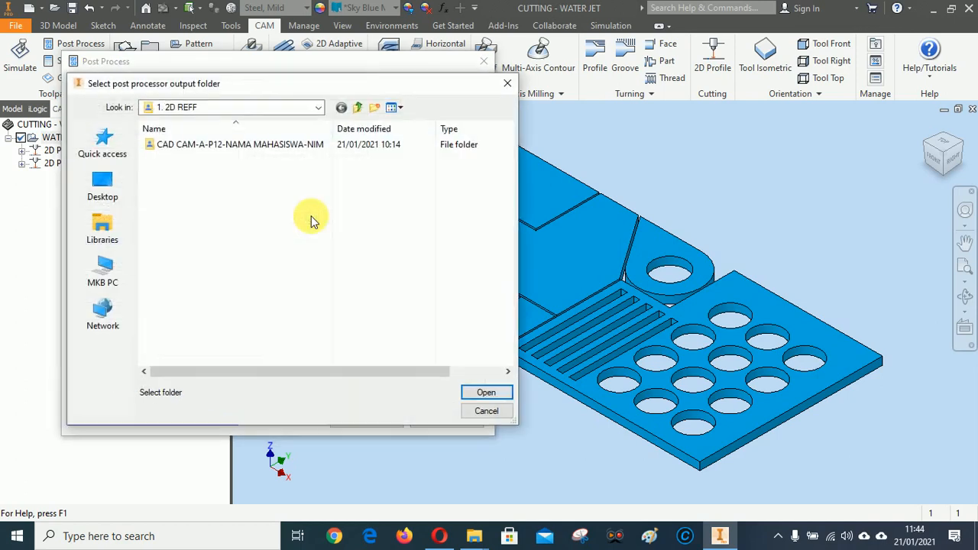
click(318, 107)
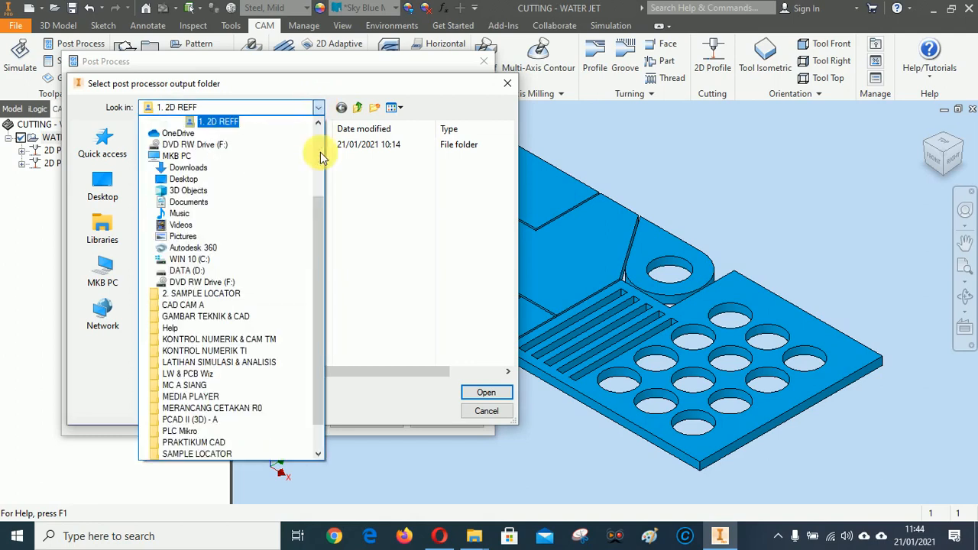
drag(320, 254, 319, 302)
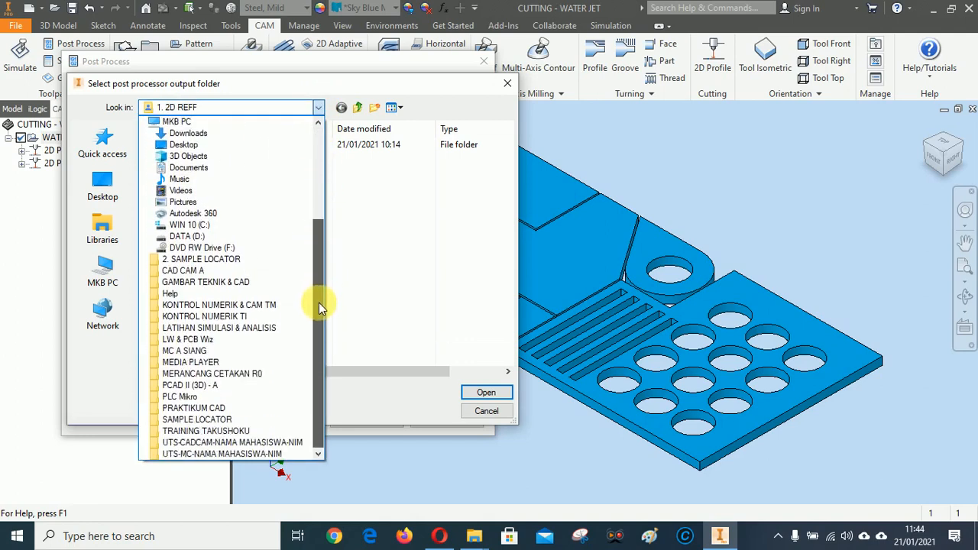
click(495, 394)
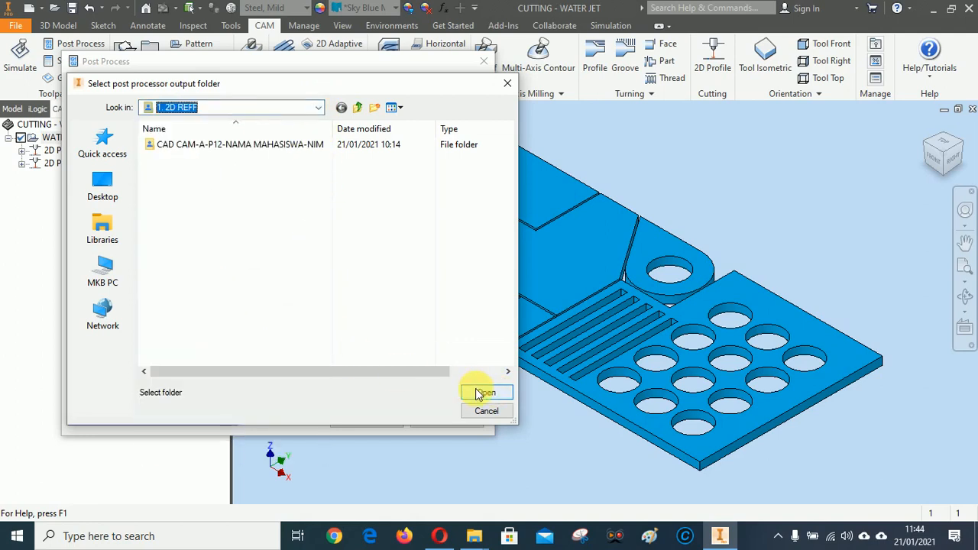
click(487, 395)
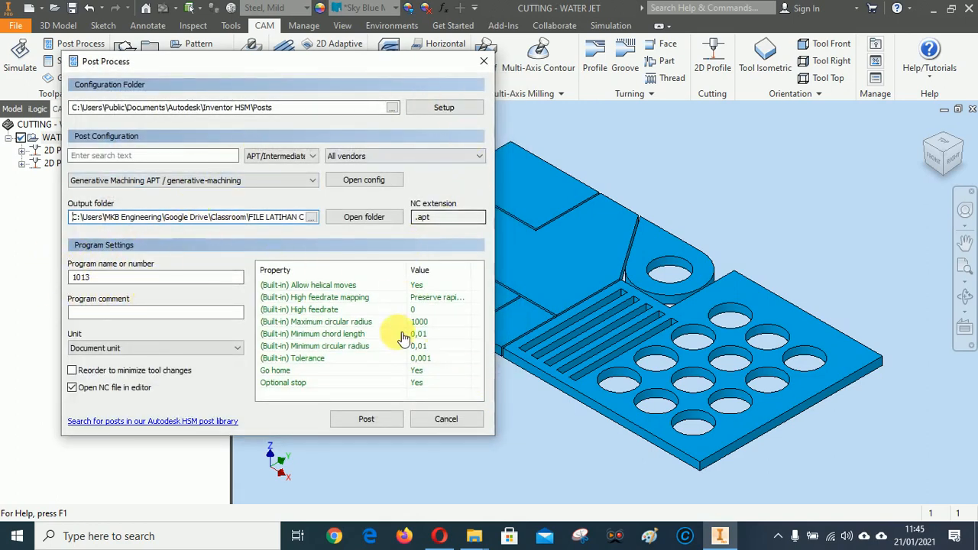
- Post process the water jet operations and save the output as 1013 - WATER JET CUTTING in the 1. 2D REFF folder
click(369, 420)
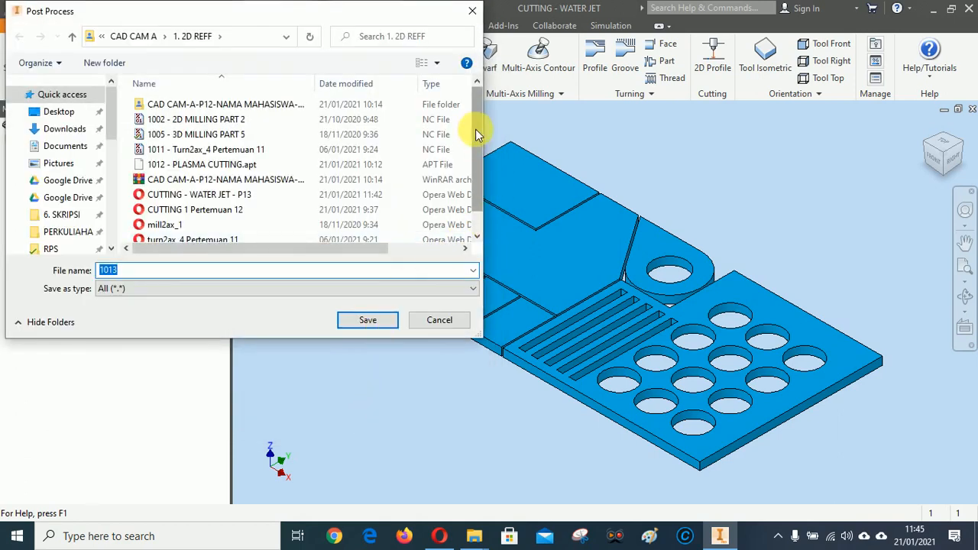
scroll(475, 153, down, 1)
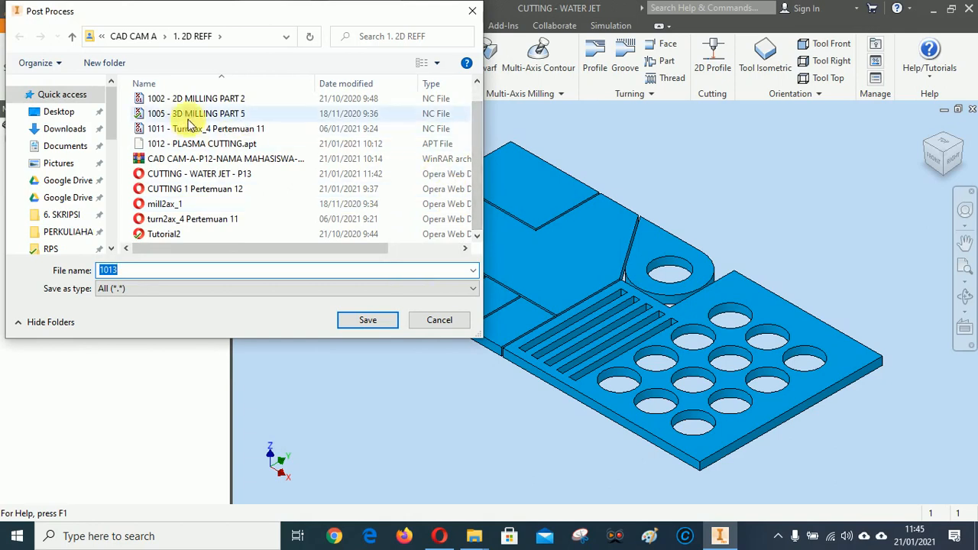
click(133, 275)
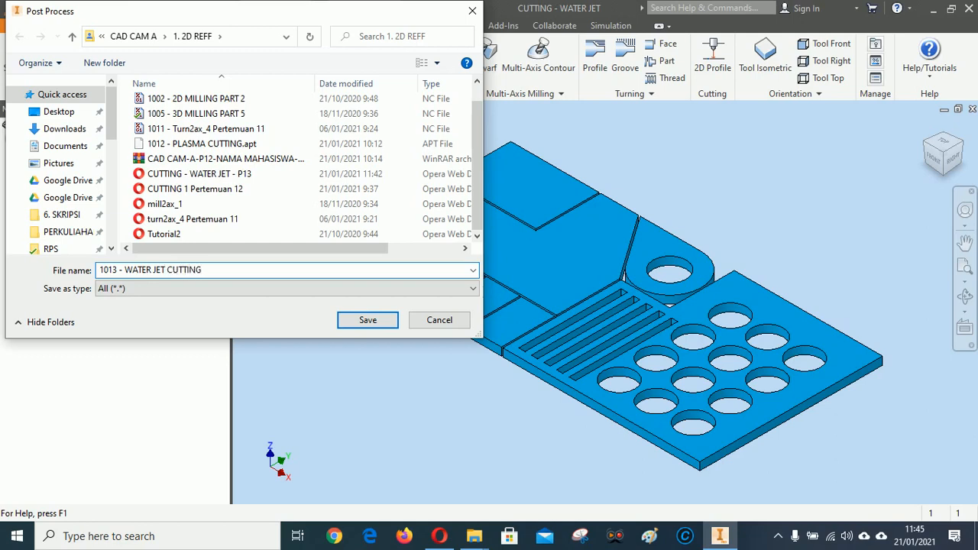
click(367, 320)
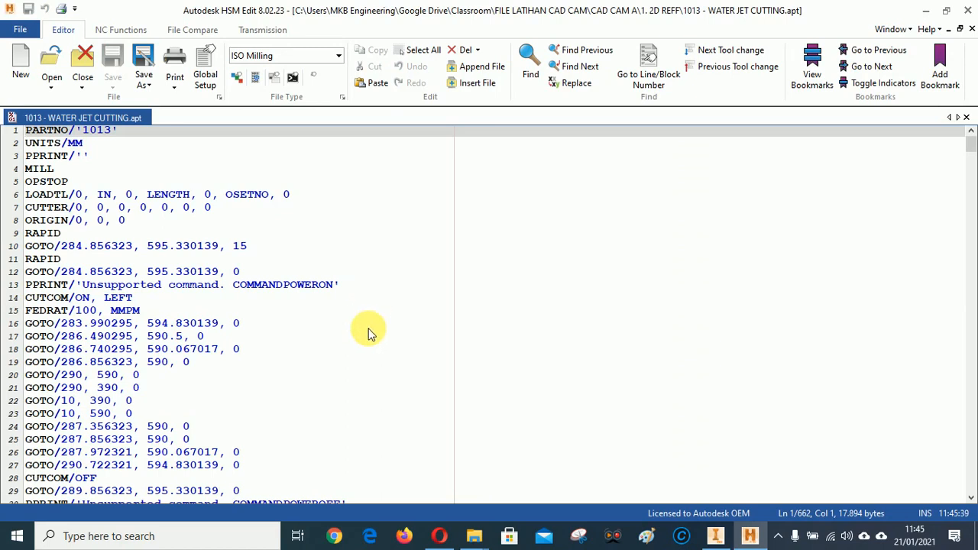
- Review the posted 1013 - WATER JET CUTTING.apt code from start to later cutting passes, and close the NC editor
scroll(375, 331, down, 20)
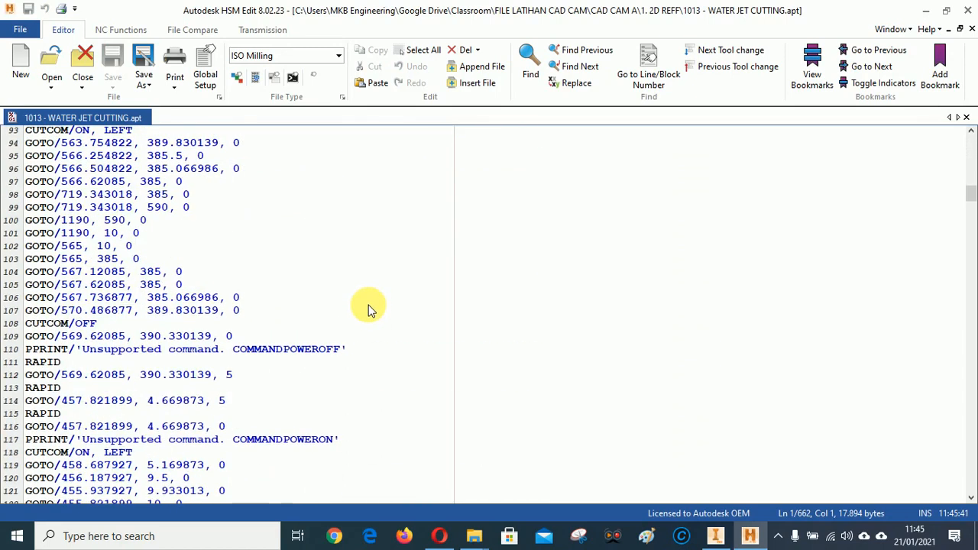
scroll(369, 310, down, 3)
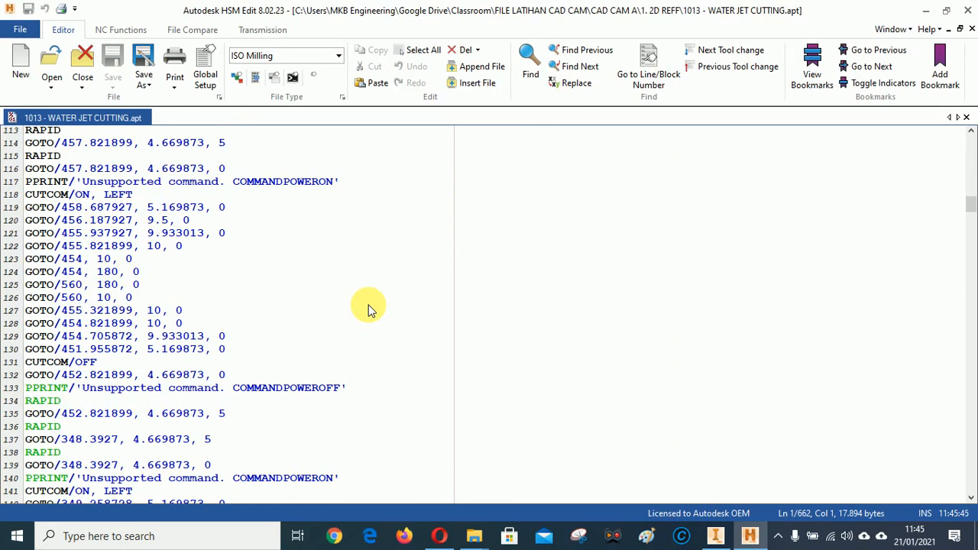
scroll(369, 309, down, 20)
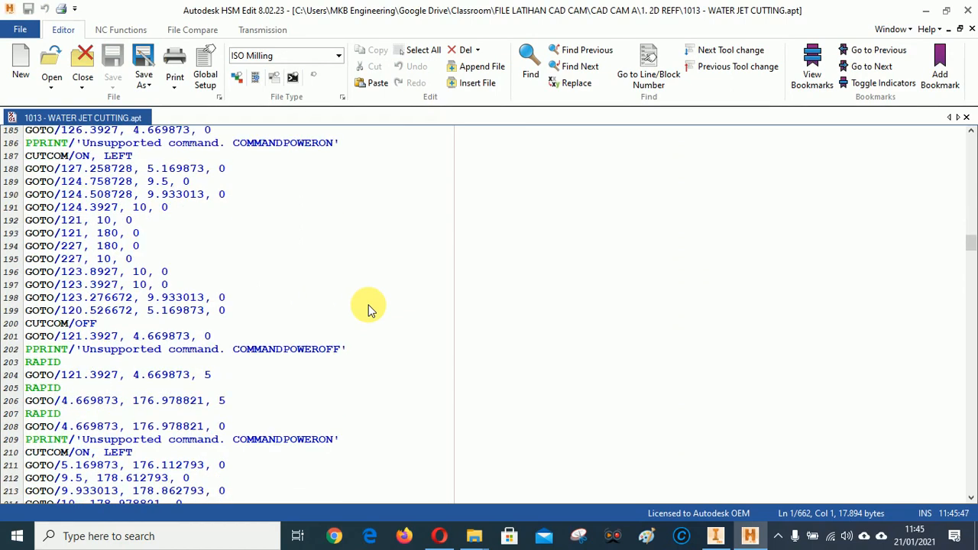
drag(971, 260, 970, 136)
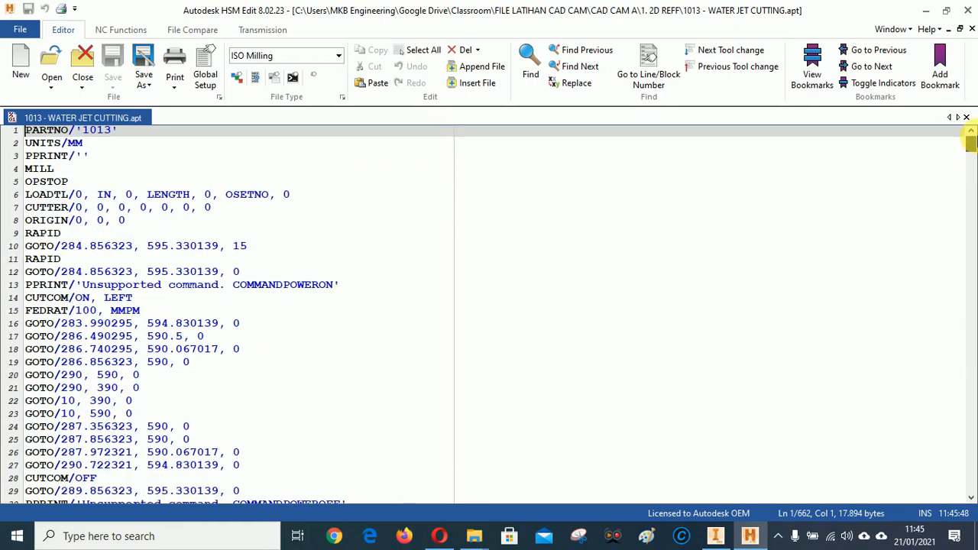
click(969, 11)
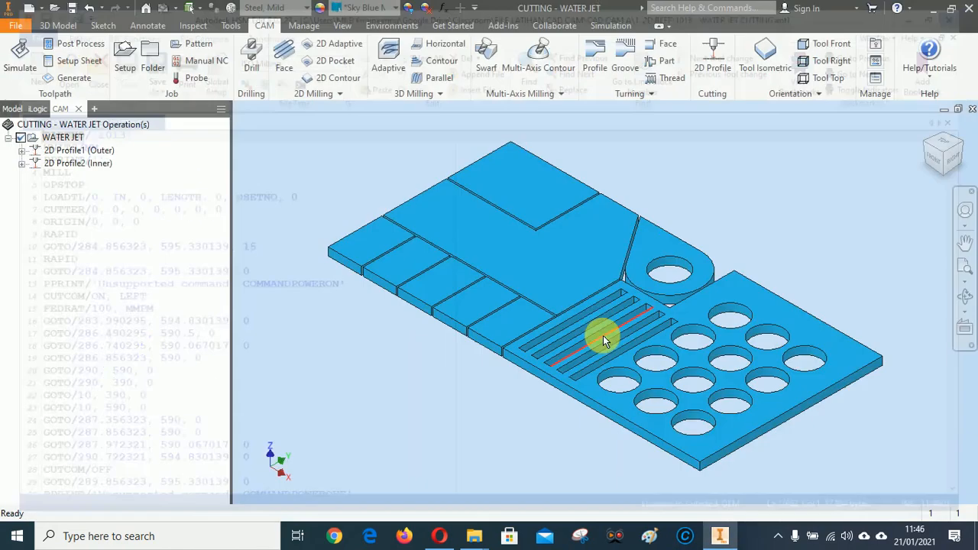
- Switch to File Explorer's 1. 2D REFF folder and check the water jet NC file and setup sheet
mouse_move(476, 538)
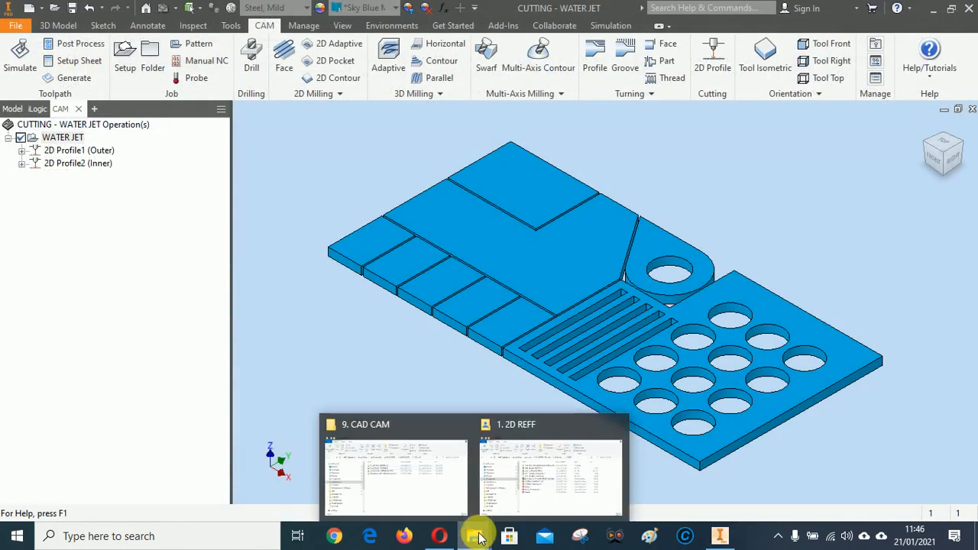
click(557, 478)
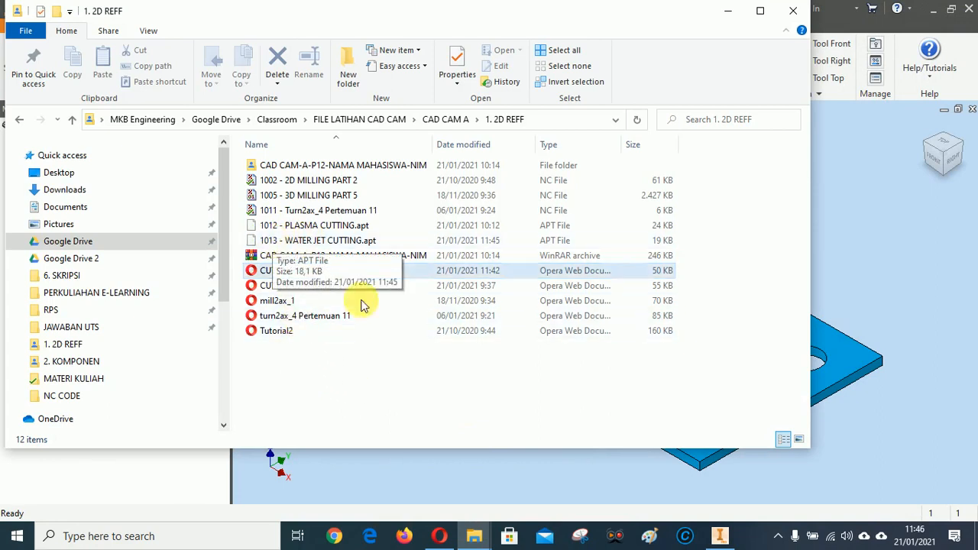
click(333, 393)
click(294, 272)
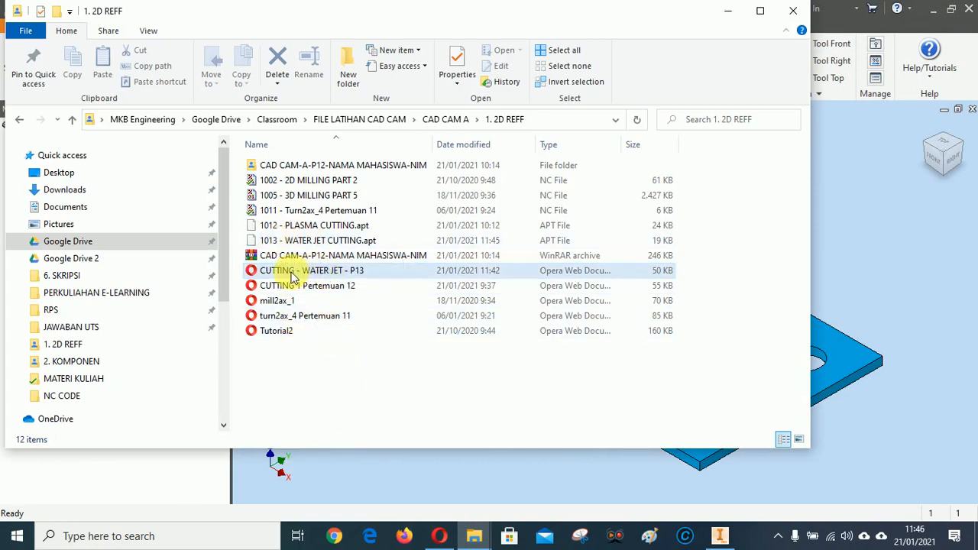
click(359, 374)
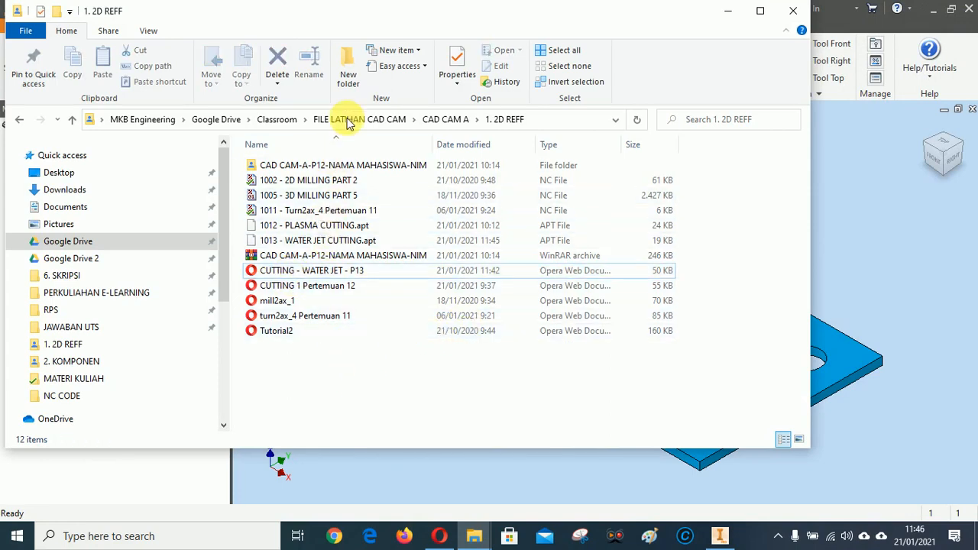
- Create a folder named CAD CAM-B-P13-NAMA MAHASISWA-NIM in 1. 2D REFF
click(348, 67)
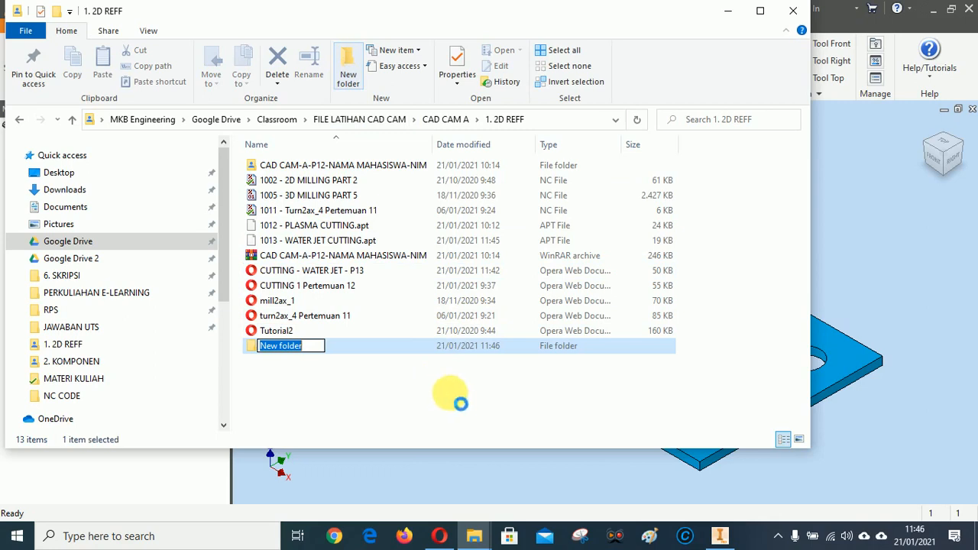
text(CA)
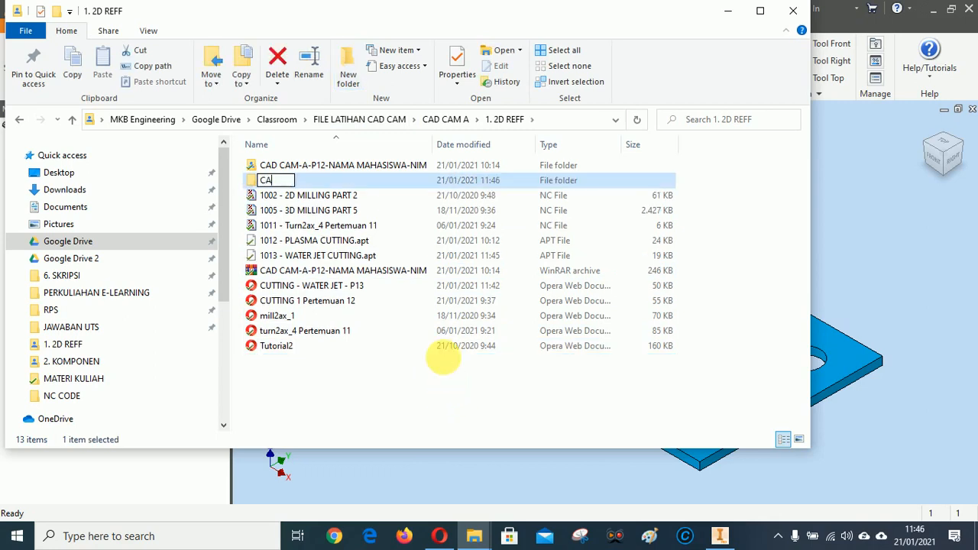
text(D CAM)
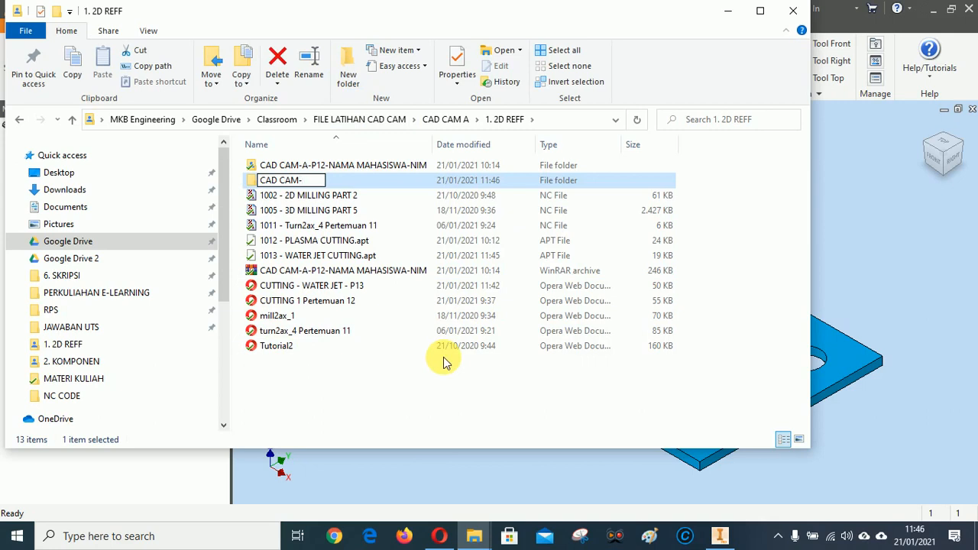
text(-B)
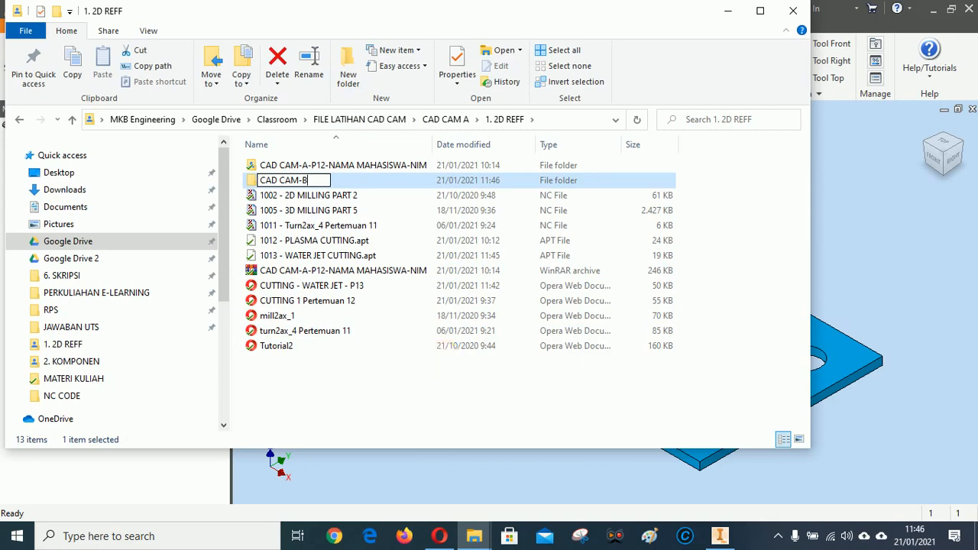
text(-P13-)
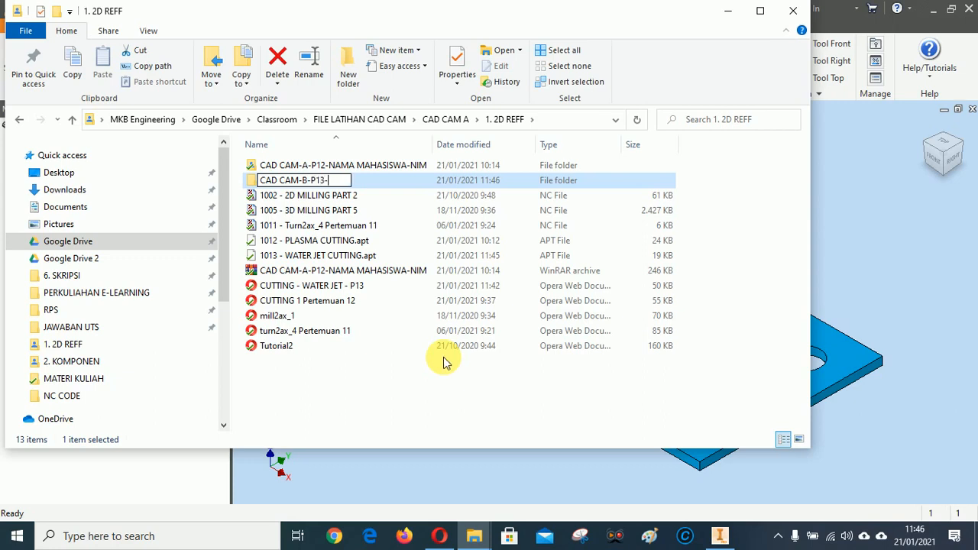
text(NAMA MAHASISWA-NIM)
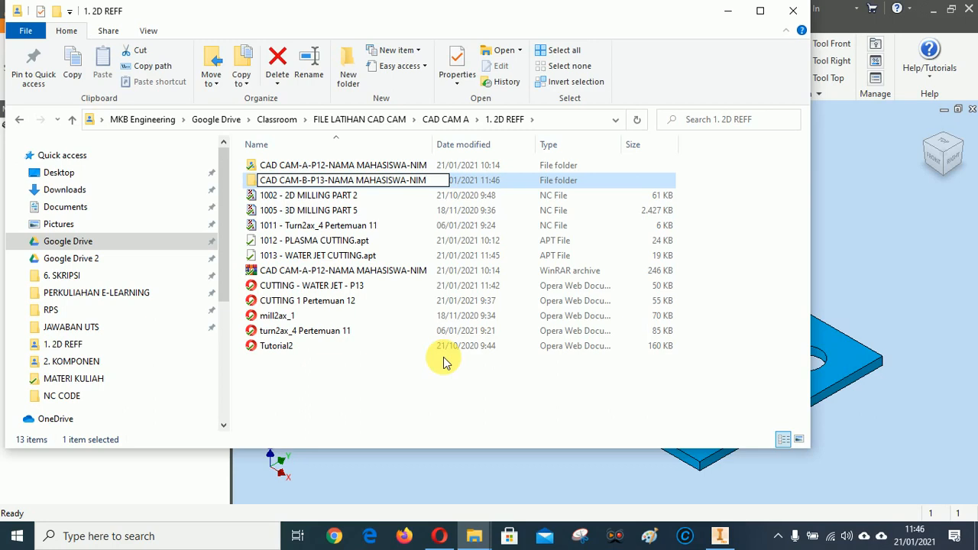
key(Return)
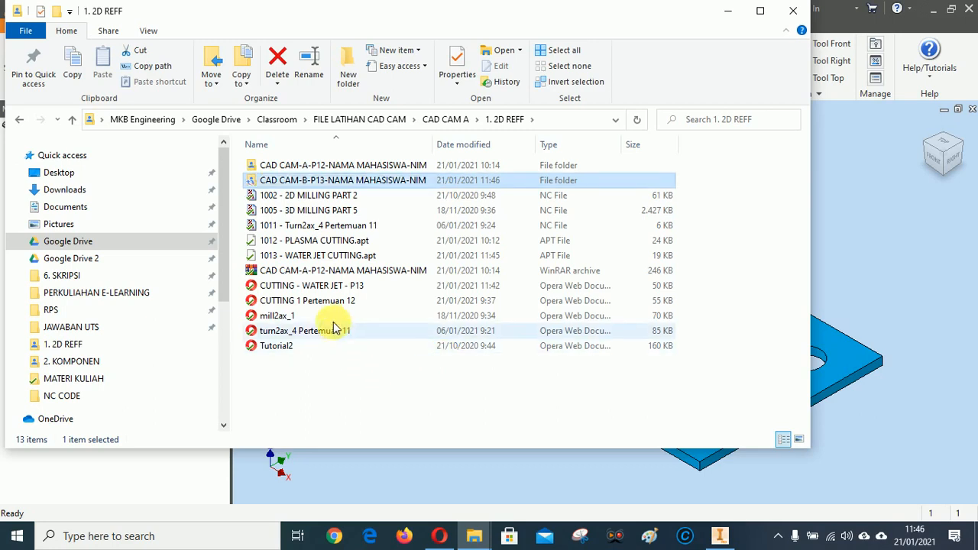
- Copy 1013 - WATER JET CUTTING.apt and CUTTING - WATER JET - P13 into the CAD CAM-B-P13-NAMA MAHASISWA-NIM folder
click(285, 286)
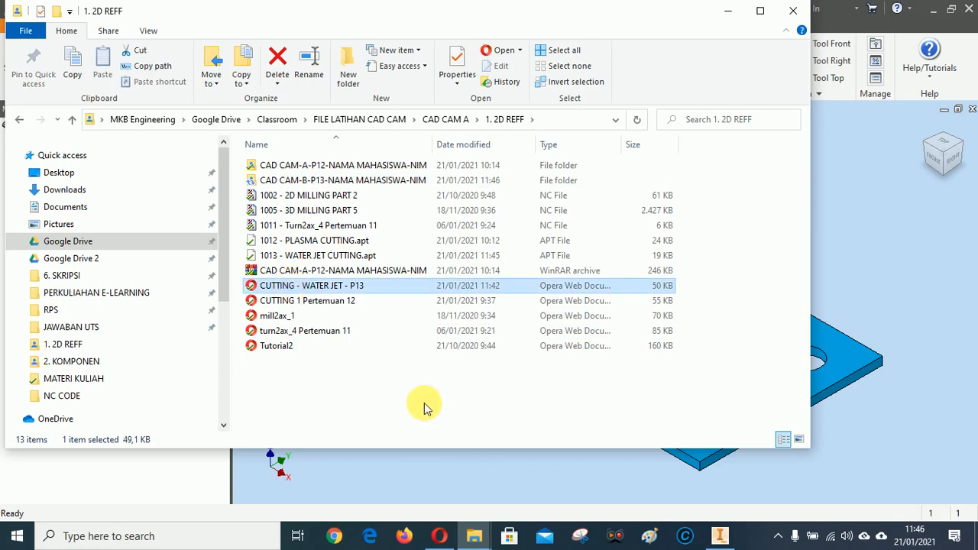
ctrl+click(304, 256)
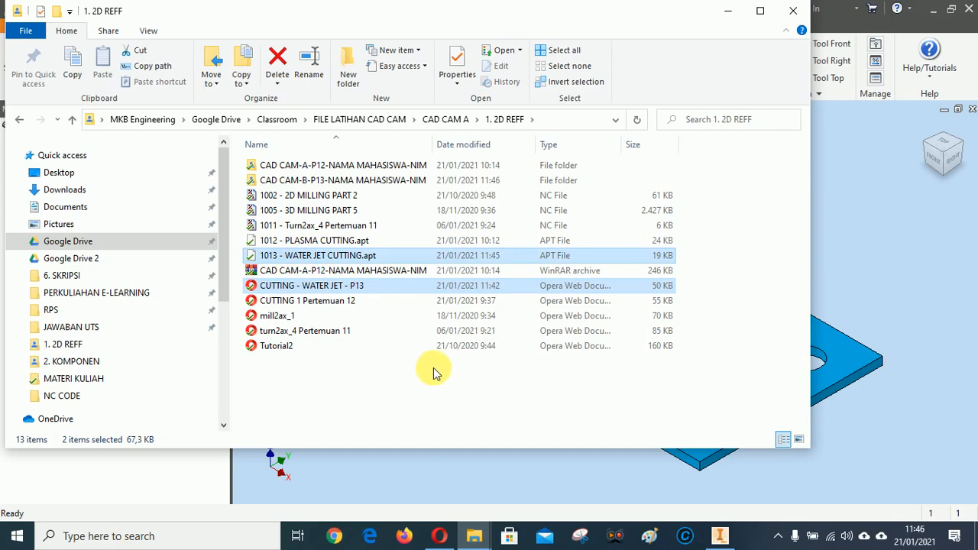
right_click(344, 263)
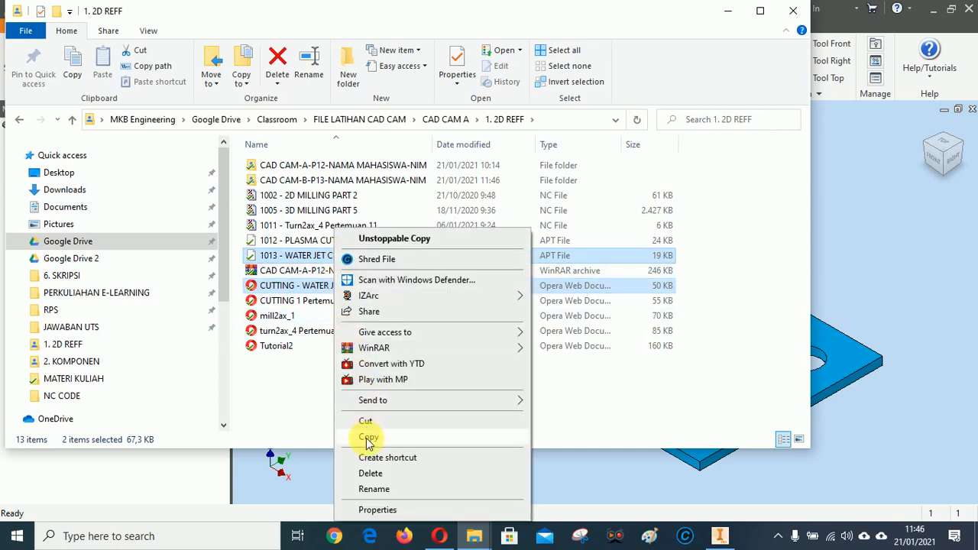
click(367, 437)
click(340, 181)
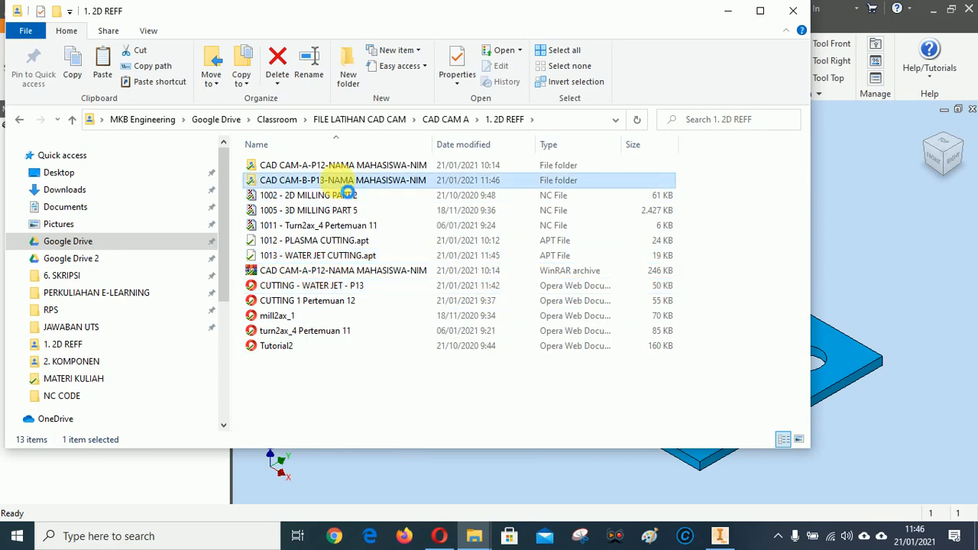
right_click(341, 181)
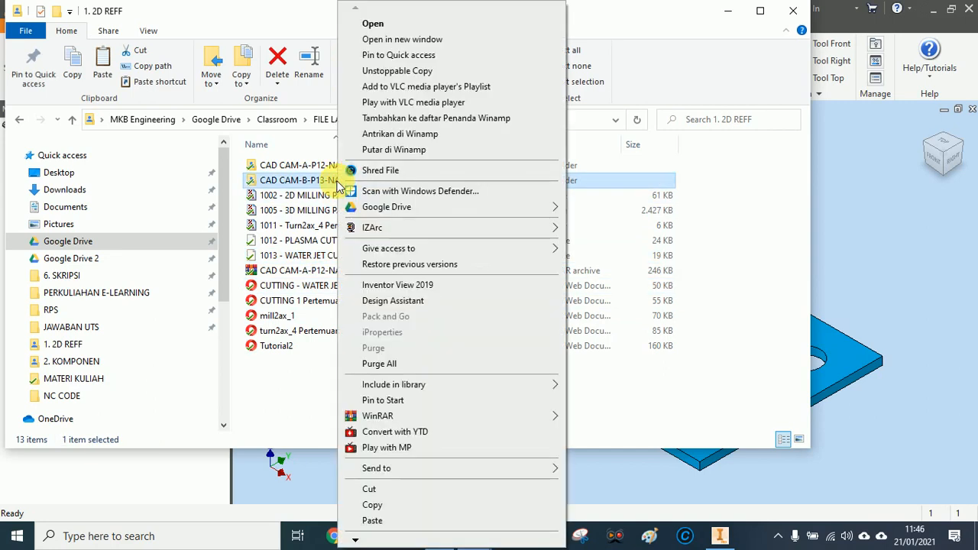
click(373, 522)
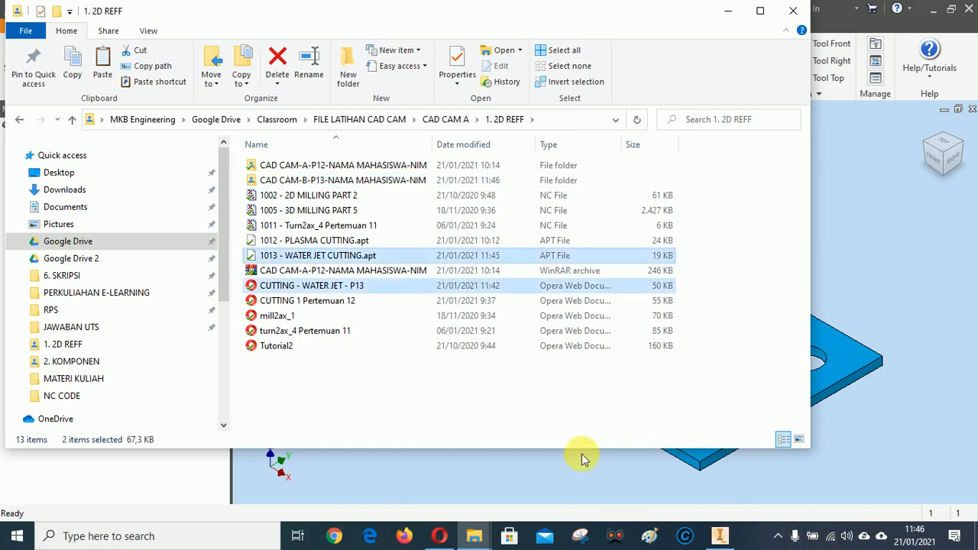
drag(475, 18, 569, 18)
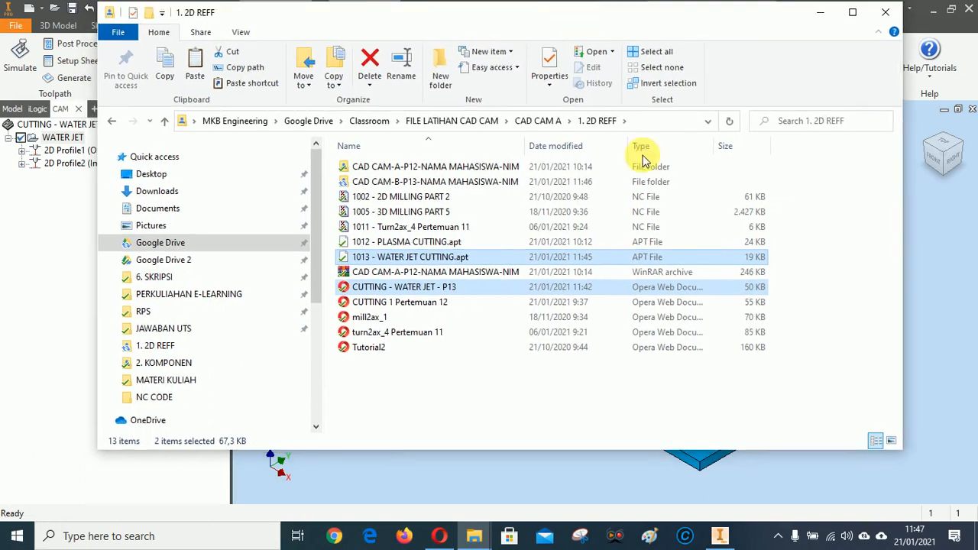
click(778, 536)
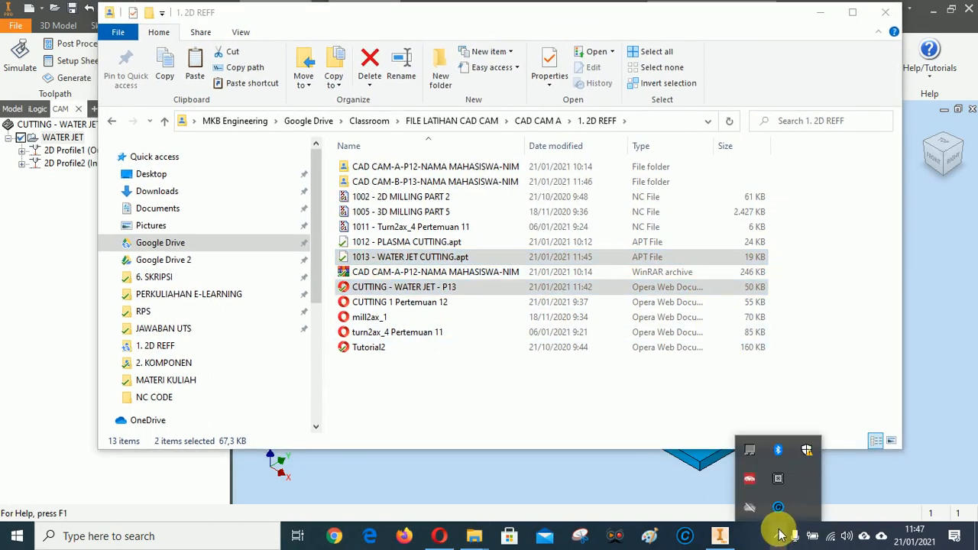
click(811, 485)
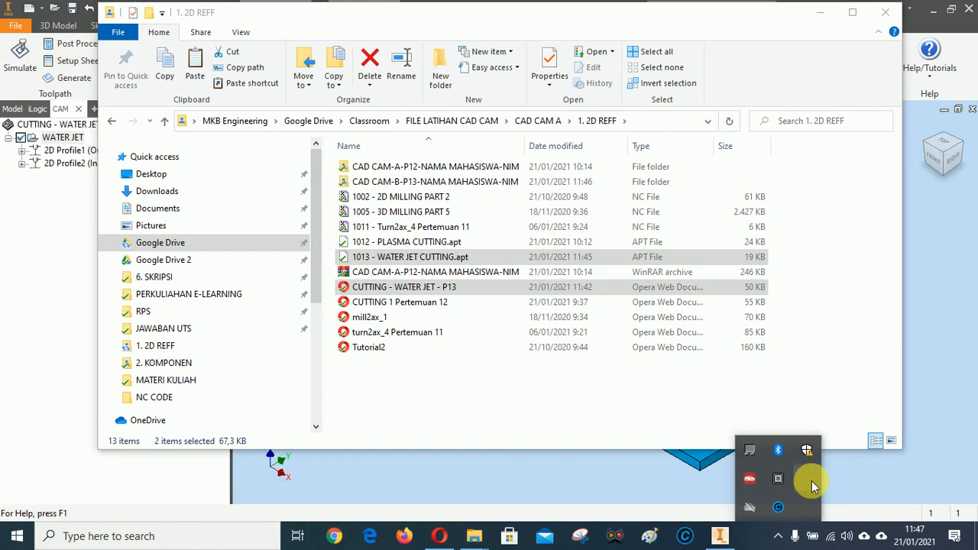
click(821, 12)
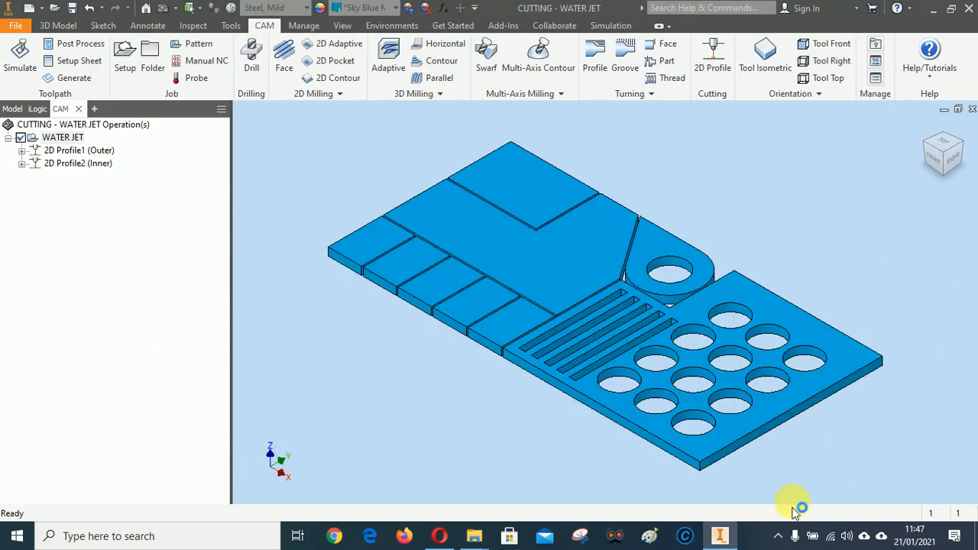
click(778, 536)
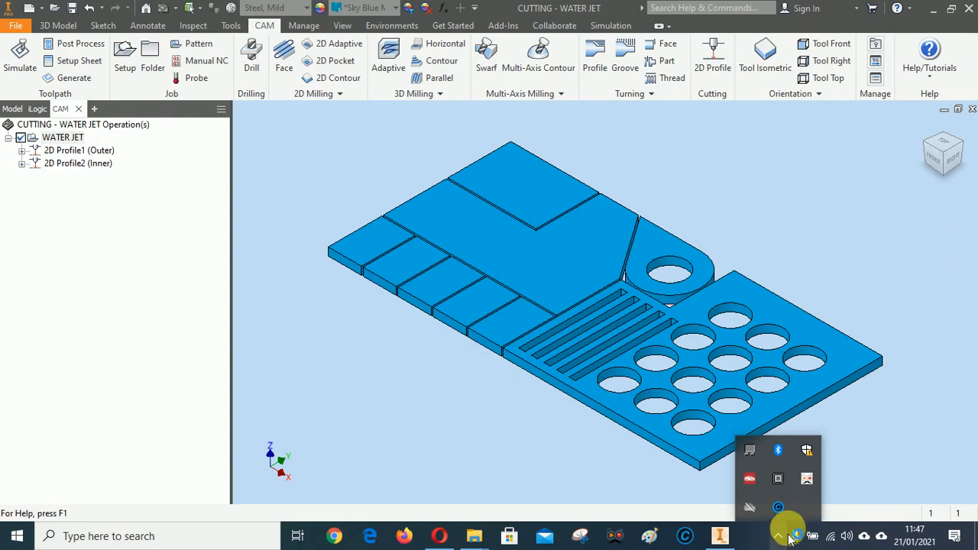
right_click(809, 480)
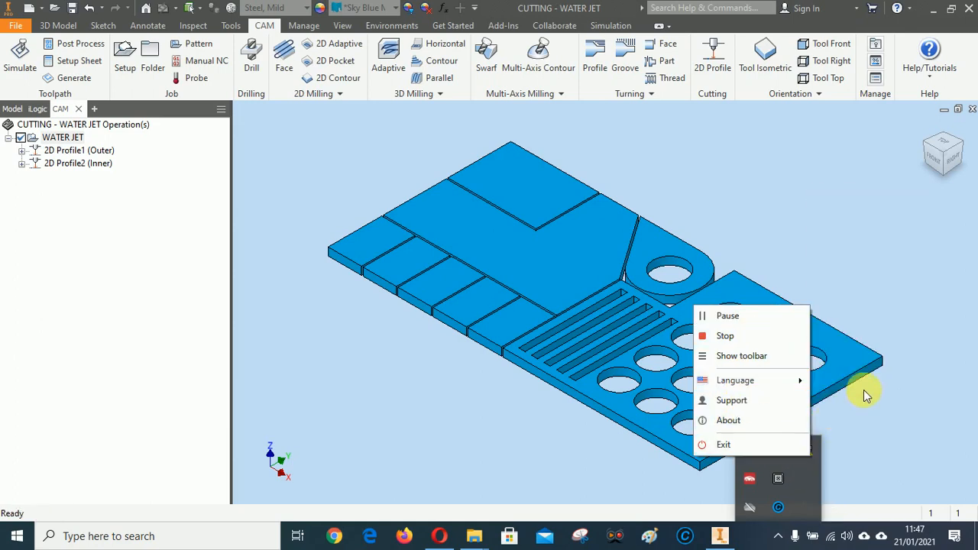
click(757, 359)
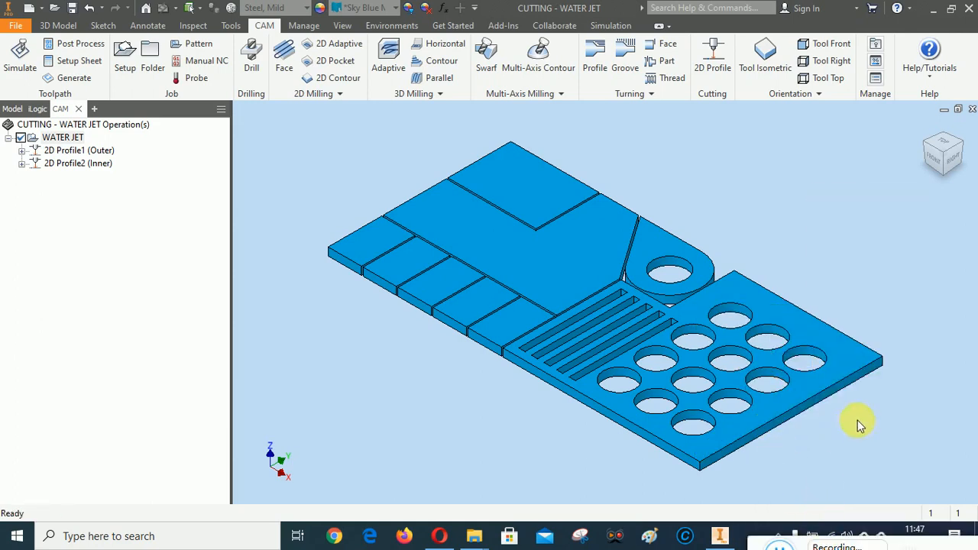
mouse_move(778, 542)
mouse_down()
mouse_move(336, 446)
mouse_move(787, 545)
mouse_up()
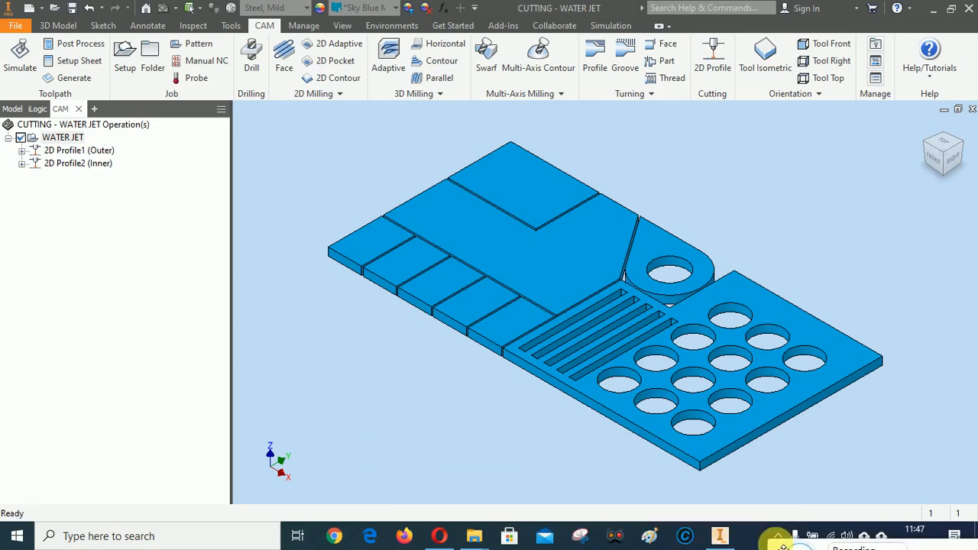
- Switch to File Explorer's 1. 2D REFF folder and check the contents of CAD CAM-B-P13-NAMA MAHASISWA-NIM
mouse_move(480, 539)
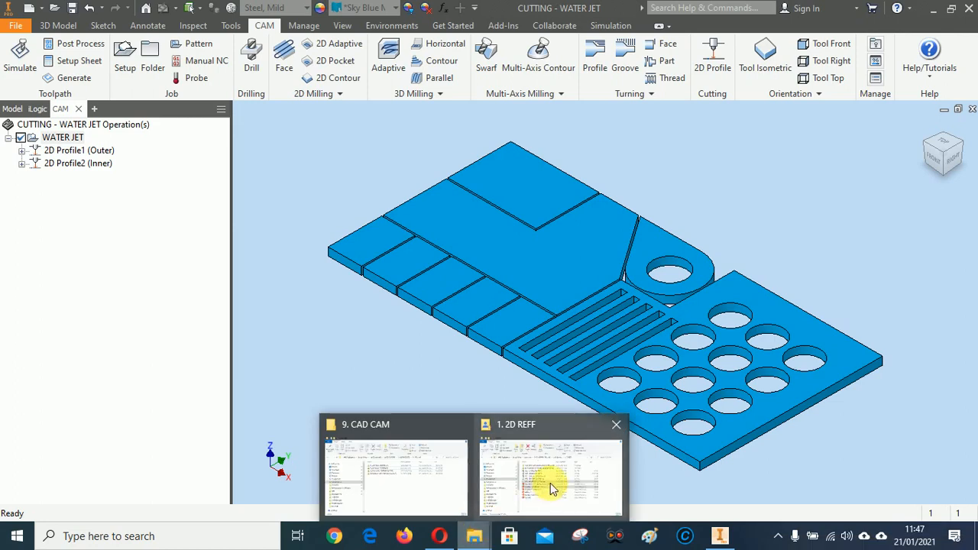
click(550, 484)
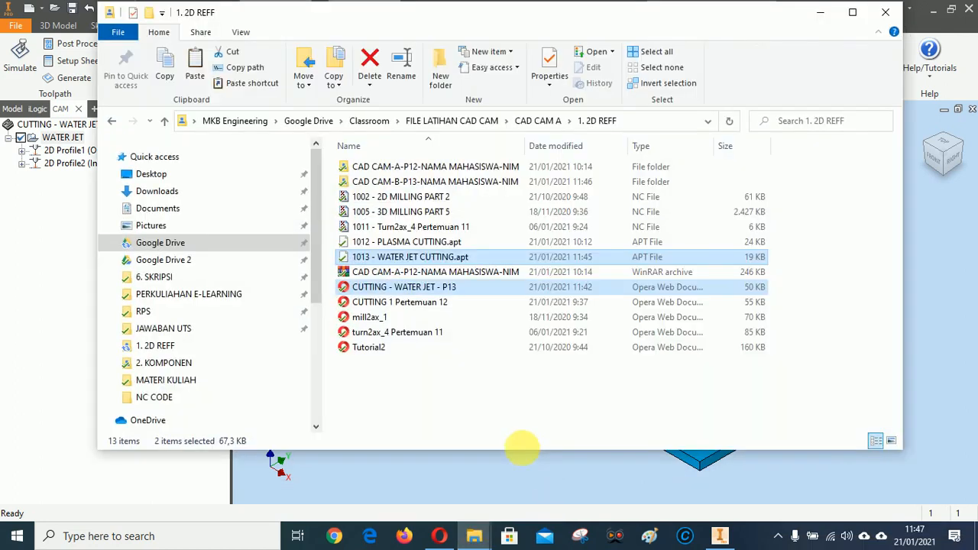
double_click(396, 183)
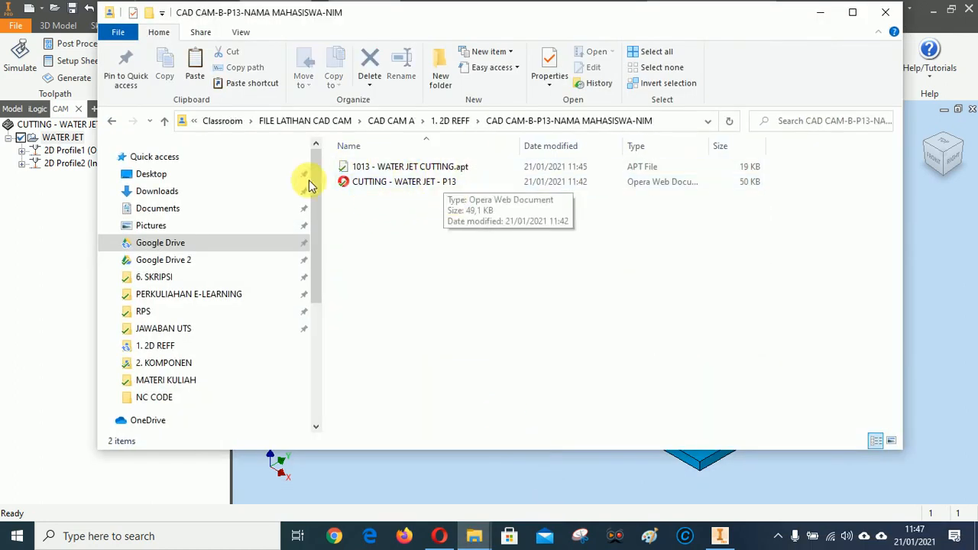
- Copy the CUTTING - WATER JET part file from the 2. KOMPONEN folder of CAD CAM A
click(164, 121)
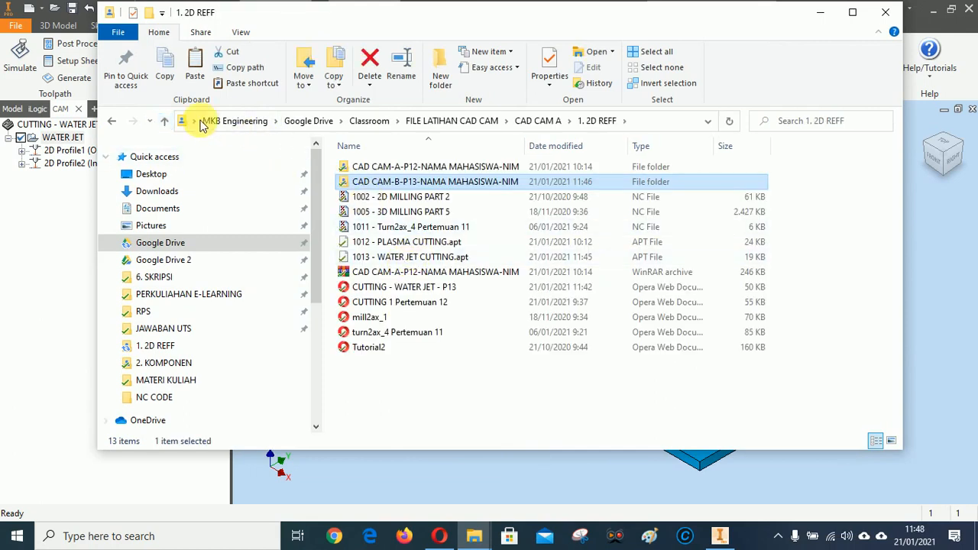
click(164, 121)
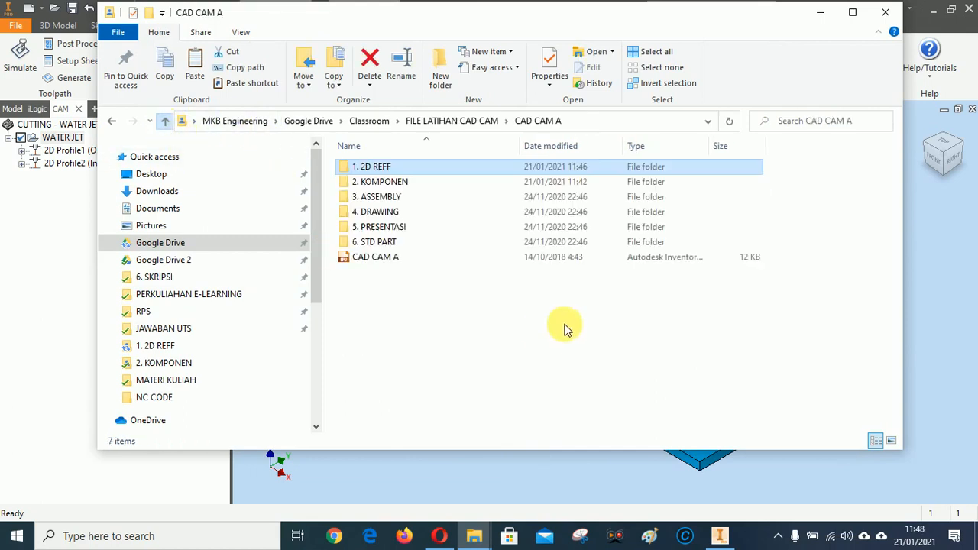
double_click(380, 182)
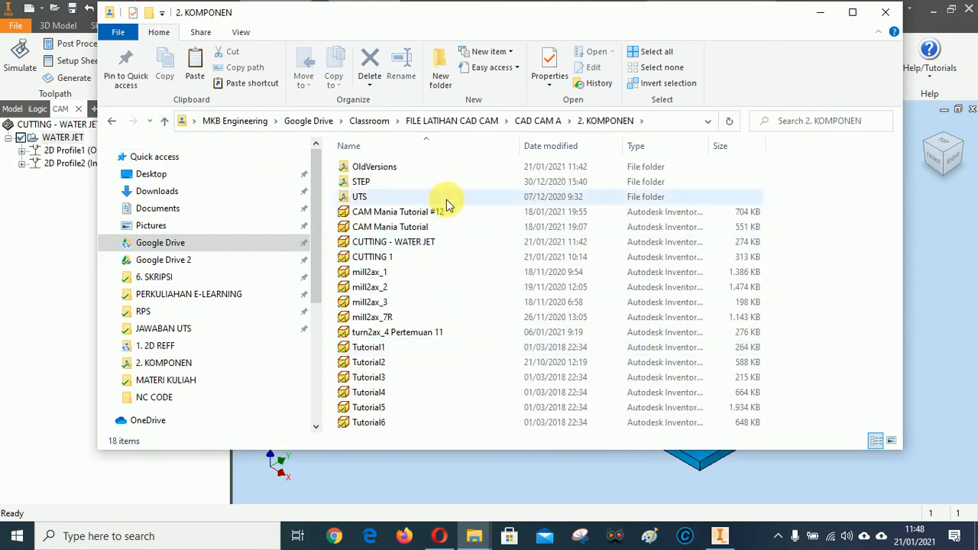
click(399, 243)
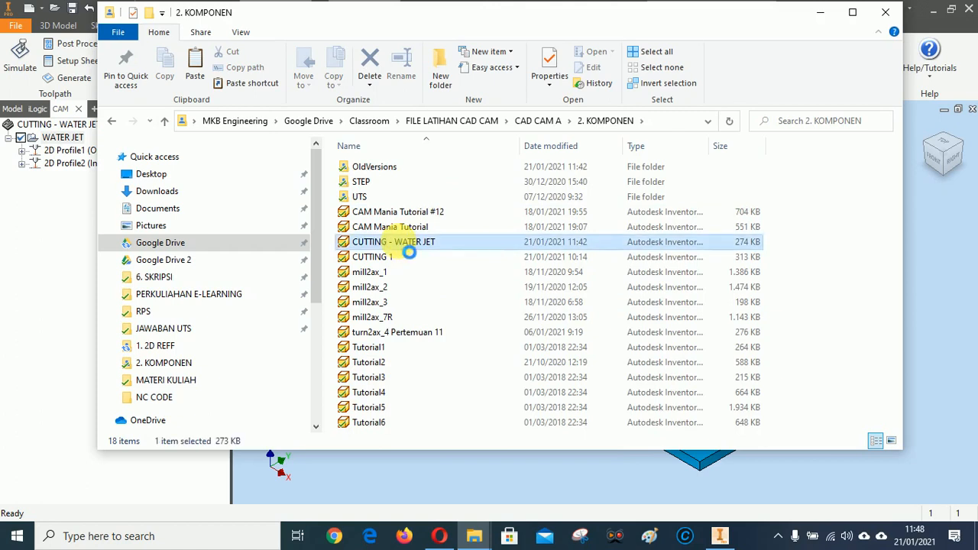
right_click(405, 243)
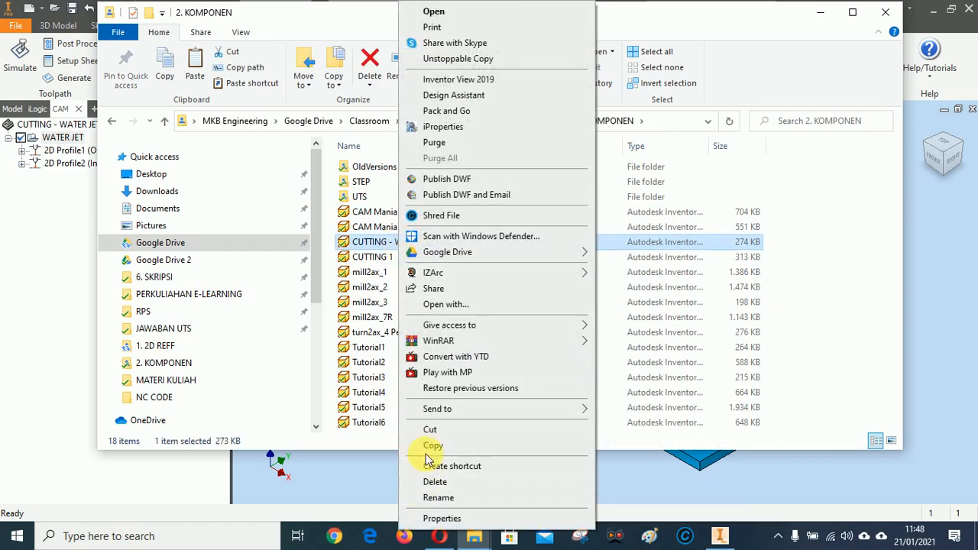
click(433, 447)
- Paste the copied part file into the CAD CAM-B-P13-NAMA MAHASISWA-NIM folder inside 1. 2D REFF
click(165, 121)
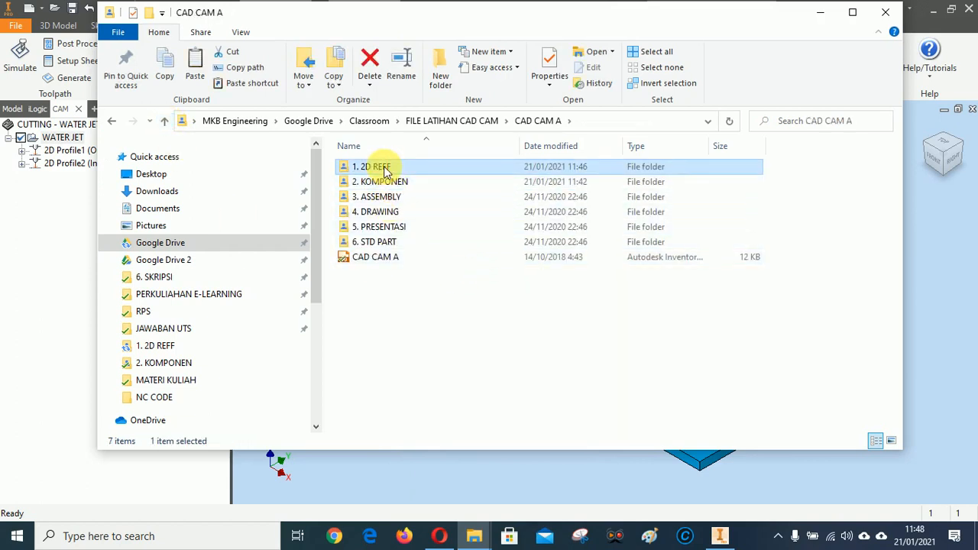
double_click(382, 168)
double_click(382, 182)
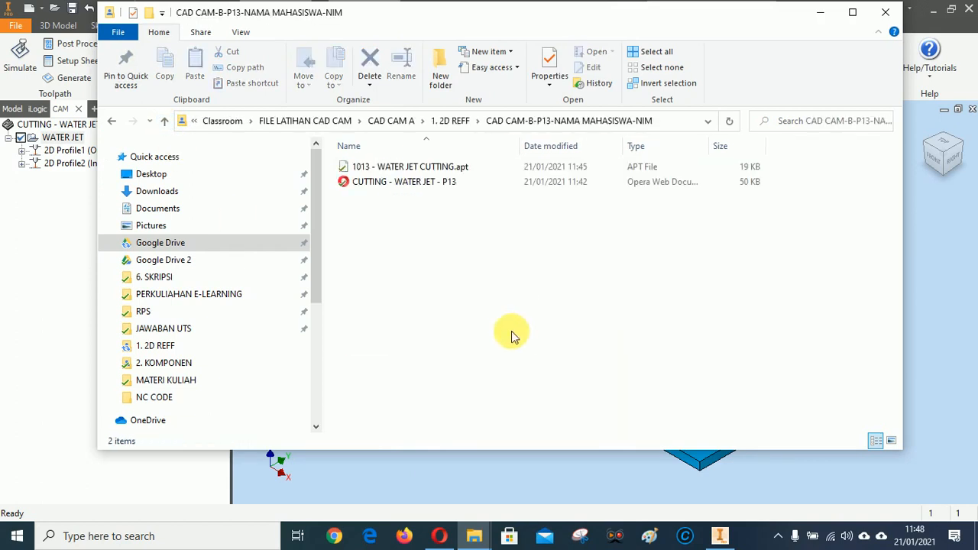
right_click(420, 279)
click(452, 408)
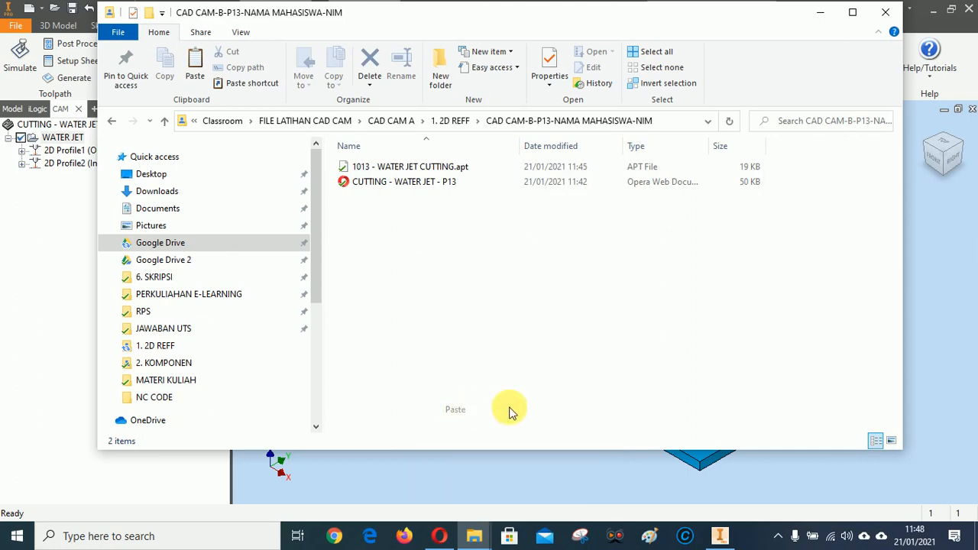
click(528, 330)
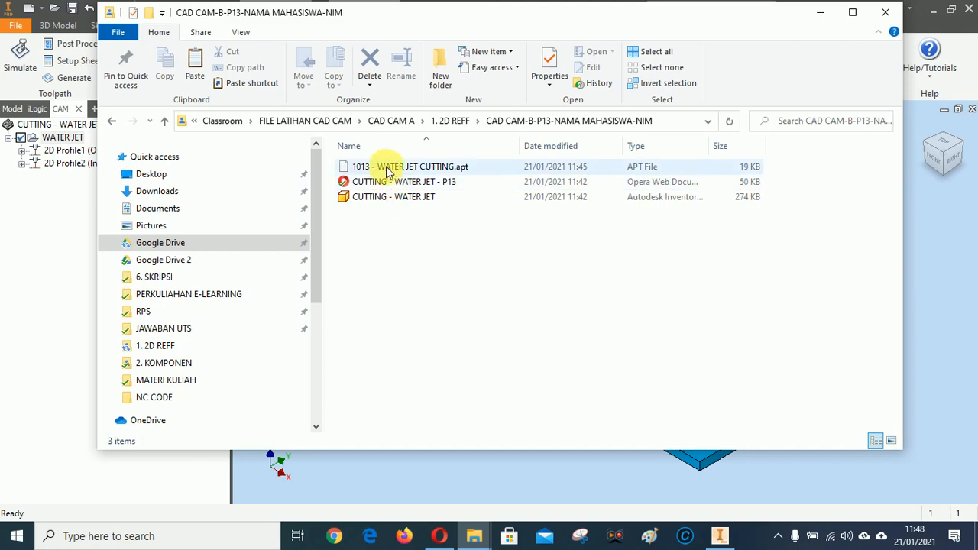
- Compress the CAD CAM-B-P13-NAMA MAHASISWA-NIM folder into a WinRAR archive of the same name in 1. 2D REFF
click(163, 123)
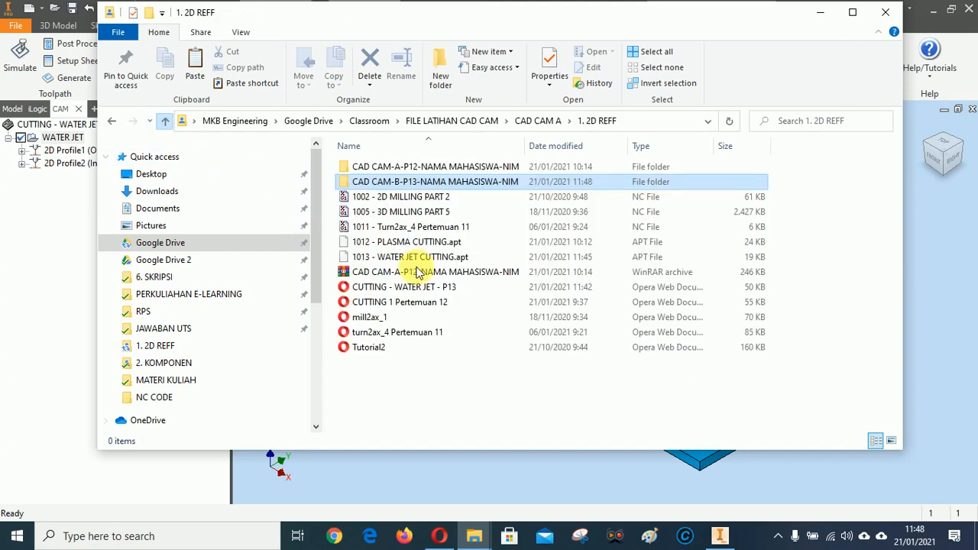
click(440, 183)
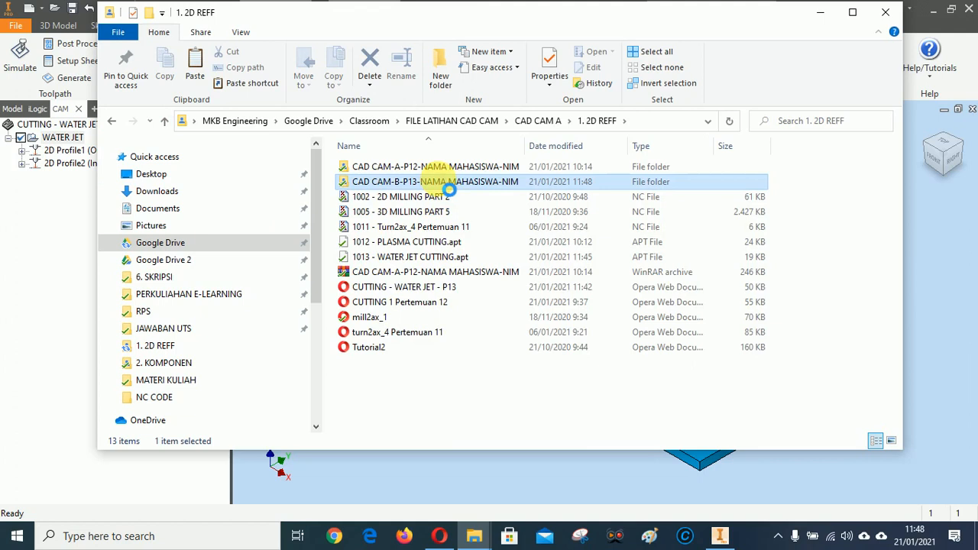
right_click(443, 185)
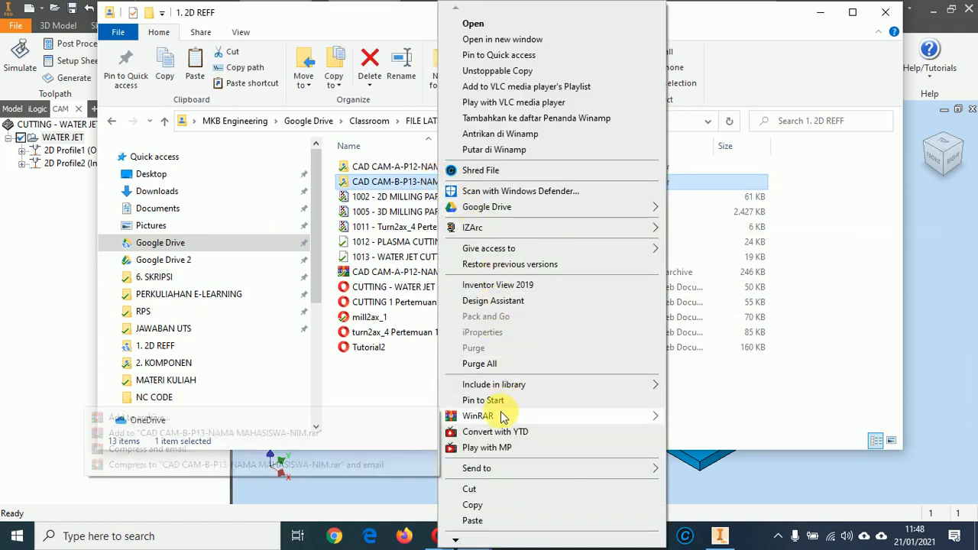
mouse_move(498, 417)
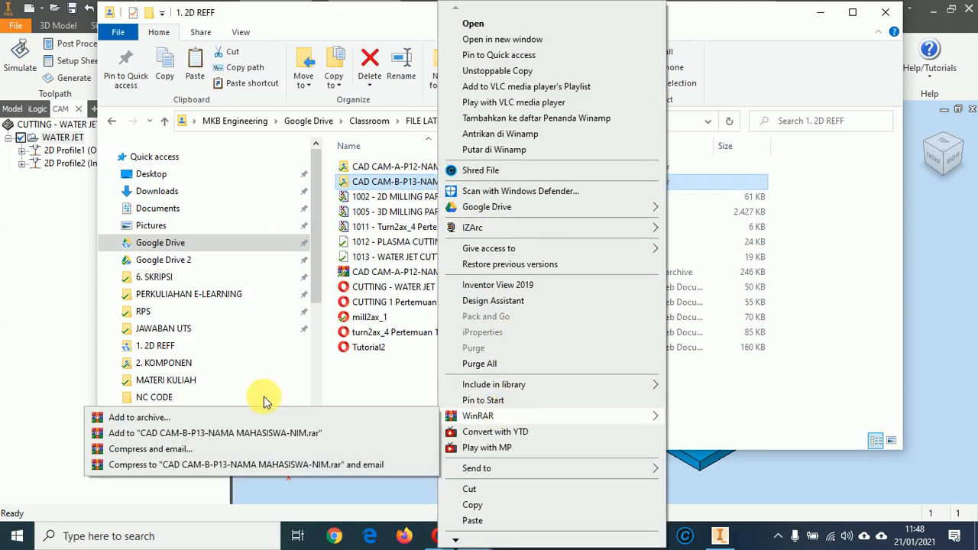
click(135, 433)
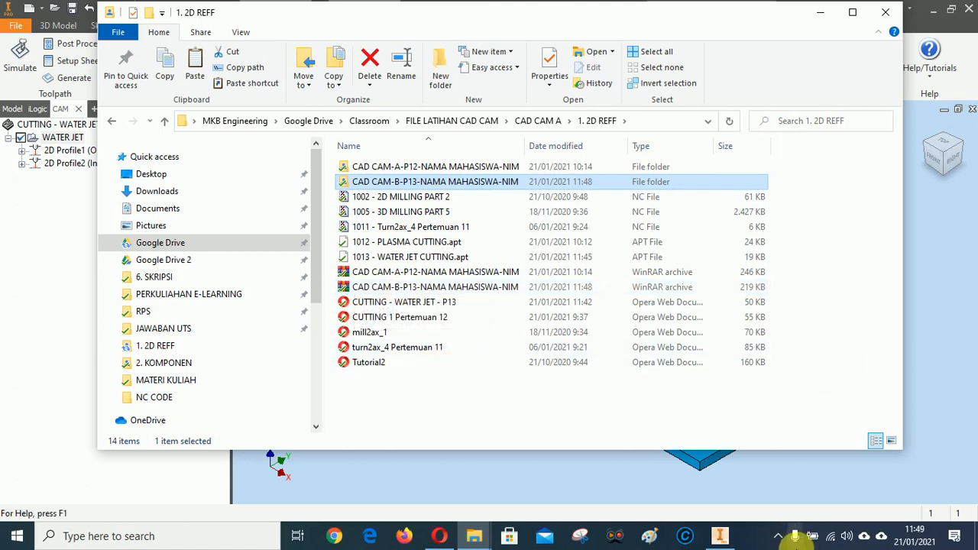
click(780, 536)
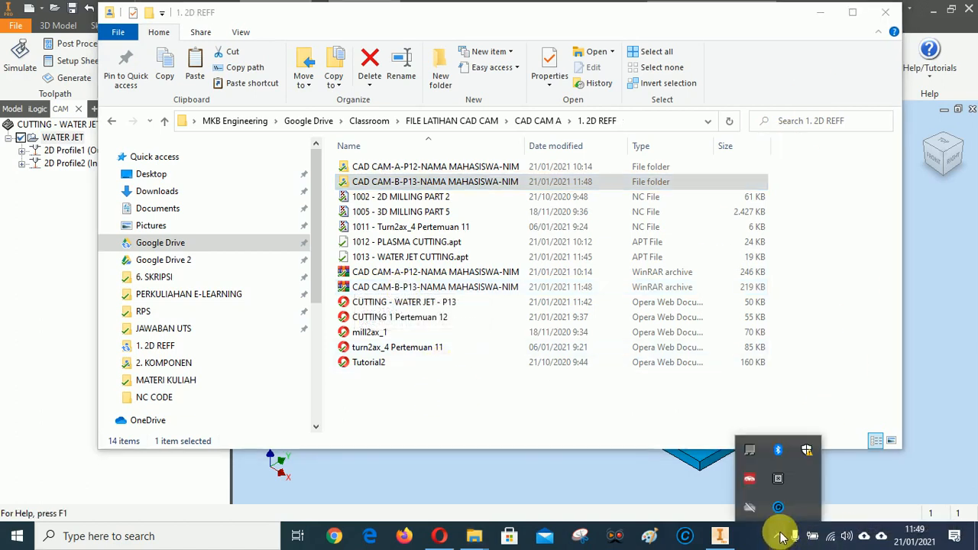
right_click(807, 479)
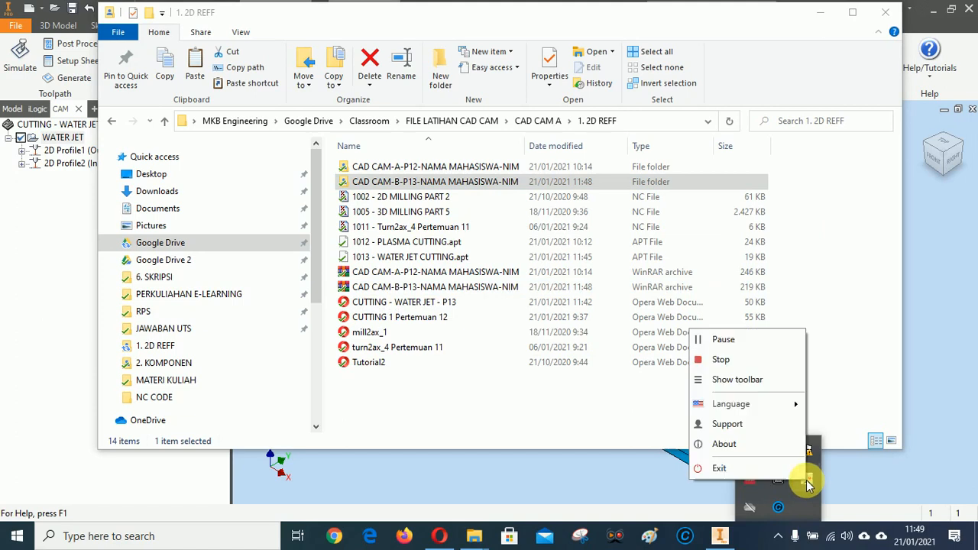
click(729, 382)
drag(799, 548, 770, 544)
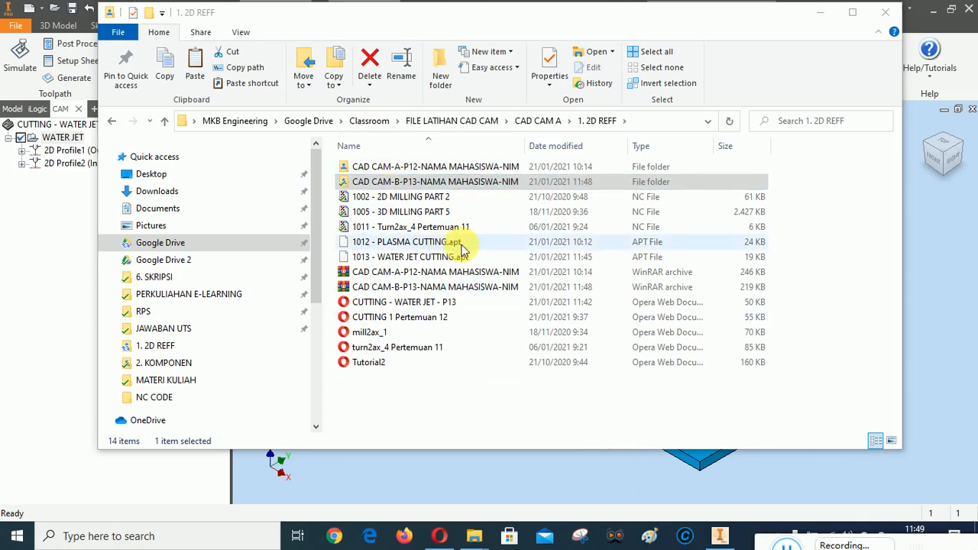
- Select the CAD CAM-B-P13-NAMA MAHASISWA-NIM archive, return to Inventor and save the CUTTING - WATER JET part
click(403, 290)
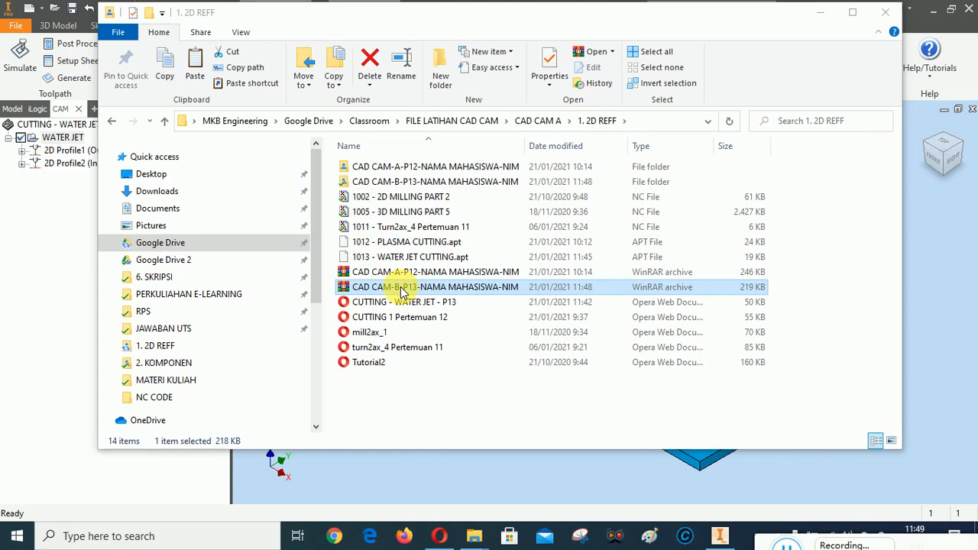
click(820, 12)
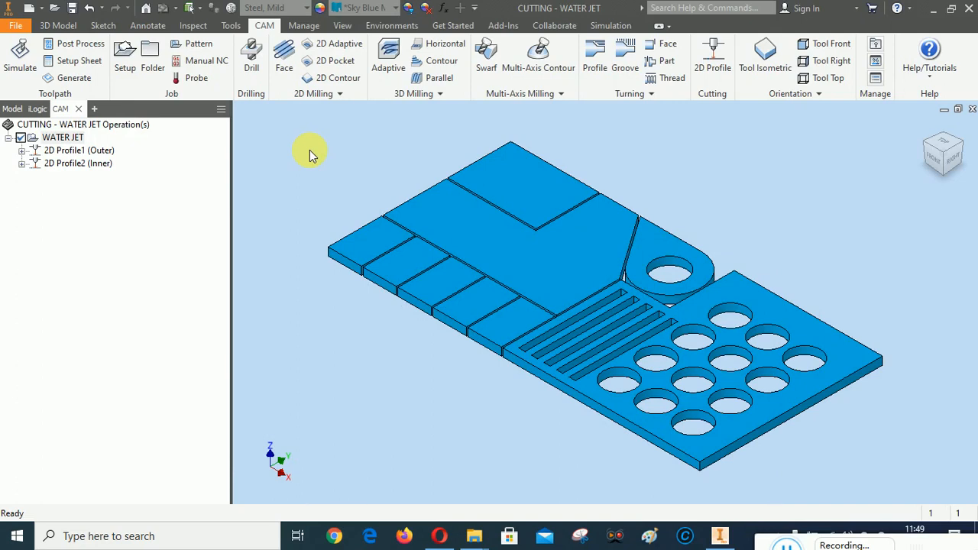
click(74, 9)
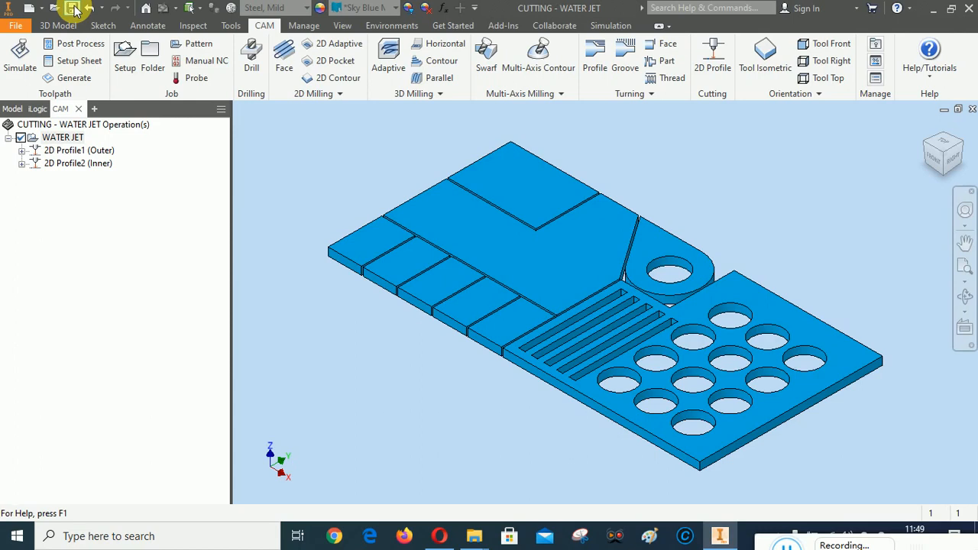